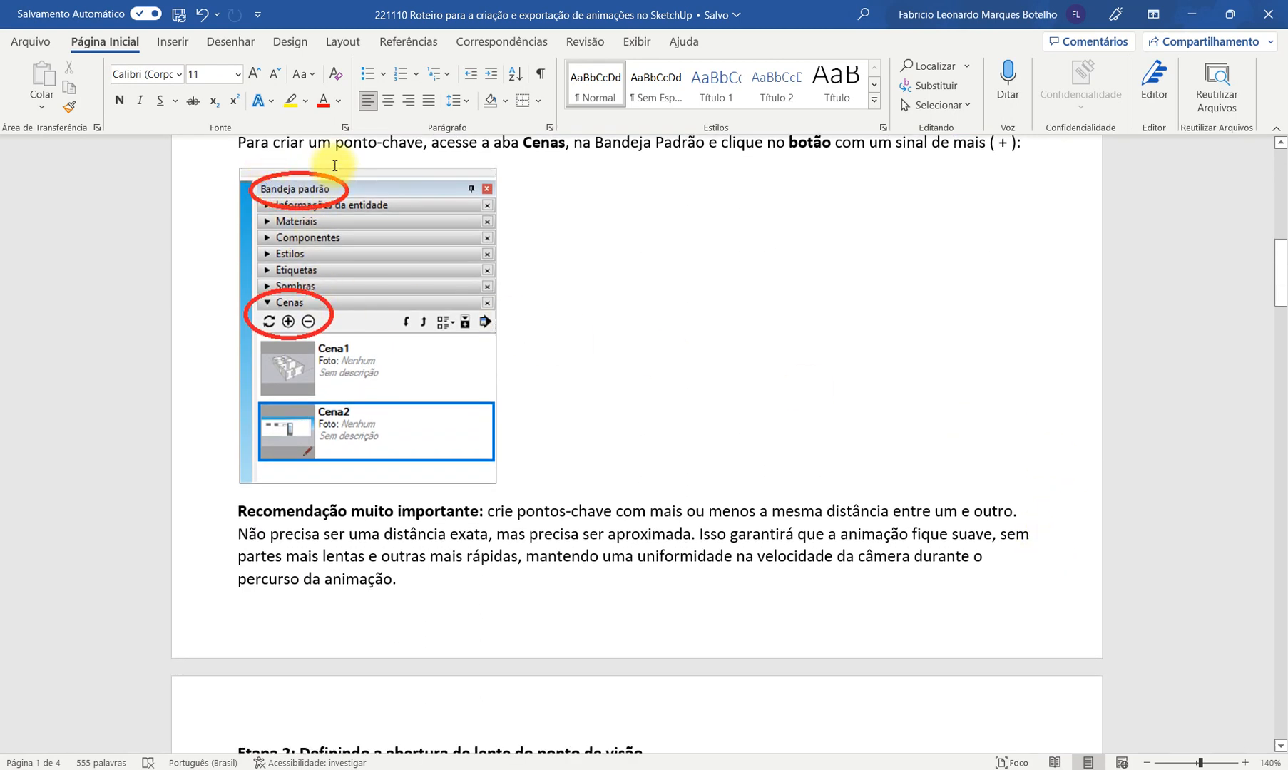
# Switch to SketchUp and show the Bandeja padrão tray with its Cenas section expanded.
pyautogui.click(431, 769)
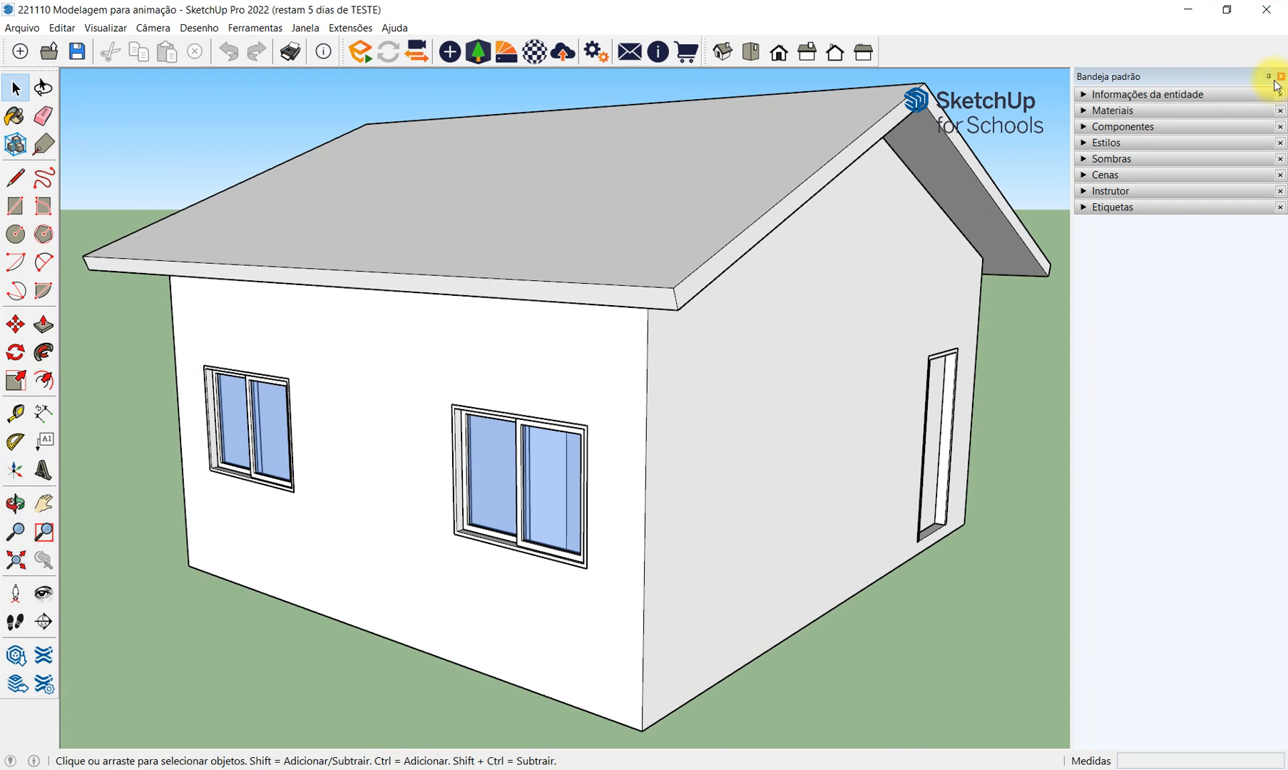
pyautogui.click(1280, 77)
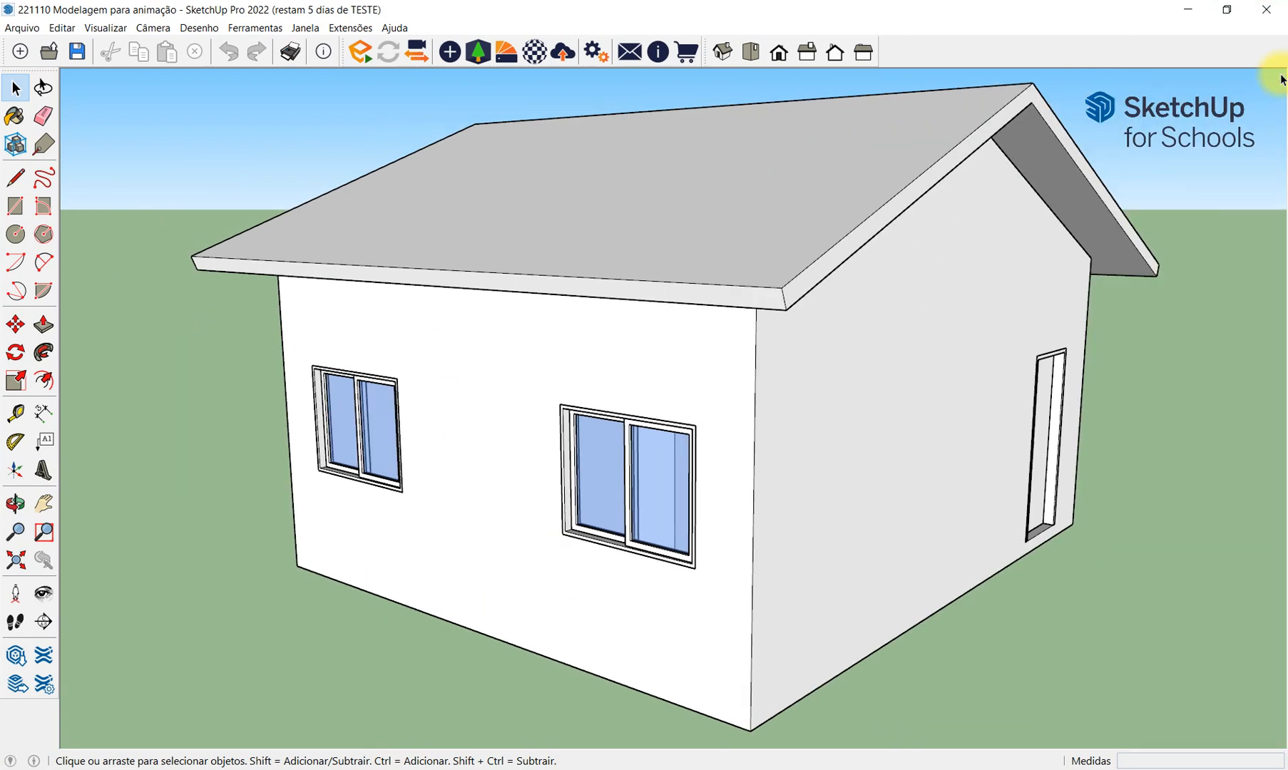
pyautogui.click(305, 28)
pyautogui.moveTo(411, 43)
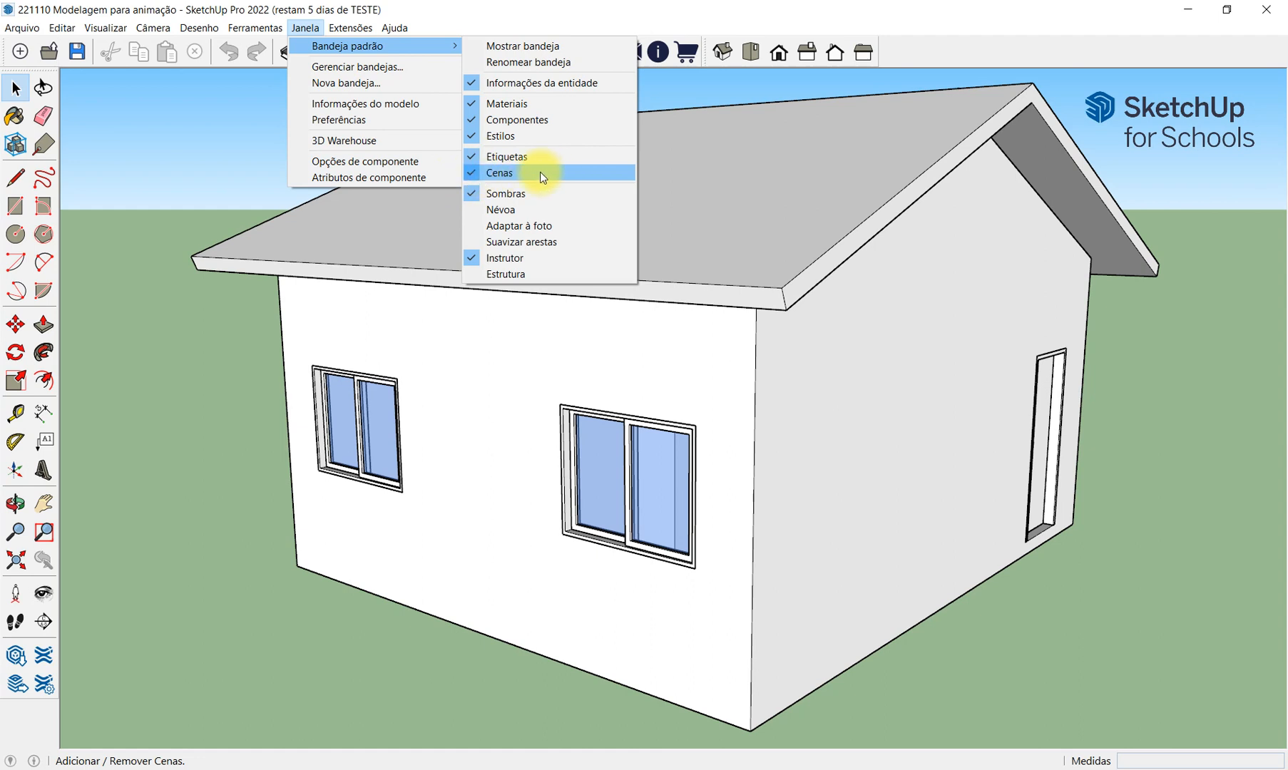
pyautogui.click(587, 45)
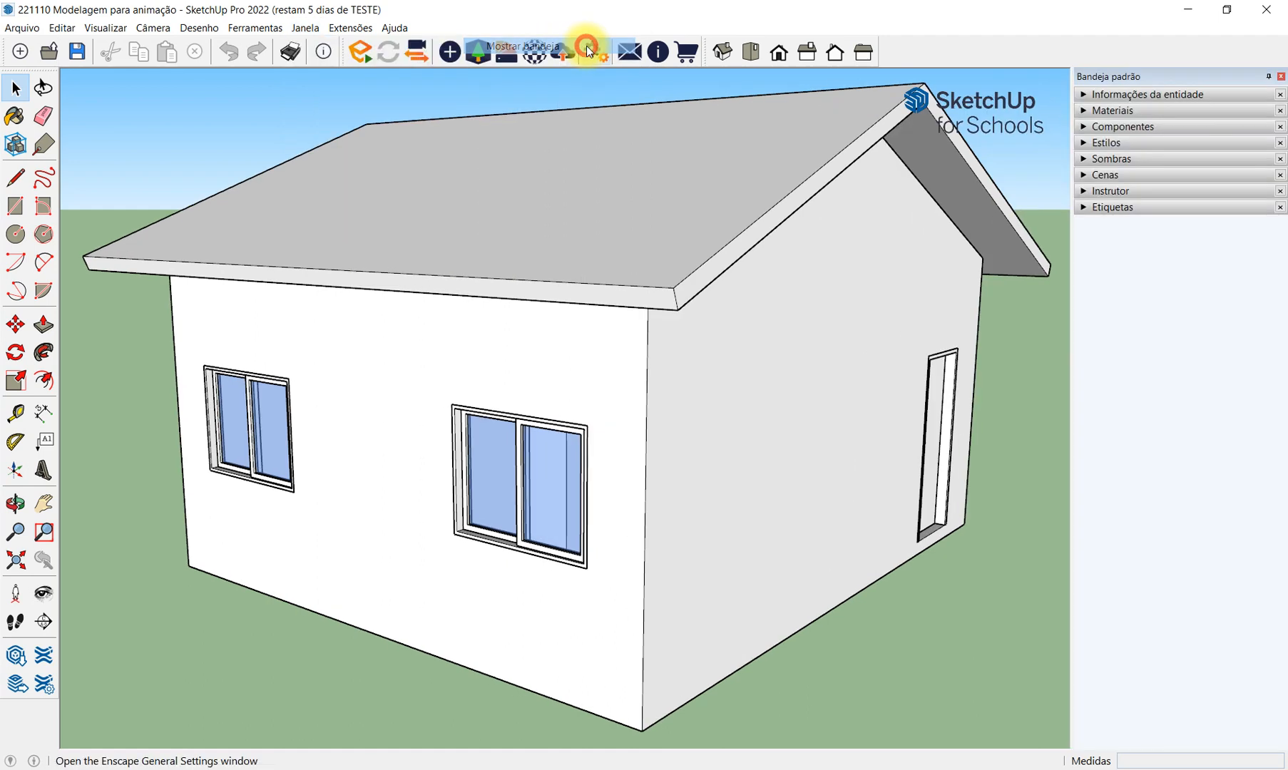
pyautogui.click(1084, 176)
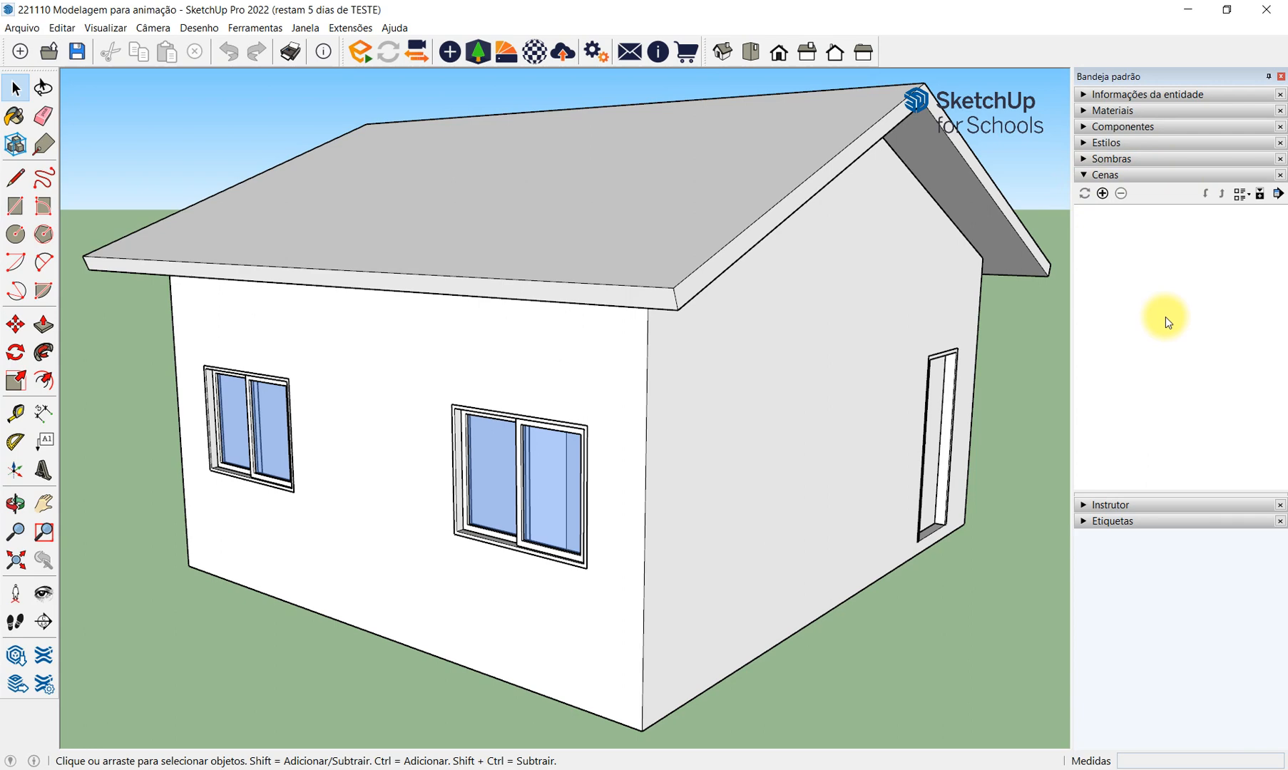
# Add a first scene facing the house's gable wall with the door.
pyautogui.moveTo(831, 281); pyautogui.dragTo(534, 304, button='middle')
pyautogui.scroll(3, 525, 255)
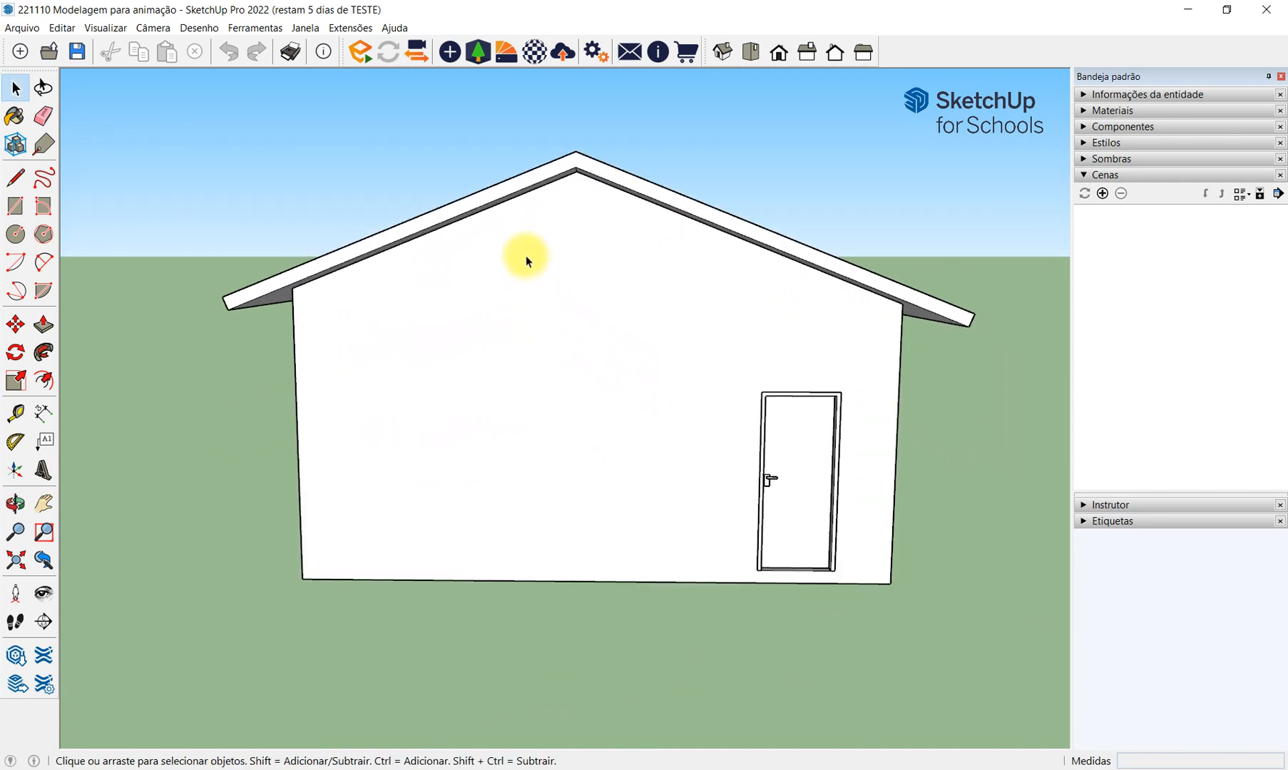
pyautogui.scroll(1, 525, 255)
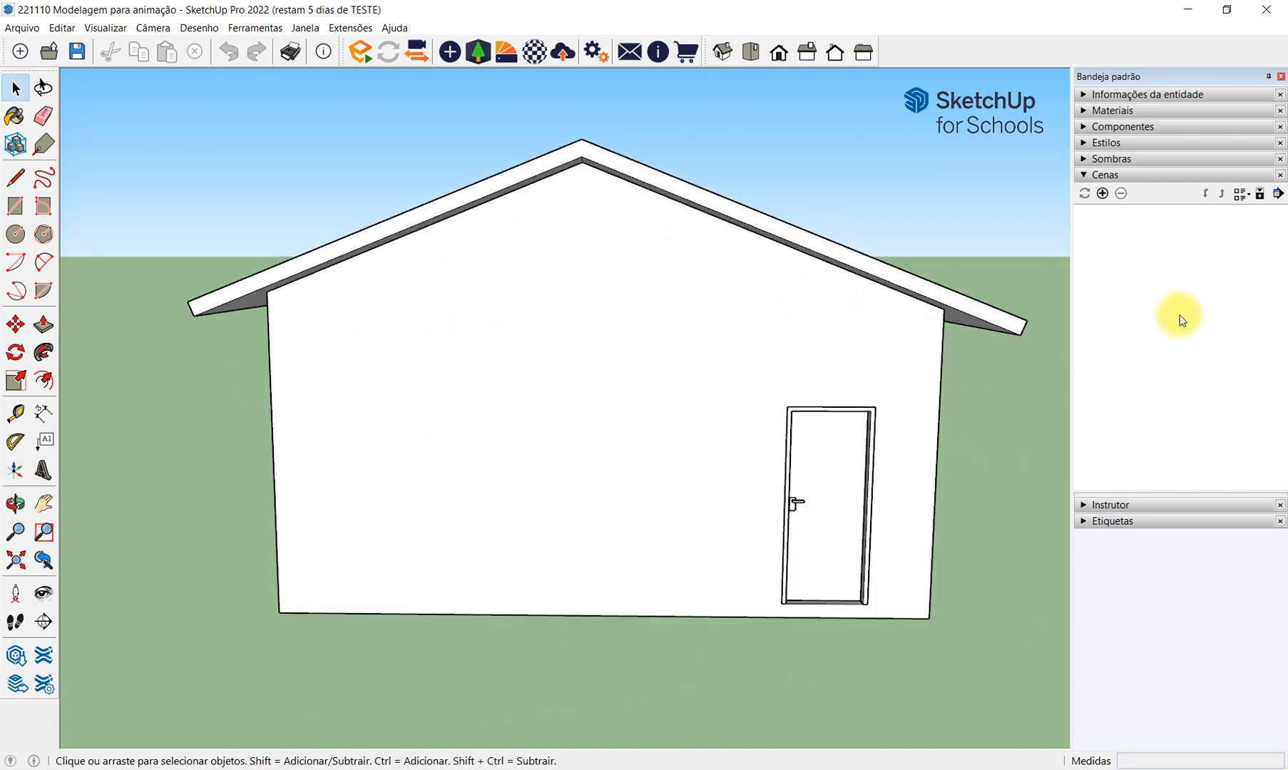
pyautogui.click(1102, 193)
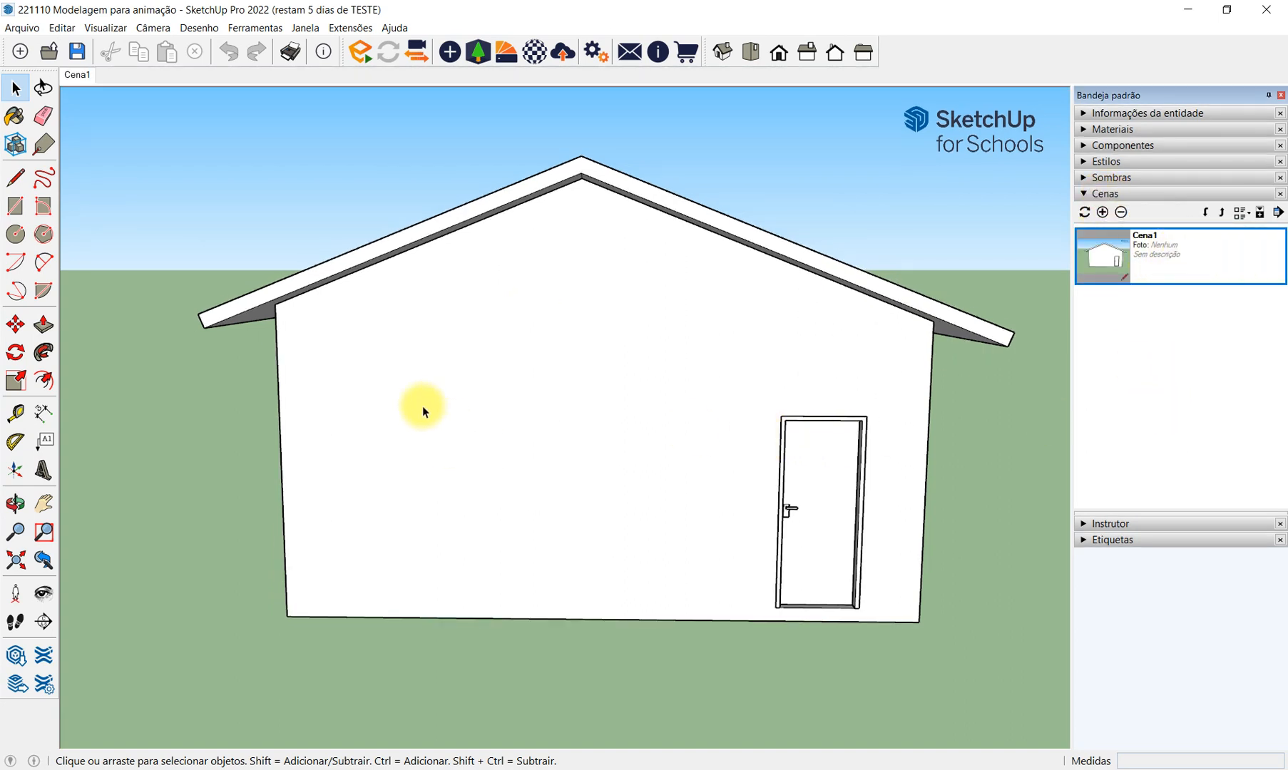
# Add three more scenes around the house: the door-side corner, the two-window wall head-on, and a low view of the rear corner.
pyautogui.moveTo(358, 381); pyautogui.dragTo(653, 393, button='middle')
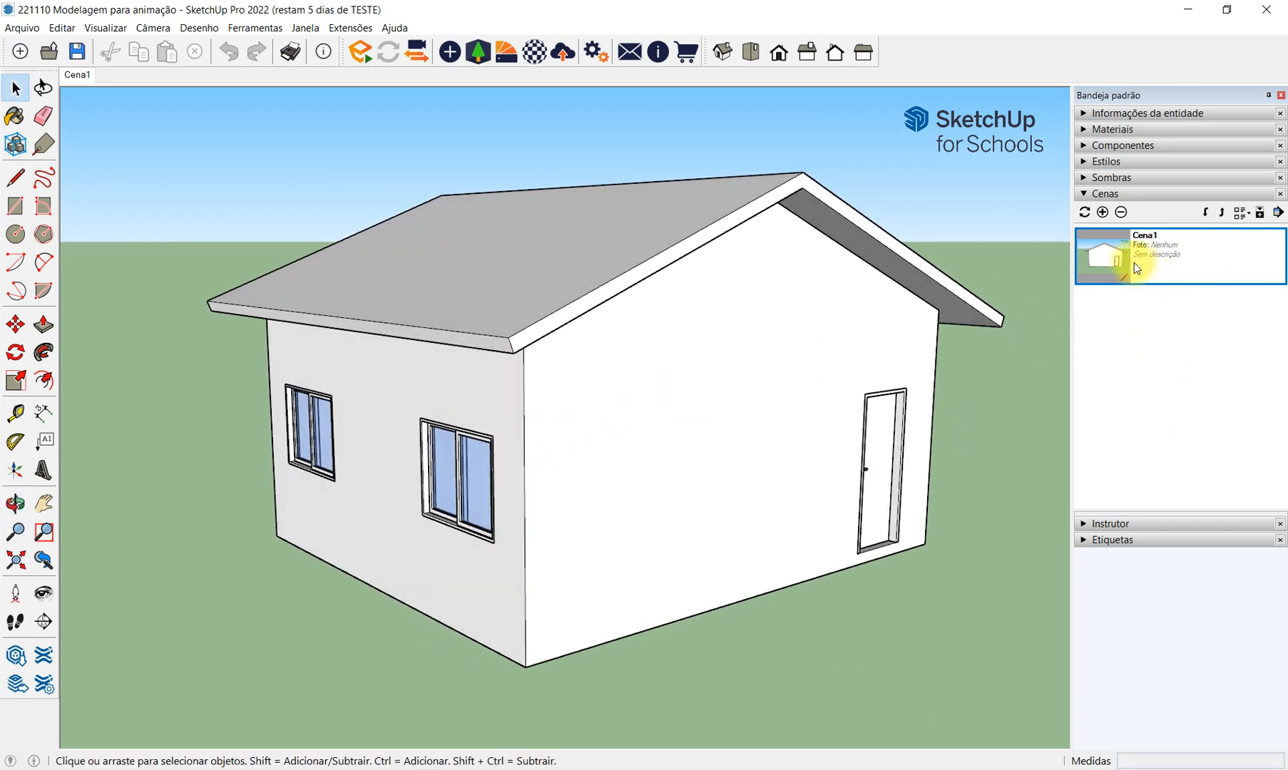
pyautogui.click(1103, 212)
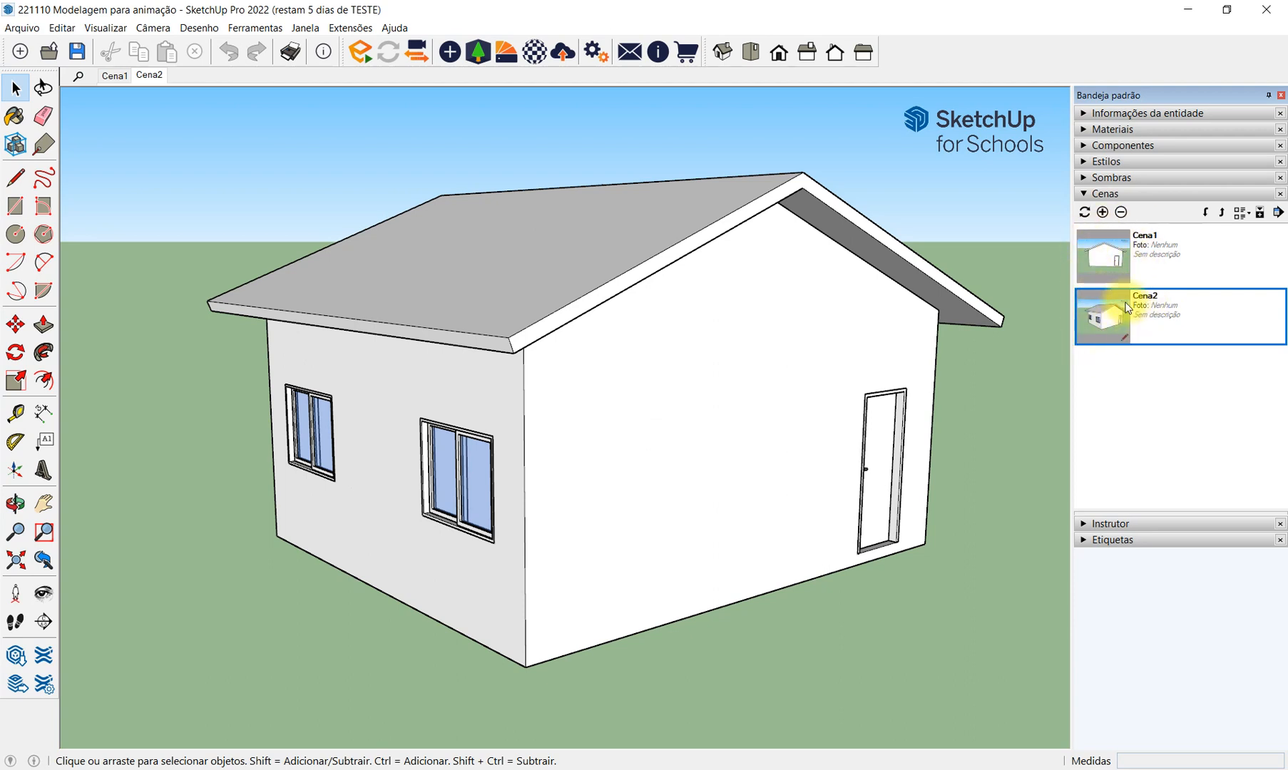
pyautogui.moveTo(373, 460); pyautogui.dragTo(745, 458, button='middle')
pyautogui.click(1103, 211)
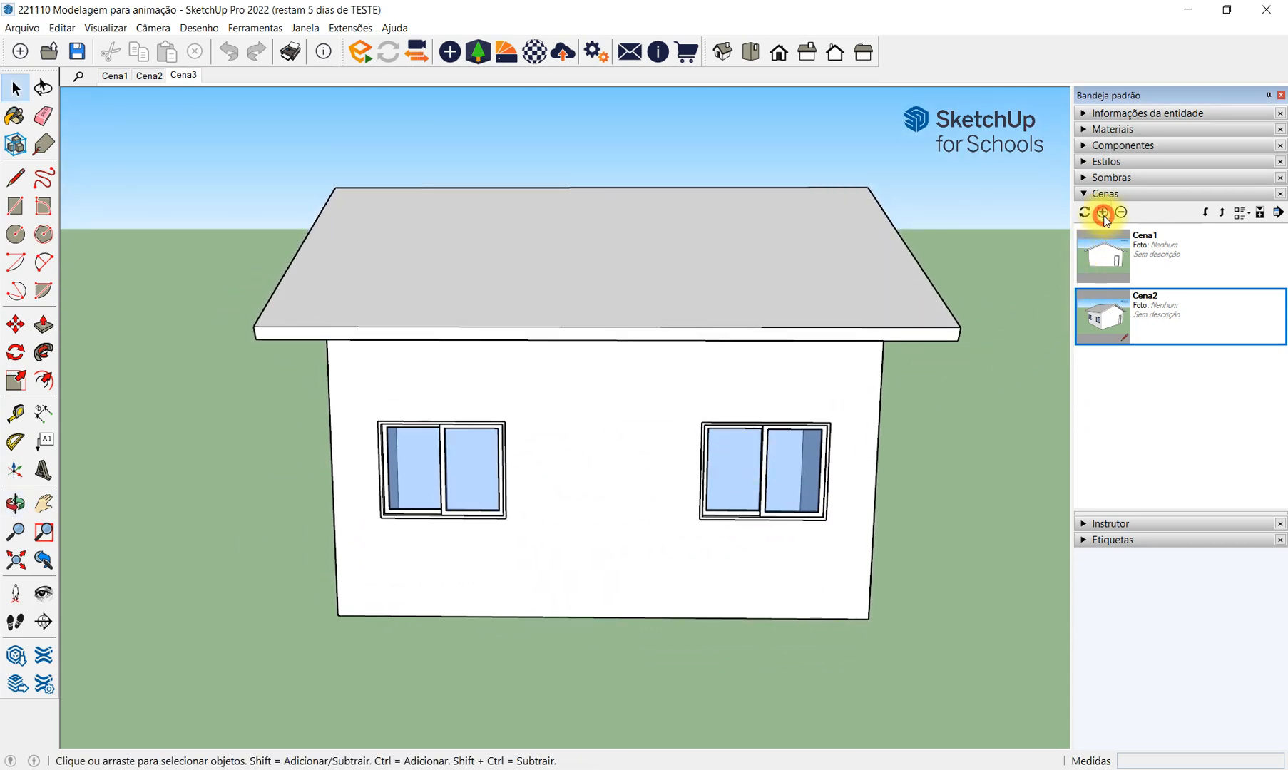
pyautogui.moveTo(435, 420); pyautogui.dragTo(812, 335, button='middle')
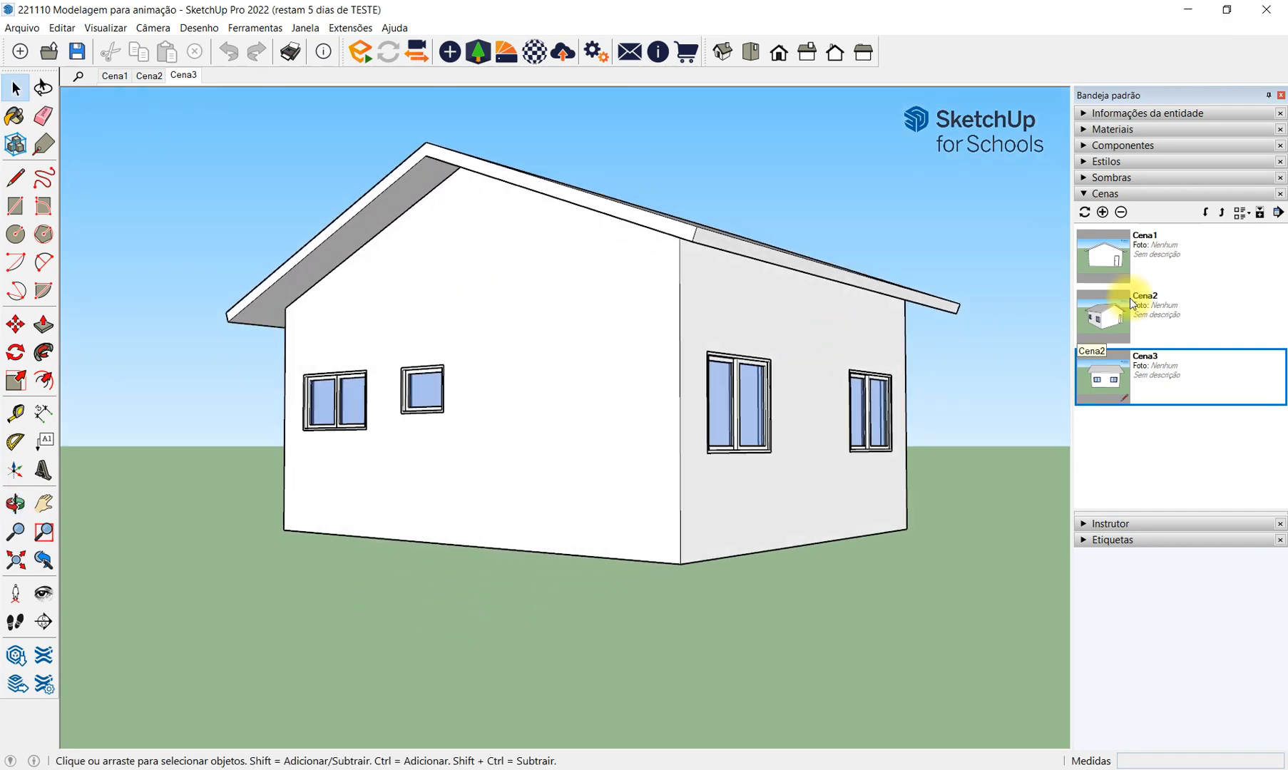
pyautogui.click(1103, 212)
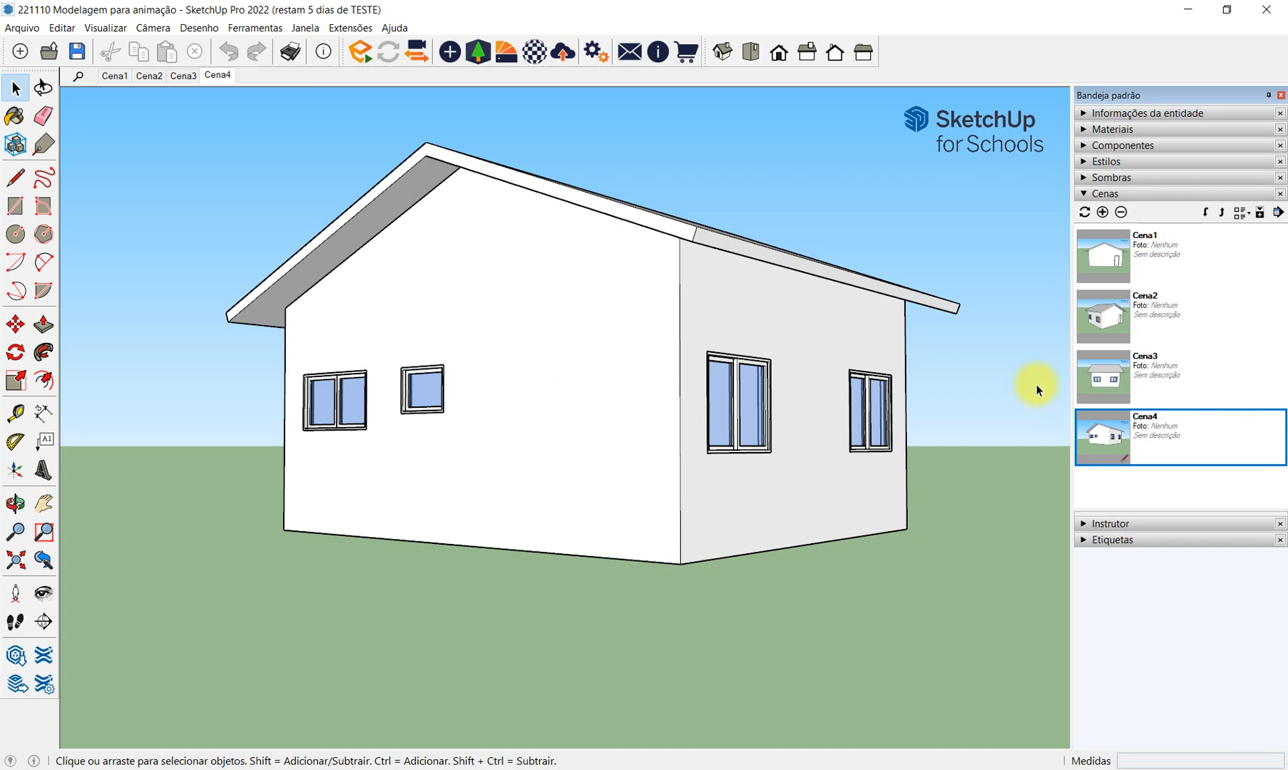
# Preview the camera transitions through the scenes from Cena1 to Cena4 and return to Cena1.
pyautogui.doubleClick(1189, 250)
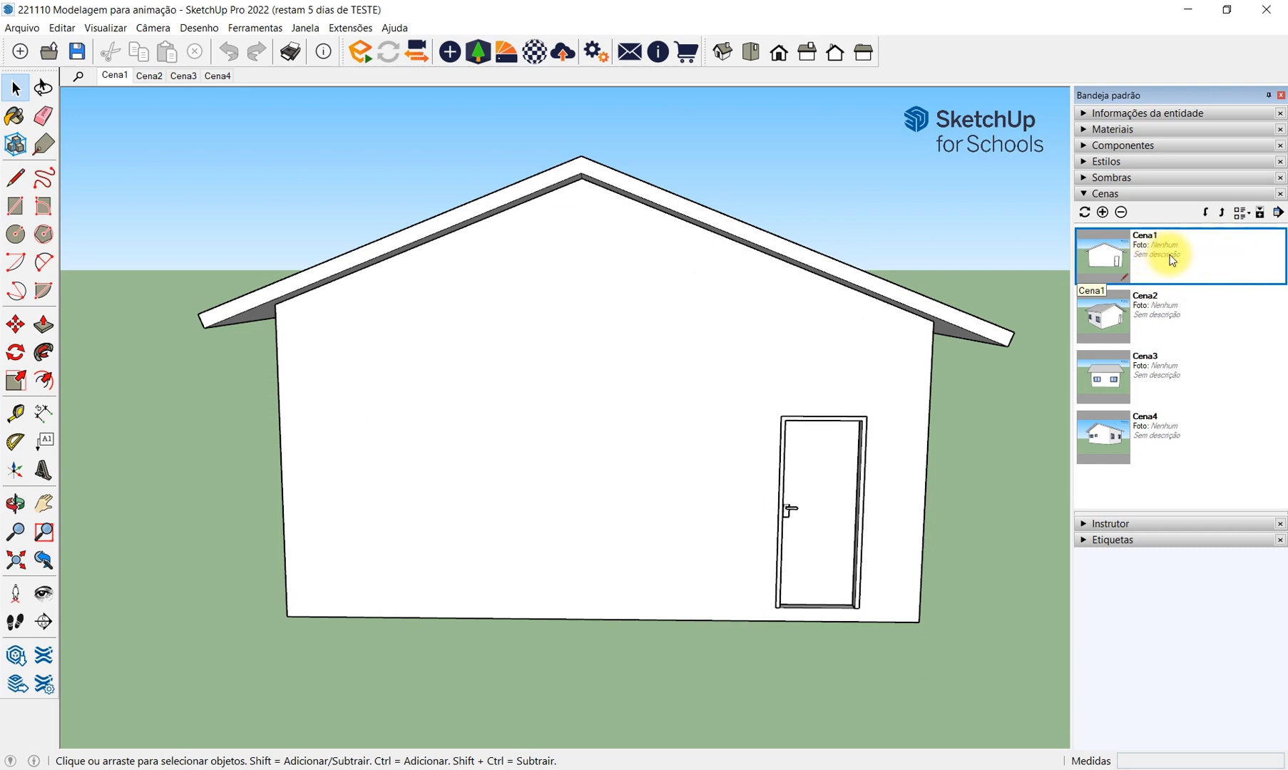
pyautogui.click(1178, 315)
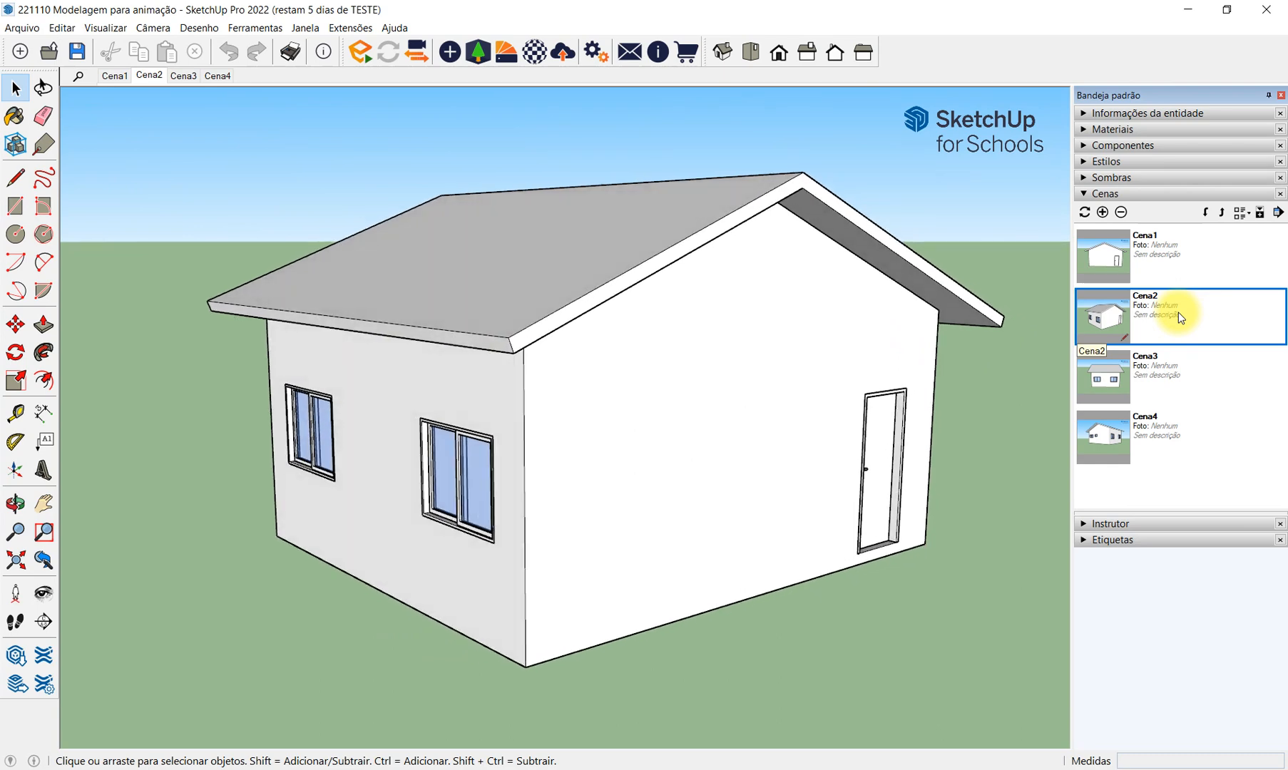
pyautogui.click(1178, 376)
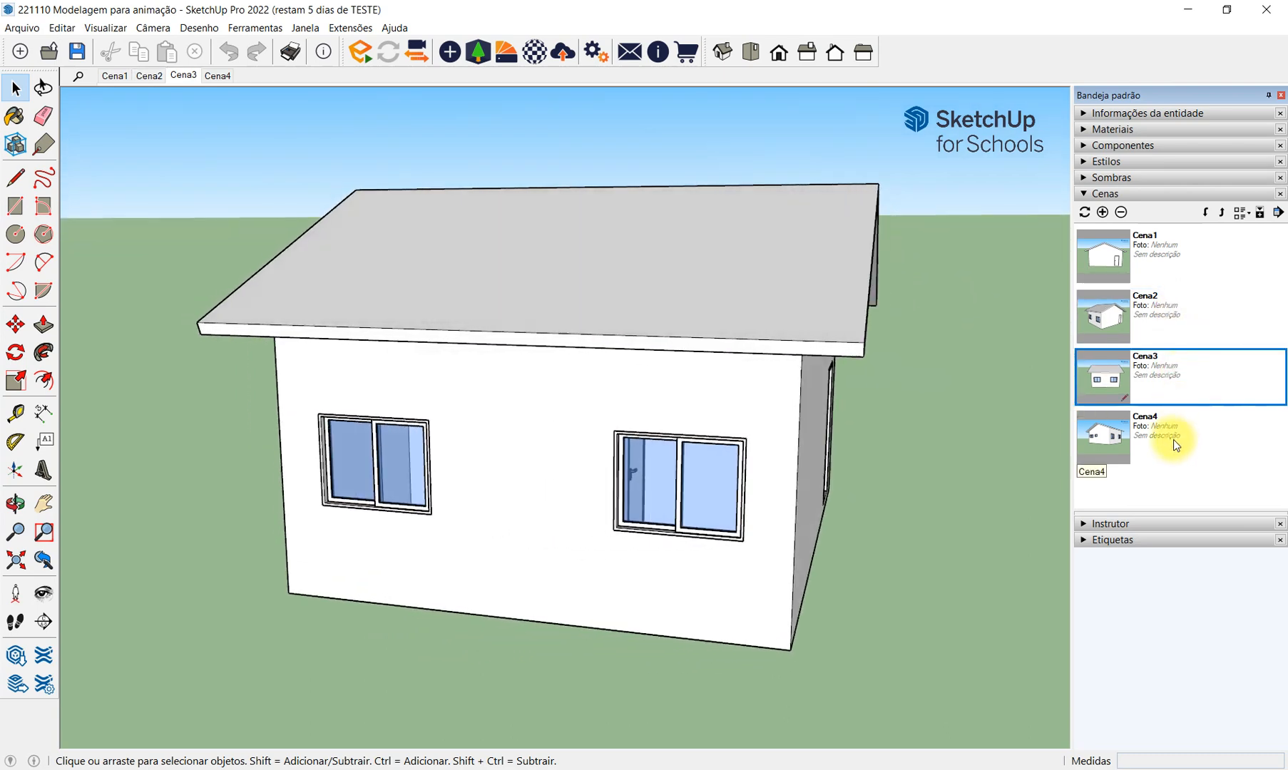
pyautogui.click(1173, 440)
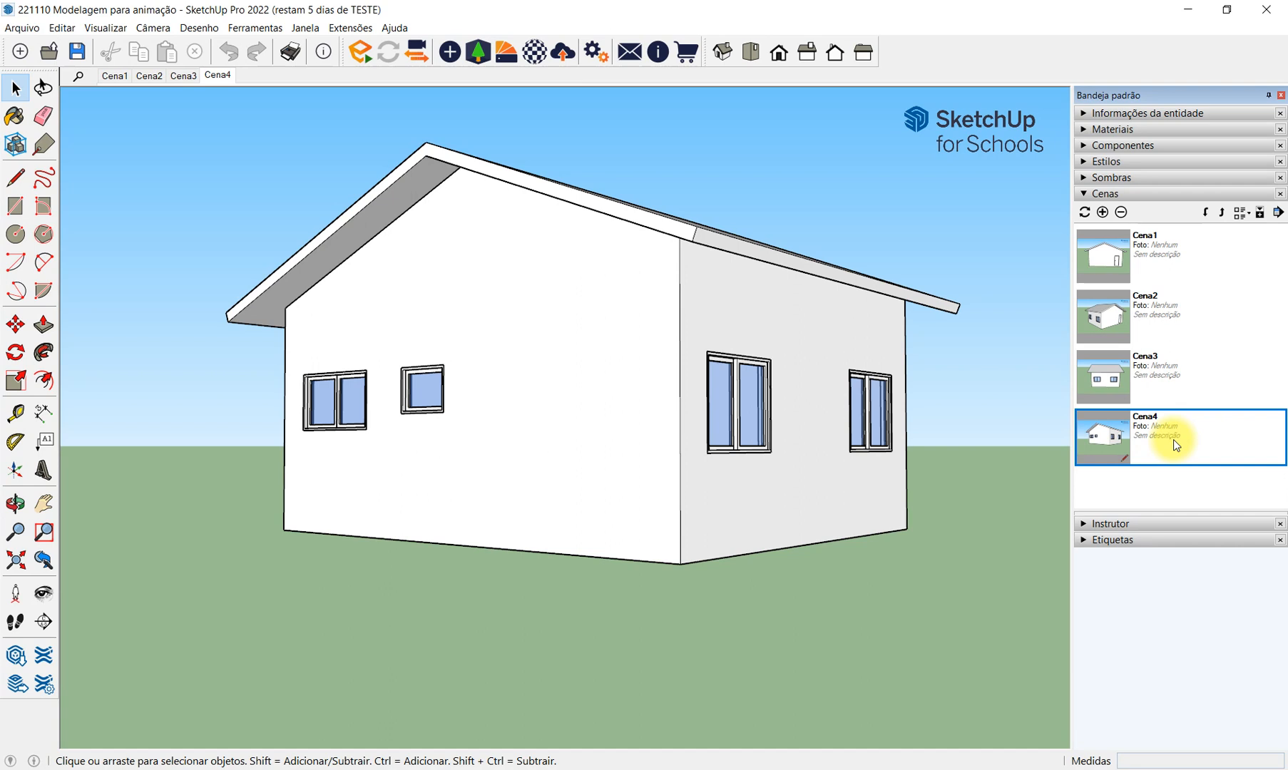
pyautogui.click(1173, 249)
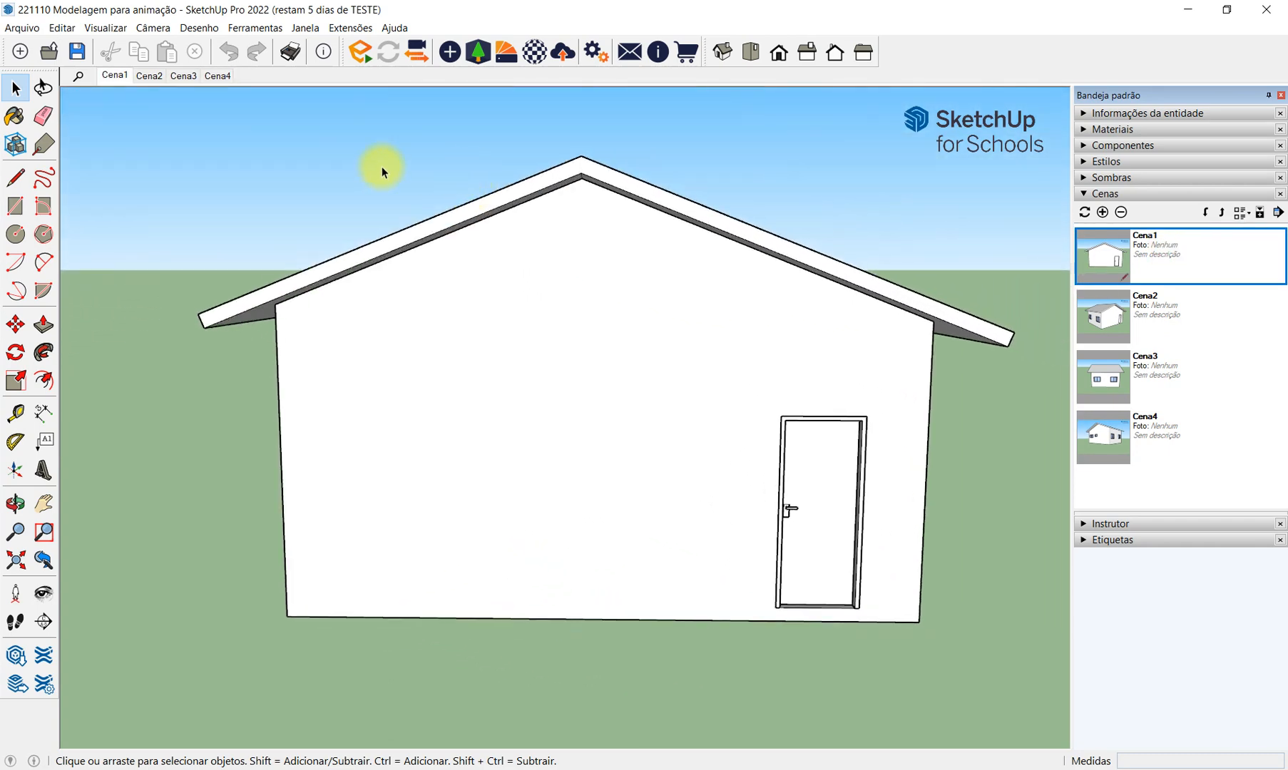
pyautogui.click(148, 76)
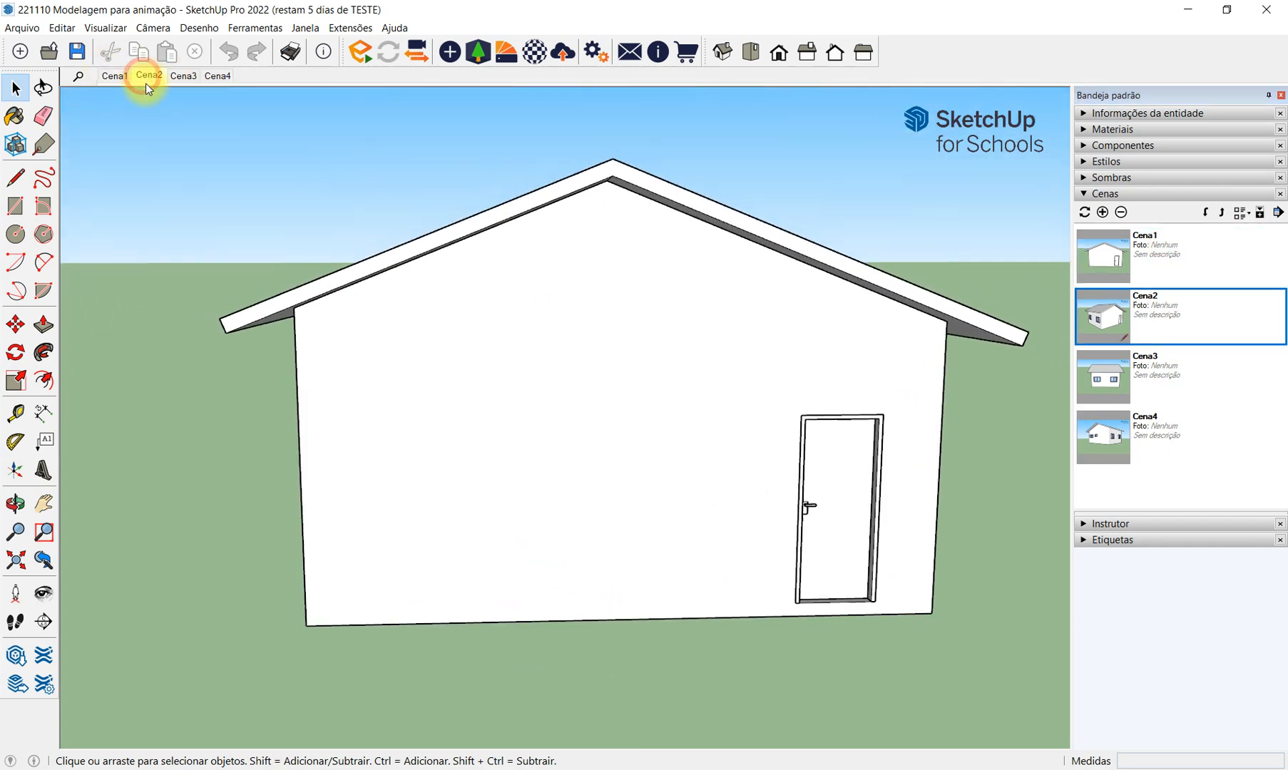
pyautogui.click(109, 76)
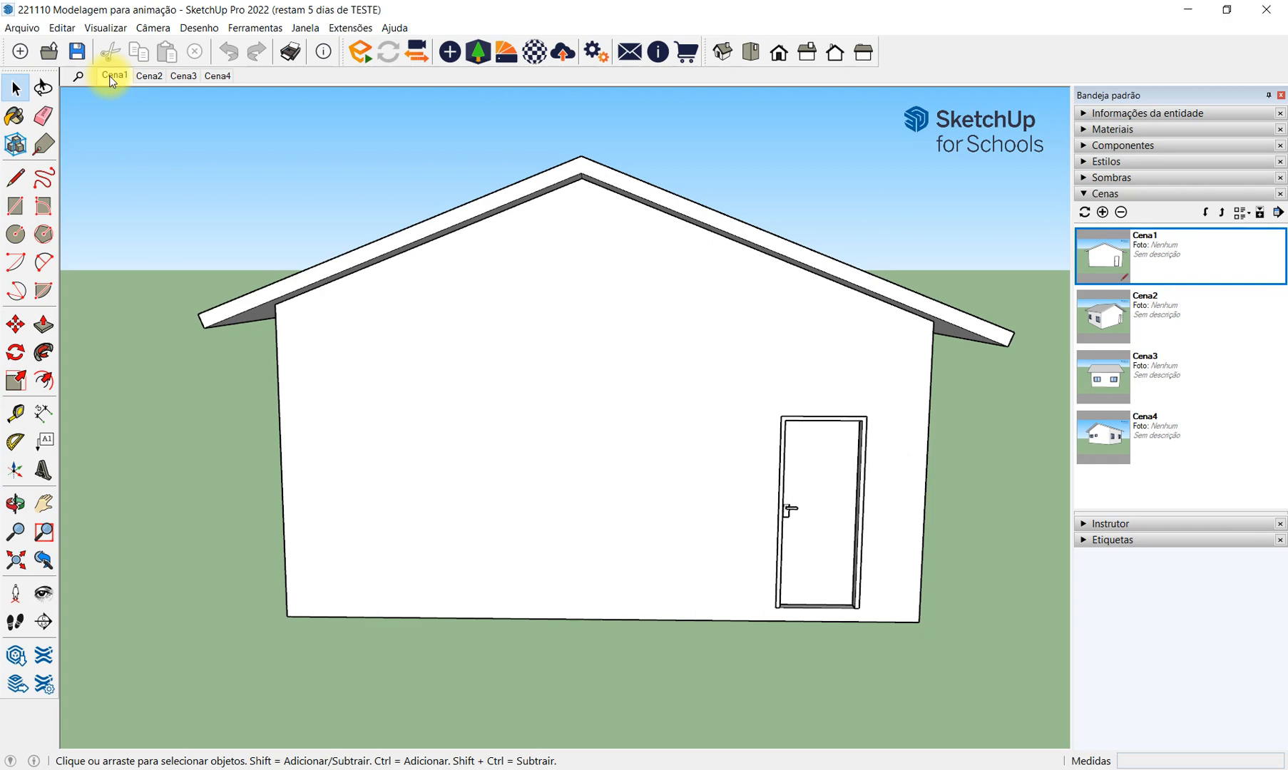
pyautogui.click(150, 76)
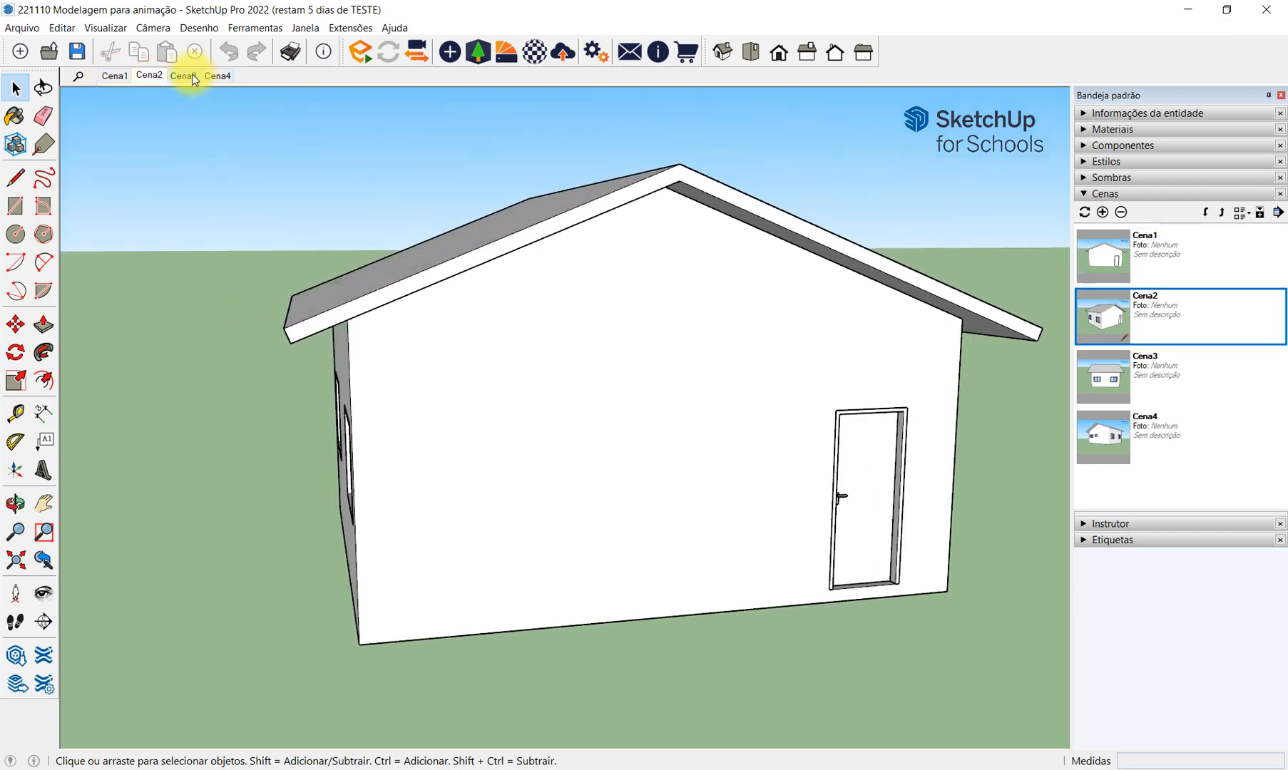
pyautogui.click(186, 75)
pyautogui.click(218, 77)
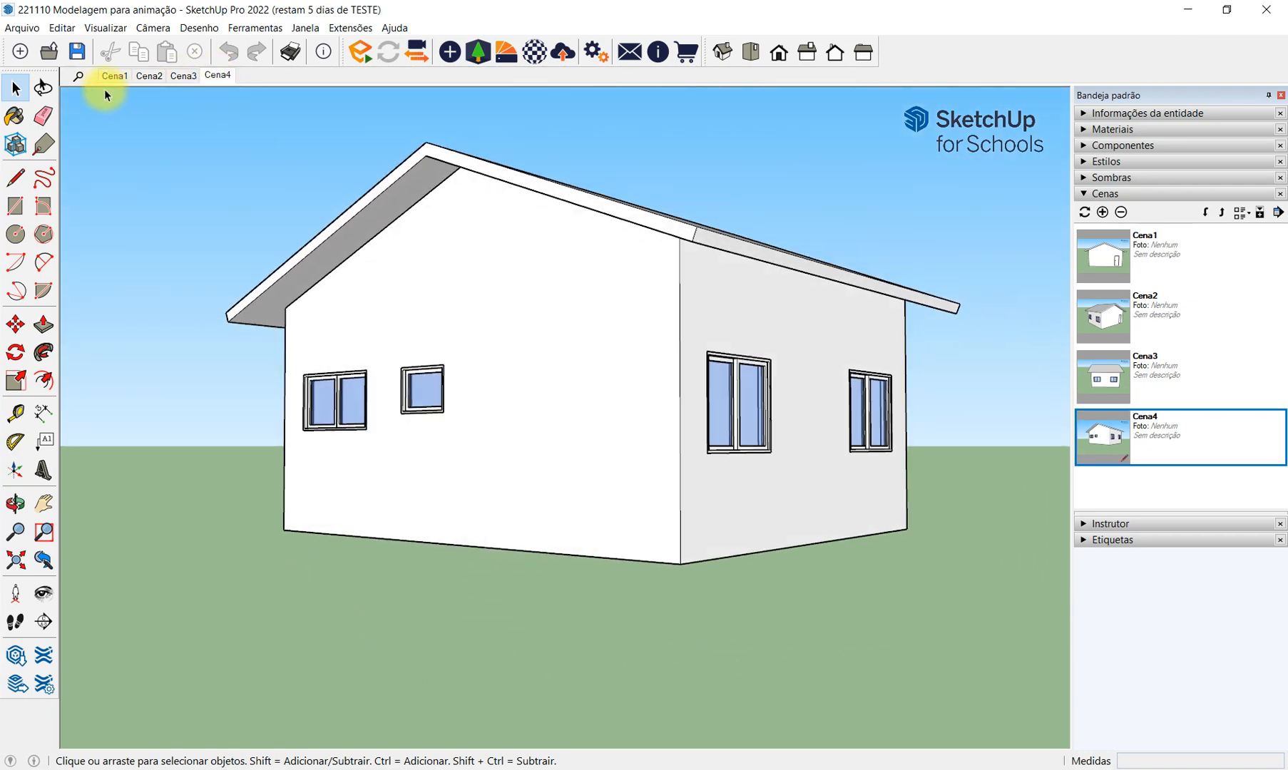
pyautogui.click(116, 76)
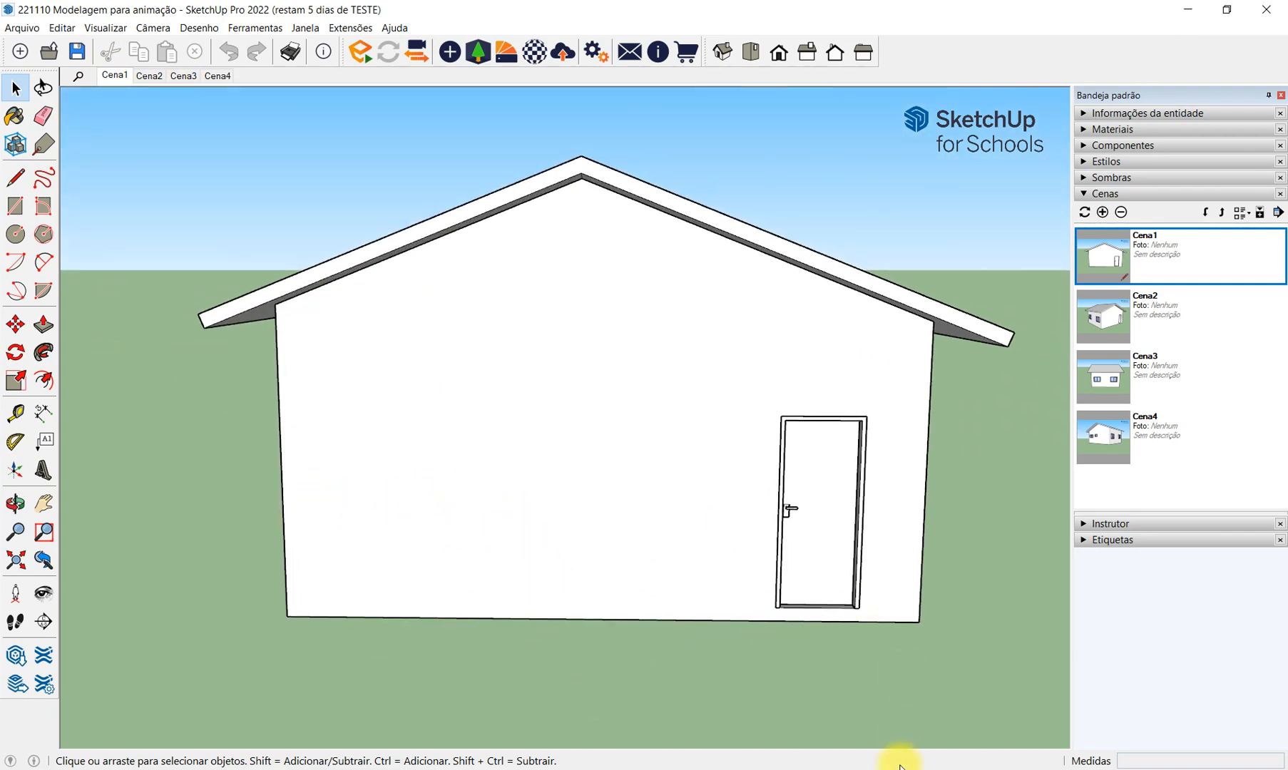
# Switch to the Word document and read the "Recomendação muito importante" paragraph about the spacing between key points.
pyautogui.click(856, 769)
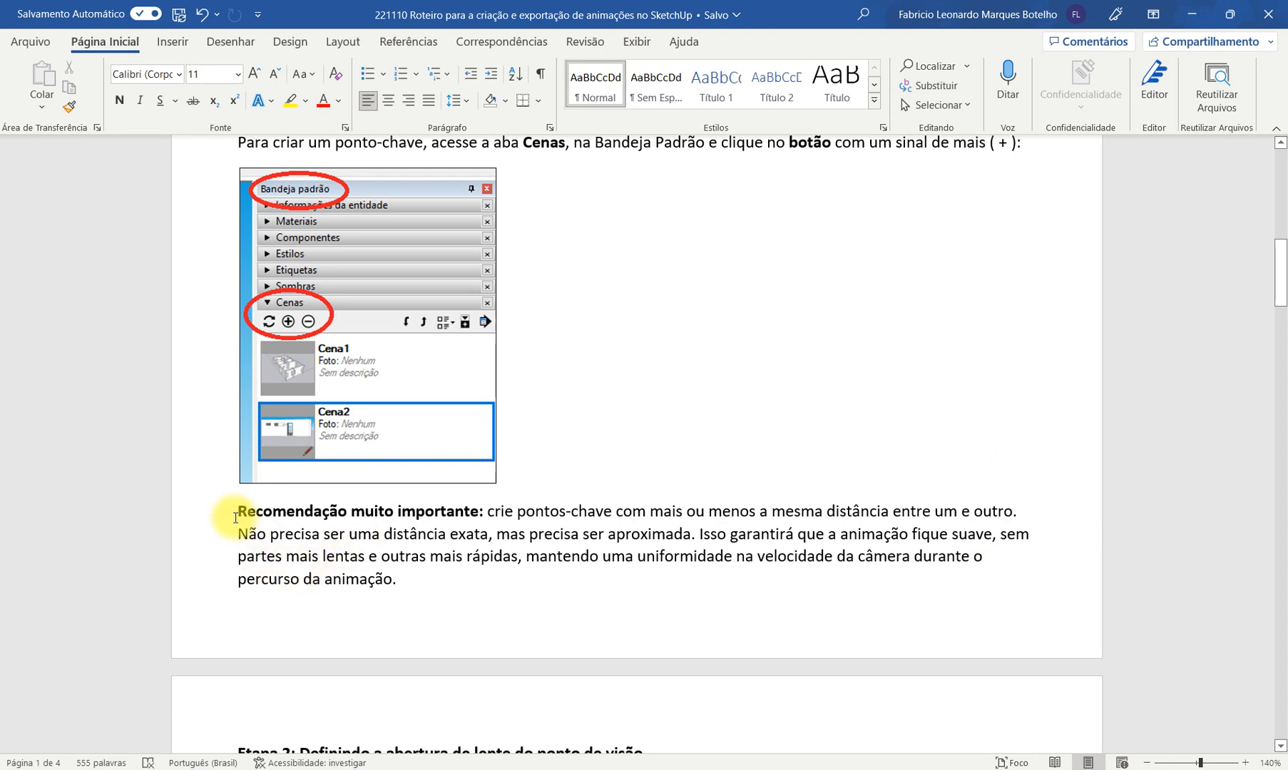
pyautogui.moveTo(235, 513); pyautogui.dragTo(514, 584)
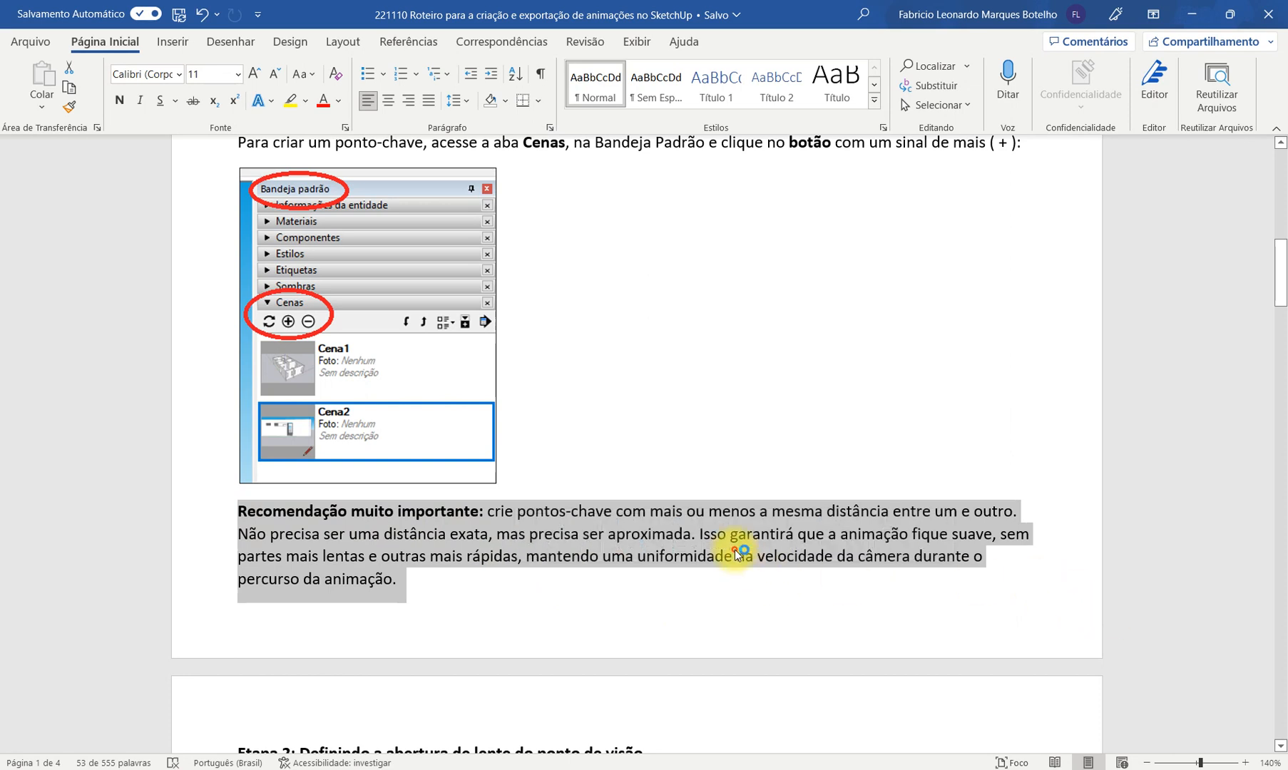
pyautogui.click(735, 555)
pyautogui.moveTo(487, 511); pyautogui.dragTo(1029, 514)
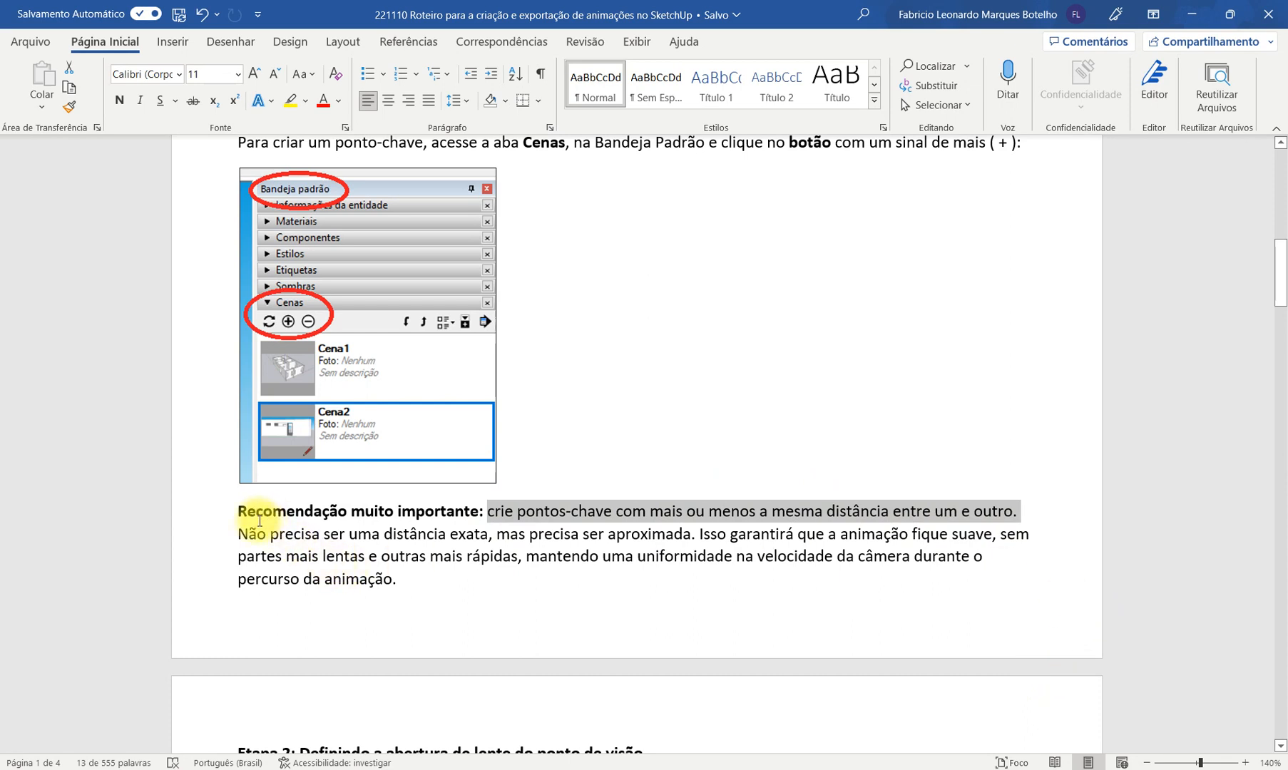
pyautogui.click(239, 534)
pyautogui.moveTo(295, 539); pyautogui.dragTo(689, 536)
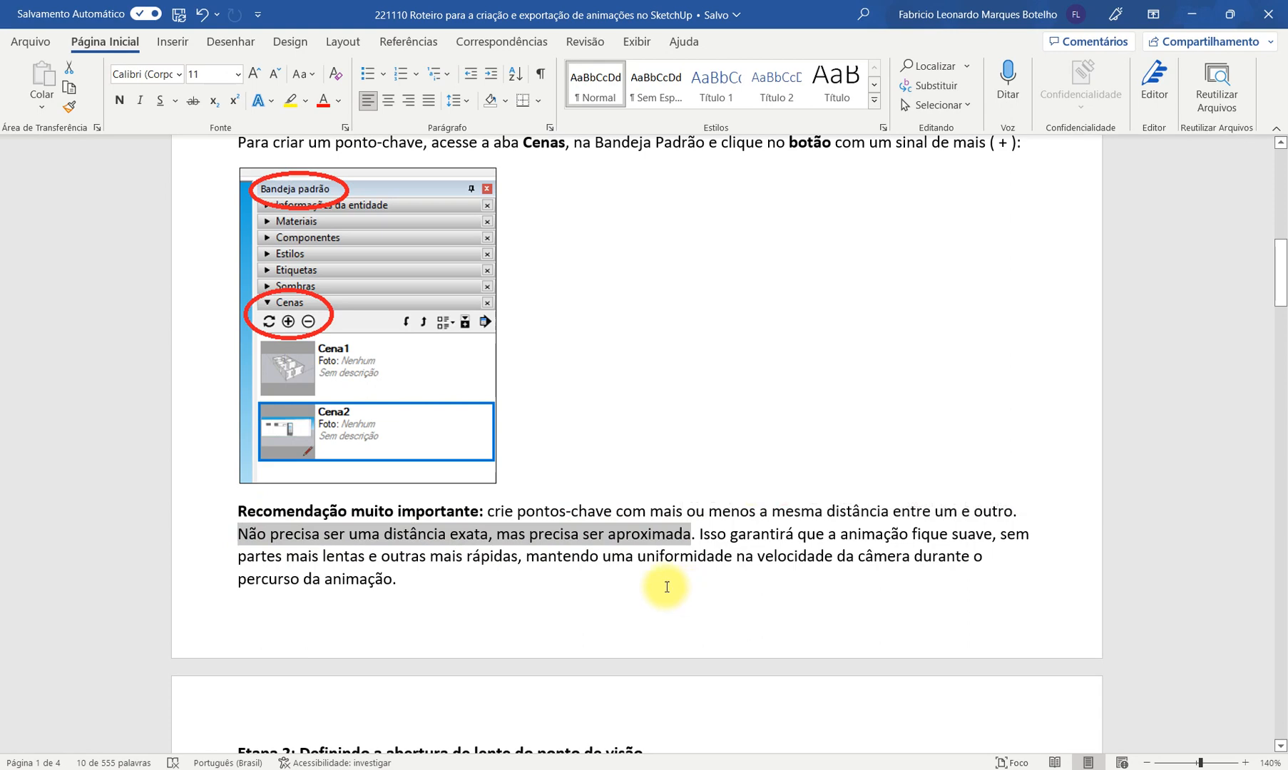
pyautogui.click(635, 577)
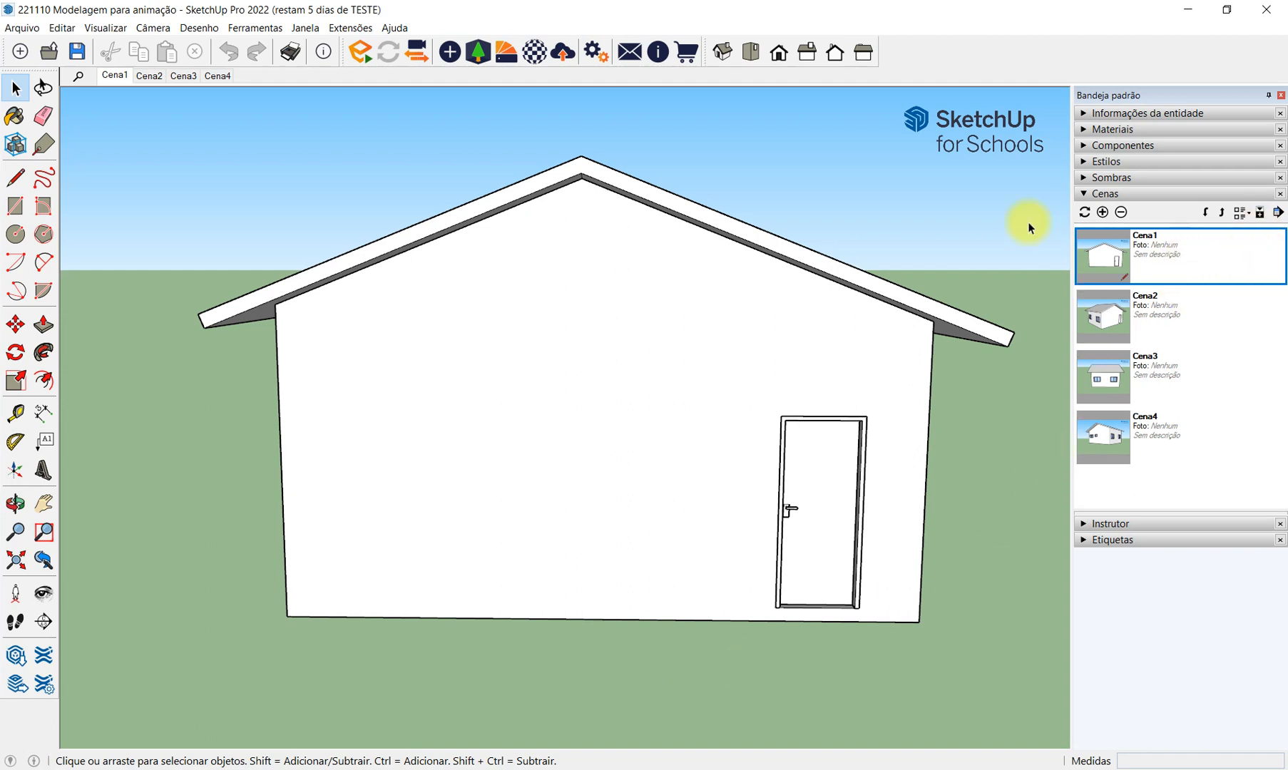
# Return to SketchUp and view Cena2, Cena3 and Cena4, followed by Cena1 and Cena2, to compare their spacing.
pyautogui.click(150, 74)
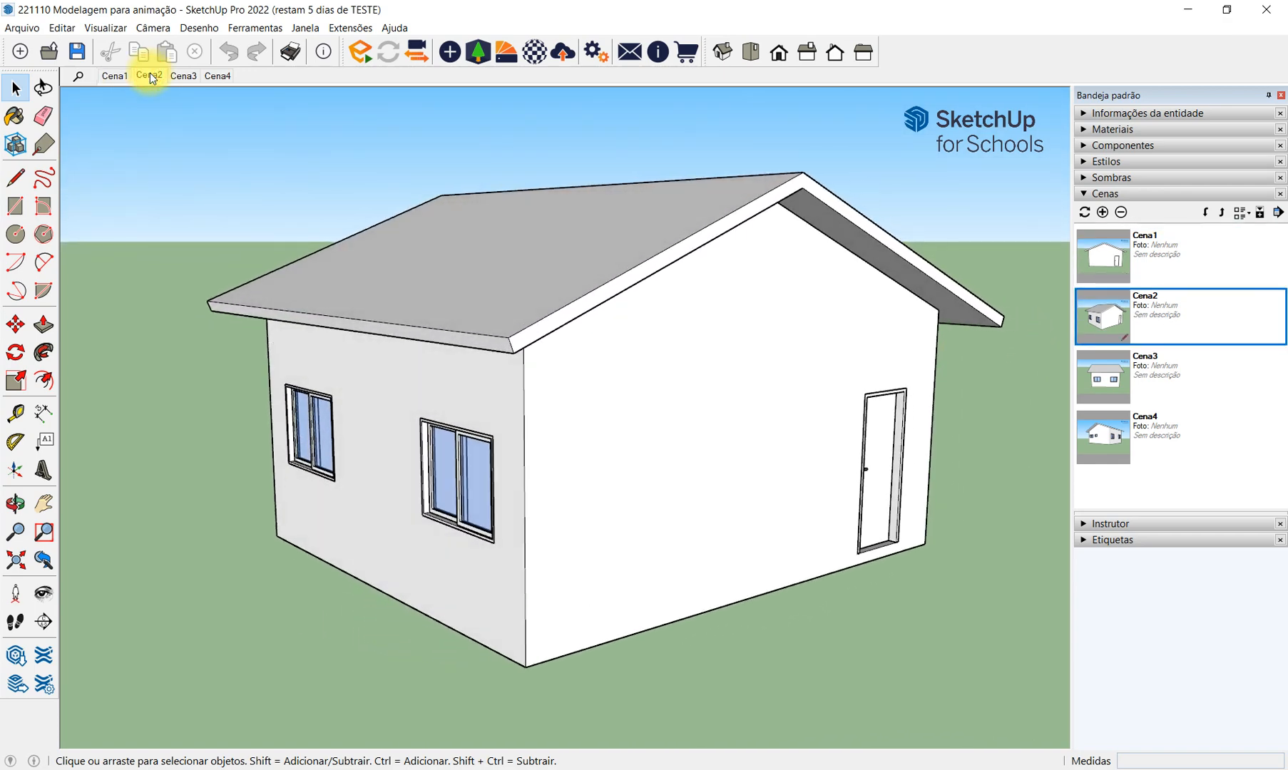
pyautogui.click(186, 78)
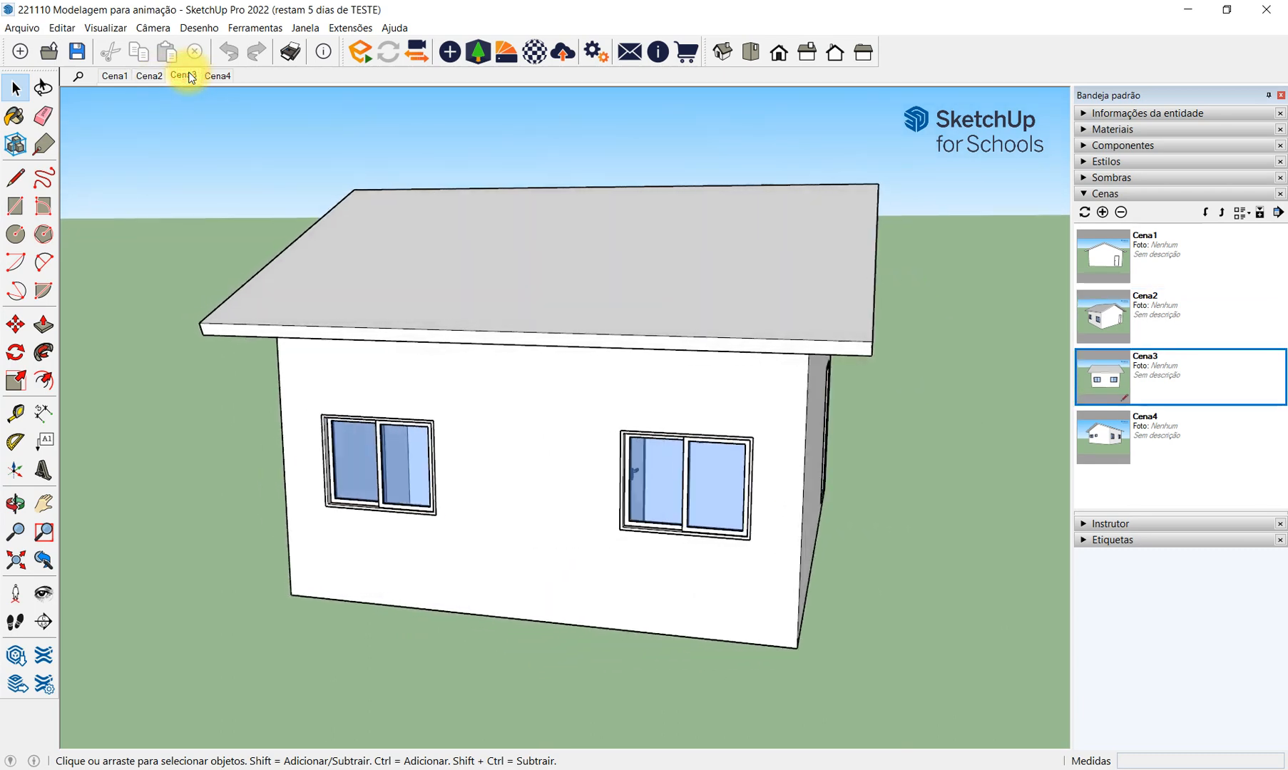
pyautogui.click(212, 76)
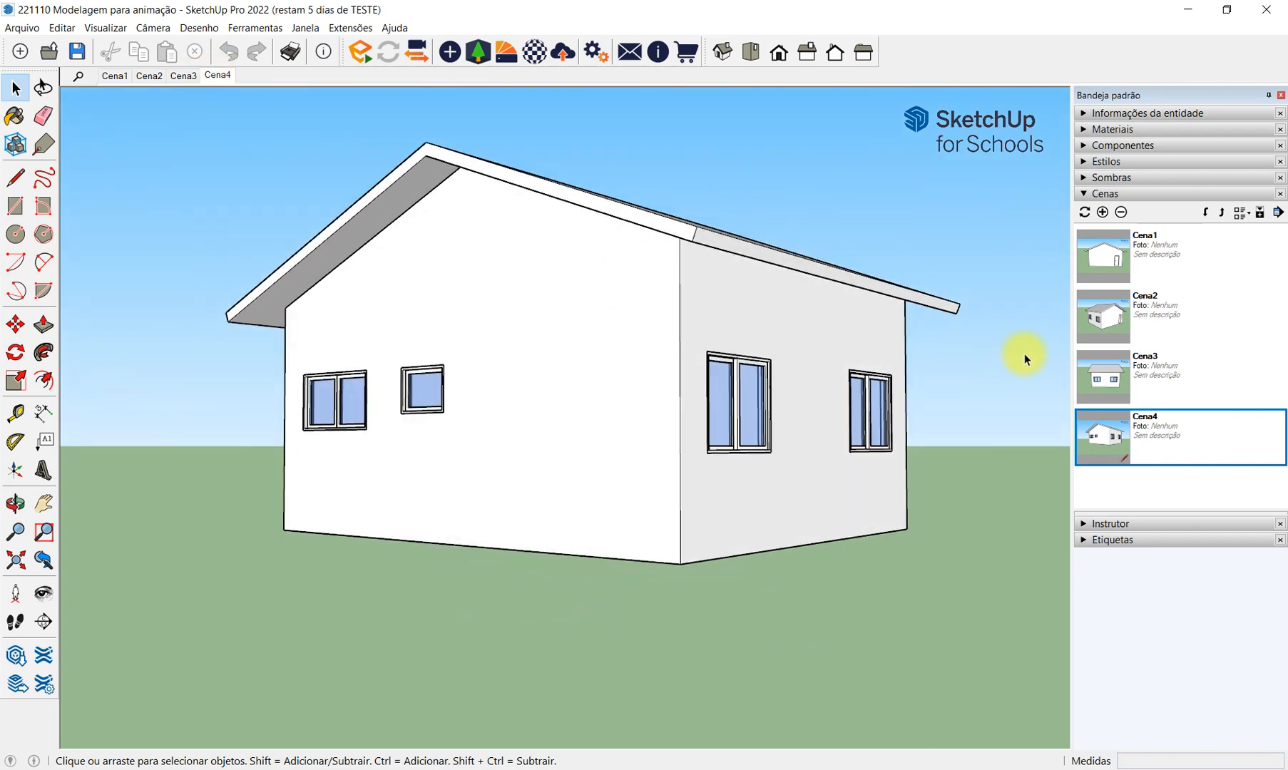
pyautogui.click(1190, 247)
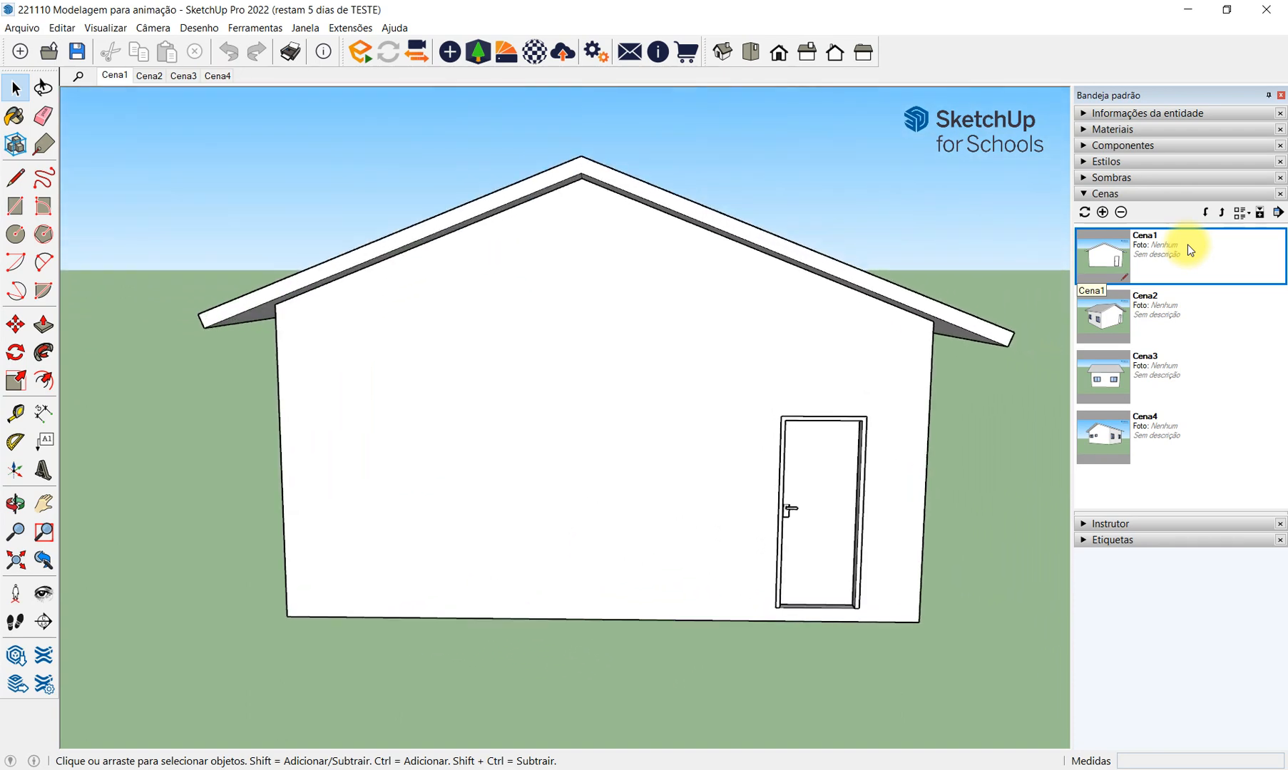
pyautogui.click(1188, 311)
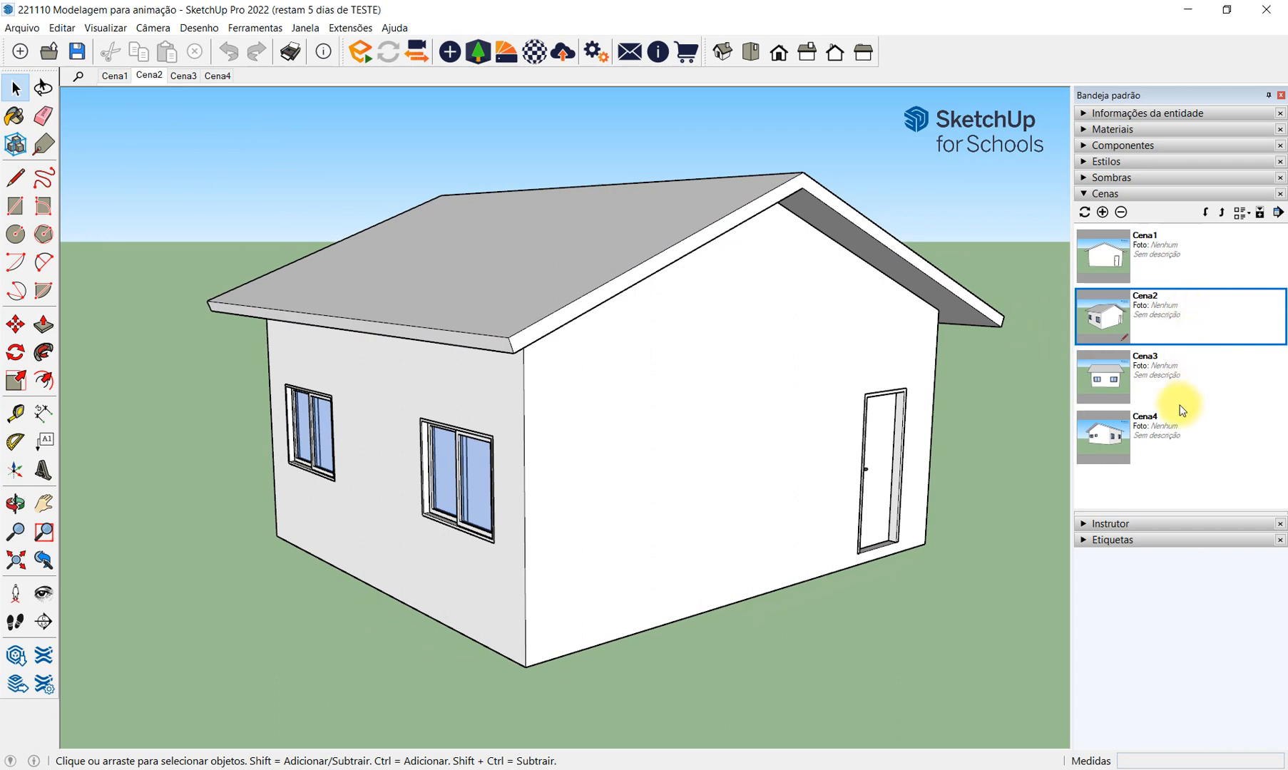
# Delete the Cena3 scene.
pyautogui.click(1176, 371)
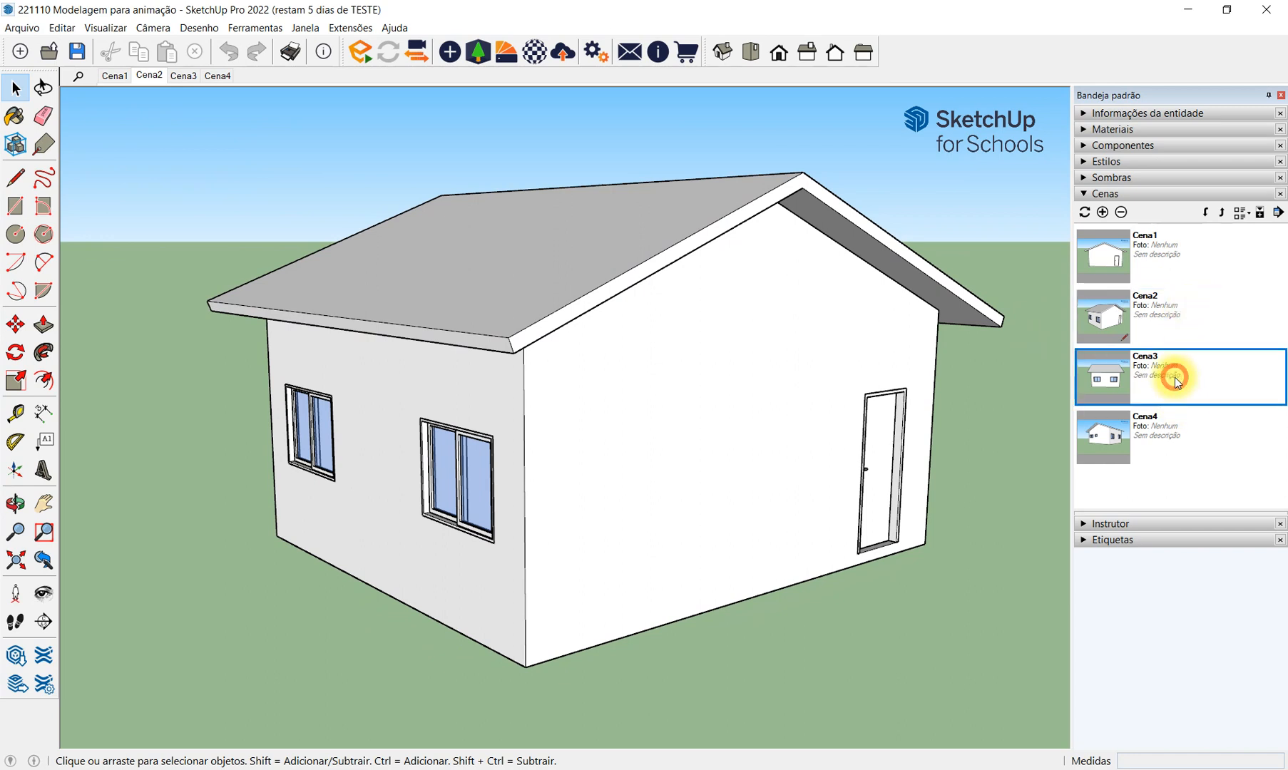
pyautogui.click(1121, 213)
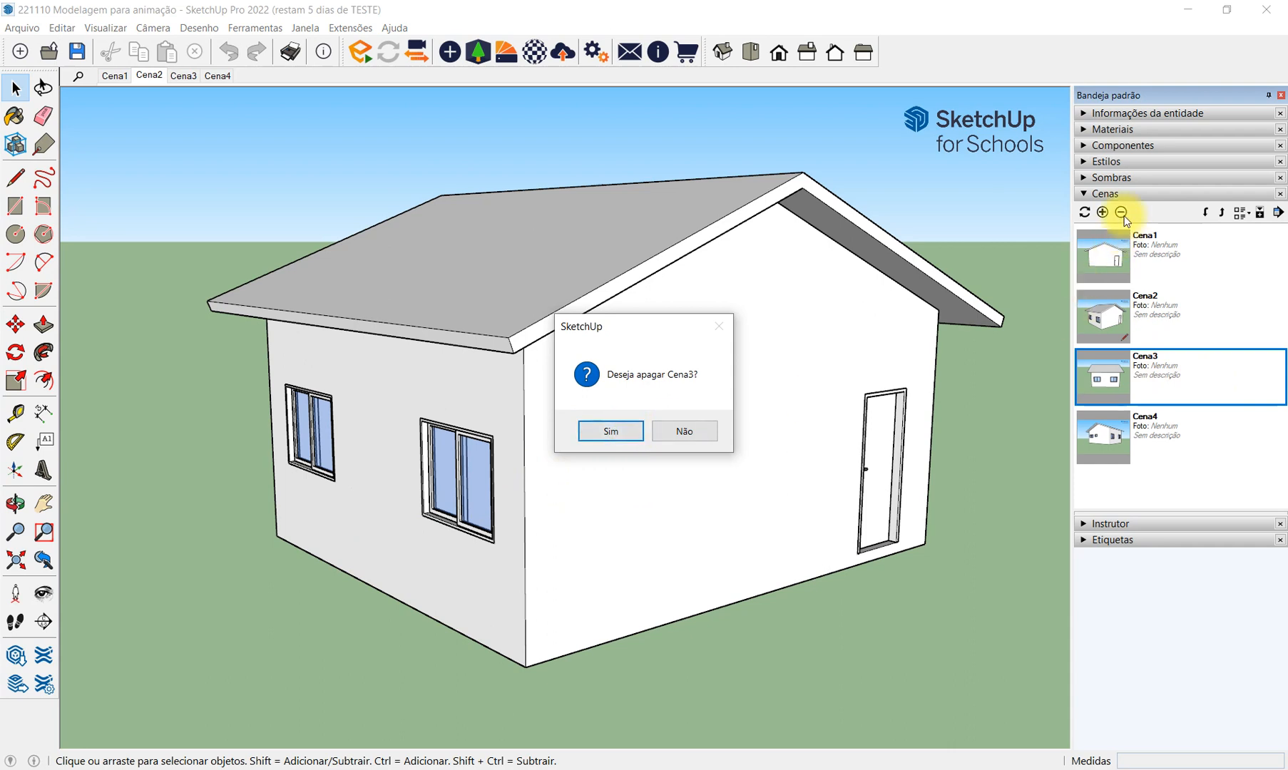
pyautogui.click(639, 440)
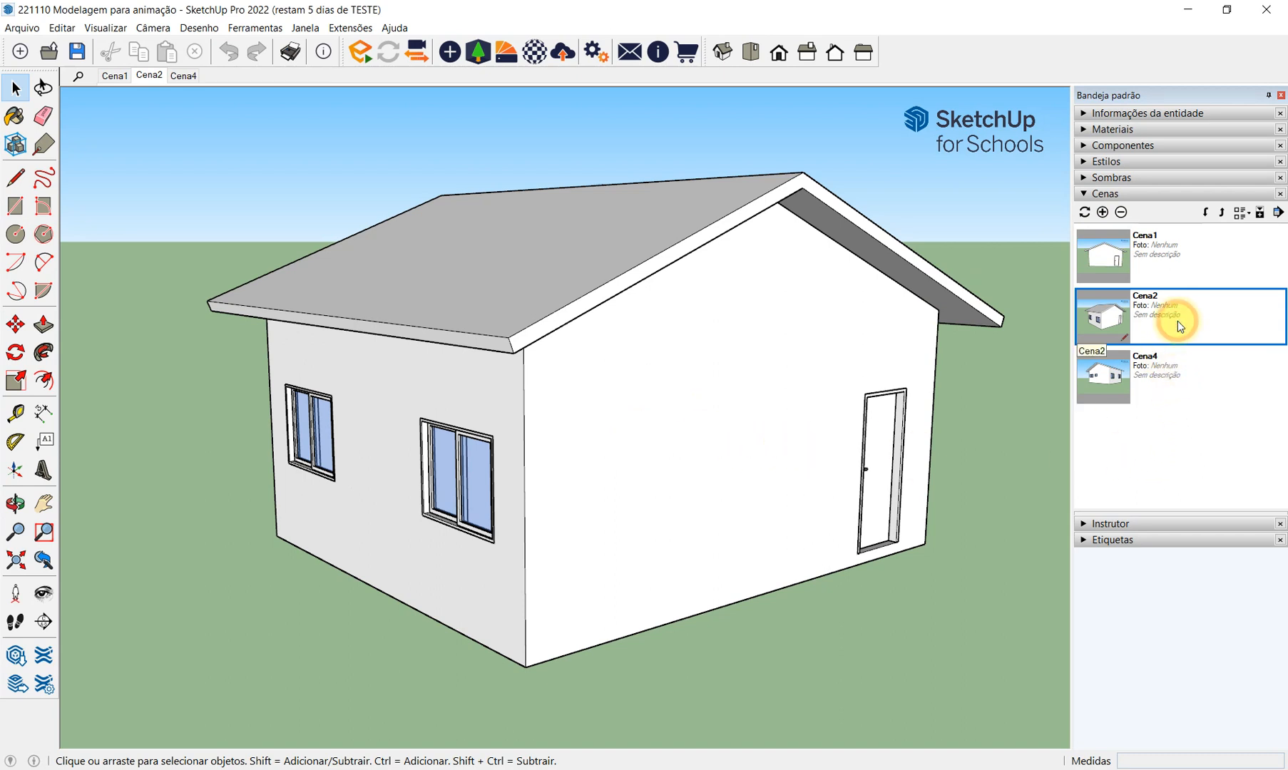
# View Cena4, Cena1, Cena2 and Cena4 in sequence and return to Cena1 to compare the camera movement between scenes.
pyautogui.click(1173, 377)
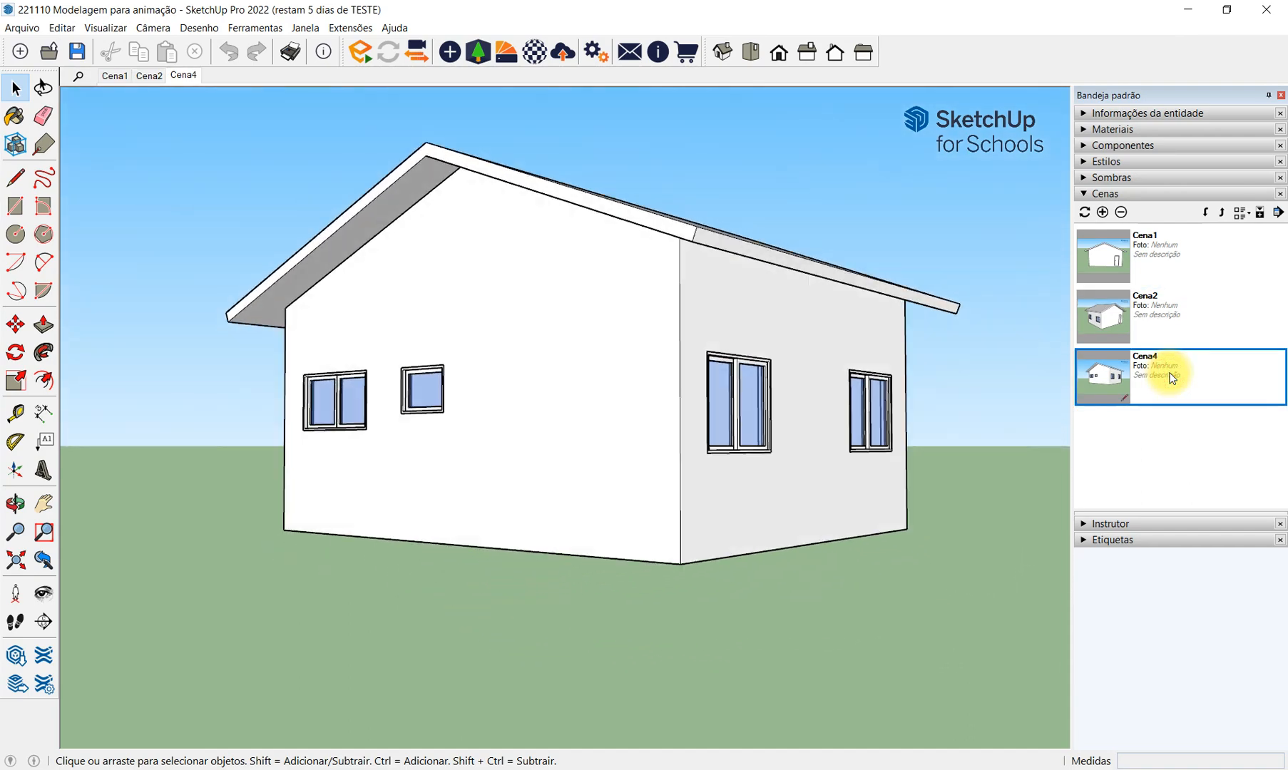
pyautogui.click(107, 75)
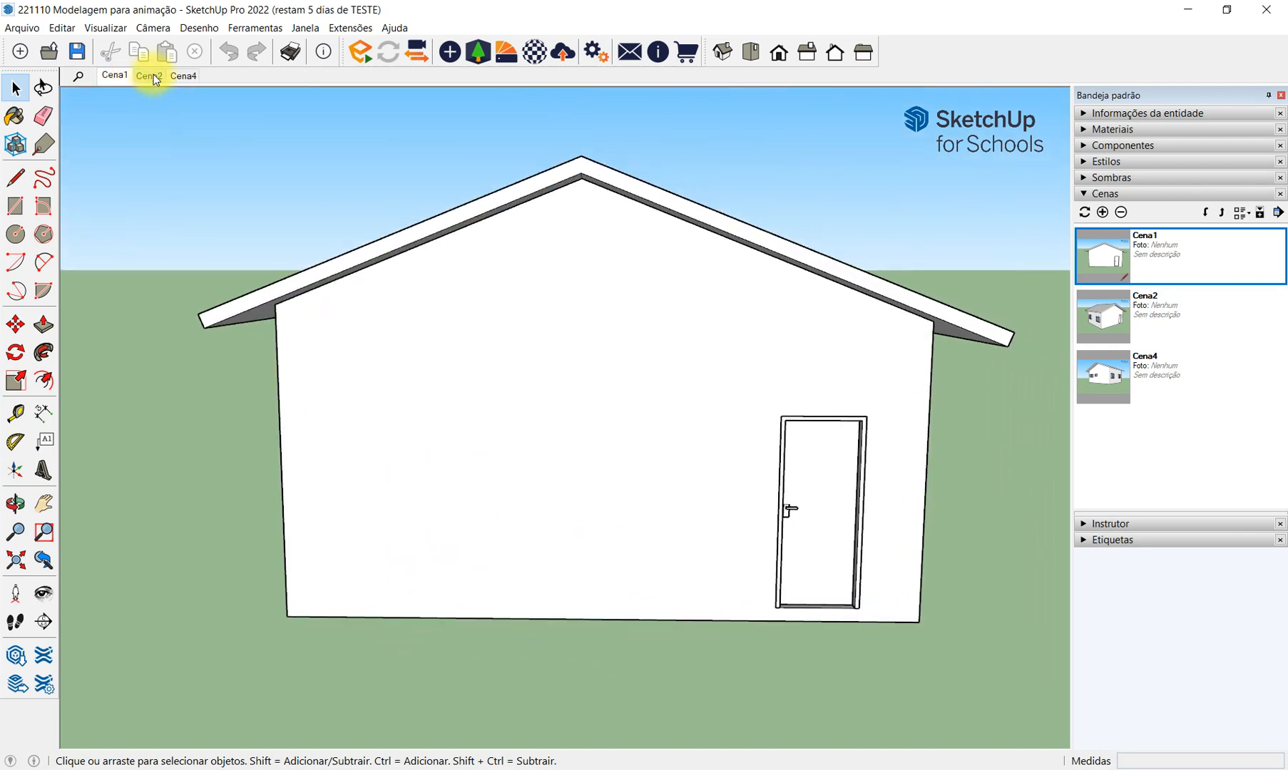
pyautogui.click(152, 76)
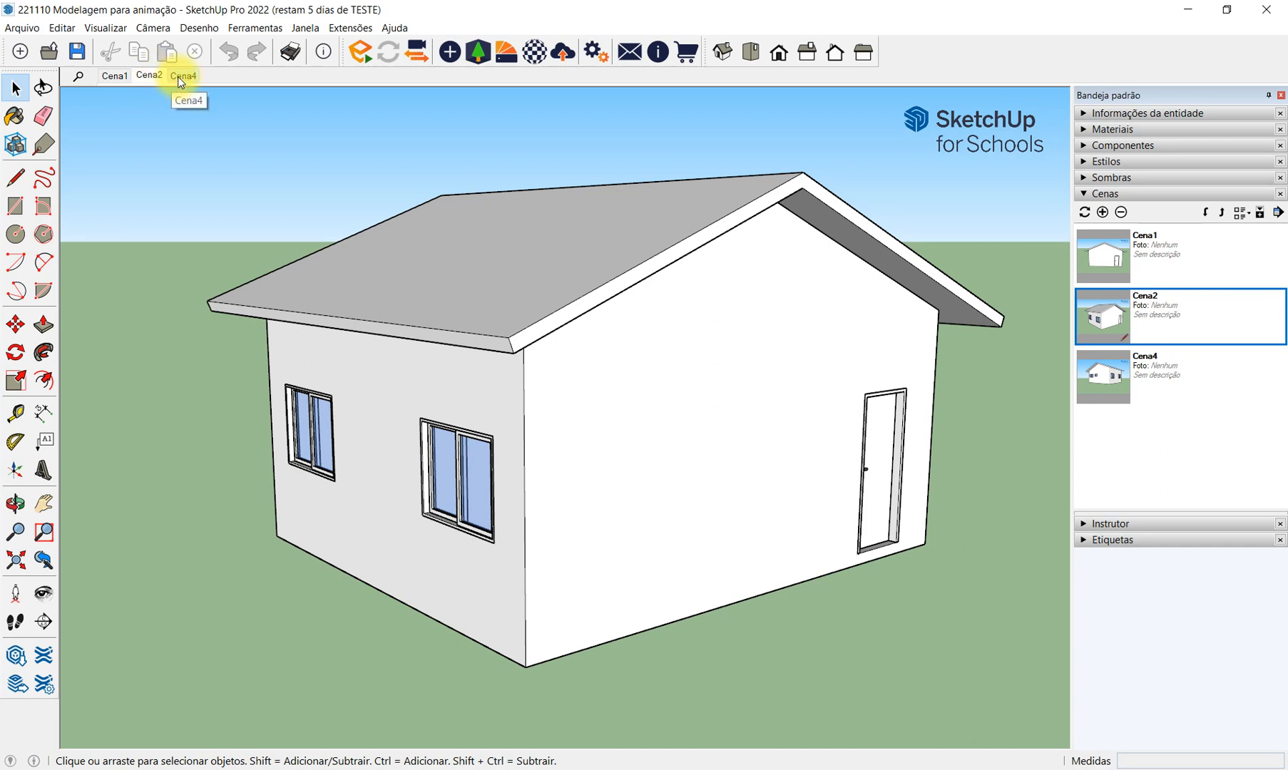
pyautogui.click(176, 77)
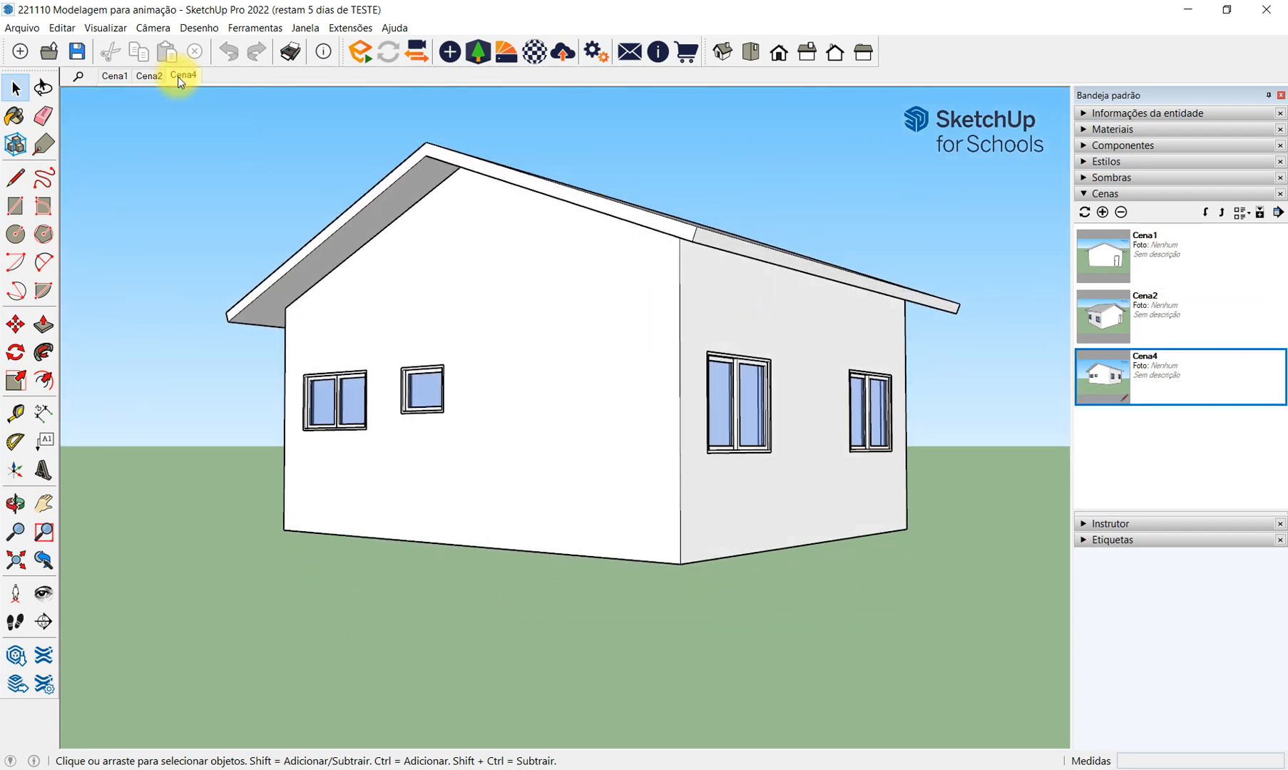
pyautogui.click(117, 79)
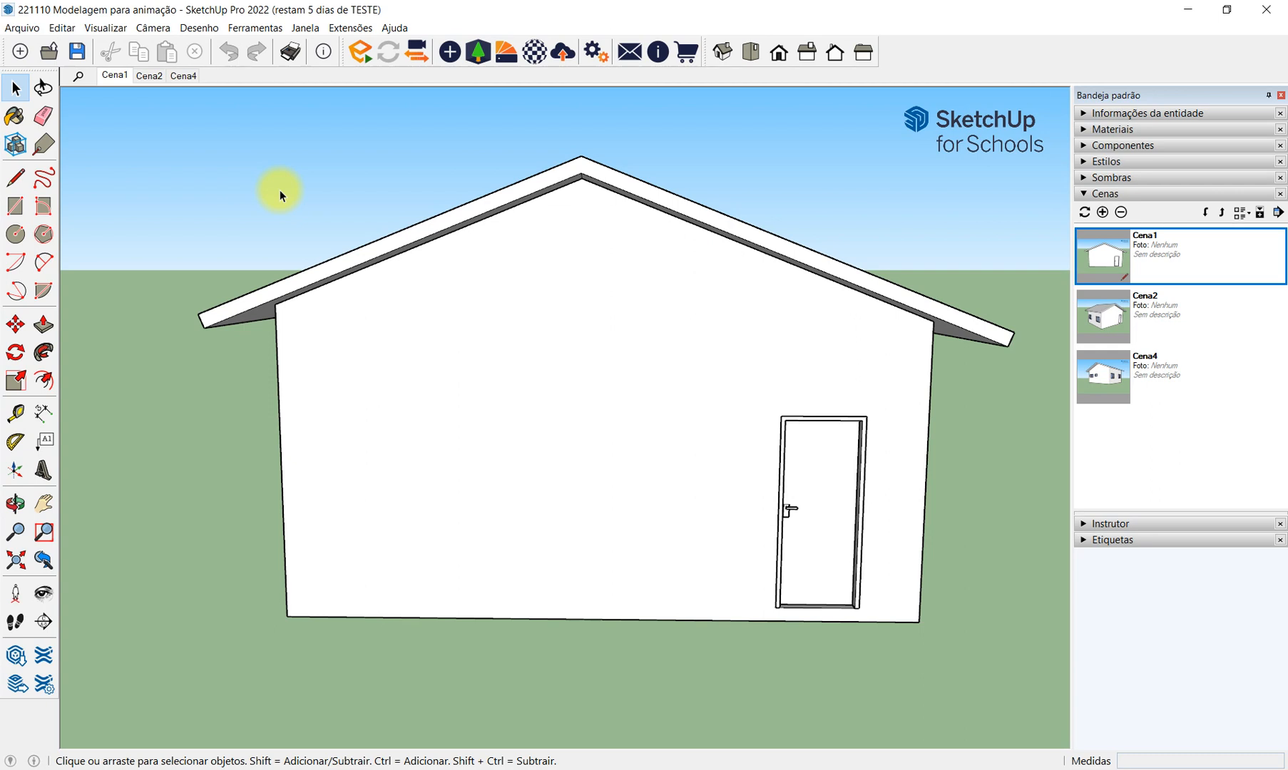
# Play the scene animation from Cena1 and stop it during the playback.
pyautogui.click(103, 31)
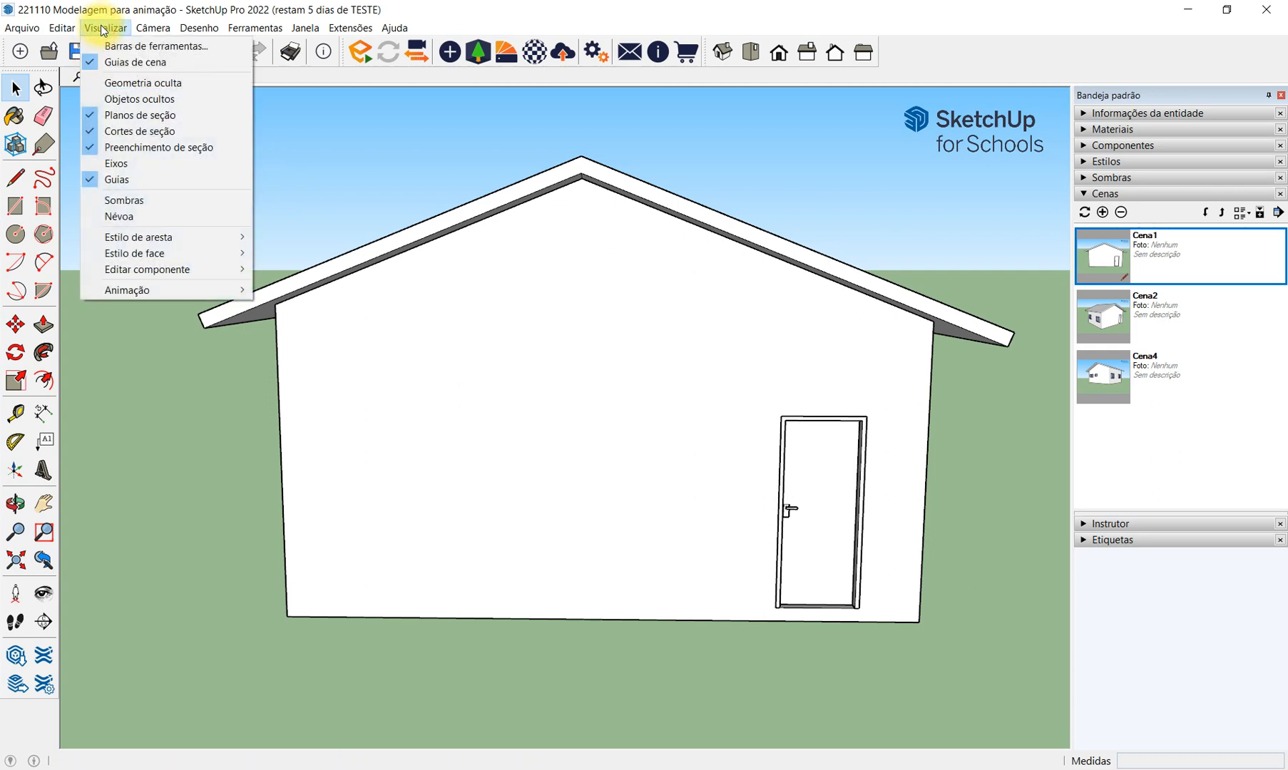
pyautogui.moveTo(227, 295)
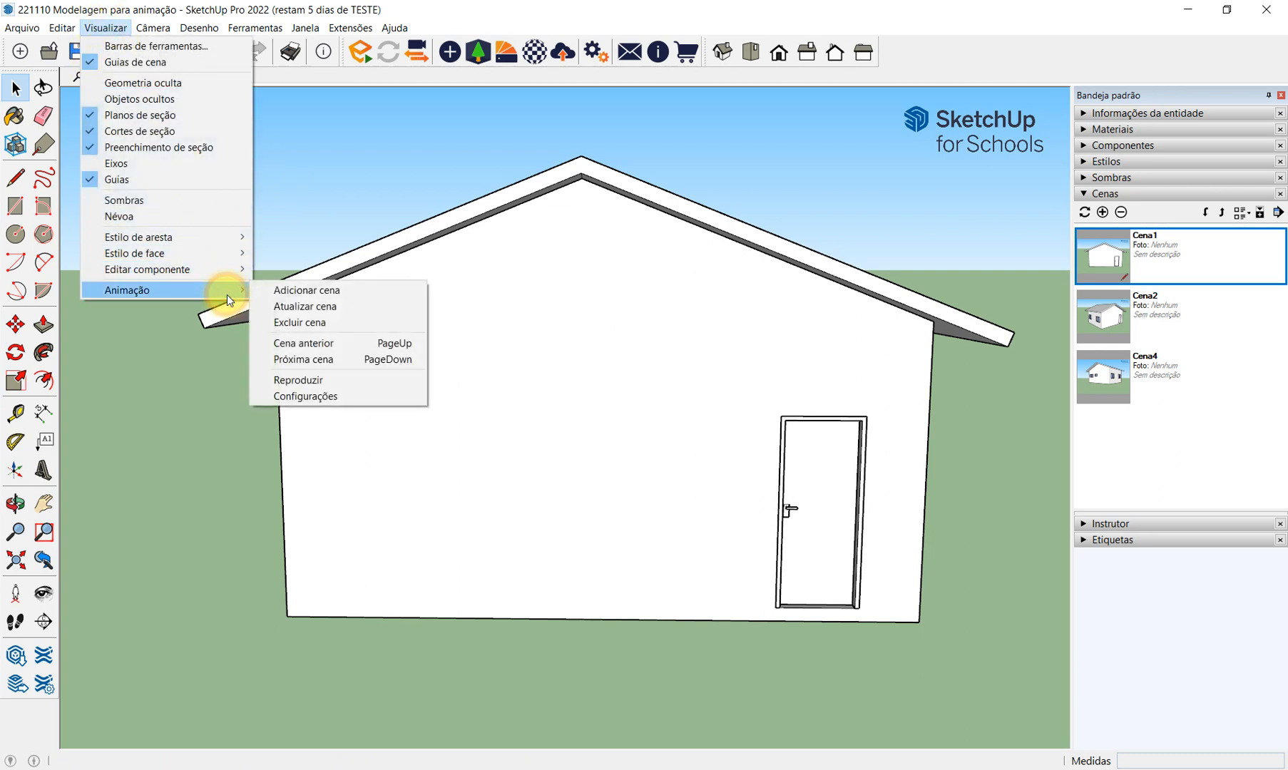
pyautogui.click(378, 386)
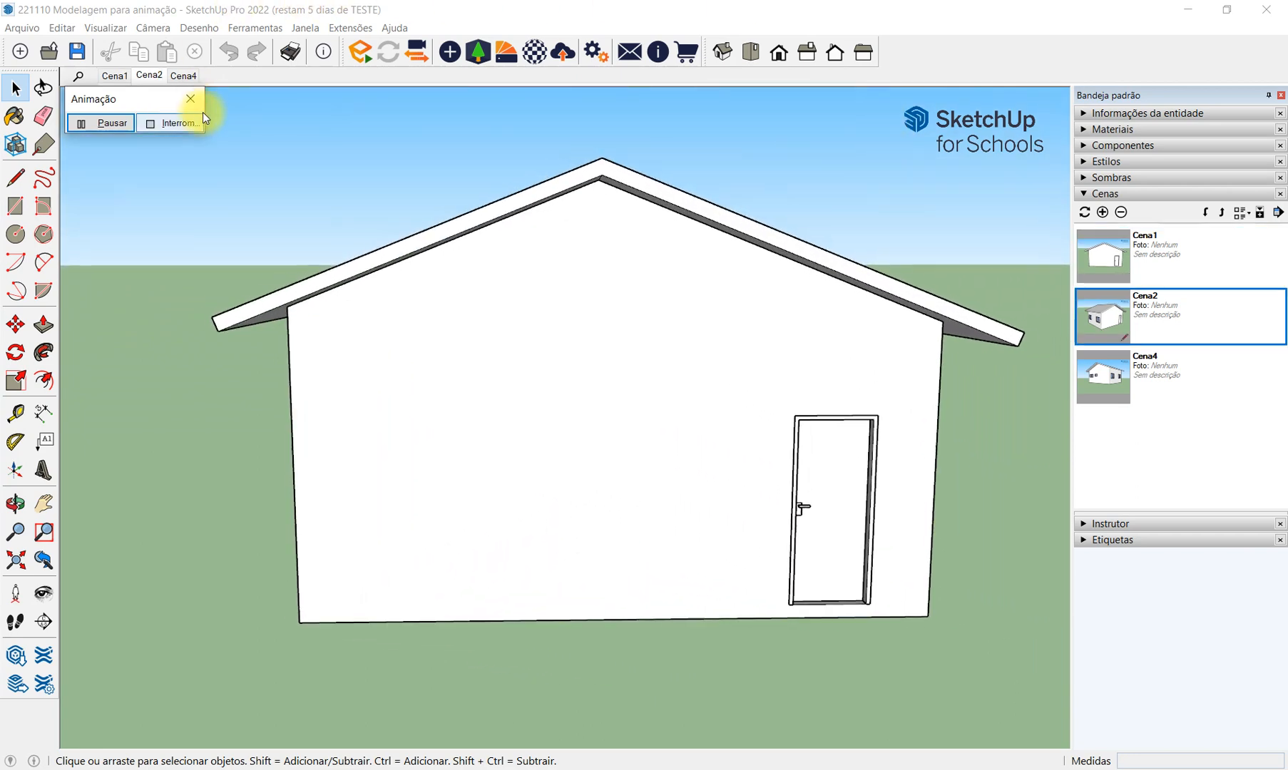
pyautogui.click(189, 100)
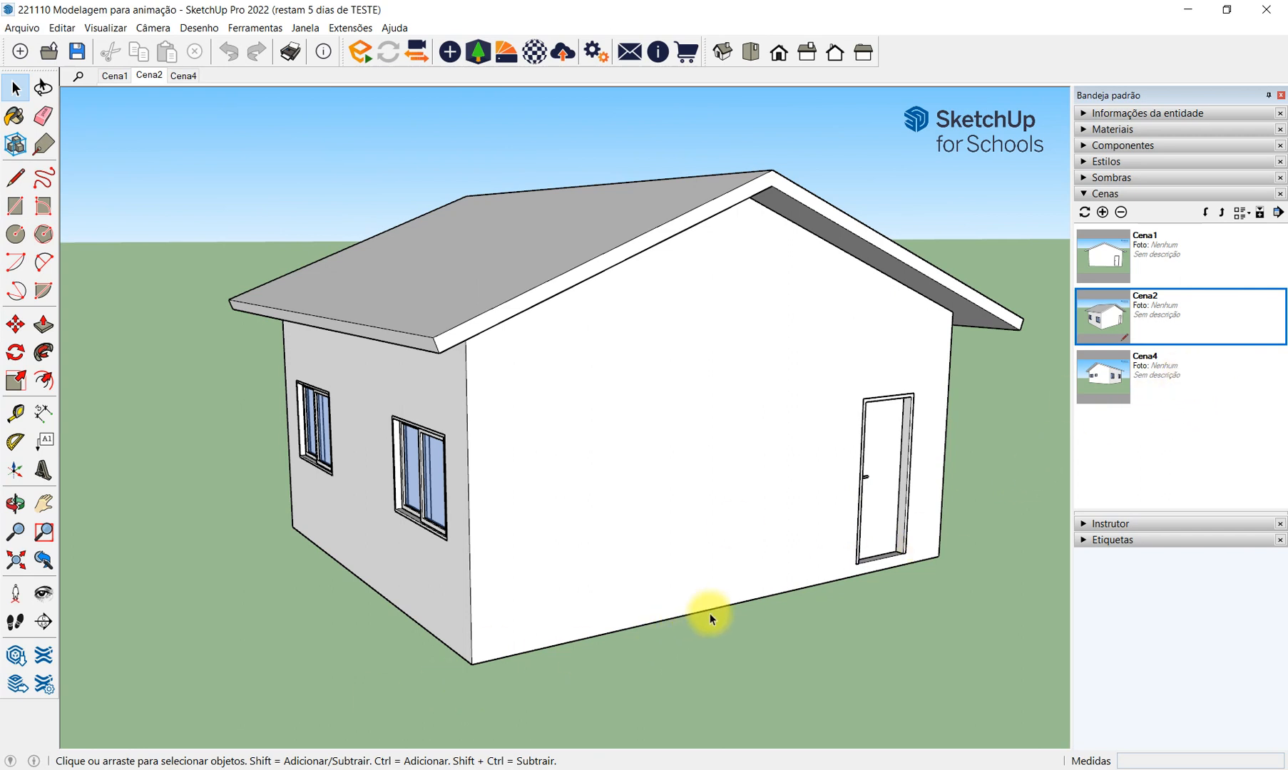
# Switch to the Word document and select the phrase "mais ou menos a mesma distância entre um e outro" in the recommendation.
pyautogui.click(872, 767)
pyautogui.click(763, 557)
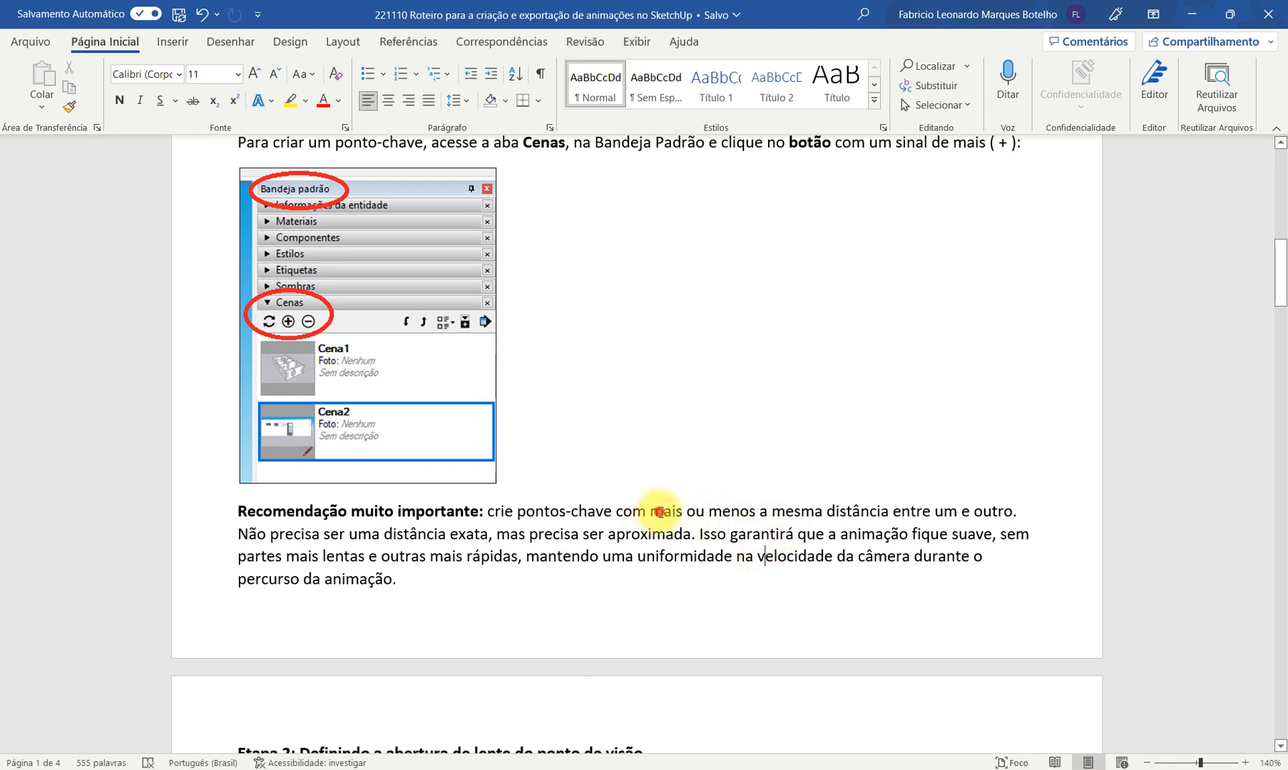
pyautogui.click(654, 510)
pyautogui.moveTo(653, 510); pyautogui.dragTo(1012, 511)
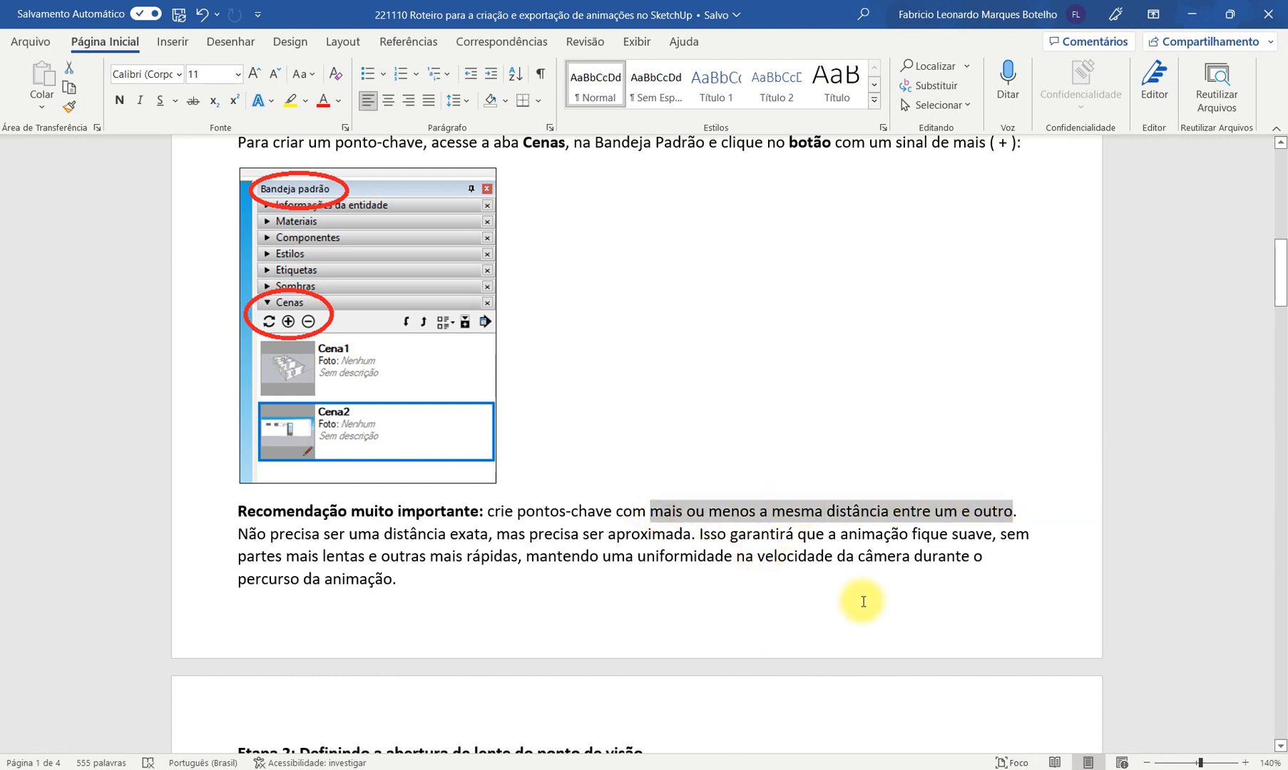
# Go to the "Etapa 2" section and select the words "a abertura de lente" in its heading.
pyautogui.scroll(-7, 727, 448)
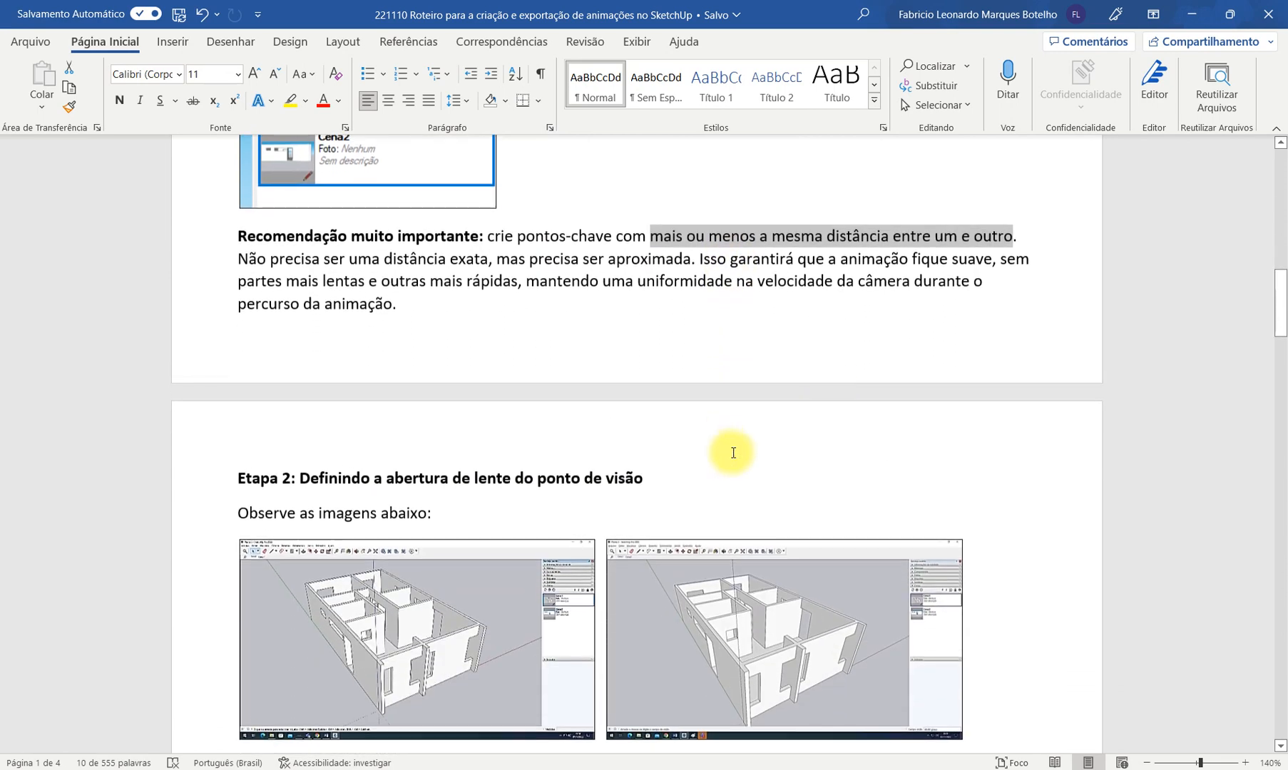
pyautogui.scroll(-1, 1131, 345)
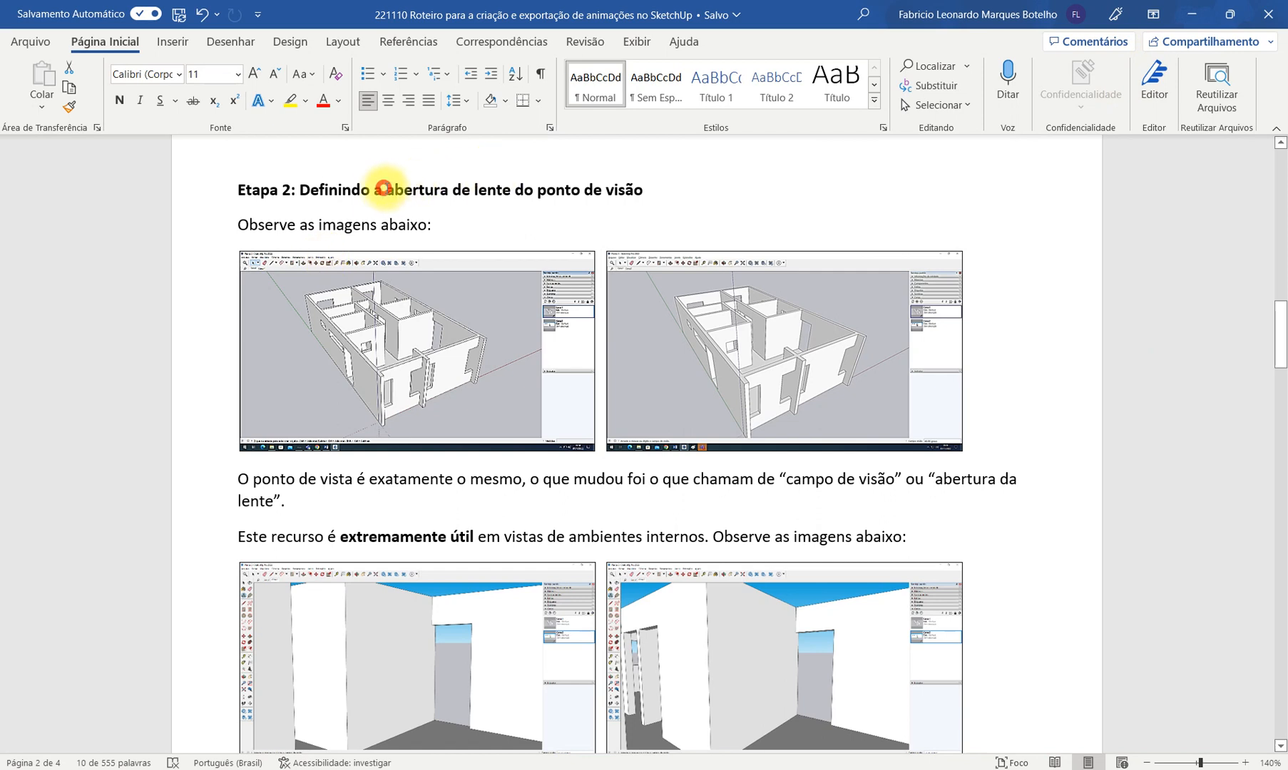
pyautogui.moveTo(375, 190); pyautogui.dragTo(514, 189)
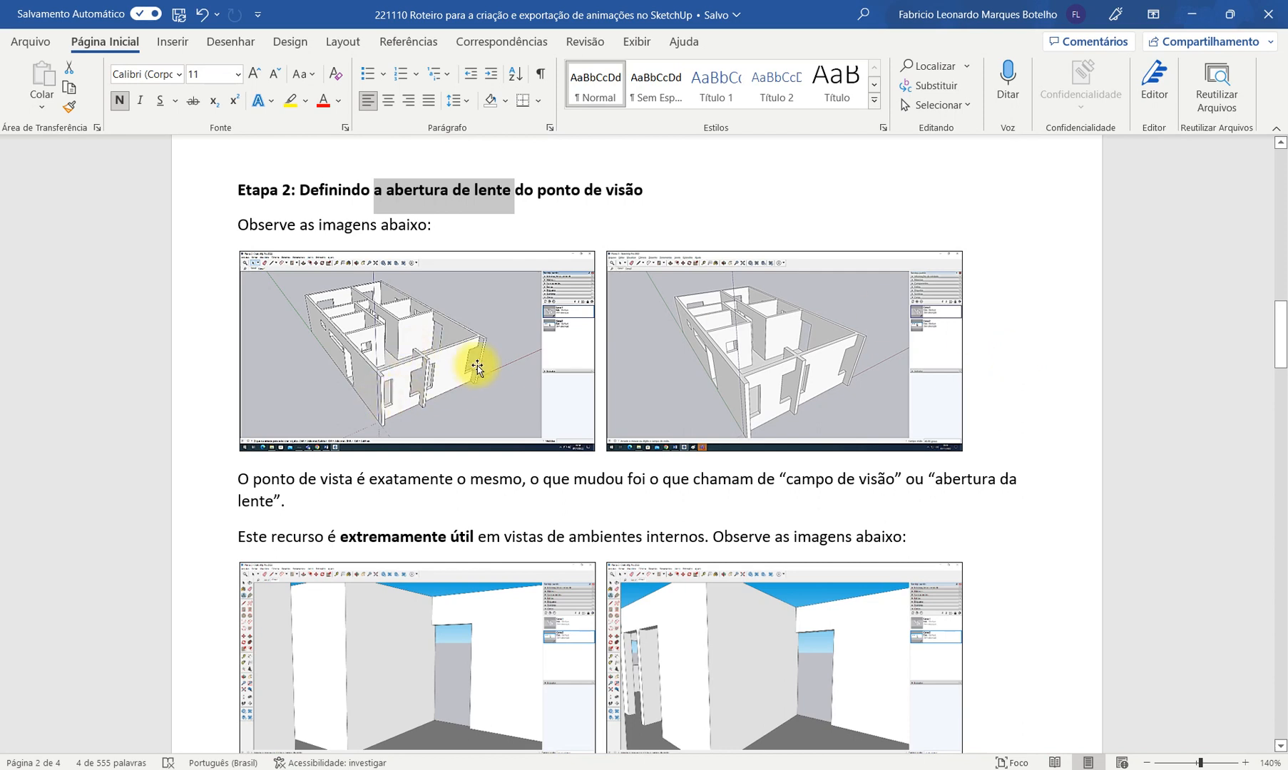
# Compare the two exterior floor plan images under "Observe as imagens abaixo" by selecting them alternately.
pyautogui.click(546, 367)
pyautogui.click(924, 415)
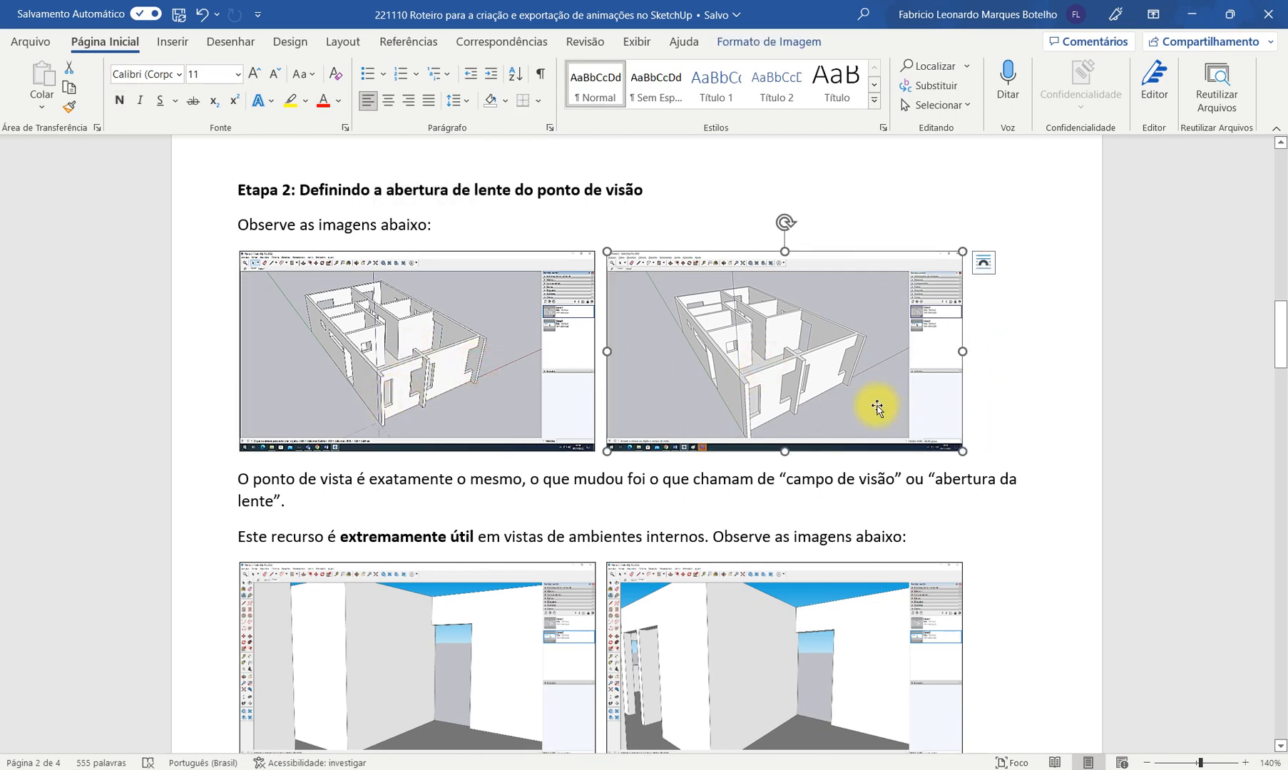
pyautogui.click(522, 400)
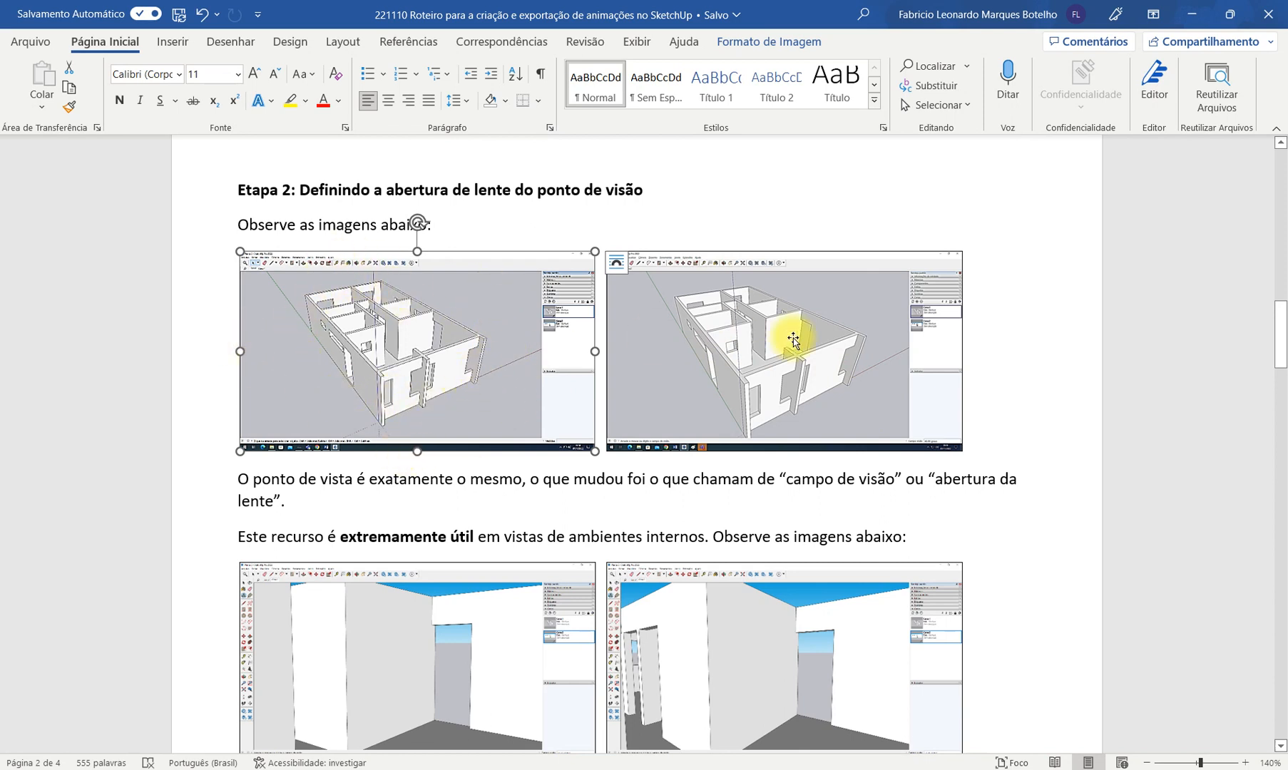
pyautogui.click(849, 366)
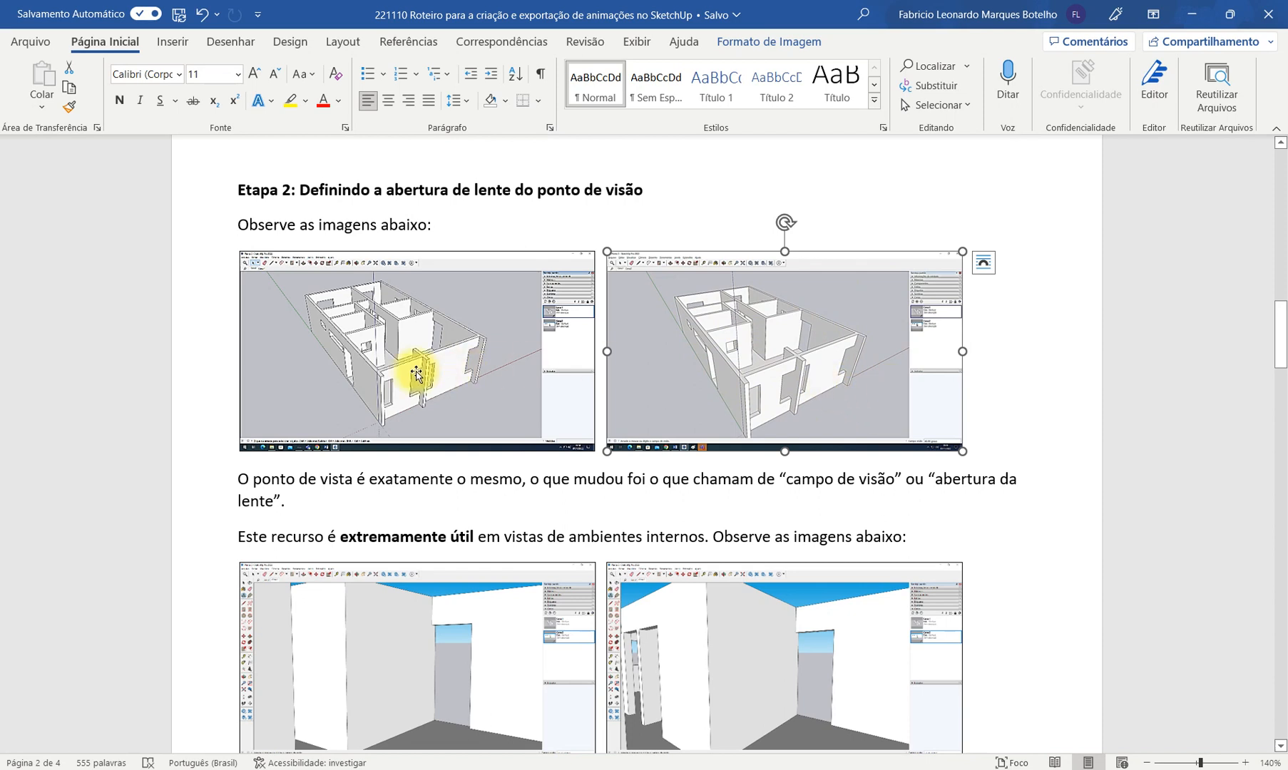
pyautogui.click(416, 372)
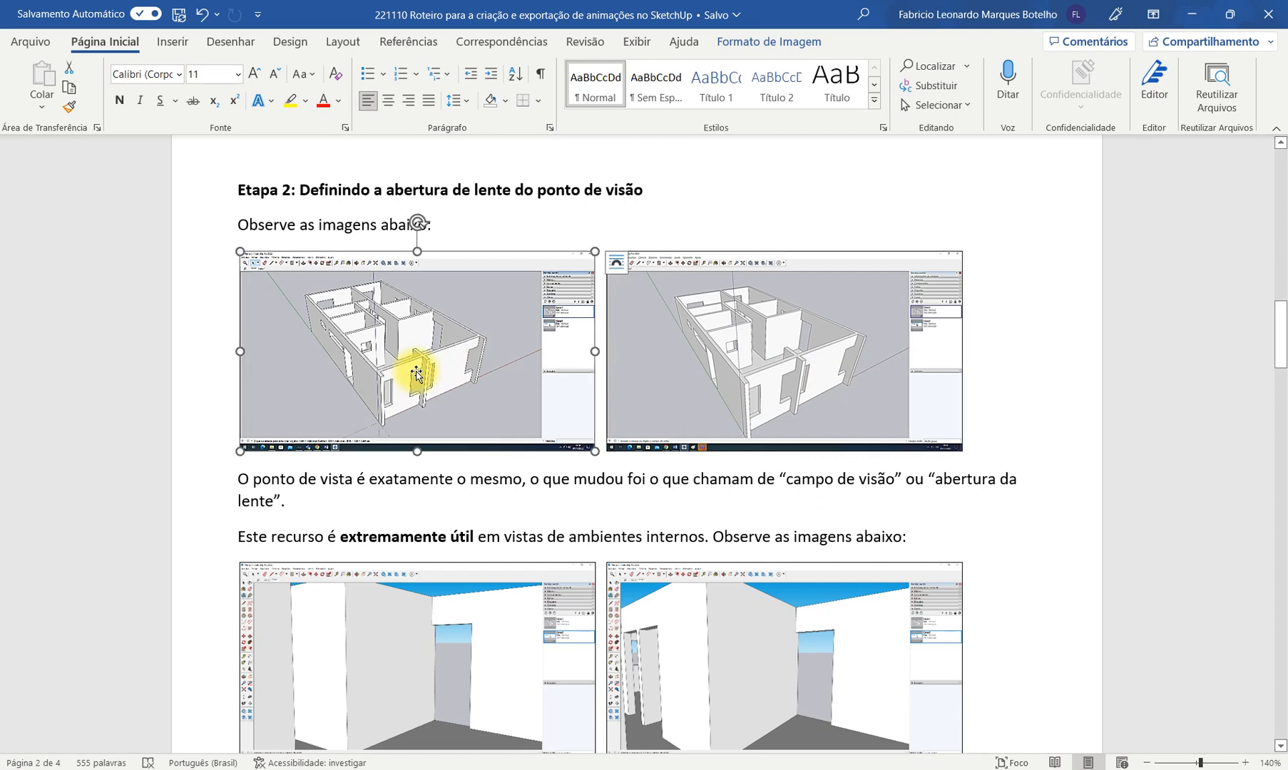
pyautogui.click(720, 378)
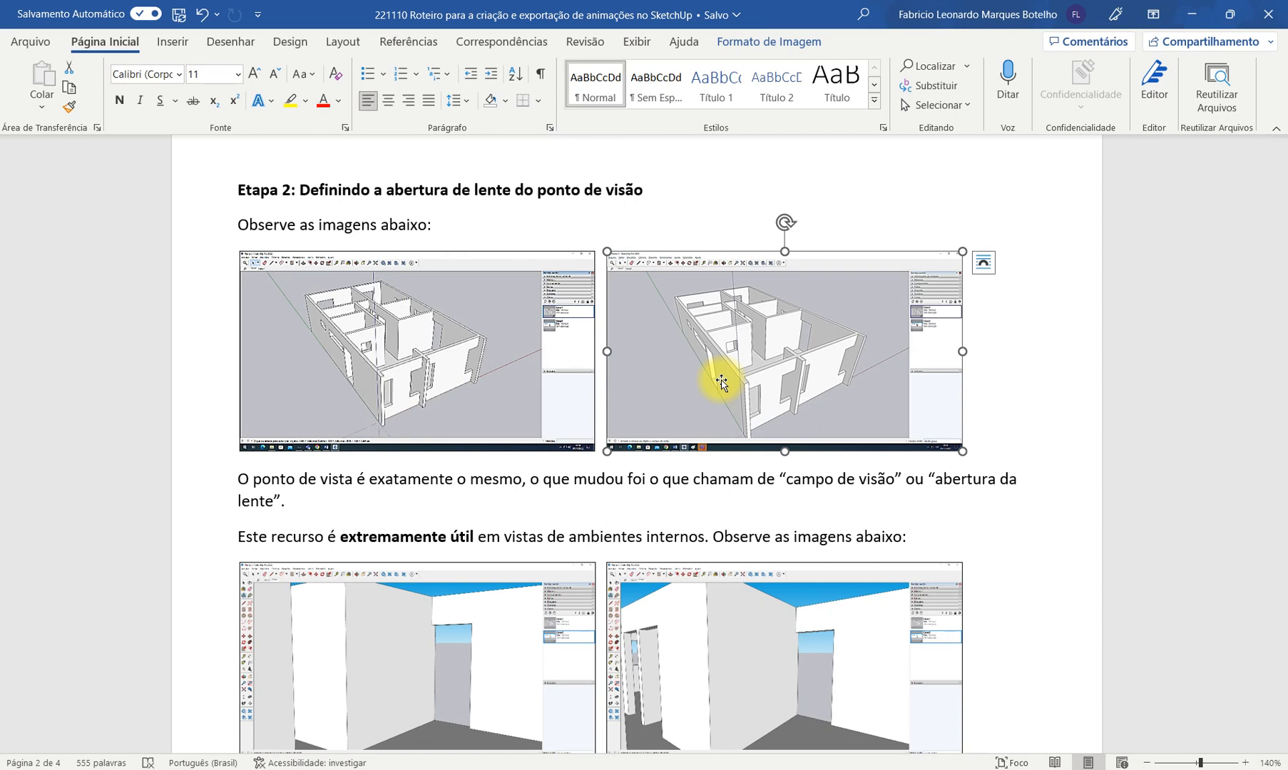
pyautogui.click(512, 411)
pyautogui.click(701, 375)
pyautogui.click(519, 375)
pyautogui.click(668, 374)
pyautogui.click(456, 416)
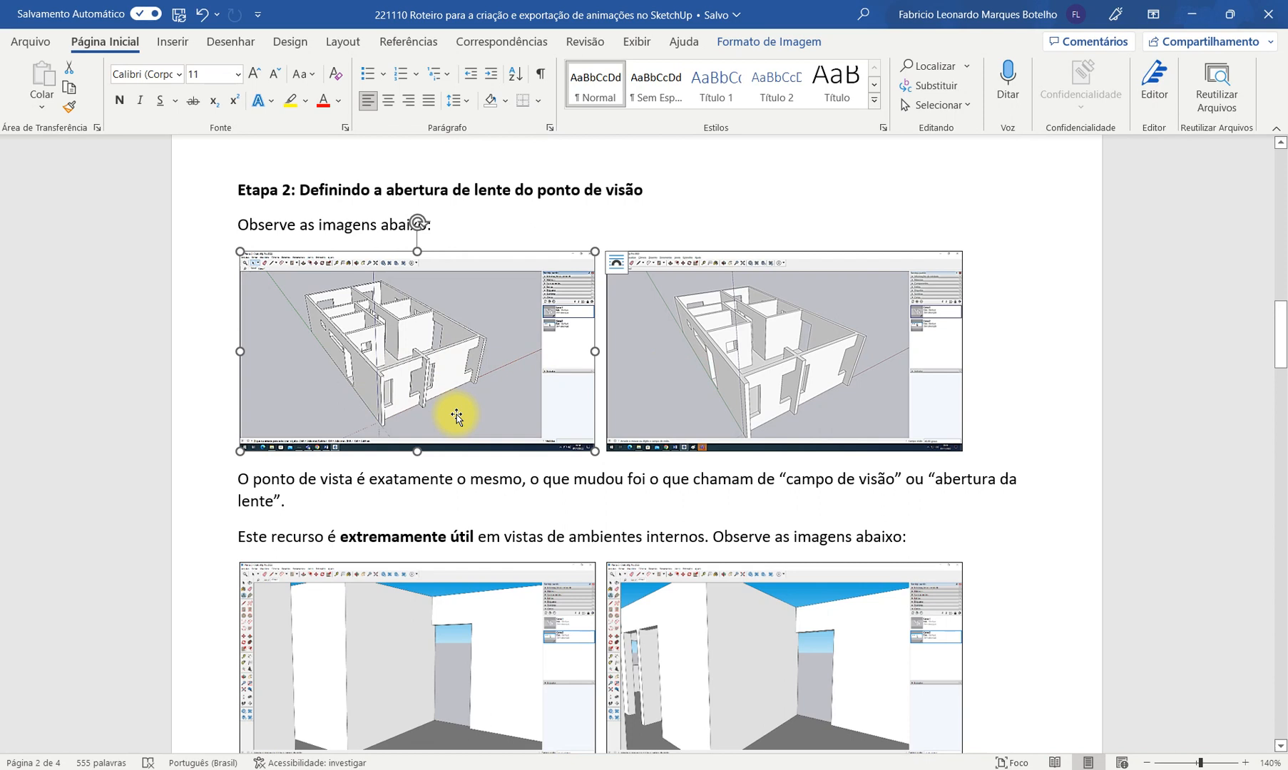
pyautogui.click(678, 388)
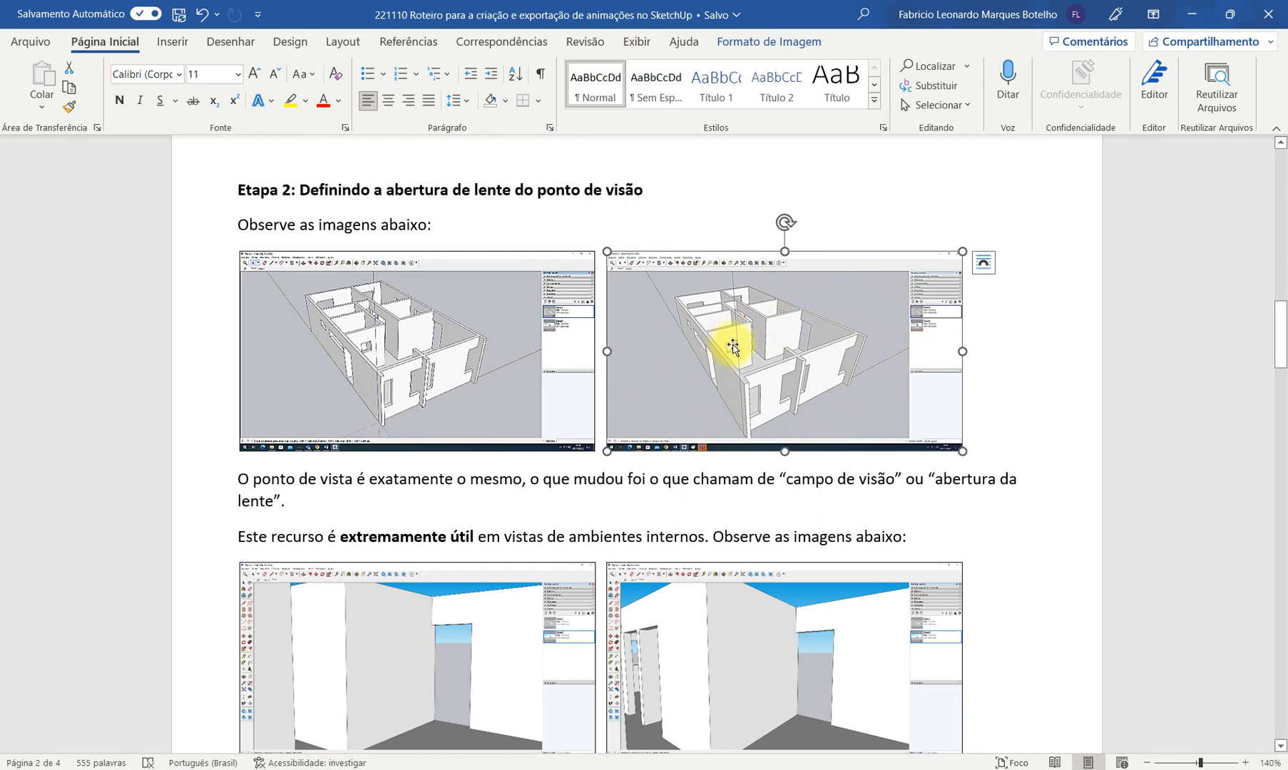
# Compare the two interior view images that illustrate different lens apertures by selecting them alternately.
pyautogui.scroll(-3, 733, 347)
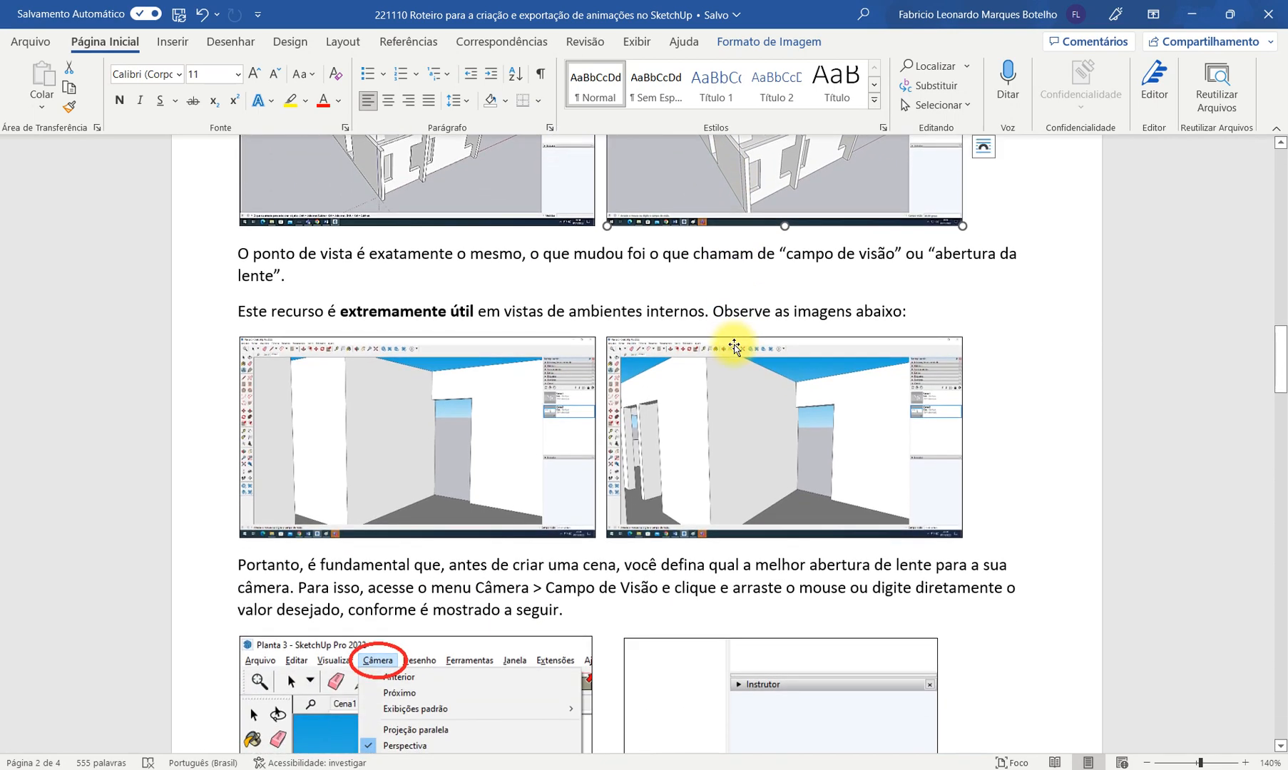
pyautogui.click(438, 436)
pyautogui.click(763, 432)
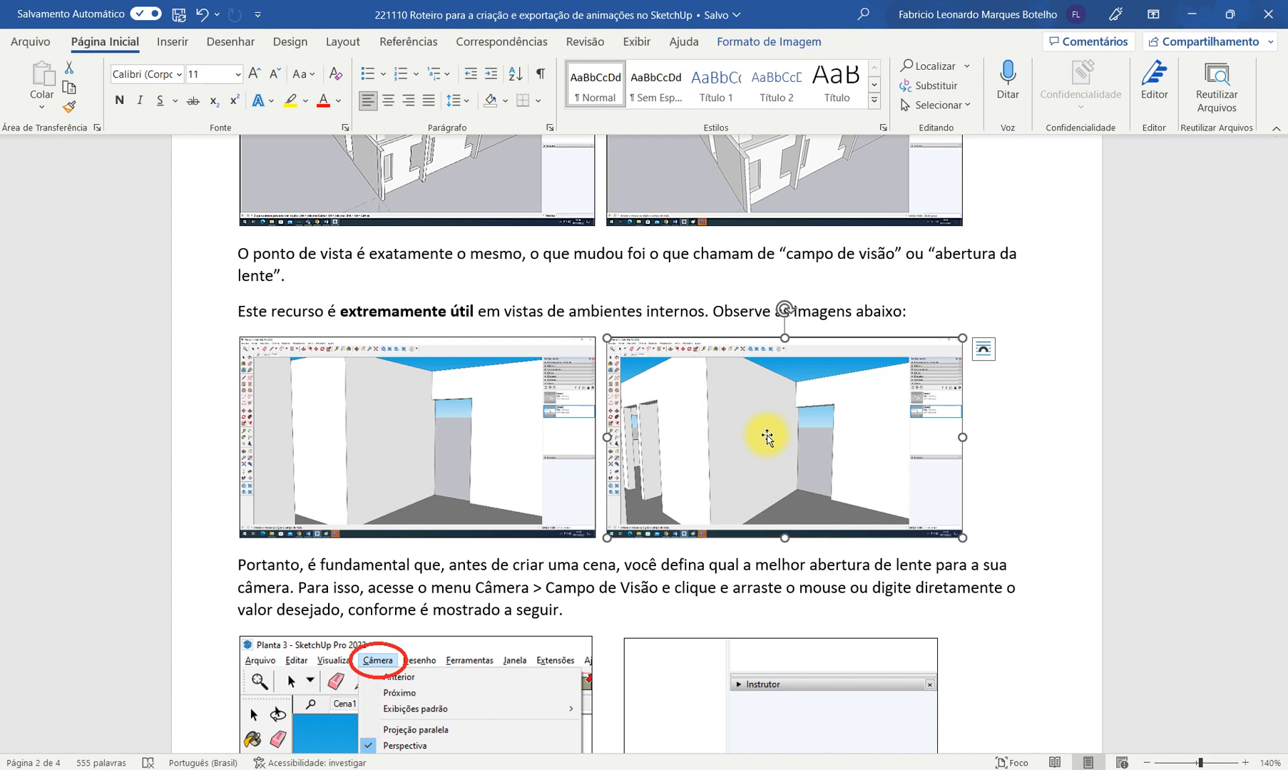
pyautogui.click(455, 463)
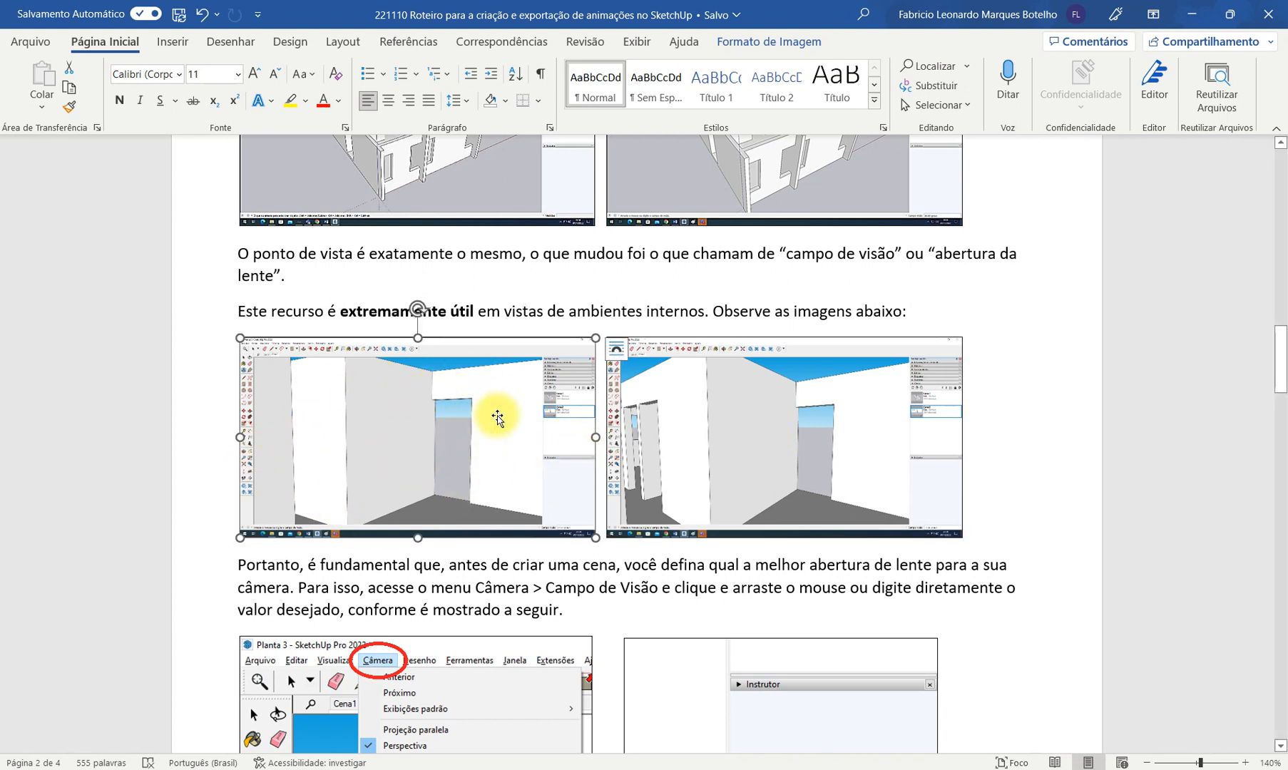
pyautogui.click(713, 412)
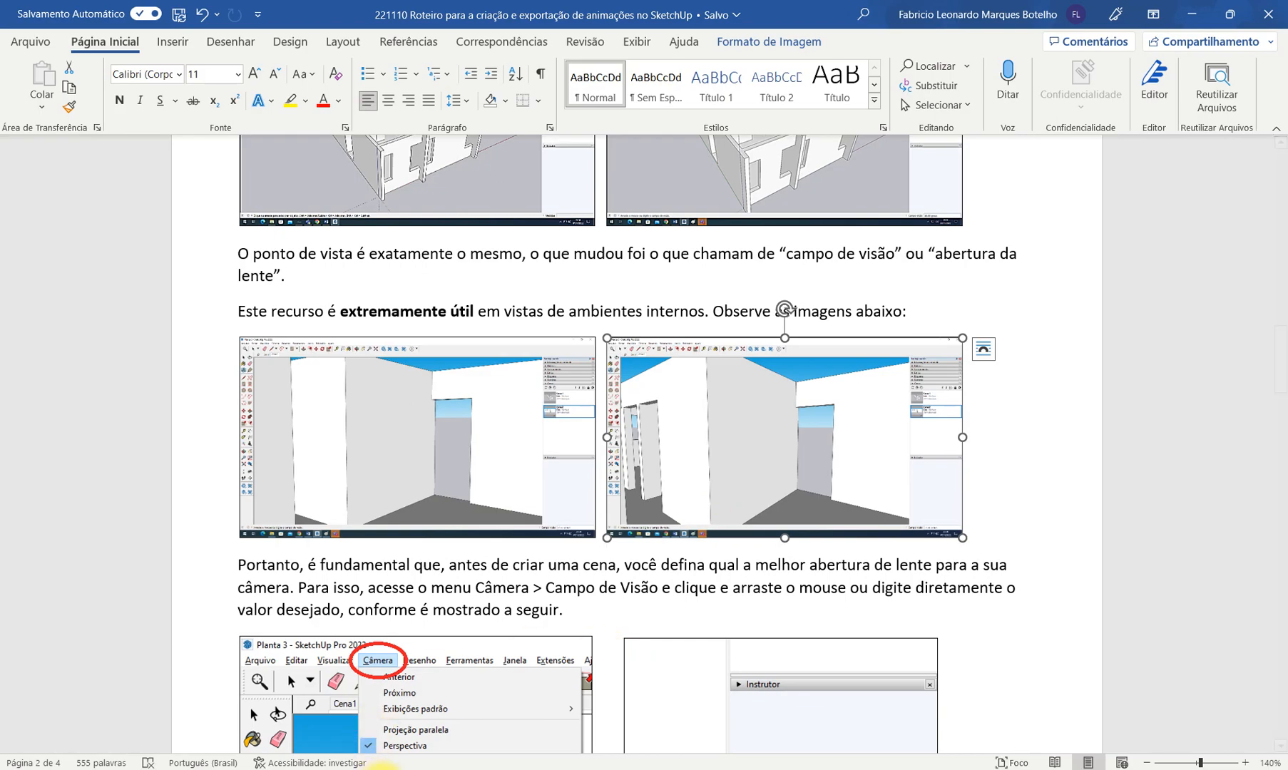
# Switch to SketchUp and set the camera's field of view to 72 degrees.
pyautogui.hotkey('alt', 'Tab')
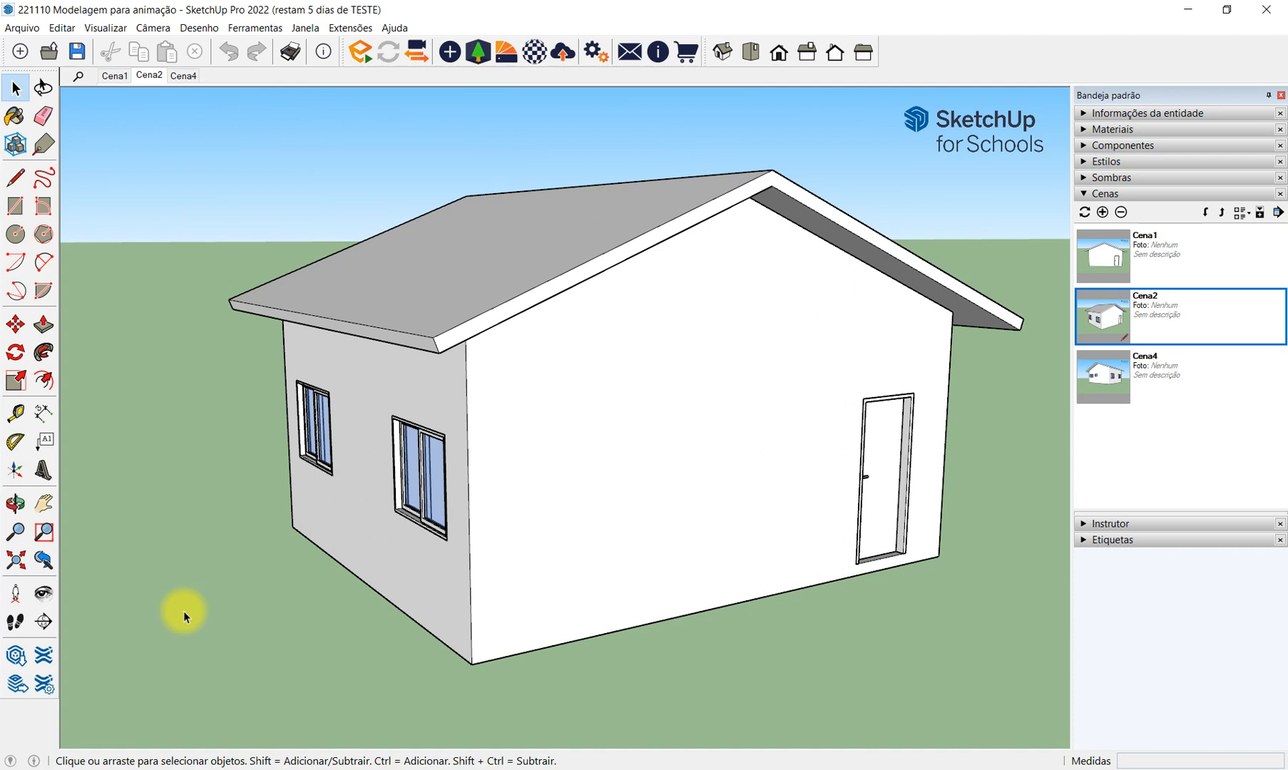
pyautogui.click(154, 28)
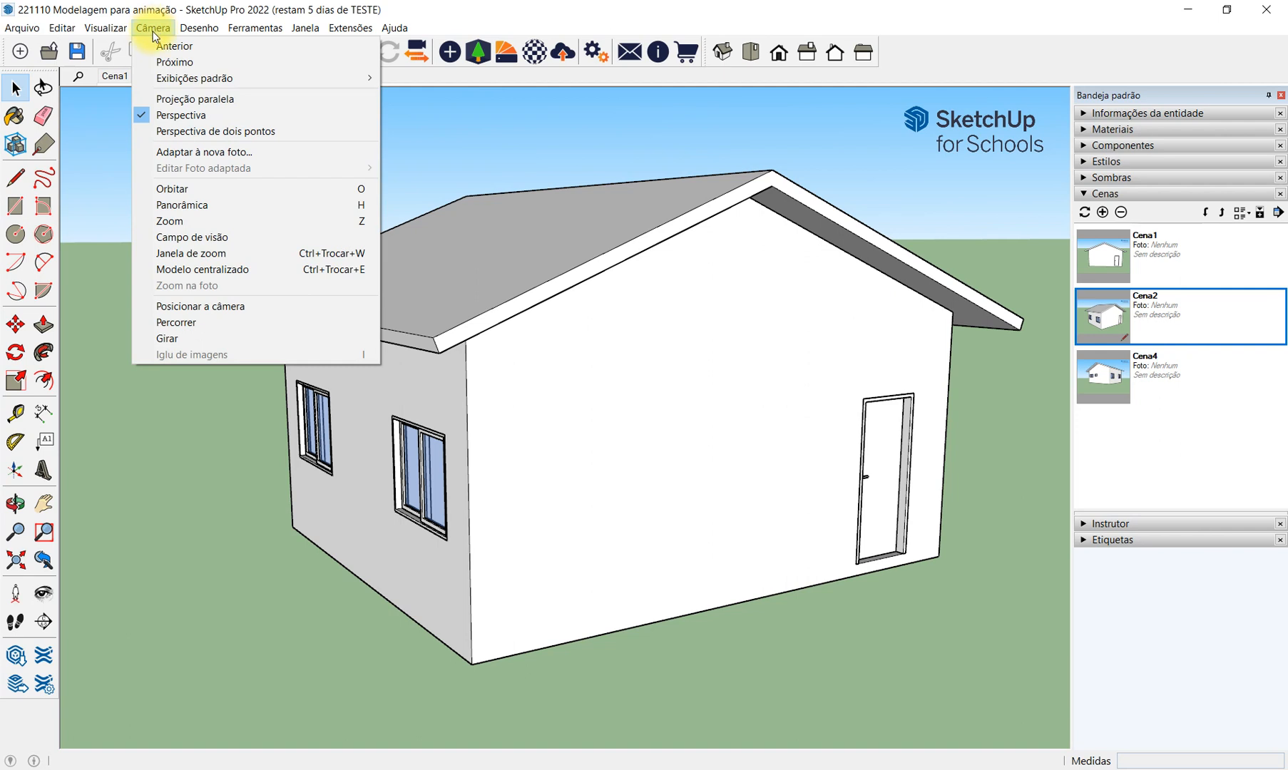
pyautogui.click(283, 242)
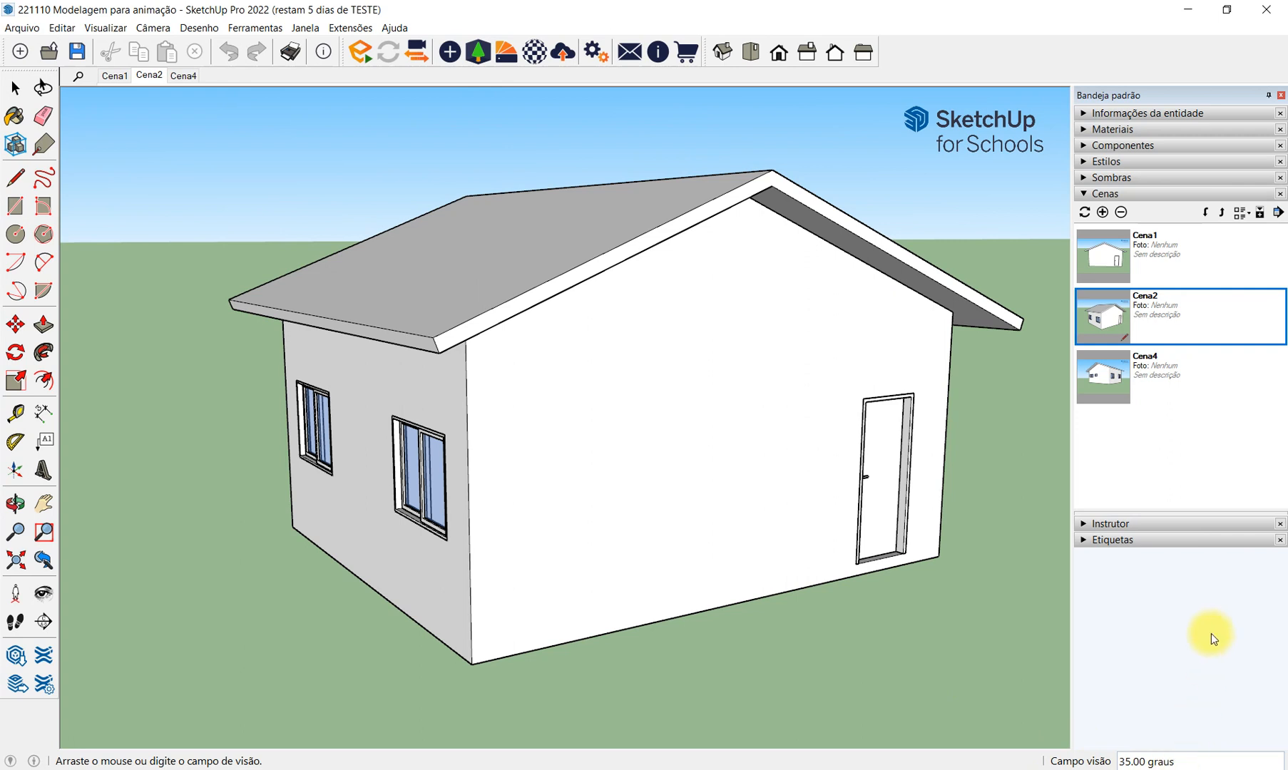
pyautogui.write('72')
pyautogui.press('Return')
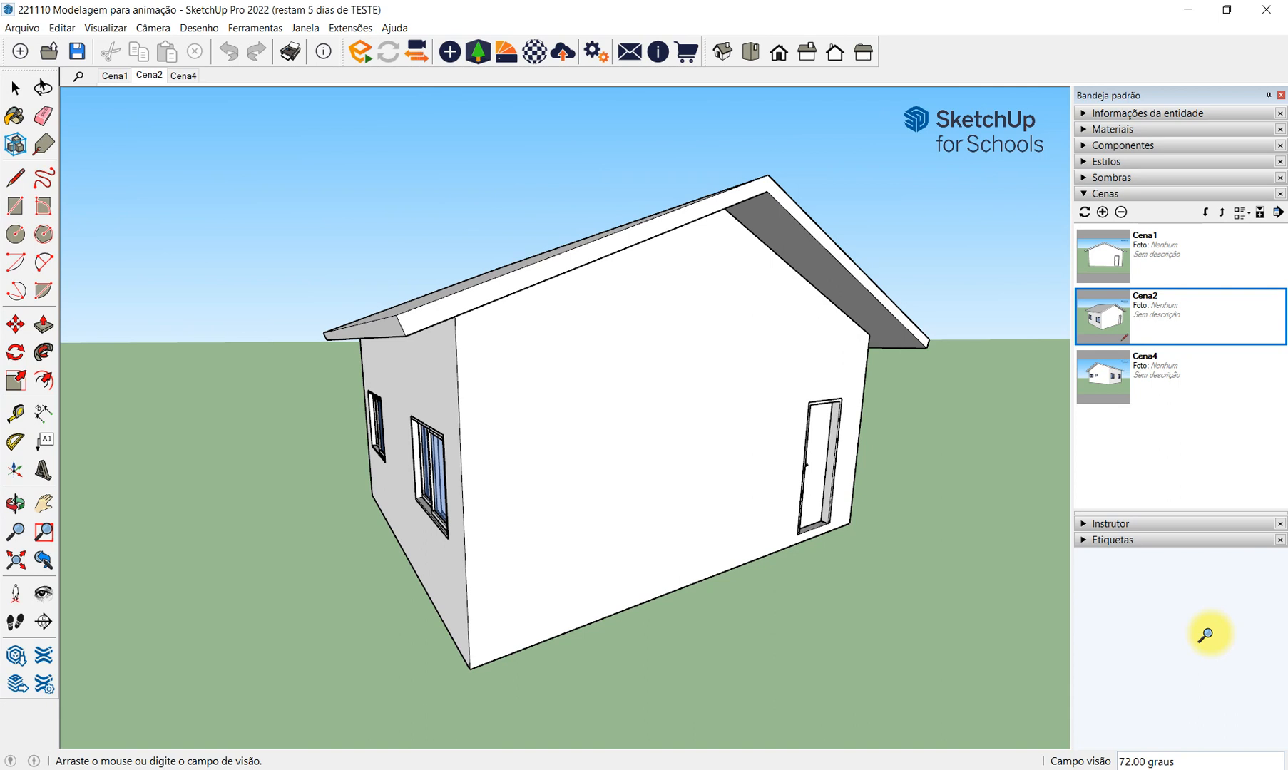
# Try fields of view of 24 and 35 degrees, and set the camera to 48 degrees.
pyautogui.write('24')
pyautogui.press('Return')
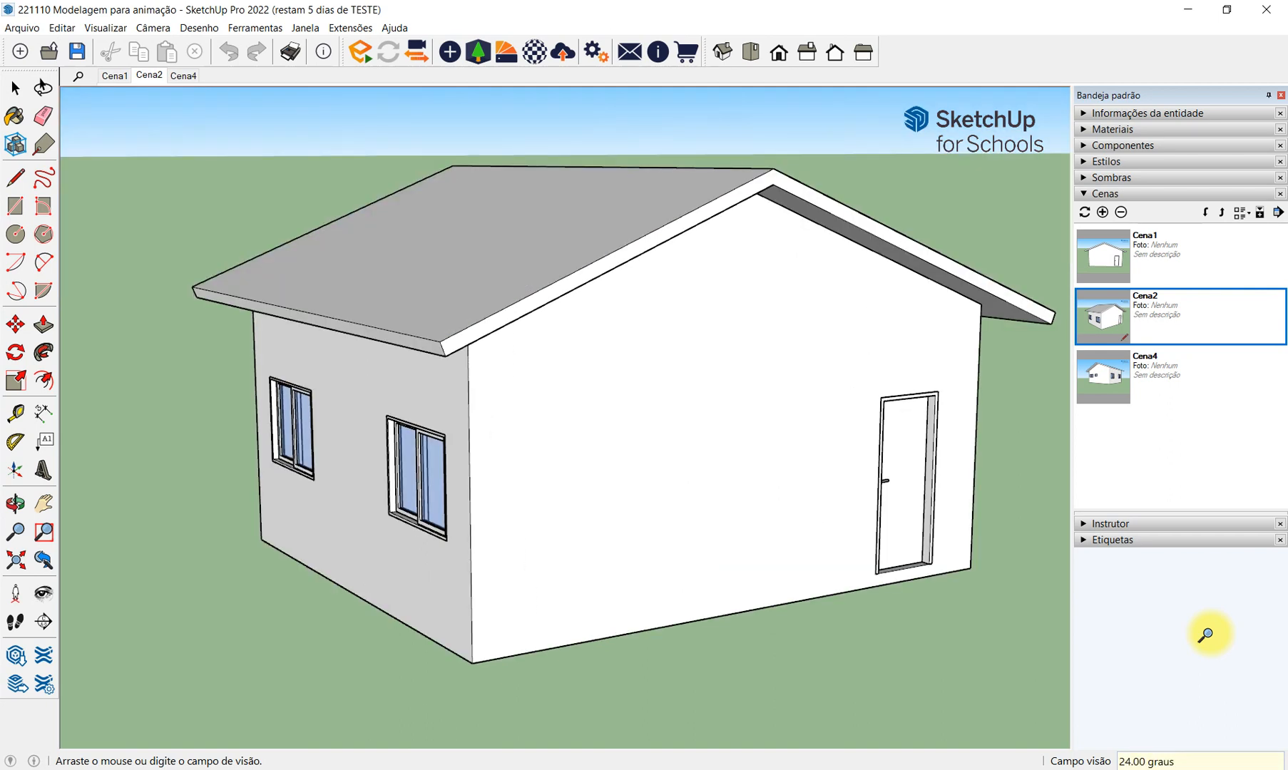
pyautogui.write('35')
pyautogui.press('Return')
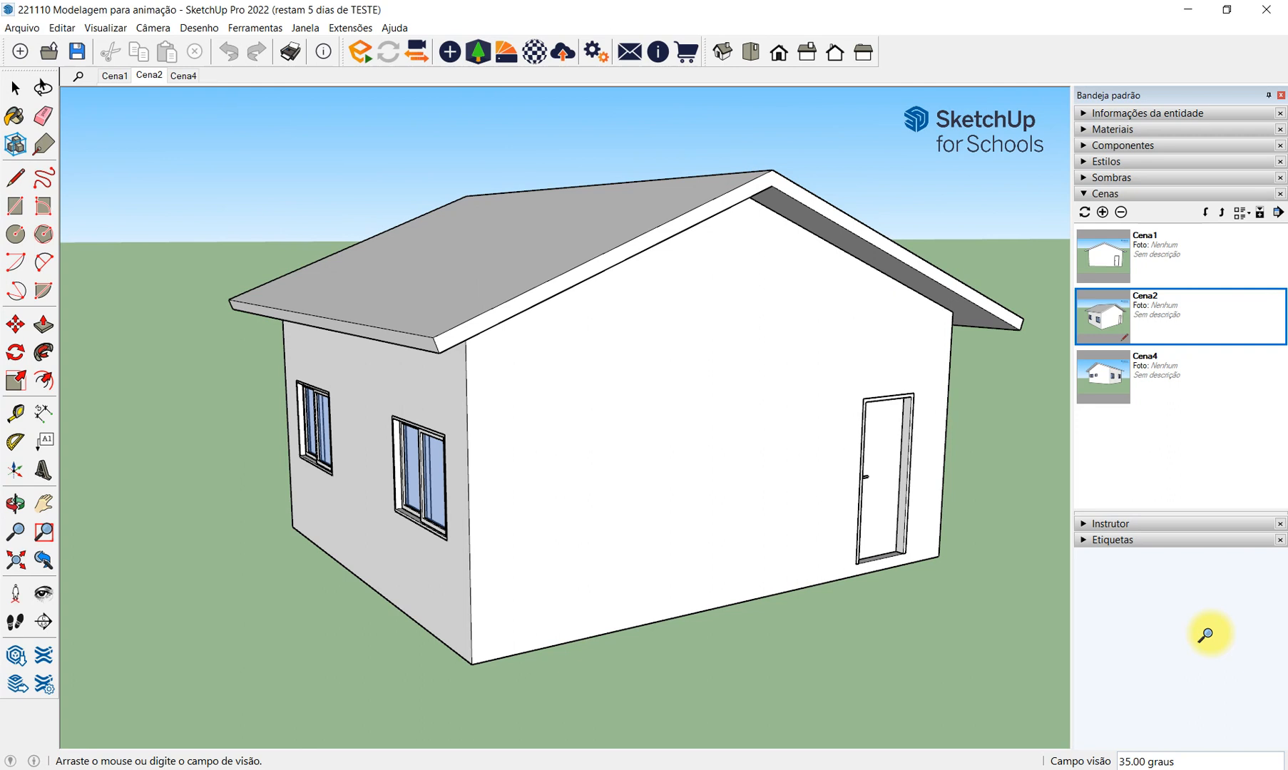
pyautogui.write('48')
pyautogui.press('Return')
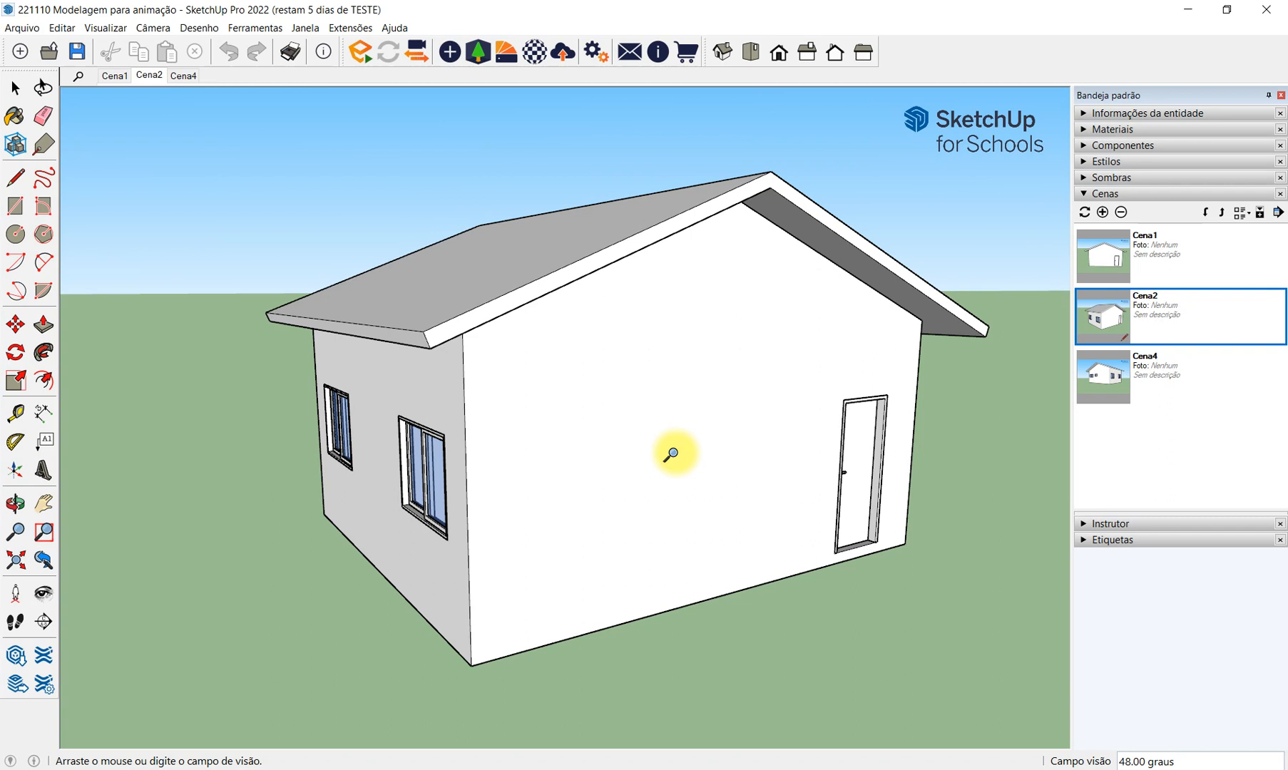
# Delete the scenes Cena1, Cena2 and Cena4 and collapse the scene list.
pyautogui.click(1171, 253)
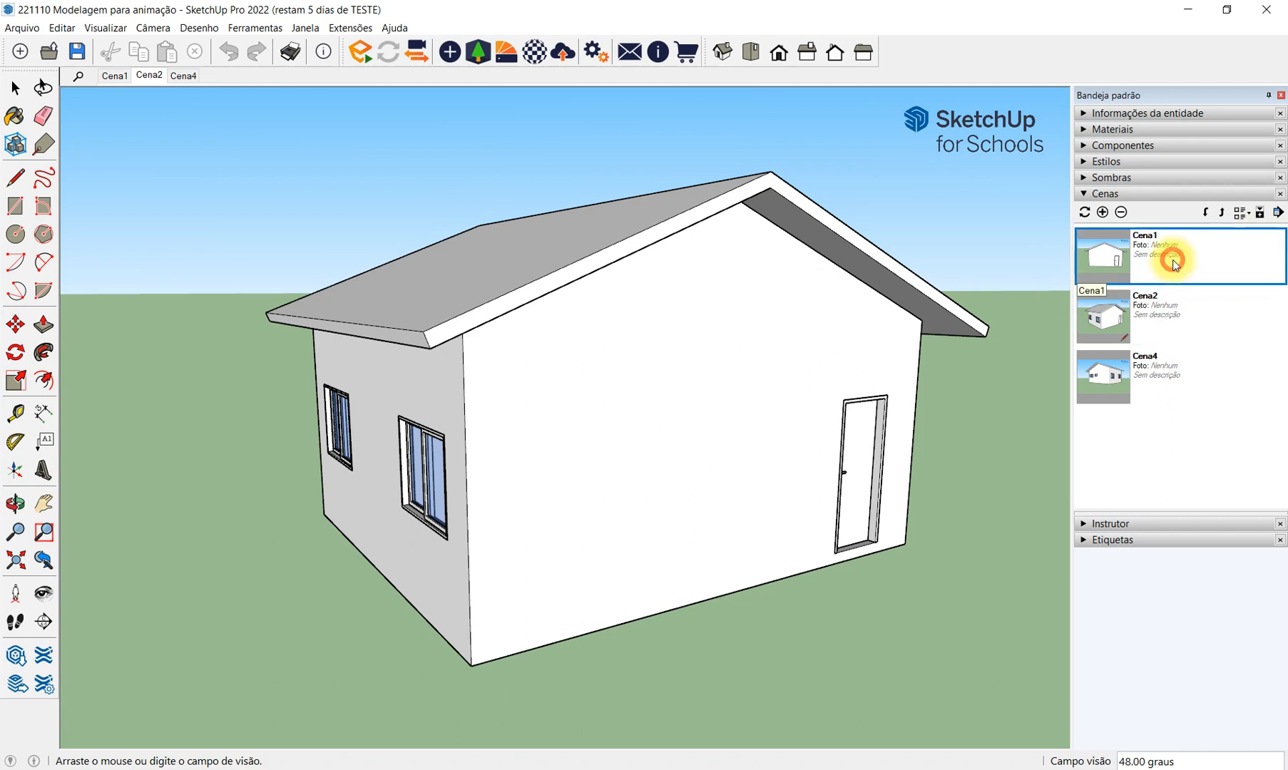
pyautogui.click(1121, 213)
pyautogui.click(609, 430)
pyautogui.click(1121, 212)
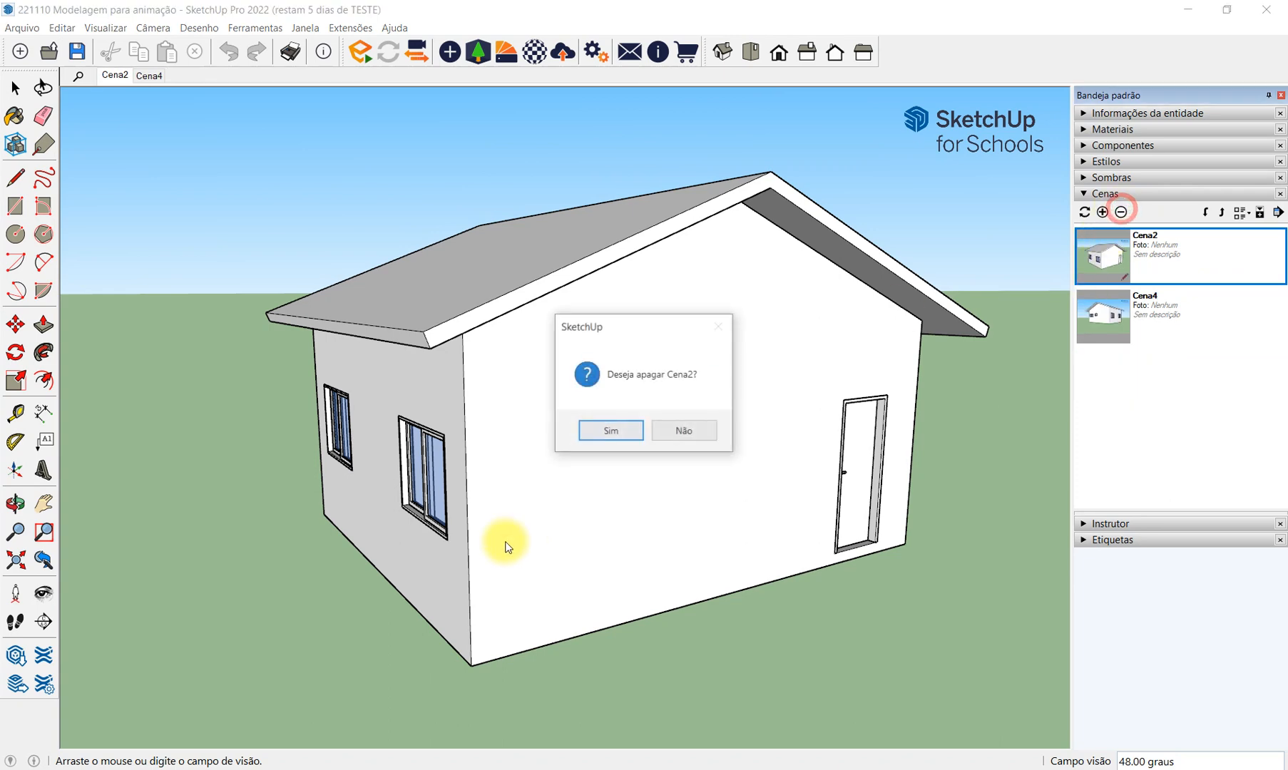
pyautogui.click(611, 430)
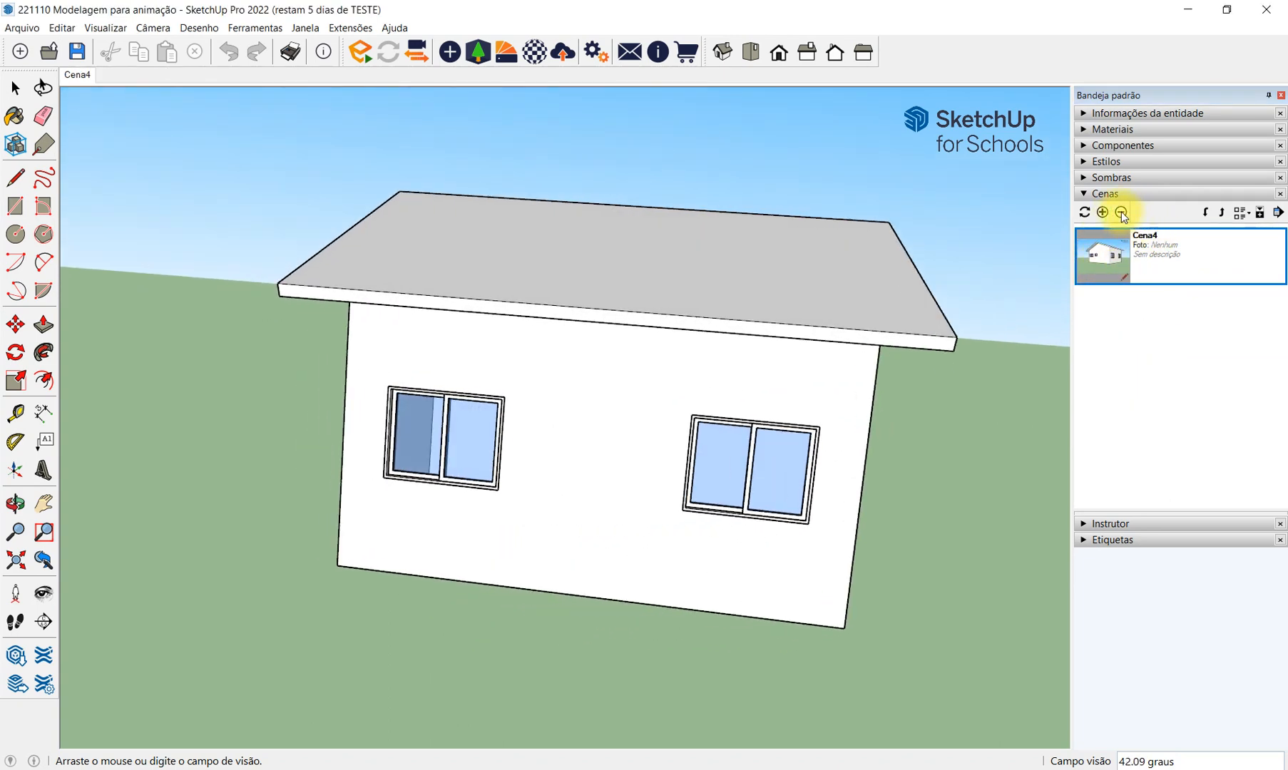
pyautogui.click(1121, 213)
pyautogui.click(611, 430)
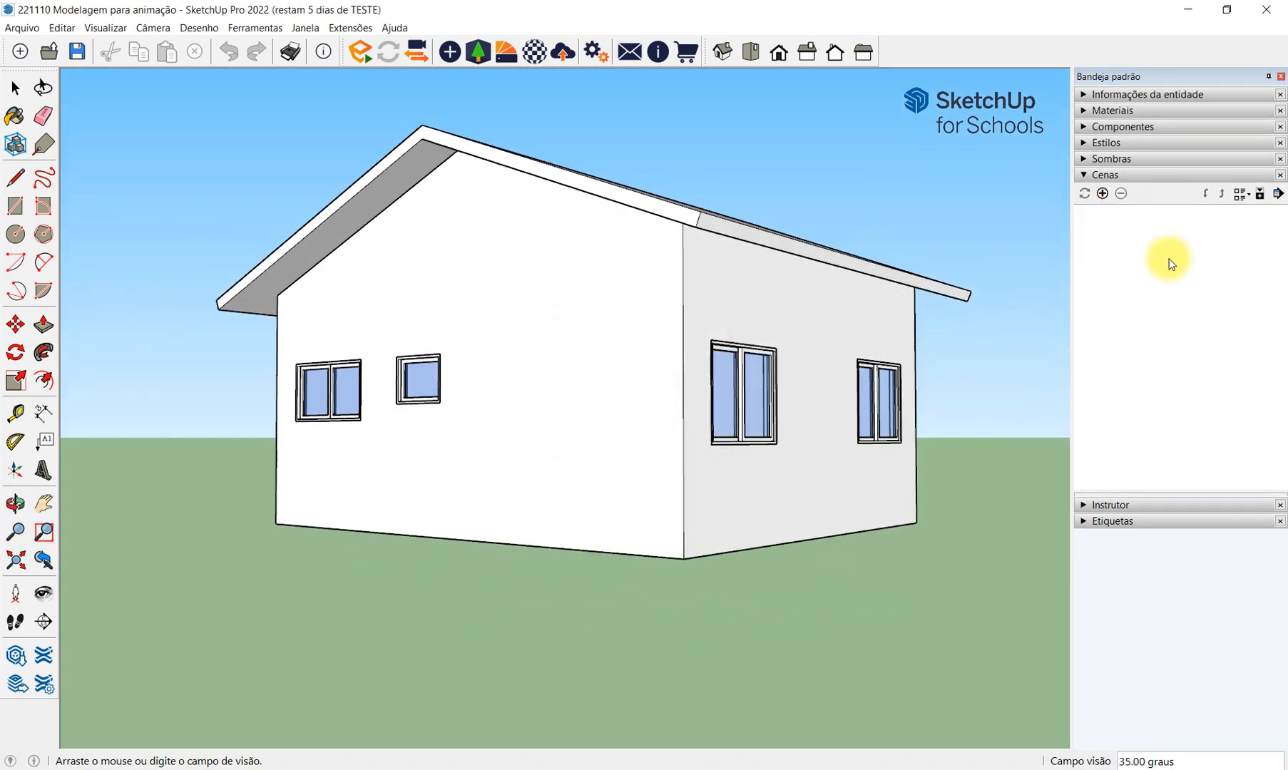
pyautogui.click(1085, 176)
# Show the model's tag list and select the roof, walls, side window and front door to examine them as separate objects.
pyautogui.press('o')
pyautogui.moveTo(954, 273); pyautogui.dragTo(911, 380)
pyautogui.press('z')
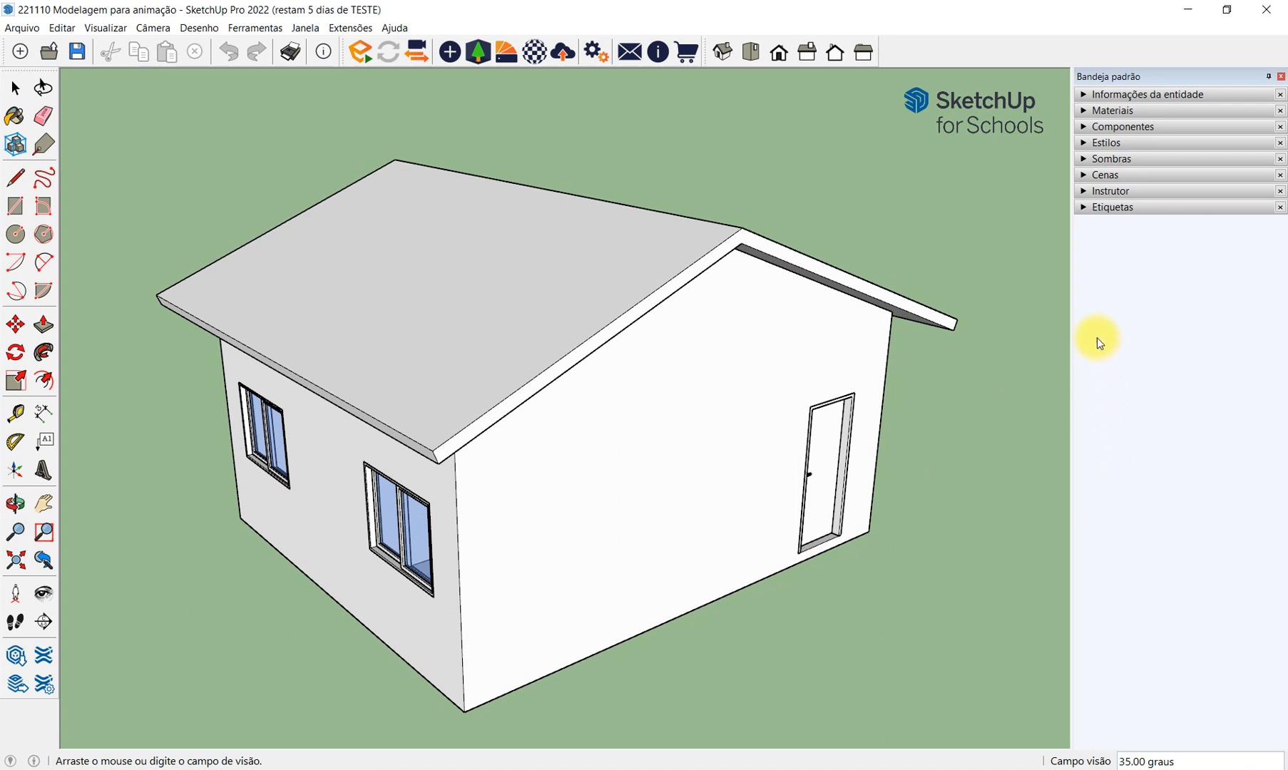
pyautogui.click(1083, 210)
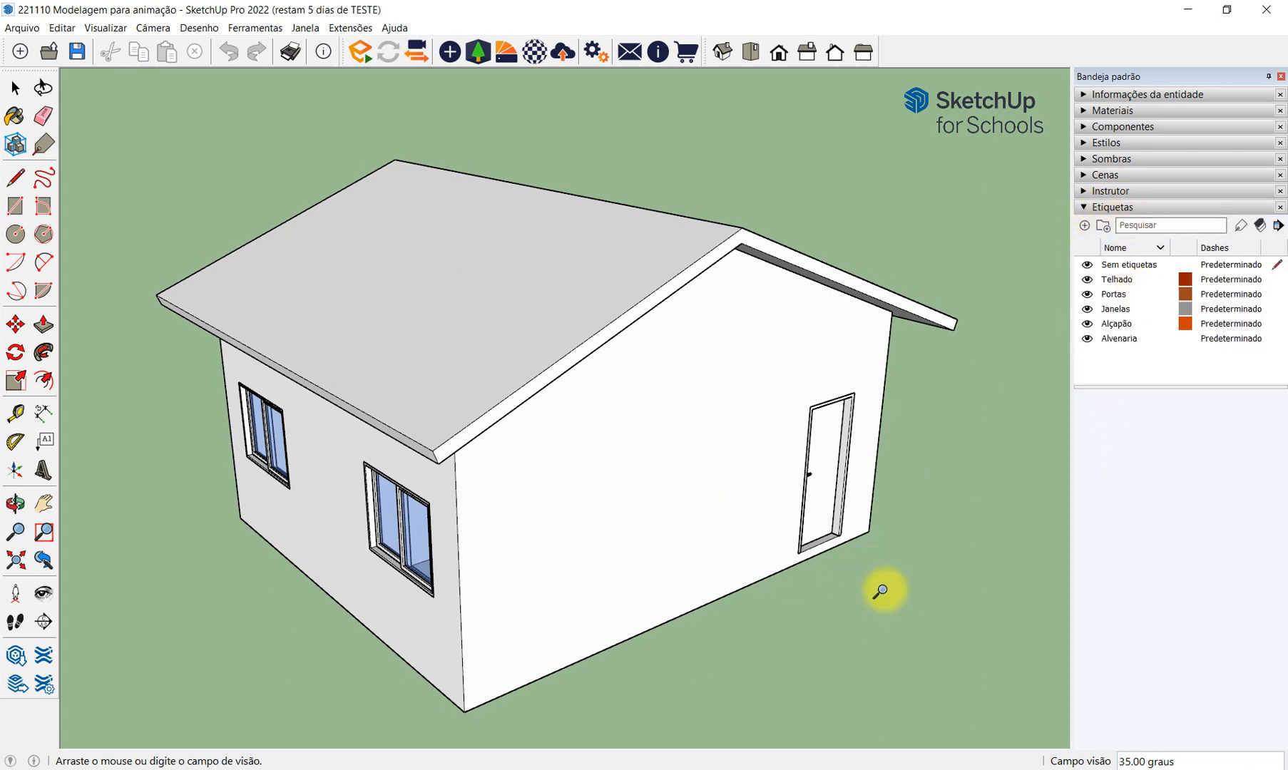
pyautogui.press('space')
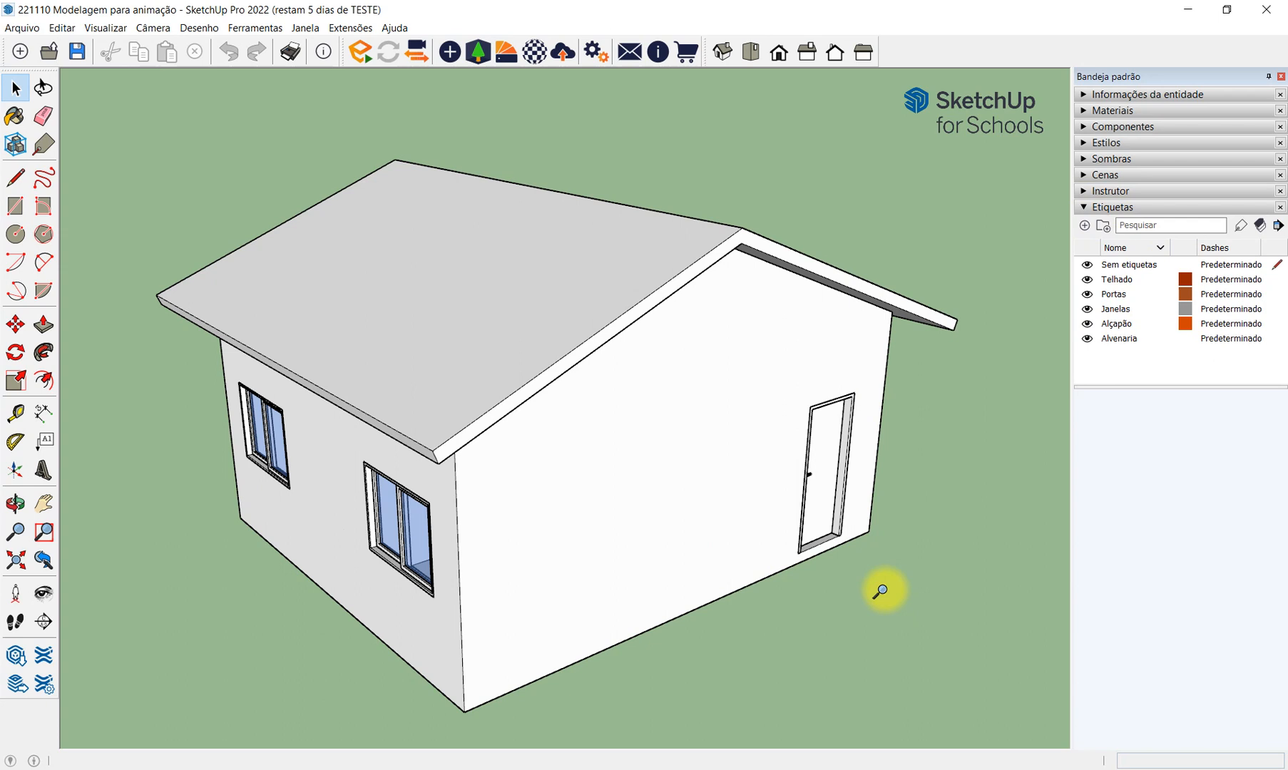
pyautogui.click(611, 297)
pyautogui.keyDown('shift'); pyautogui.click(666, 503); pyautogui.keyUp('shift')
pyautogui.click(419, 533)
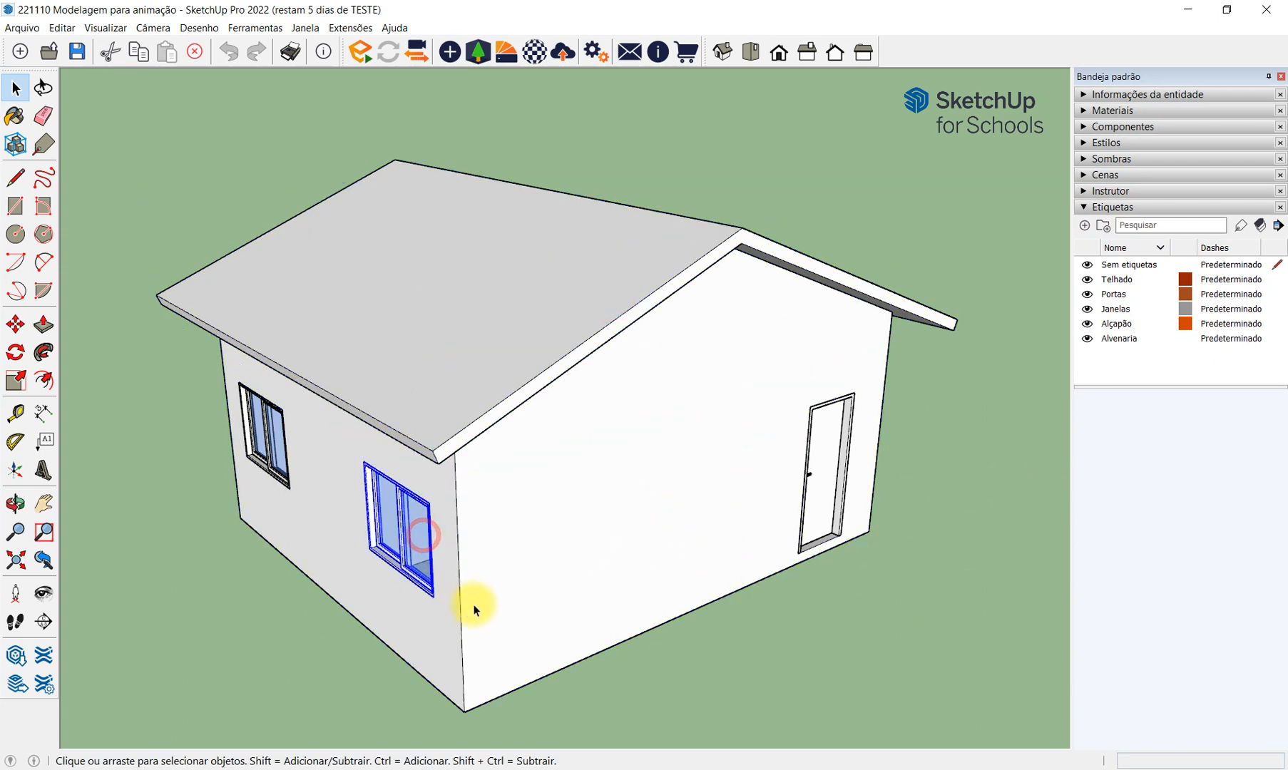
pyautogui.click(831, 460)
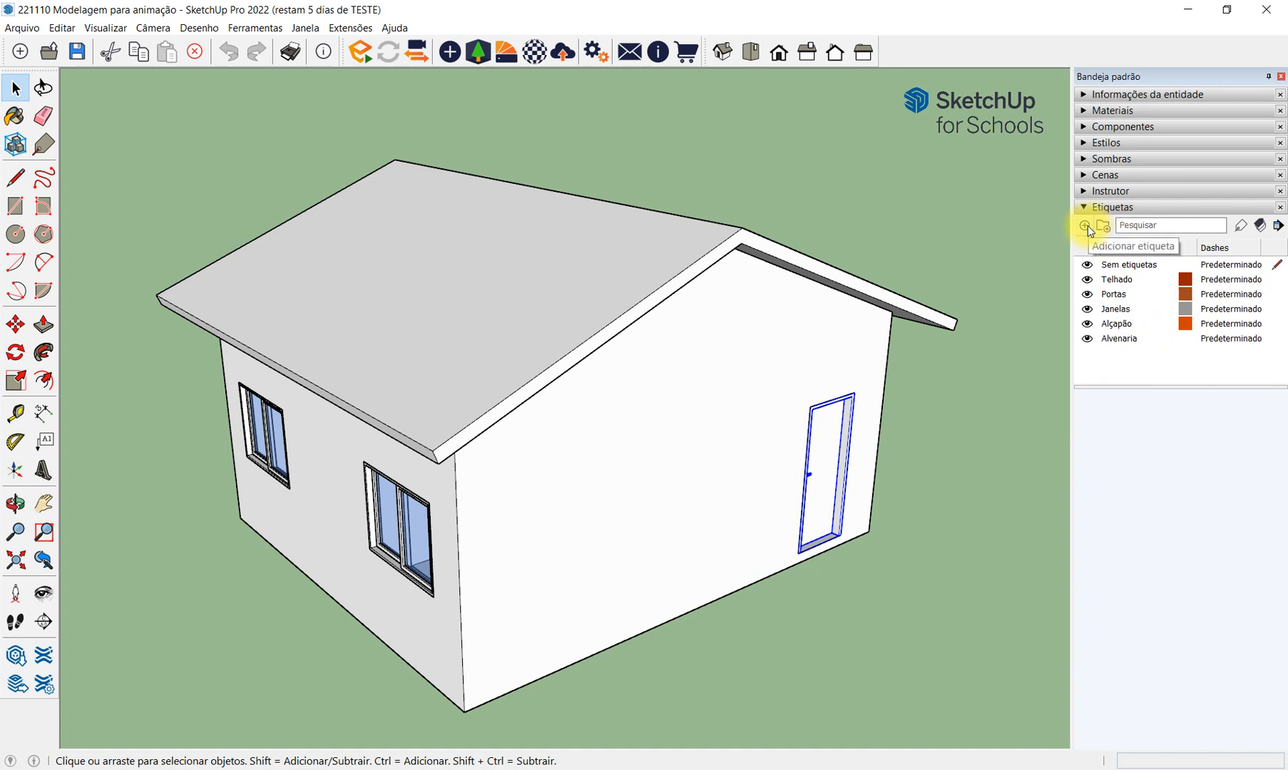
pyautogui.click(969, 219)
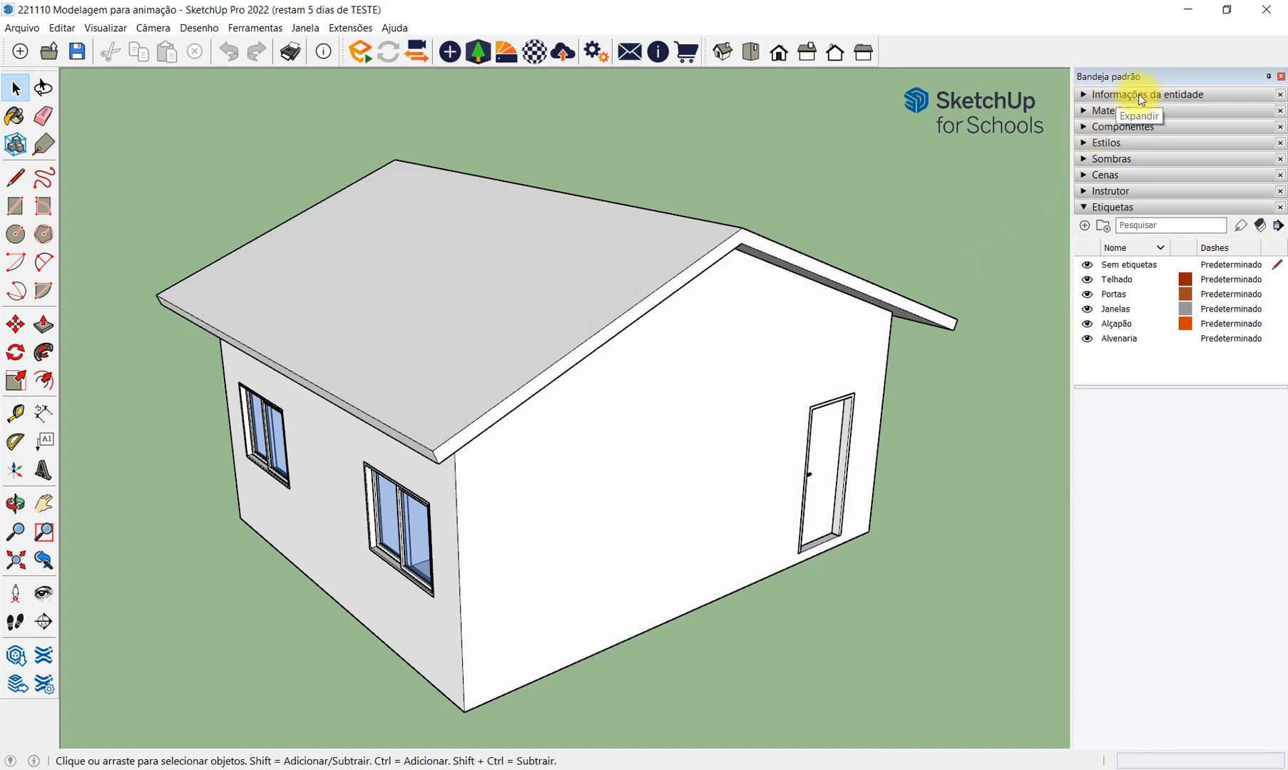
# Show the entity information for the roof group and choose the tag Telhado for it.
pyautogui.click(1080, 96)
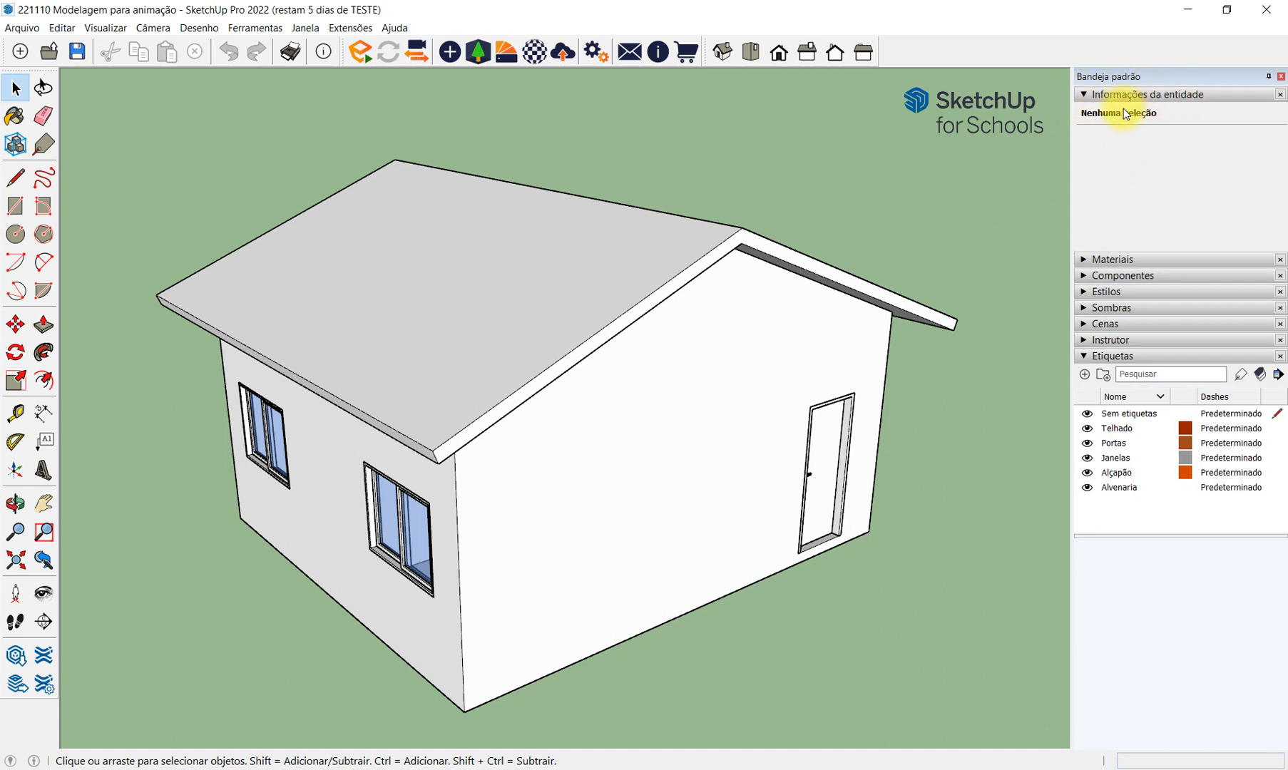
pyautogui.click(548, 295)
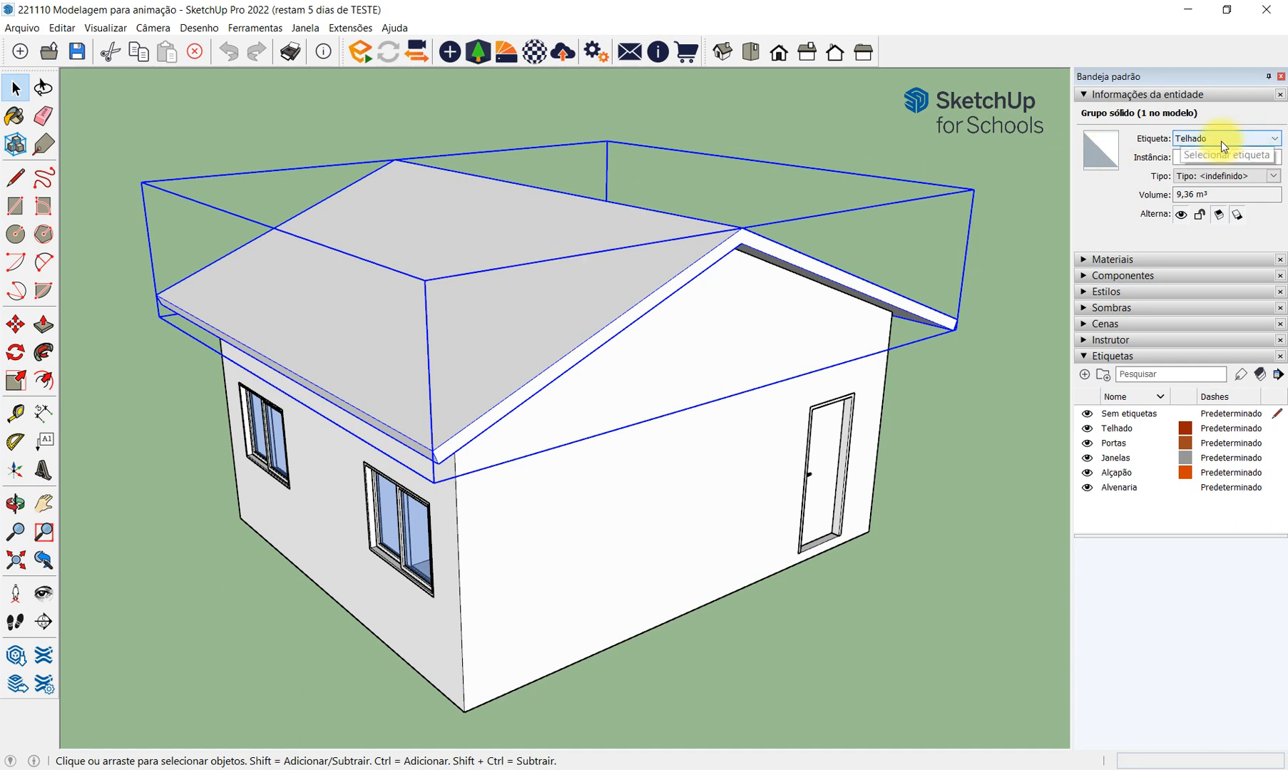
pyautogui.click(1276, 140)
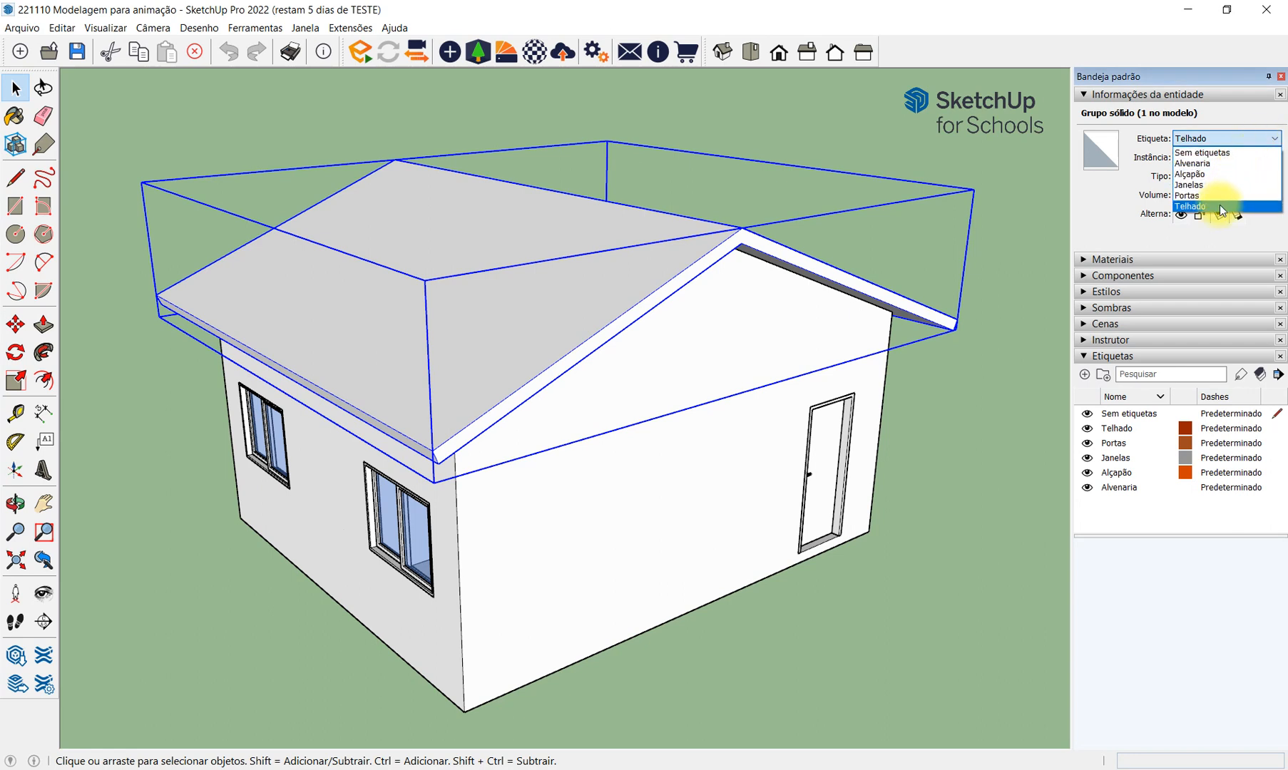
pyautogui.click(1221, 207)
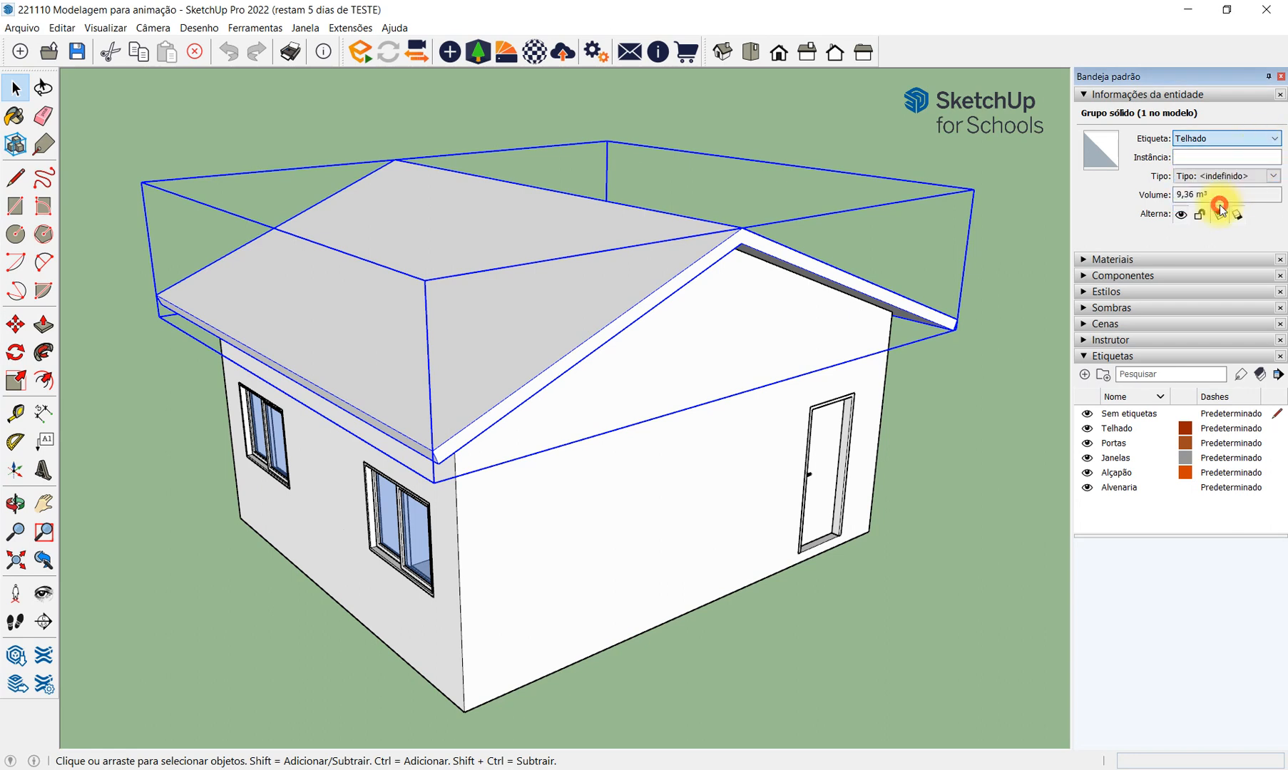
pyautogui.click(1029, 226)
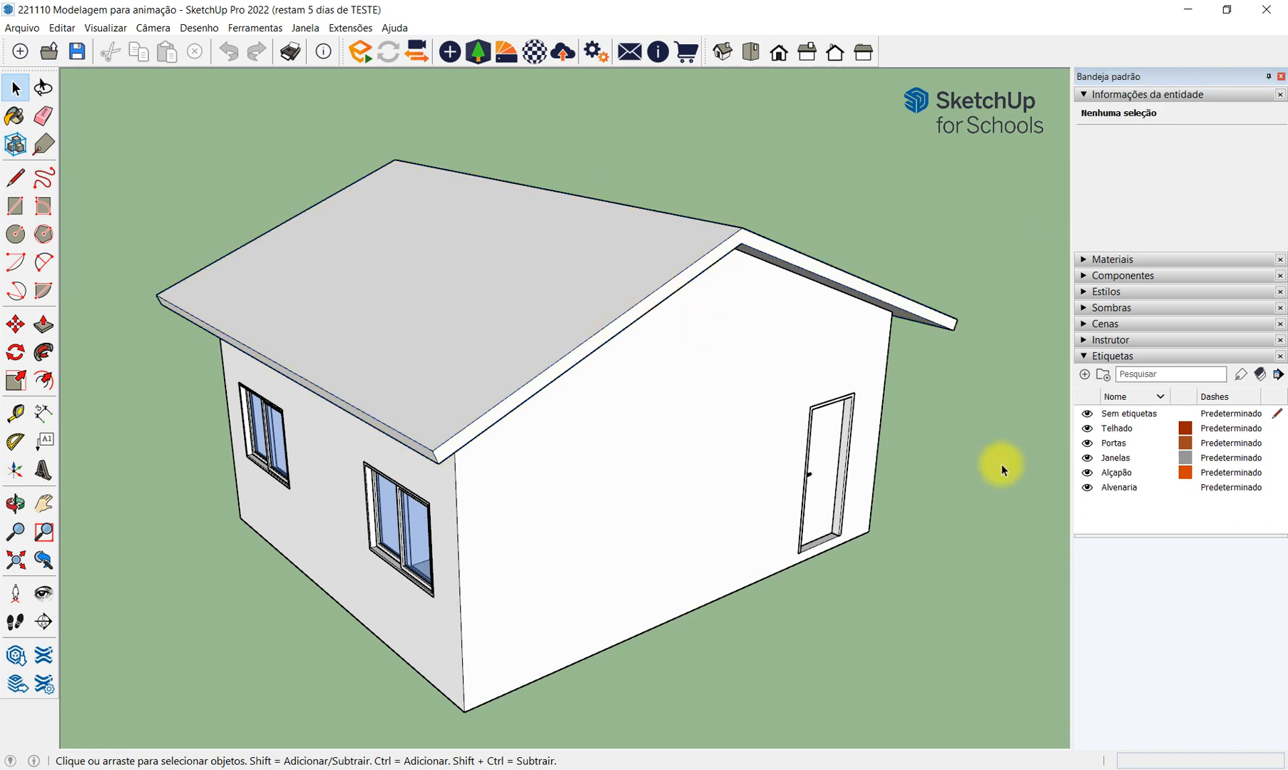
# Hide the tags Telhado and Alçapão, toggling each one's visibility to compare the house with and without it.
pyautogui.click(1087, 428)
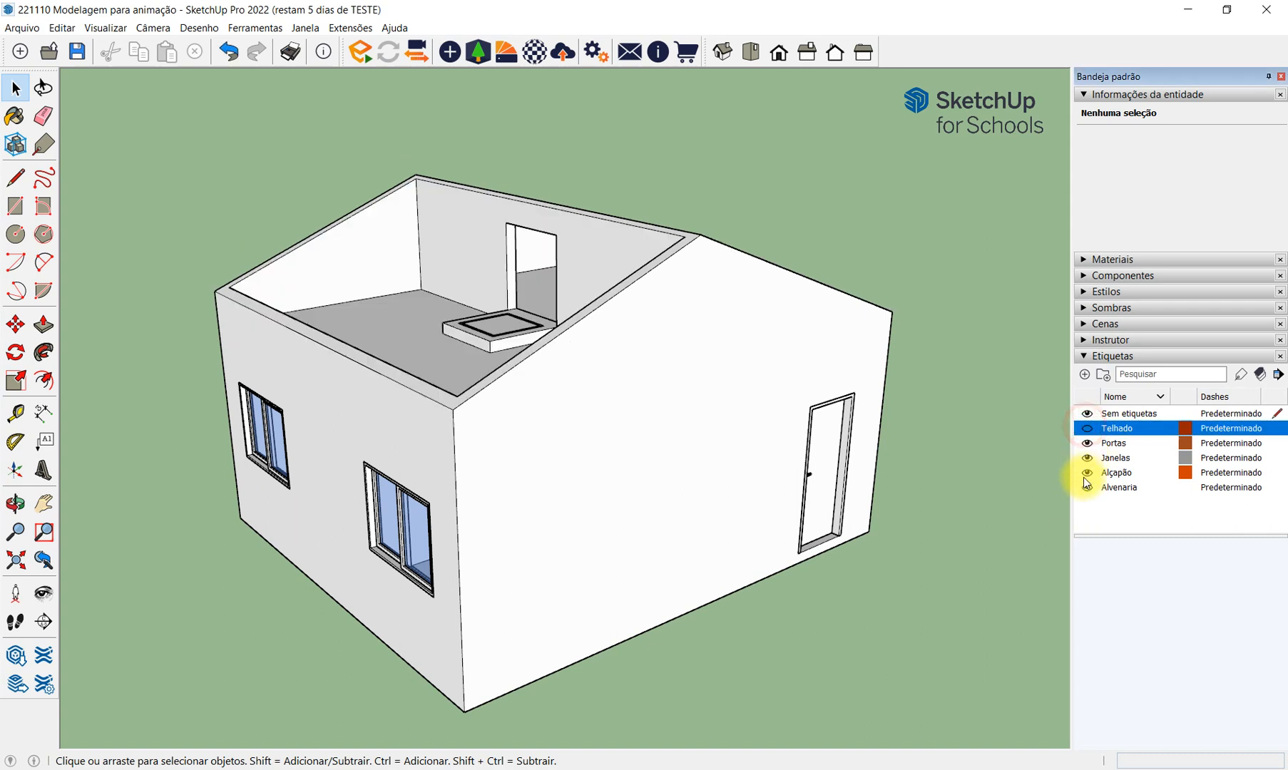
pyautogui.click(1087, 428)
pyautogui.click(1086, 429)
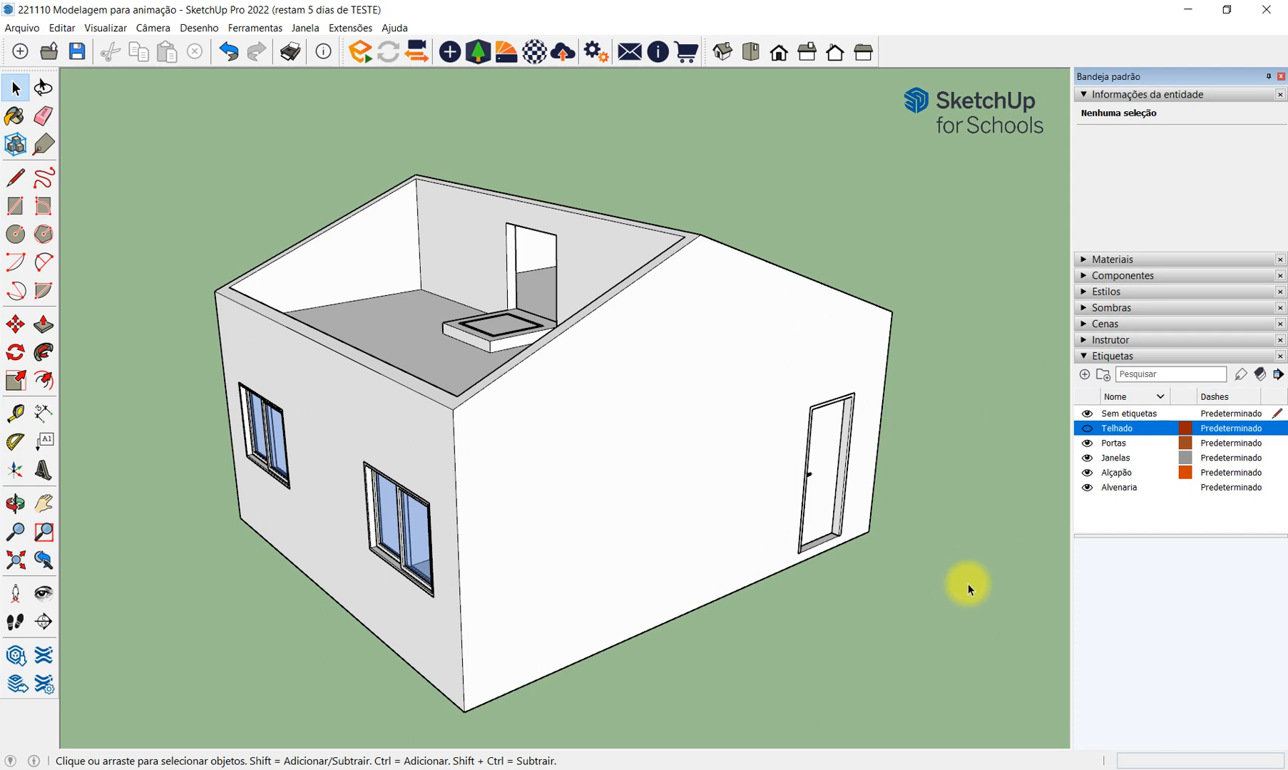
pyautogui.click(1088, 472)
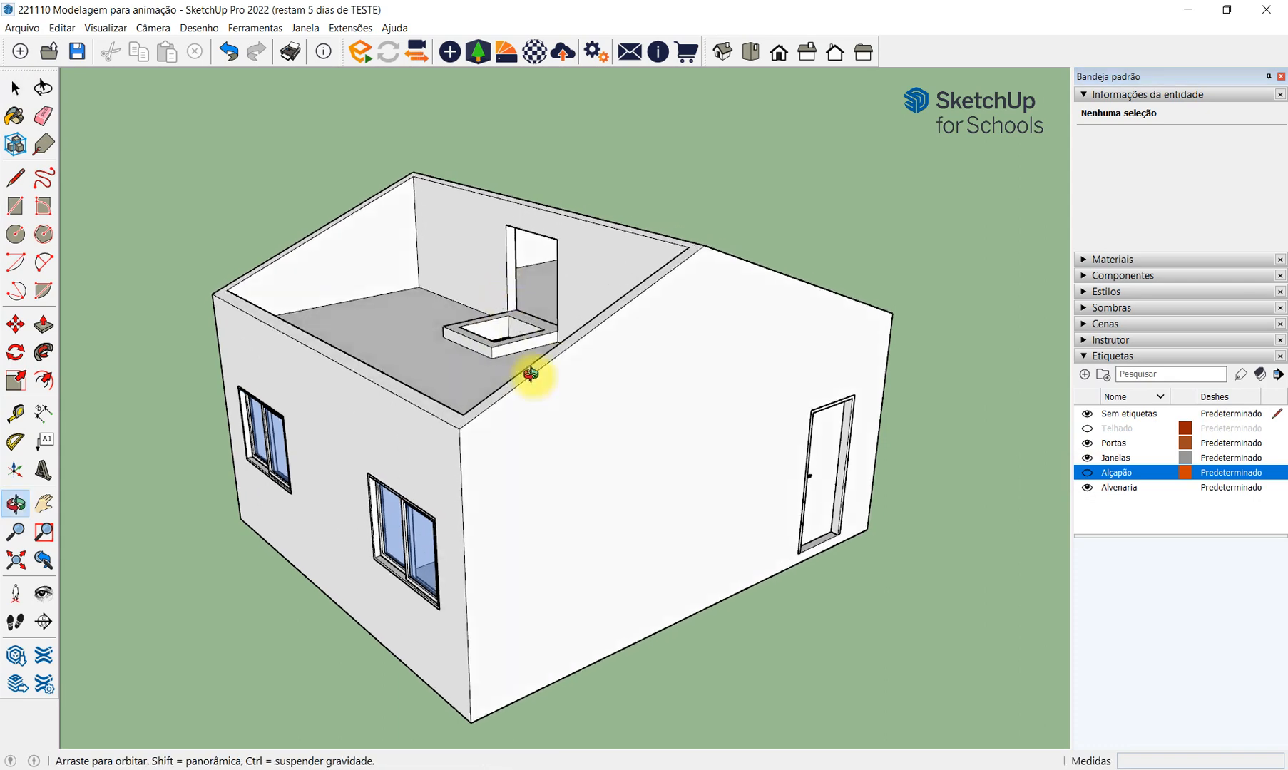
pyautogui.moveTo(518, 325); pyautogui.dragTo(562, 476, button='middle')
pyautogui.scroll(3, 565, 460)
pyautogui.click(1088, 473)
pyautogui.click(1087, 473)
# Hide the tags Portas and Janelas so that only the masonry remains displayed.
pyautogui.moveTo(827, 435); pyautogui.dragTo(806, 416, button='middle')
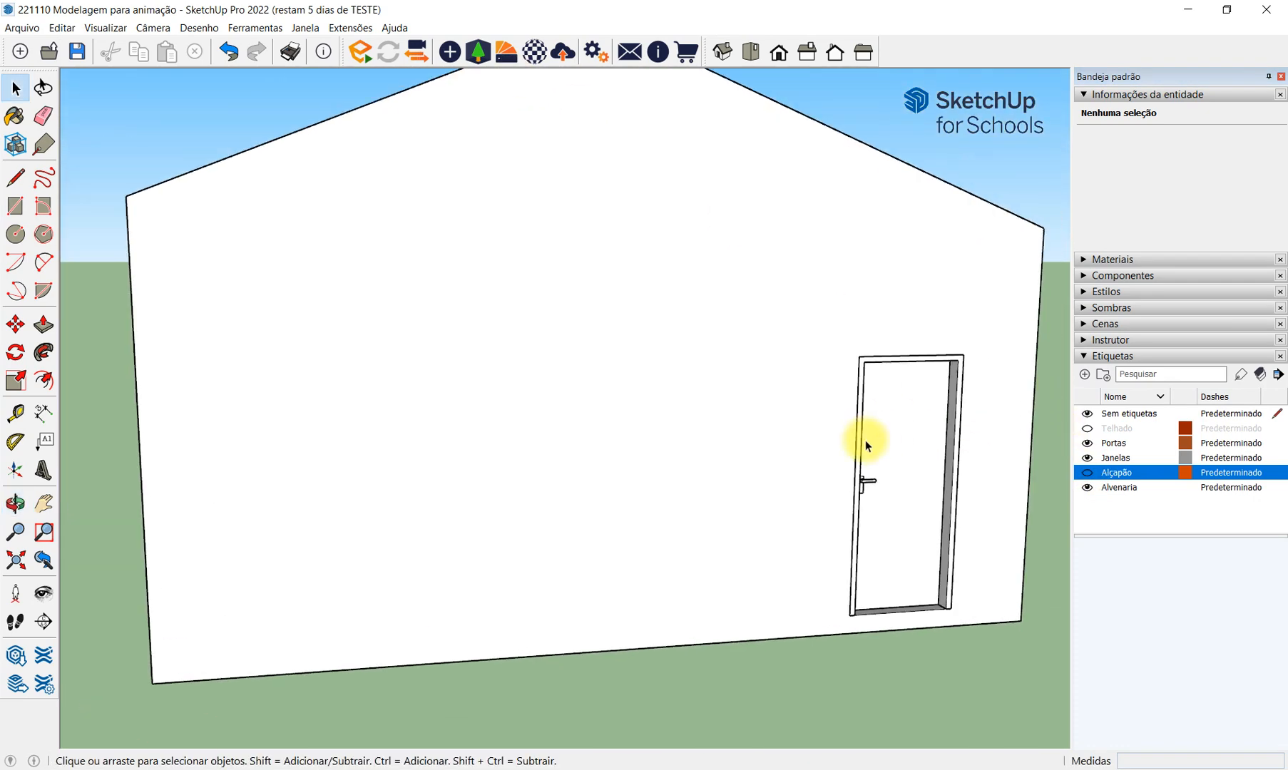
pyautogui.click(1088, 444)
pyautogui.click(1087, 458)
# Examine the interior through the front door opening and select the masonry group to check its tag.
pyautogui.scroll(-3, 747, 446)
pyautogui.moveTo(747, 445); pyautogui.dragTo(719, 376, button='middle')
pyautogui.scroll(4, 549, 472)
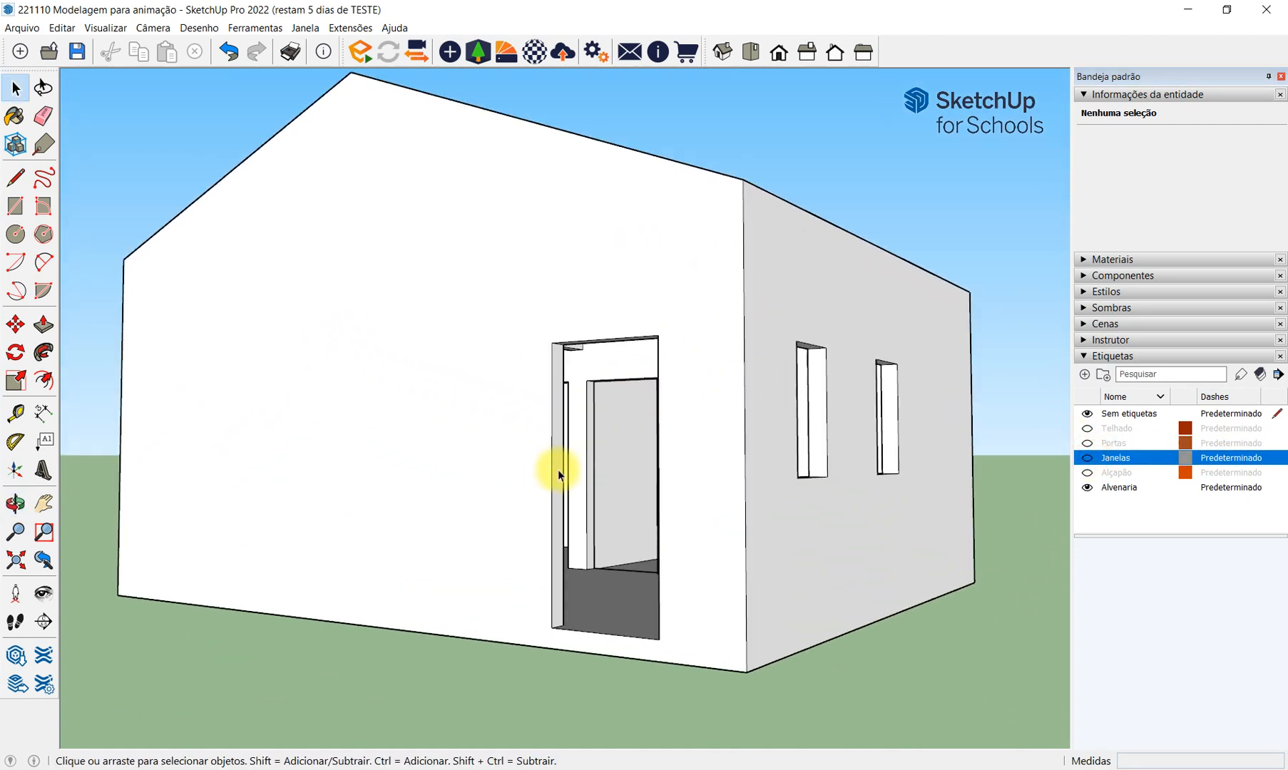
pyautogui.scroll(6, 612, 440)
pyautogui.scroll(5, 635, 441)
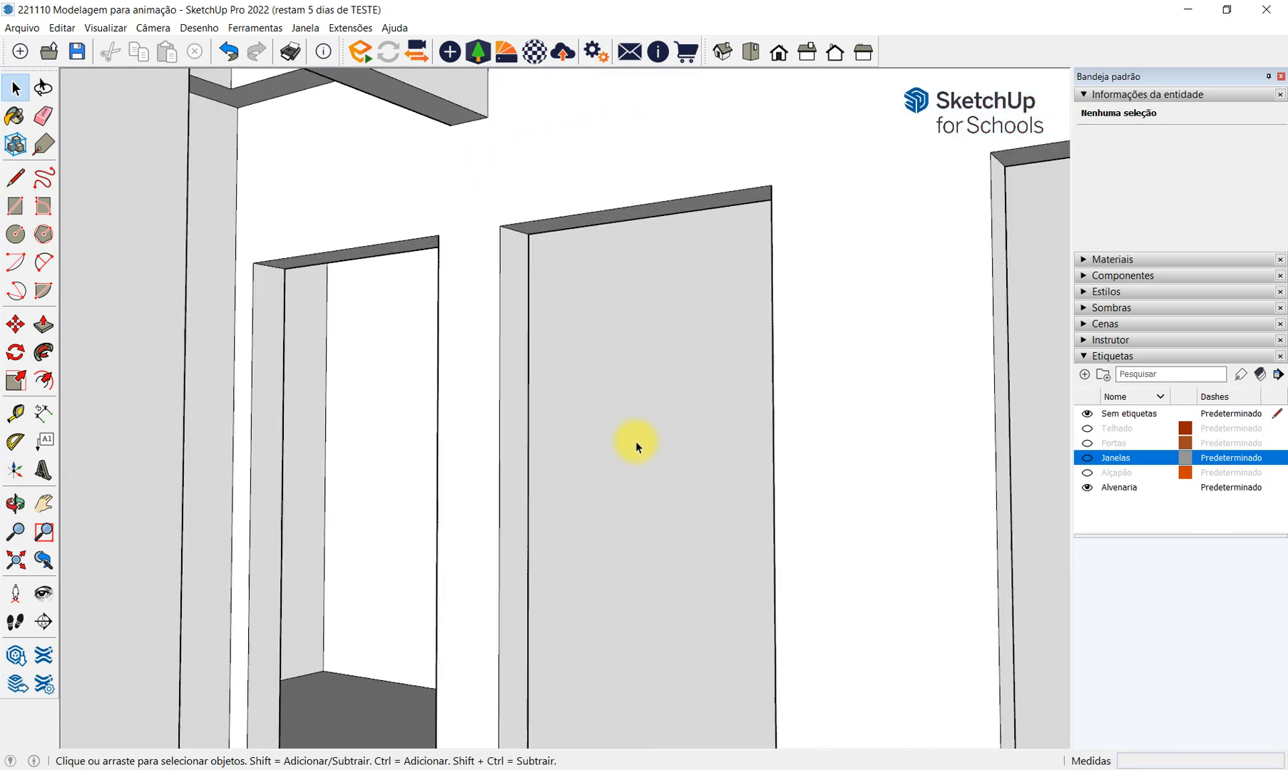
pyautogui.scroll(-5, 637, 441)
pyautogui.scroll(4, 637, 442)
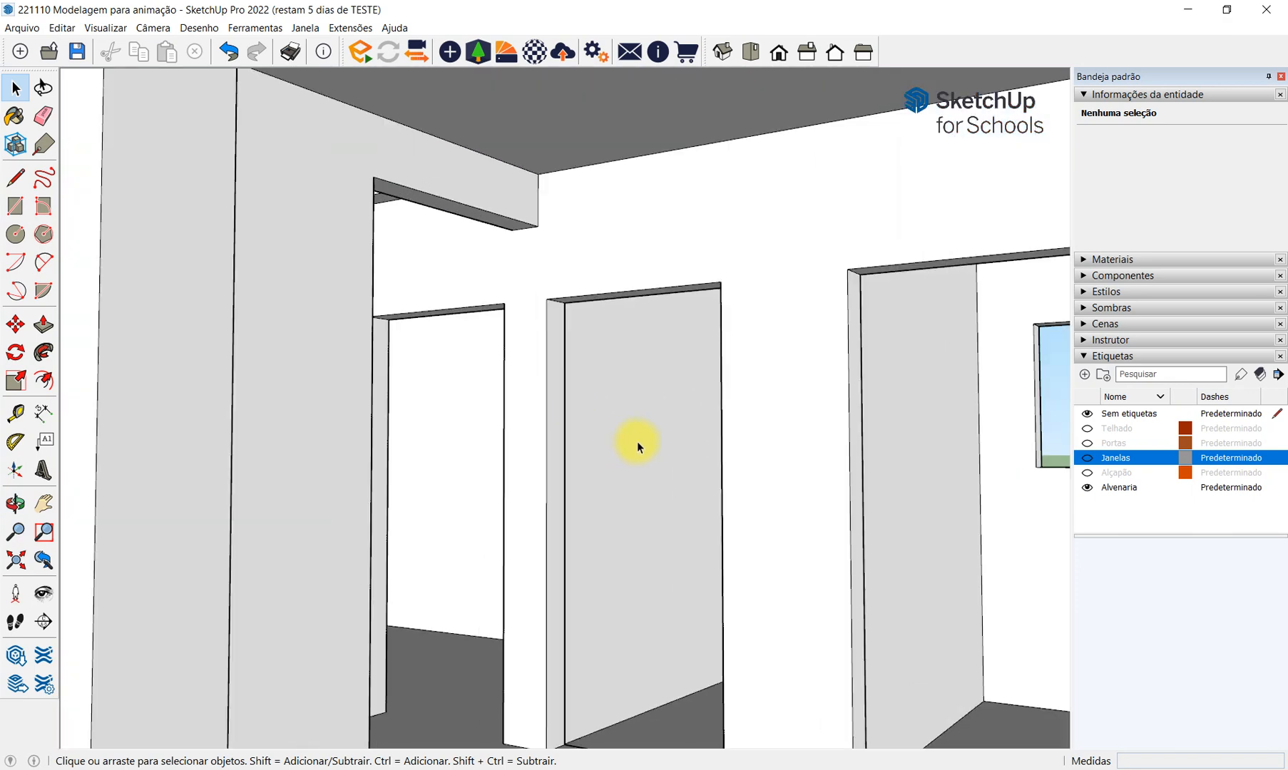
pyautogui.click(199, 328)
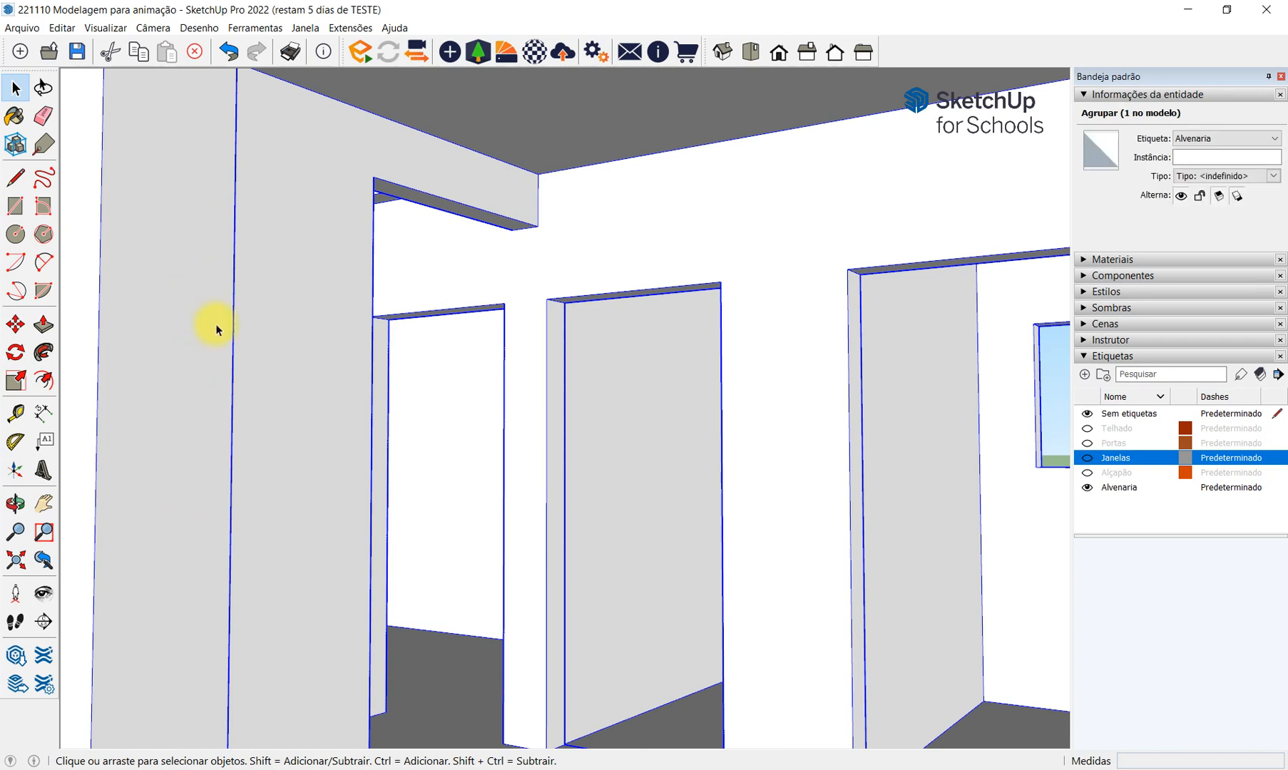
# Examine how much of the interior fits in view from inside and outside the front doorway, with the masonry group deselected.
pyautogui.scroll(-2, 215, 368)
pyautogui.scroll(-3, 203, 361)
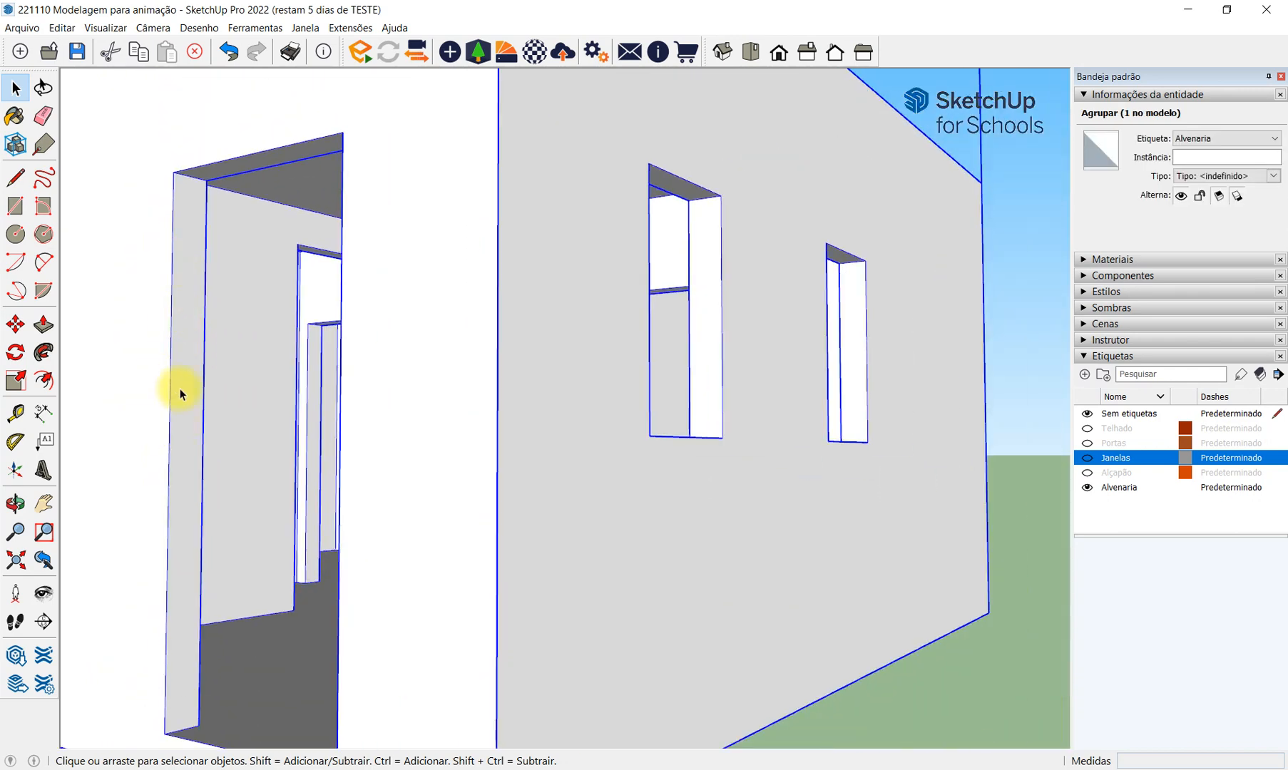
pyautogui.scroll(2, 164, 435)
pyautogui.scroll(2, 152, 435)
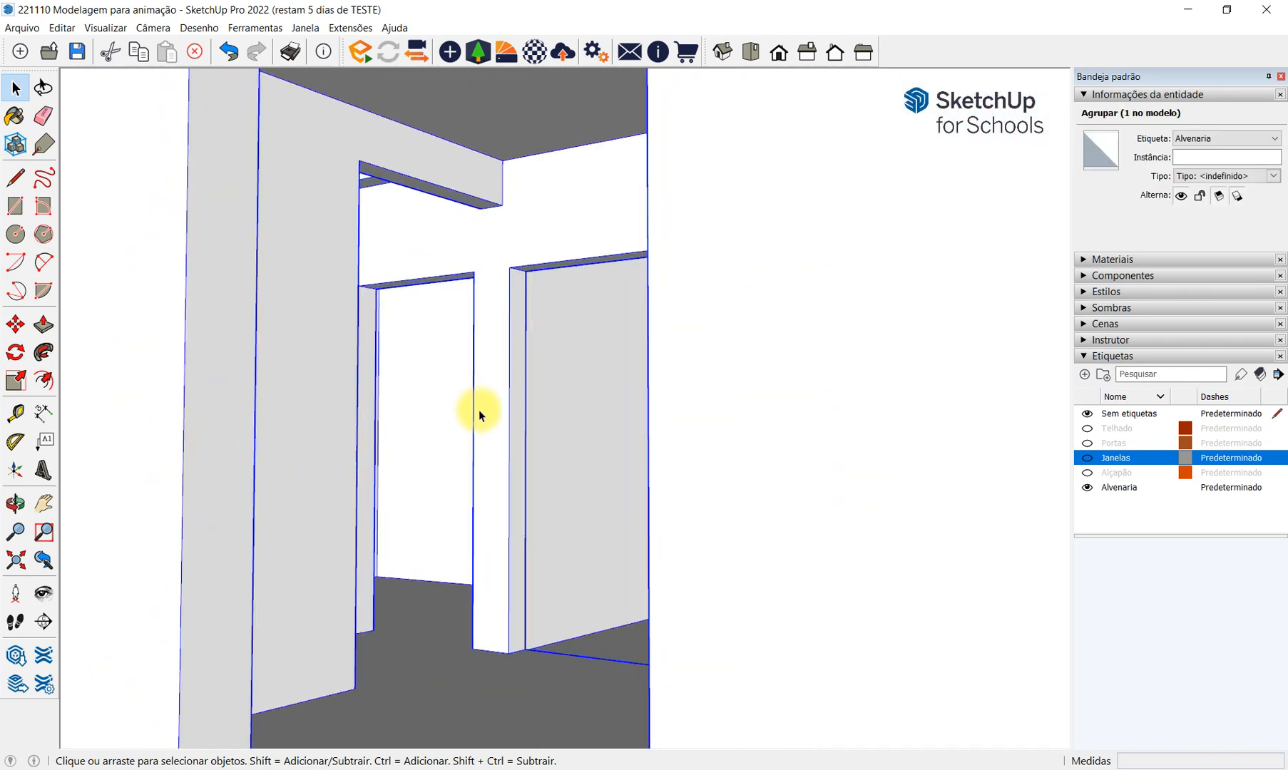
pyautogui.scroll(2, 510, 425)
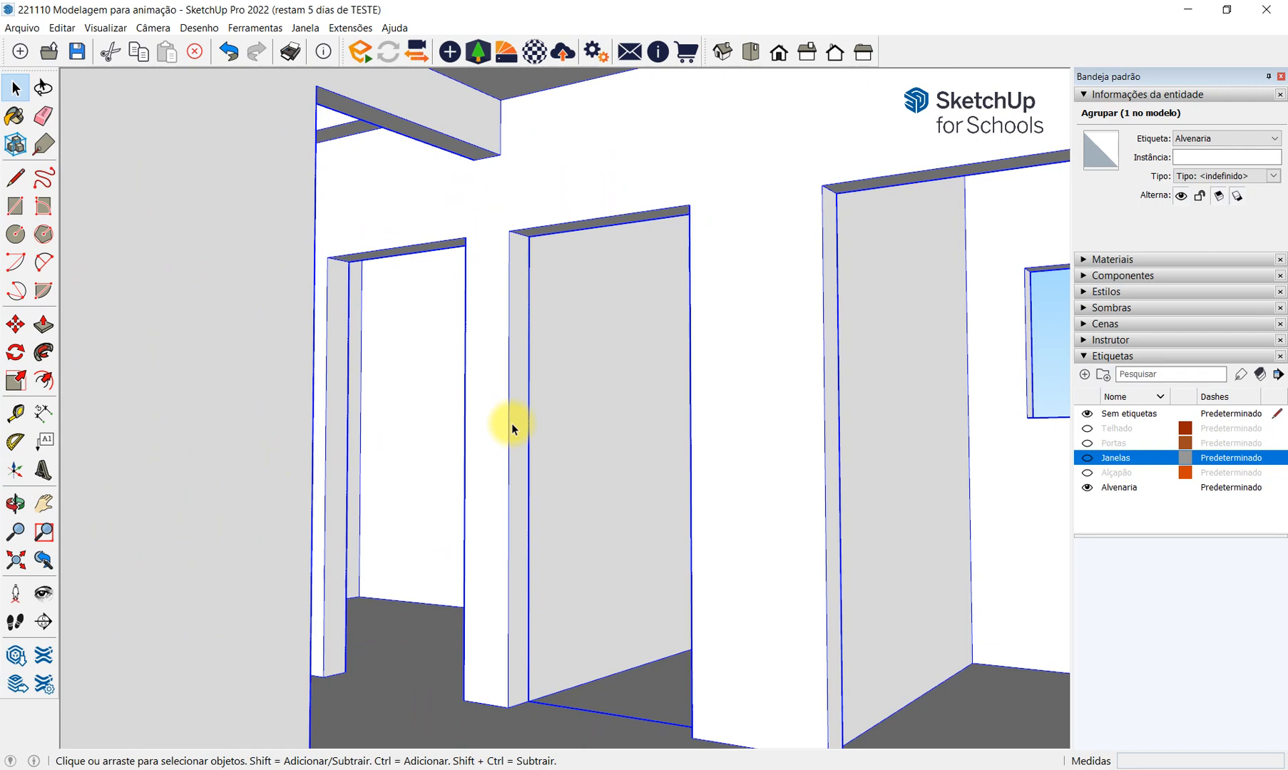
pyautogui.scroll(-5, 596, 299)
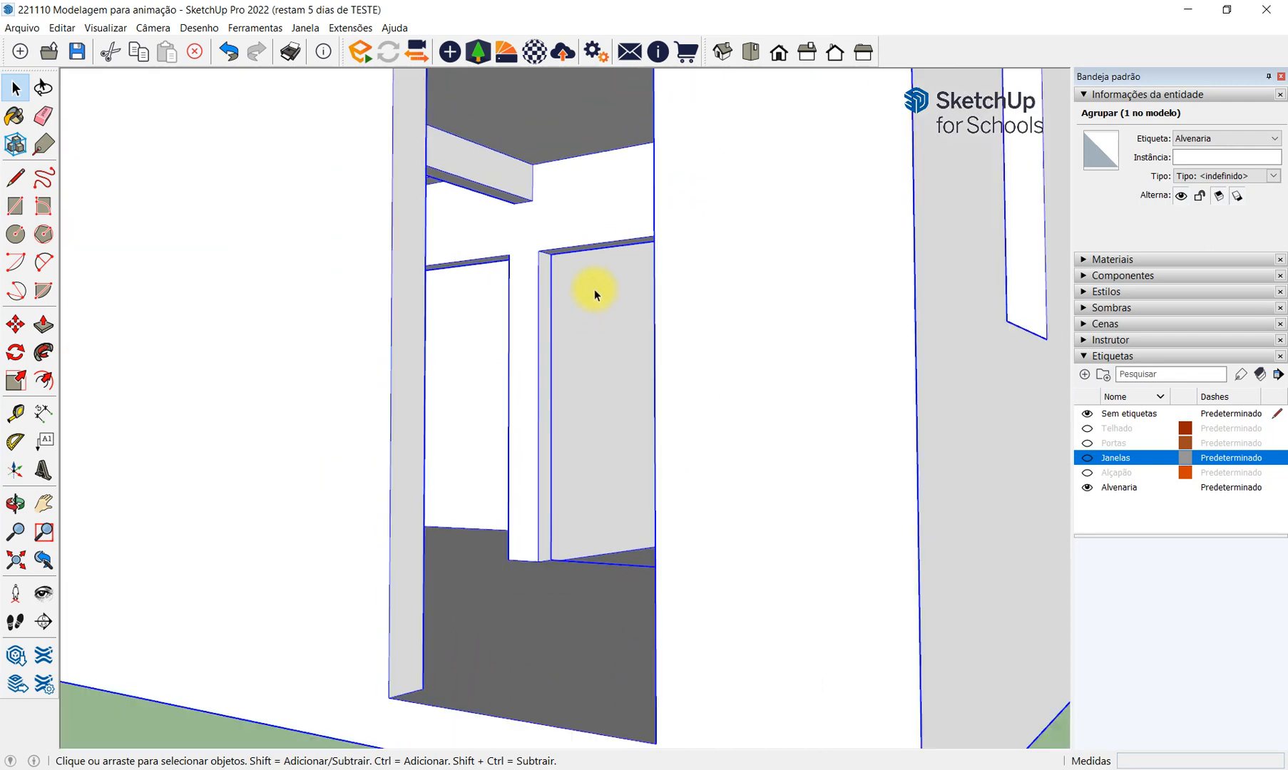
pyautogui.click(745, 563)
pyautogui.scroll(2, 574, 242)
pyautogui.moveTo(571, 232); pyautogui.dragTo(581, 382, button='middle')
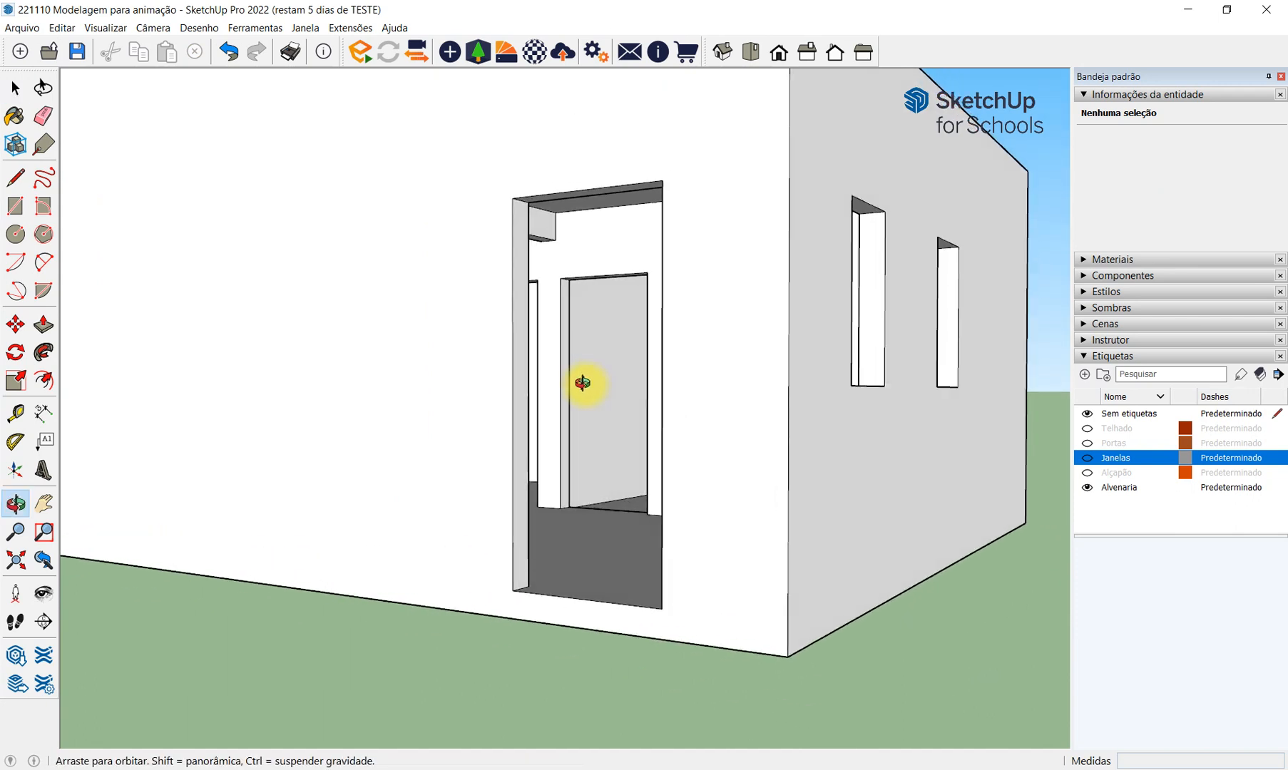
pyautogui.scroll(2, 607, 379)
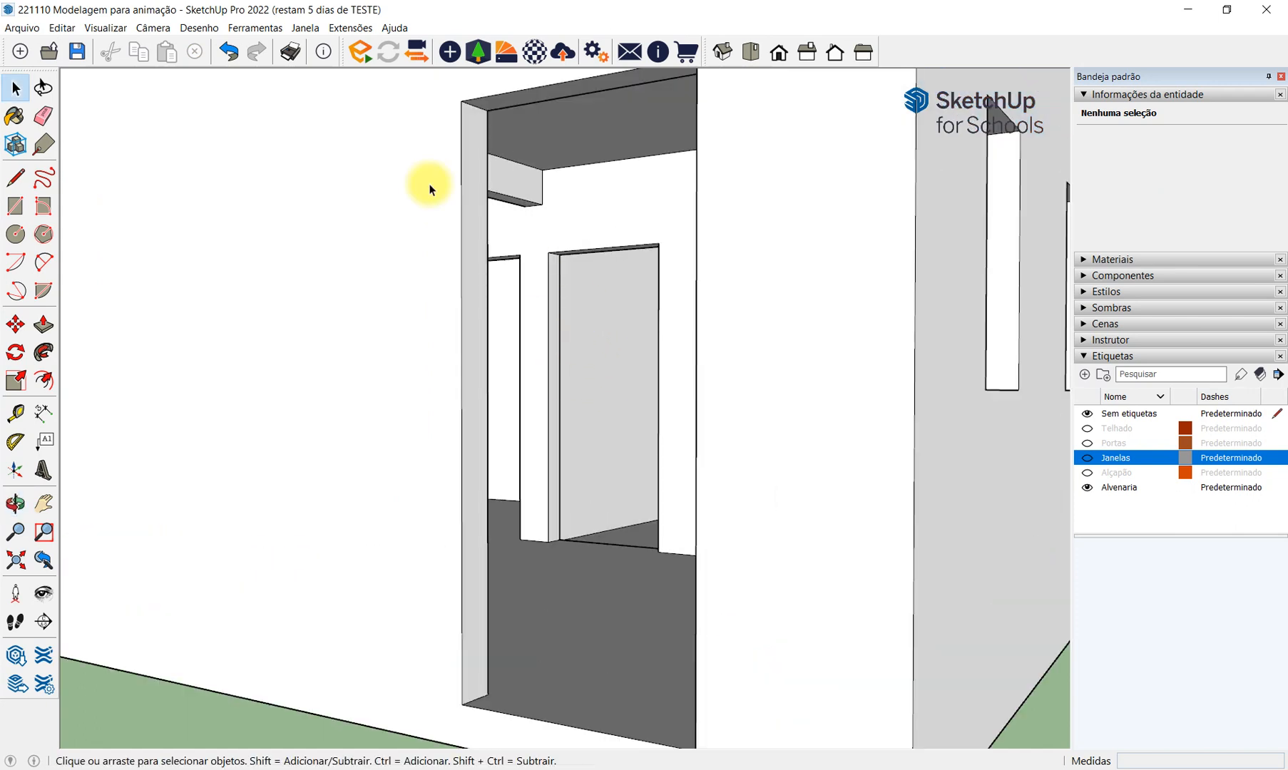
# Widen the camera's field of view to about 83 degrees for the interior view of the room doorways.
pyautogui.click(153, 28)
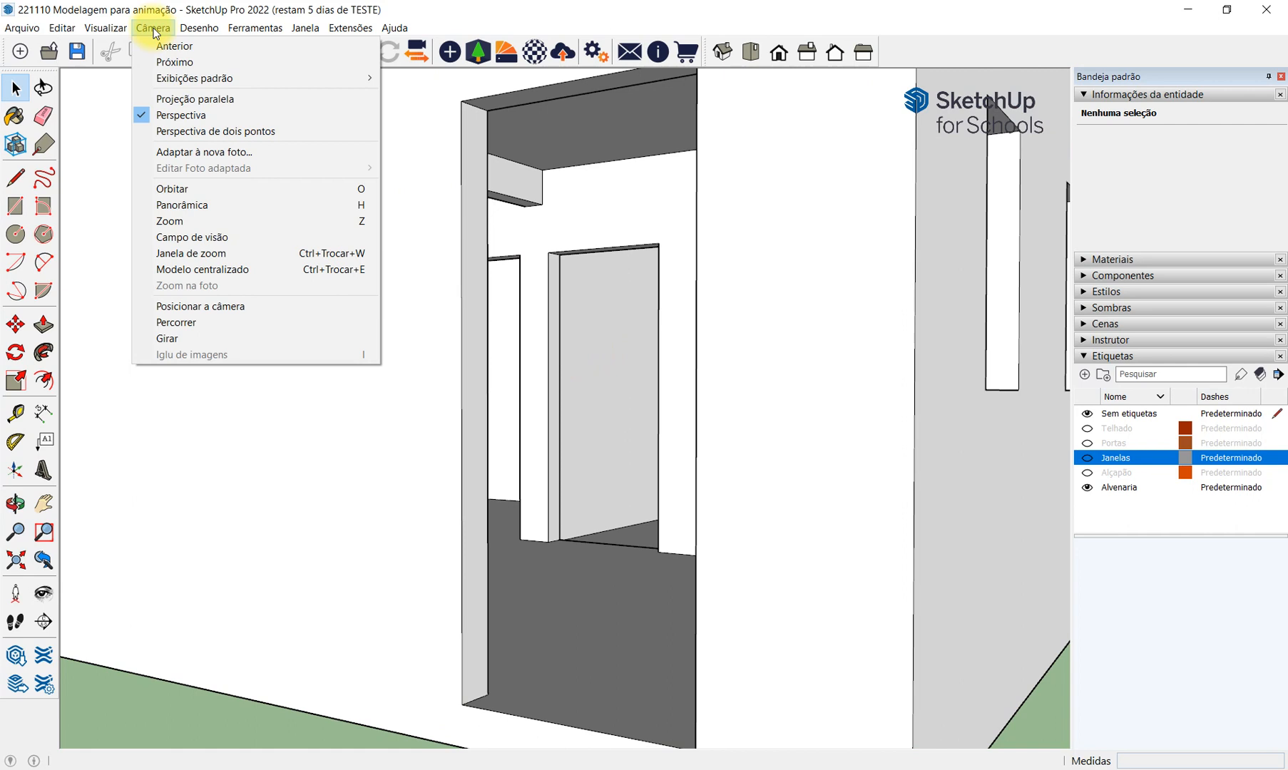
pyautogui.click(248, 238)
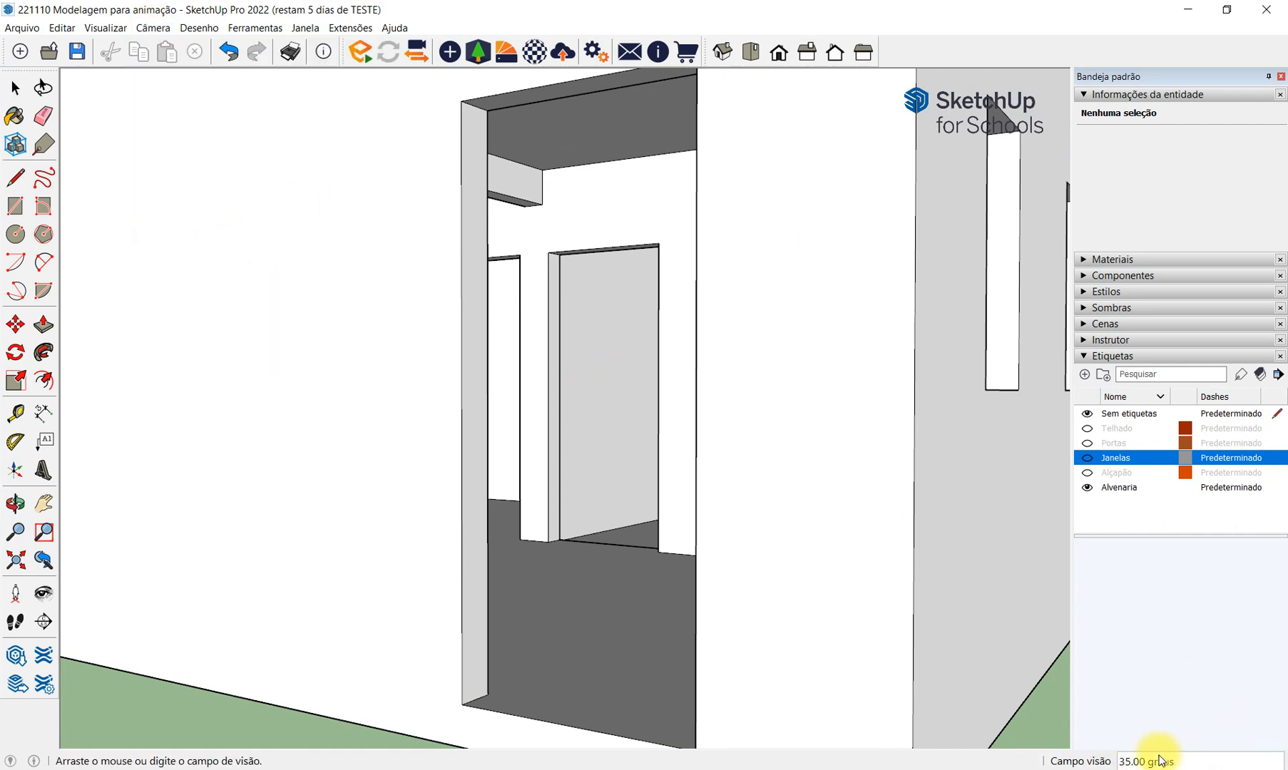
pyautogui.moveTo(631, 302); pyautogui.dragTo(634, 594)
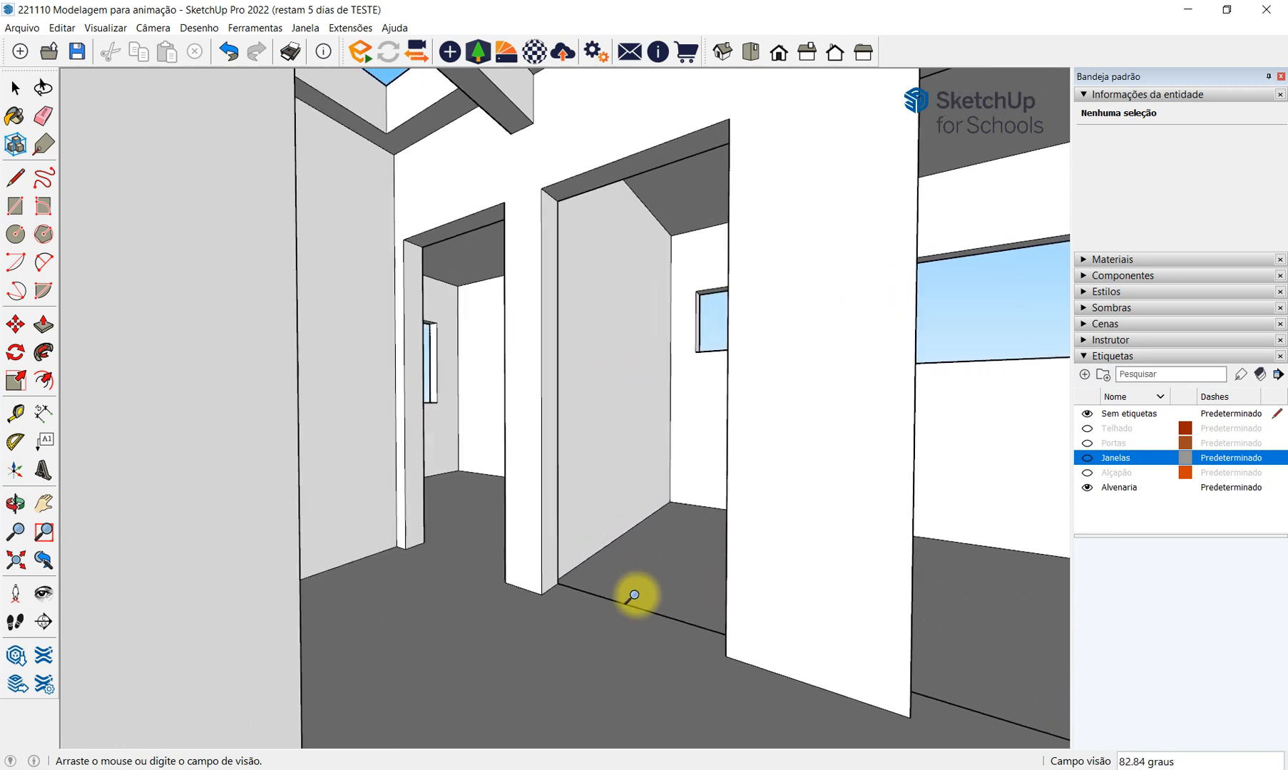
pyautogui.scroll(-3, 599, 414)
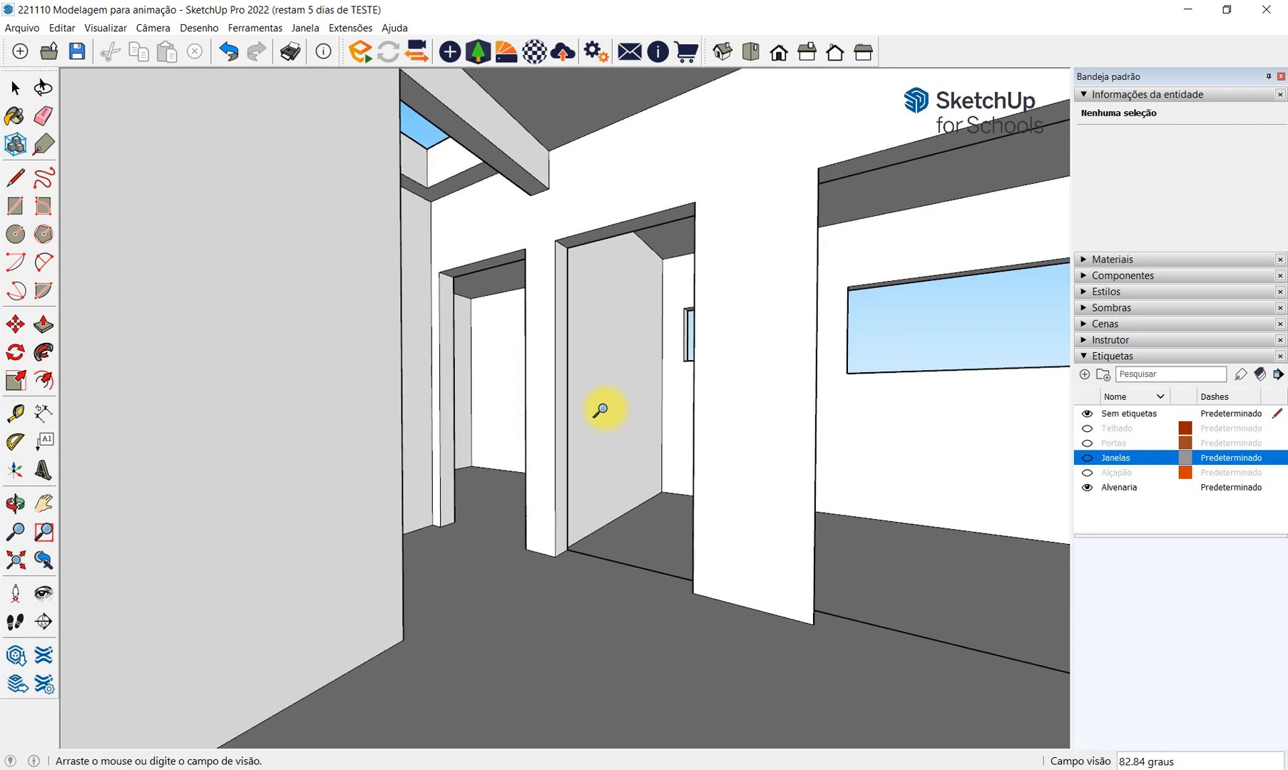
pyautogui.scroll(-4, 599, 411)
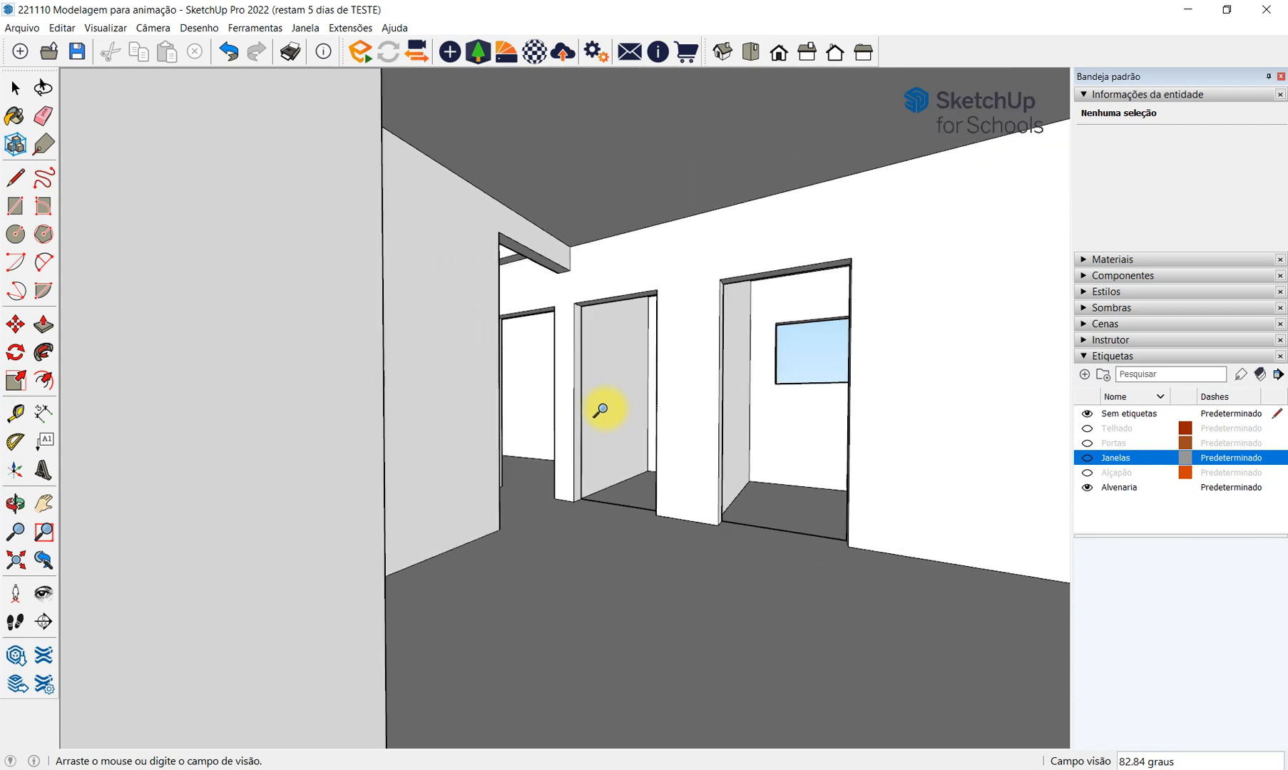
pyautogui.scroll(1, 705, 382)
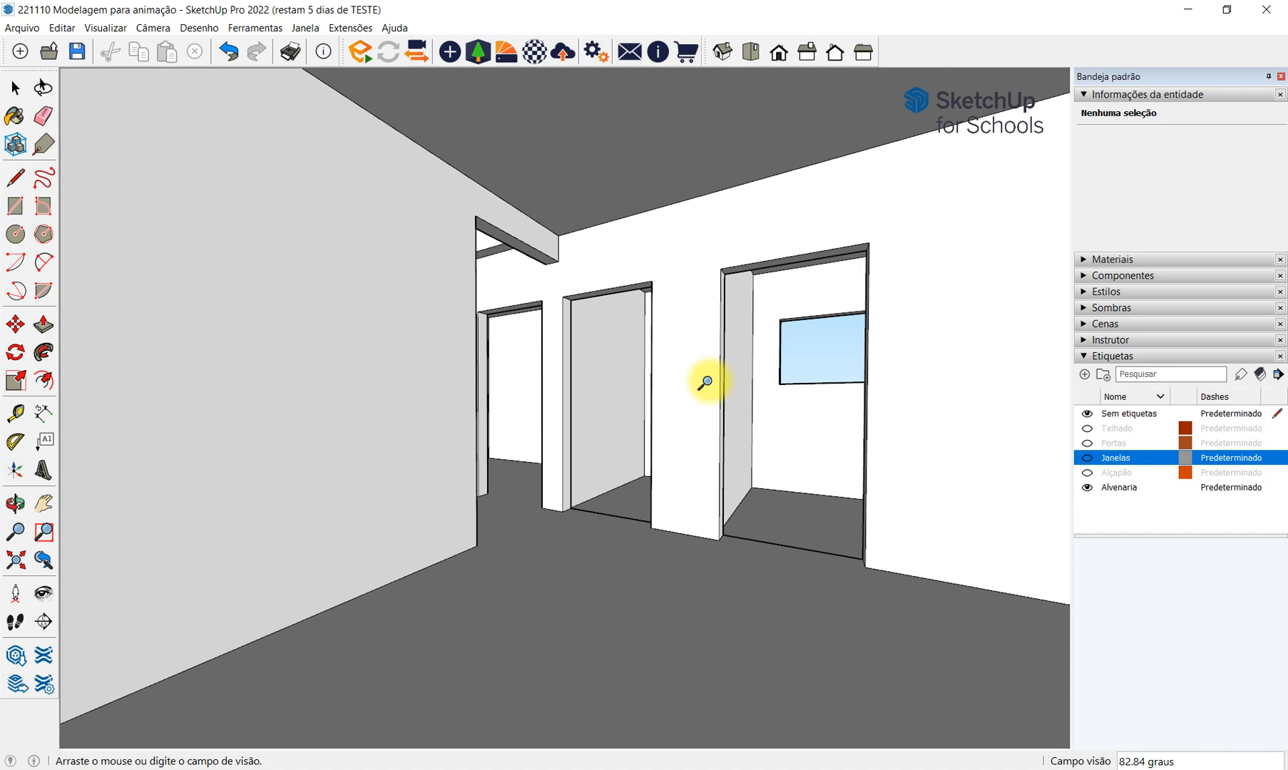
# Frame the interior doorways together with the side window opening and save the view as a new scene.
pyautogui.press('h')
pyautogui.moveTo(826, 394); pyautogui.dragTo(746, 394)
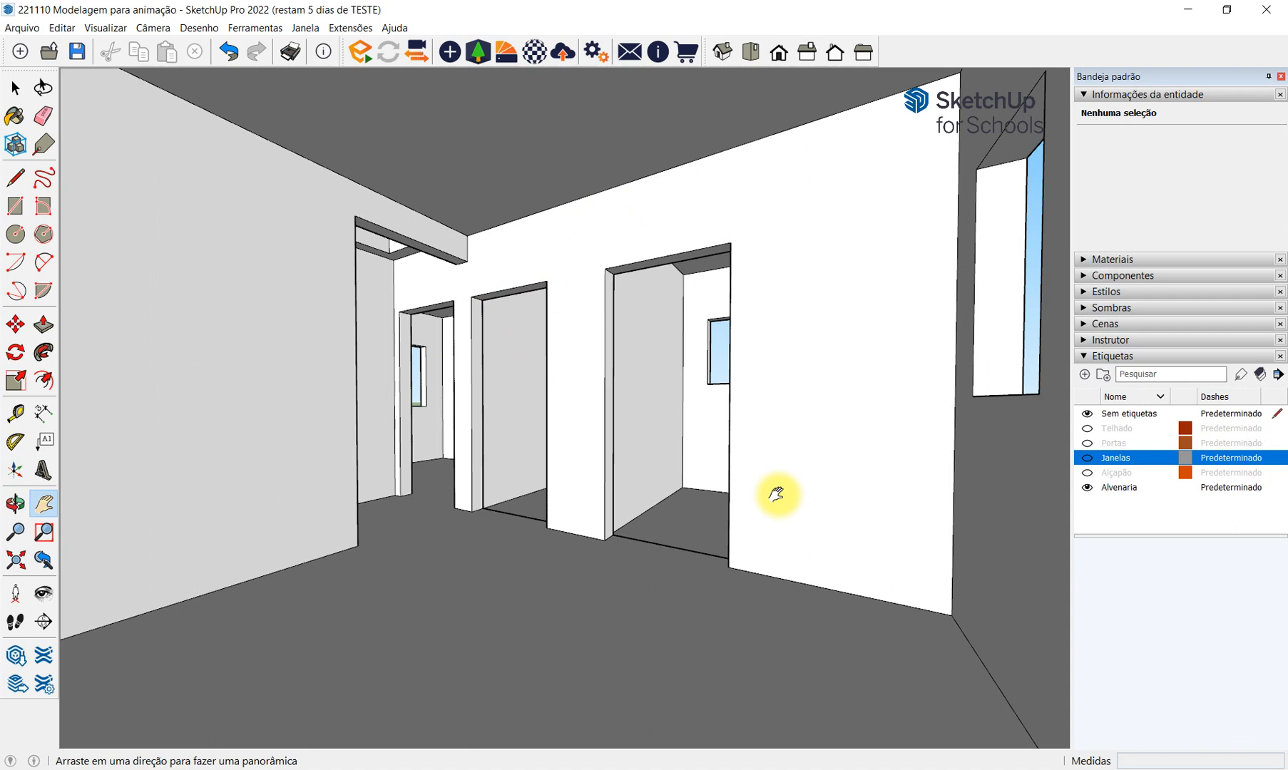
pyautogui.click(1086, 357)
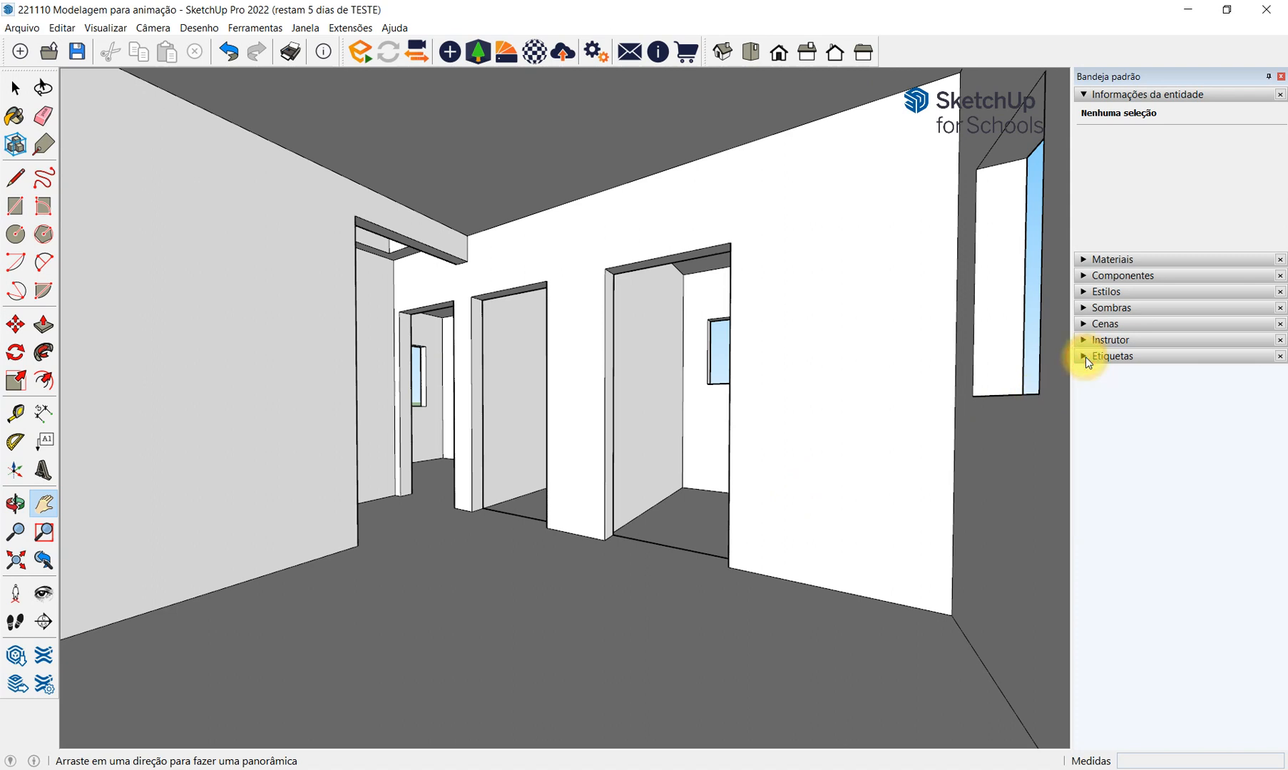
pyautogui.click(1084, 324)
pyautogui.click(1102, 343)
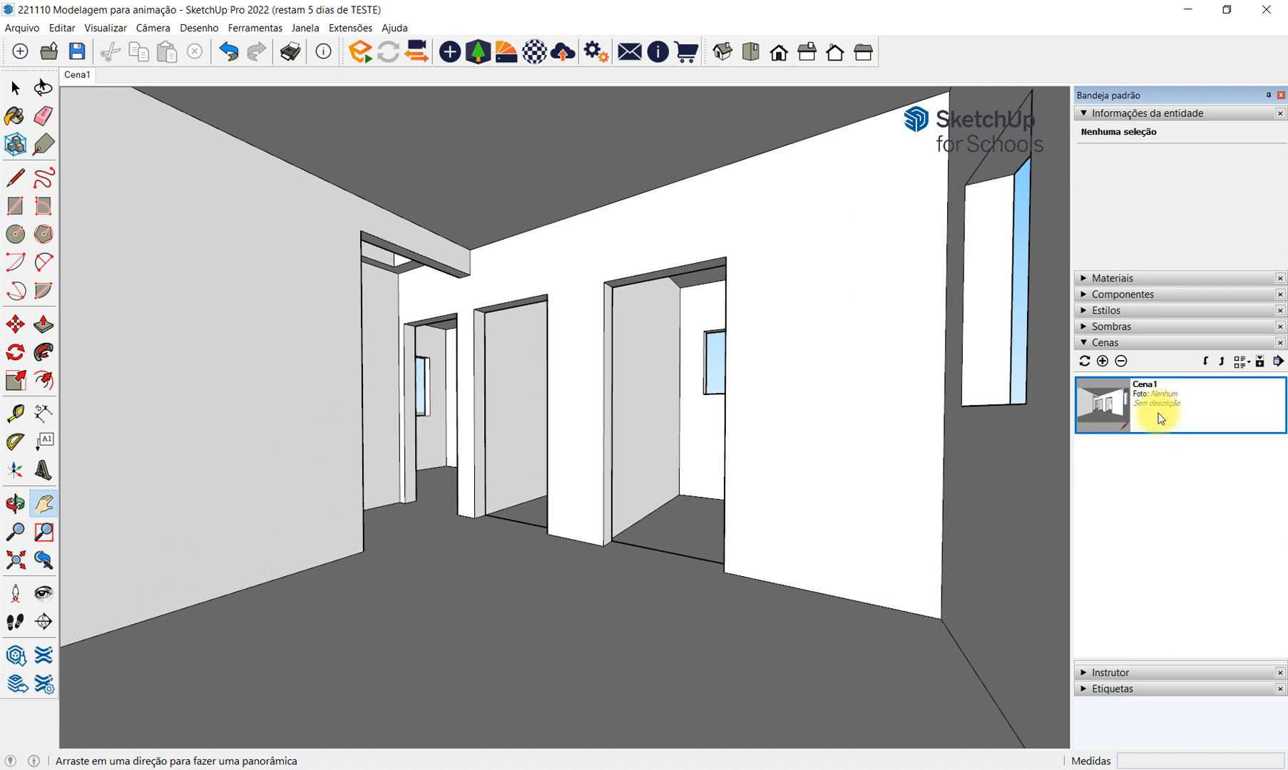
pyautogui.rightClick(1154, 411)
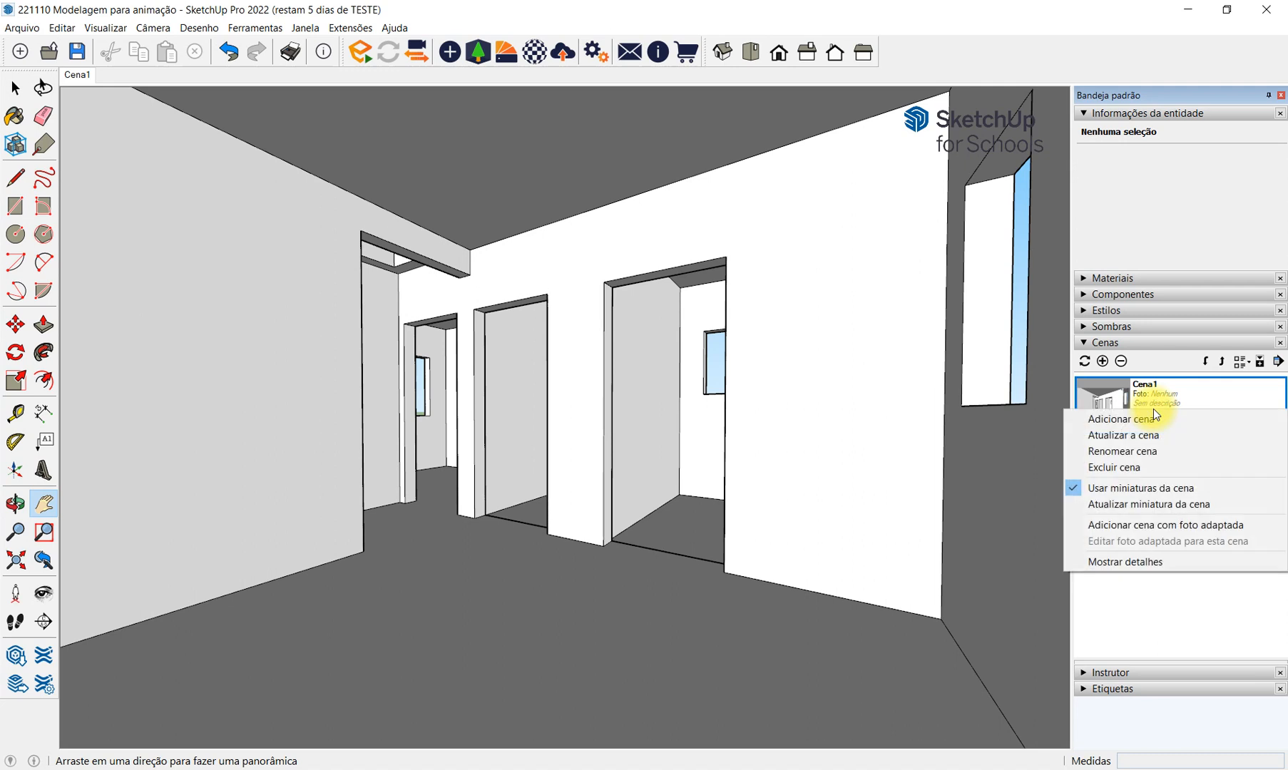
pyautogui.click(1153, 436)
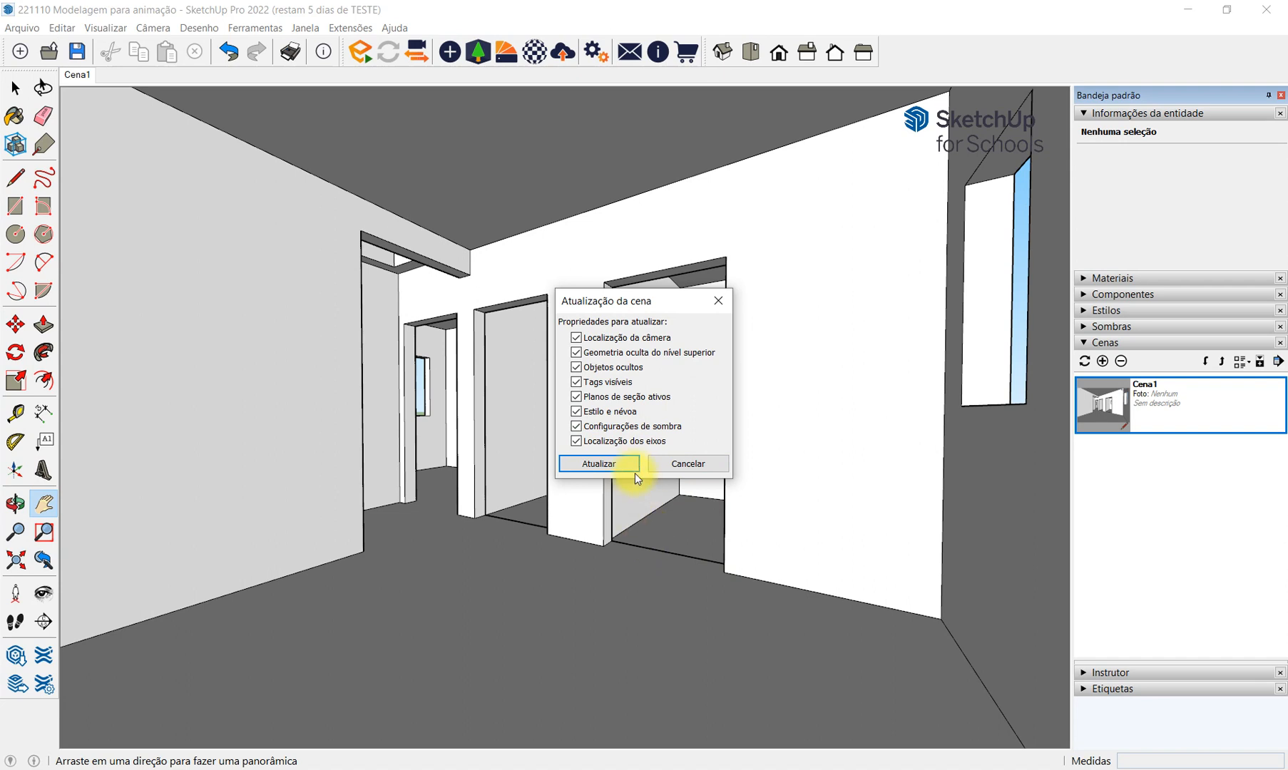
pyautogui.click(696, 467)
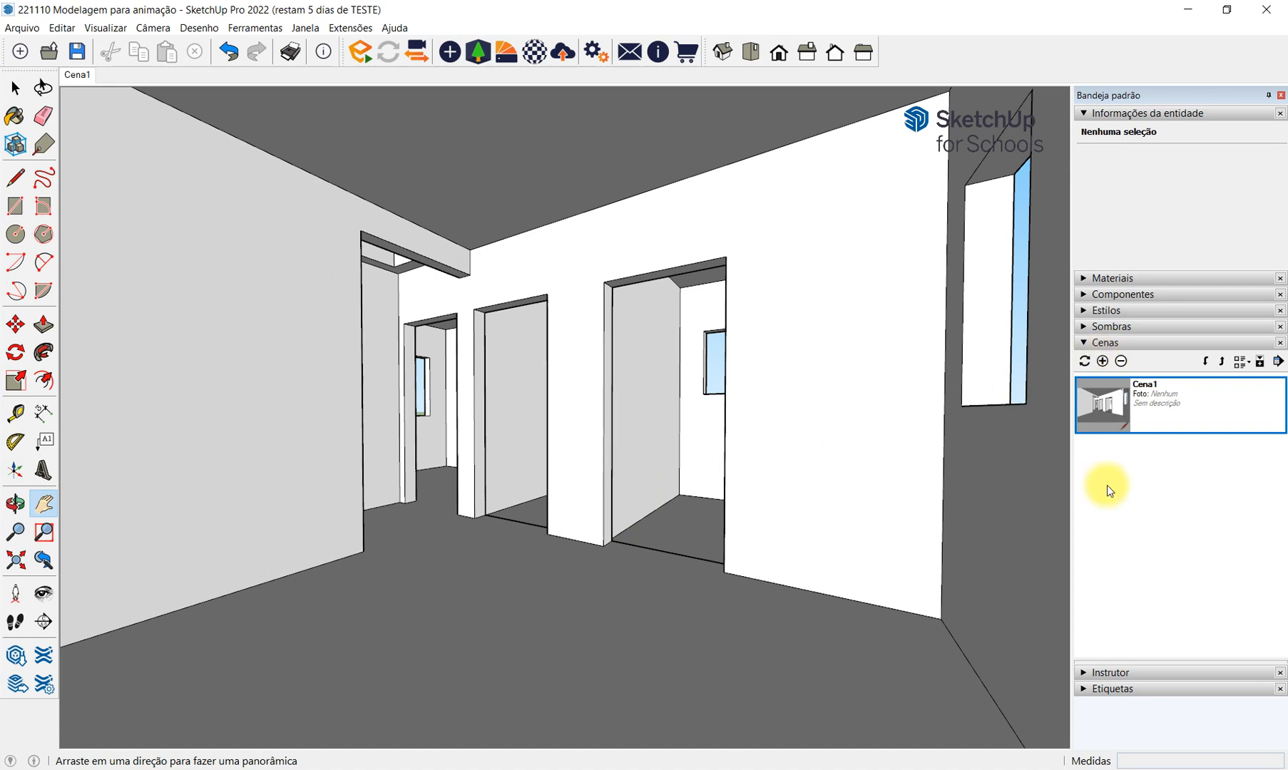
# Make the tags Telhado, Portas, Janelas and Alçapão visible again.
pyautogui.click(1087, 689)
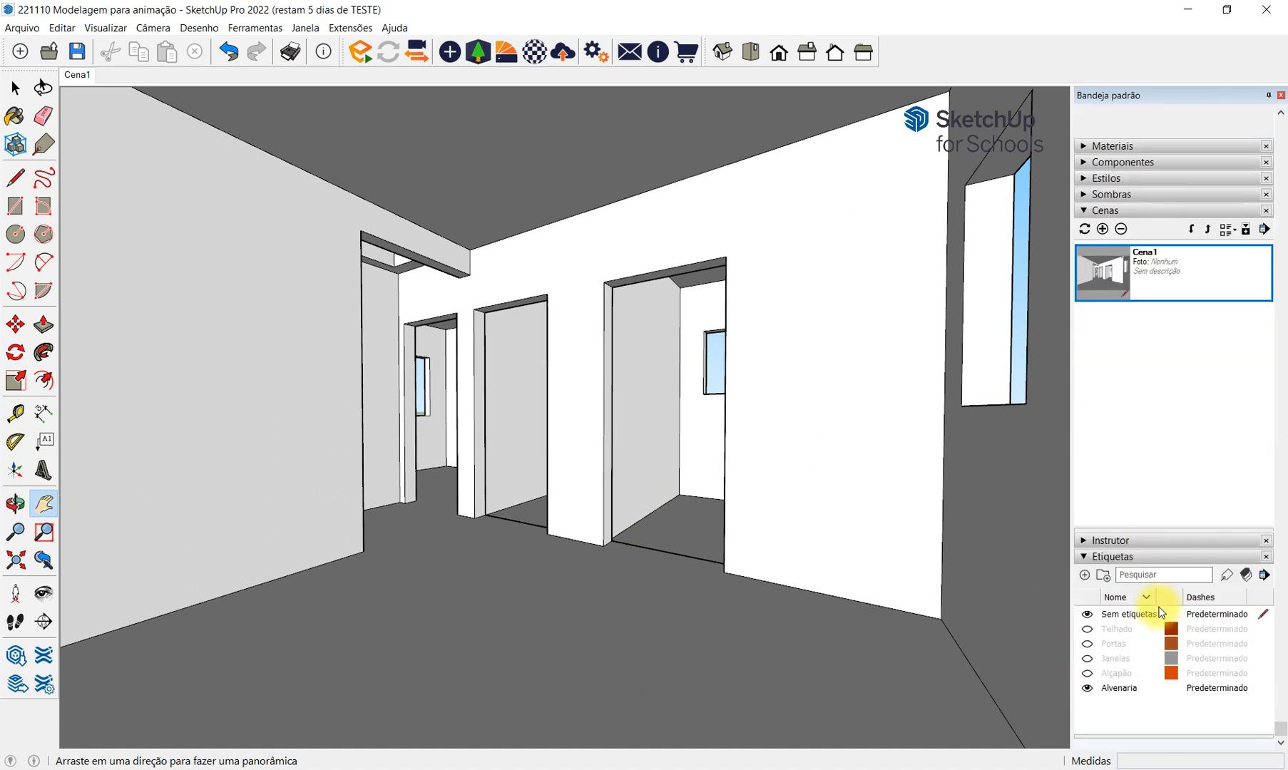
pyautogui.click(1086, 629)
pyautogui.click(1086, 643)
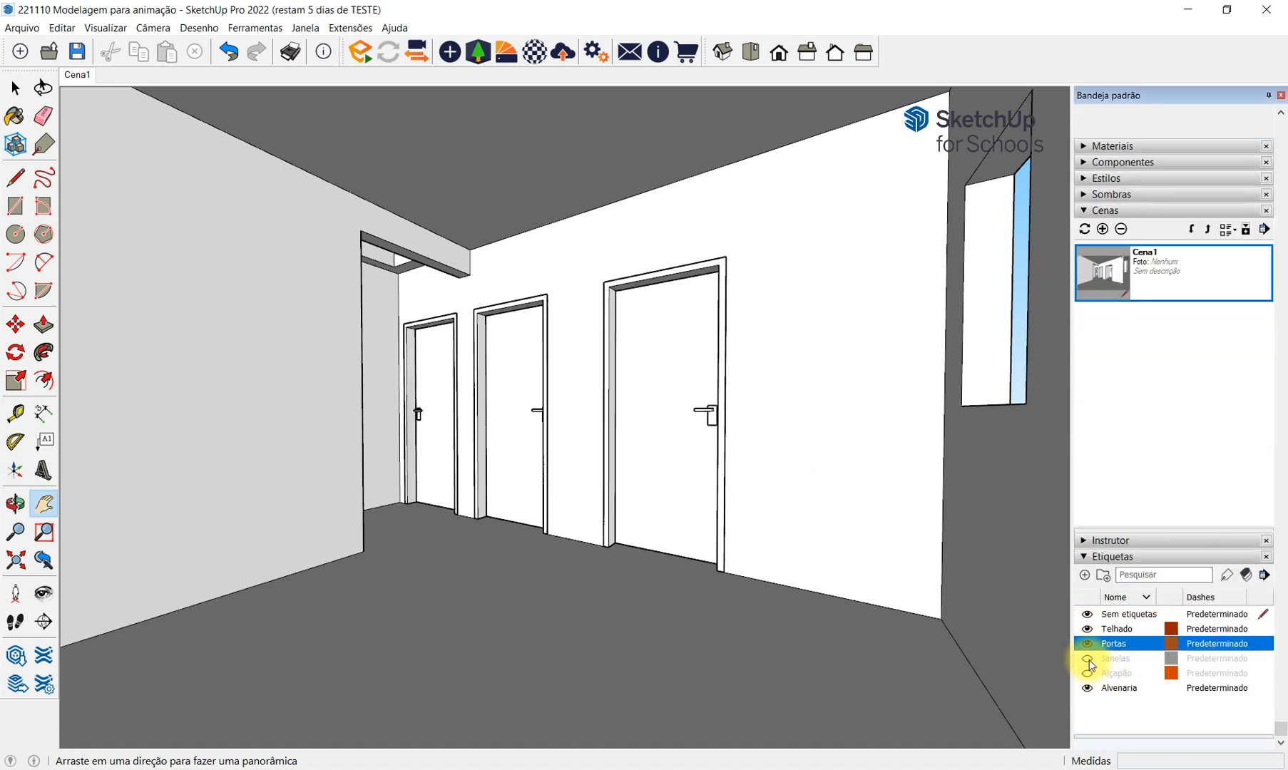
pyautogui.click(1086, 658)
pyautogui.click(1086, 673)
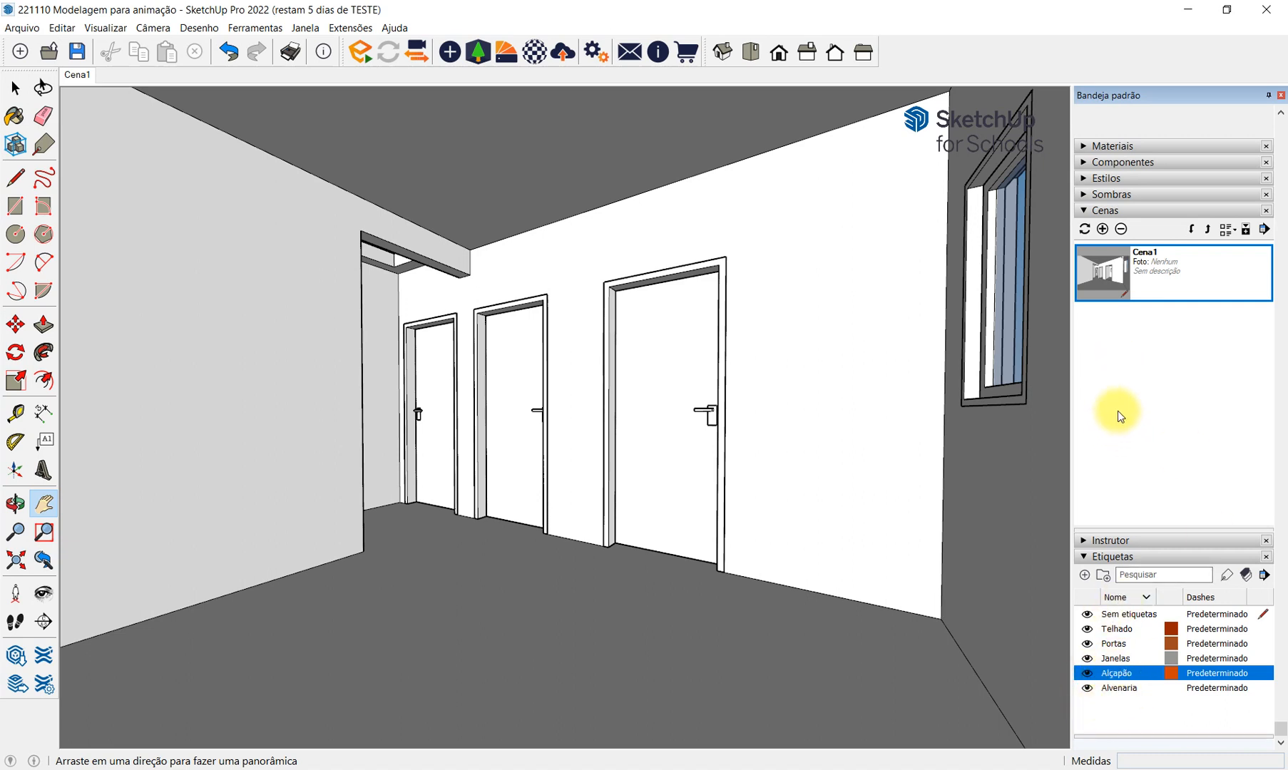
# Update the scene Cena1 with all its properties included so it stores the visible tags.
pyautogui.rightClick(1153, 285)
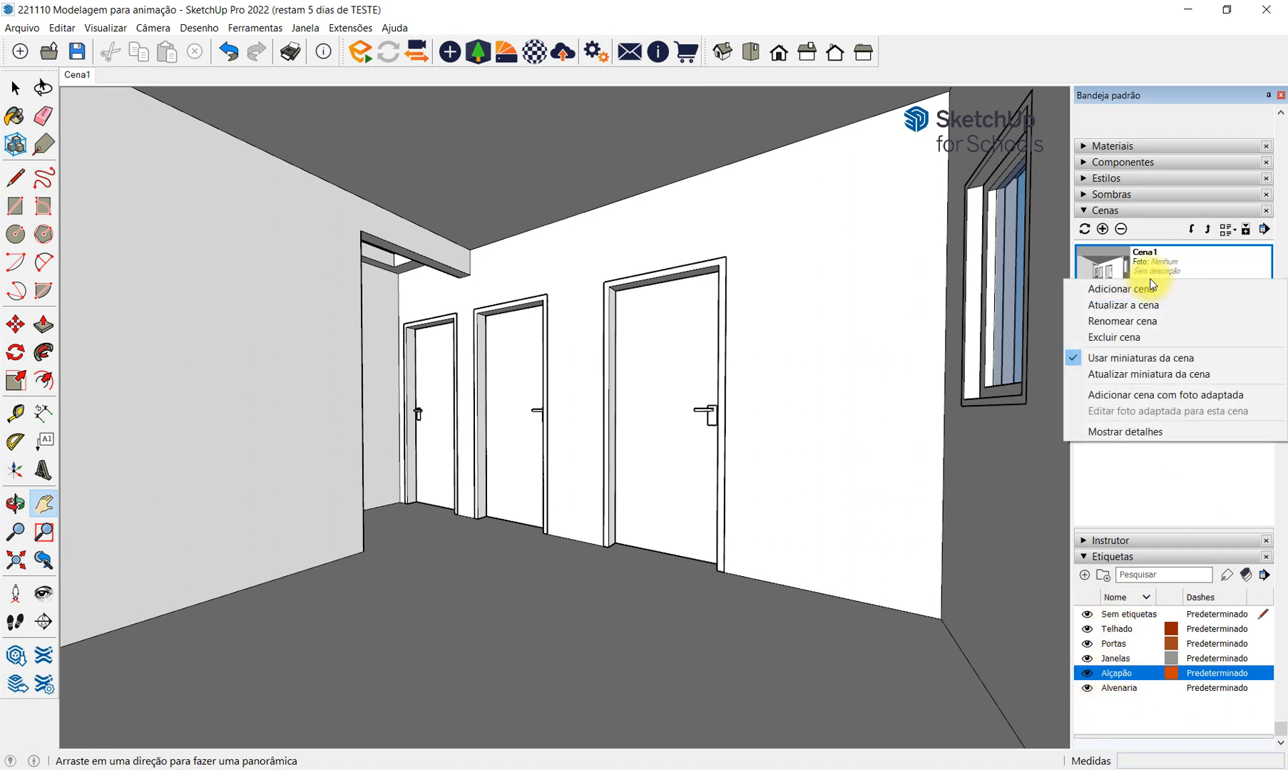
pyautogui.click(1184, 307)
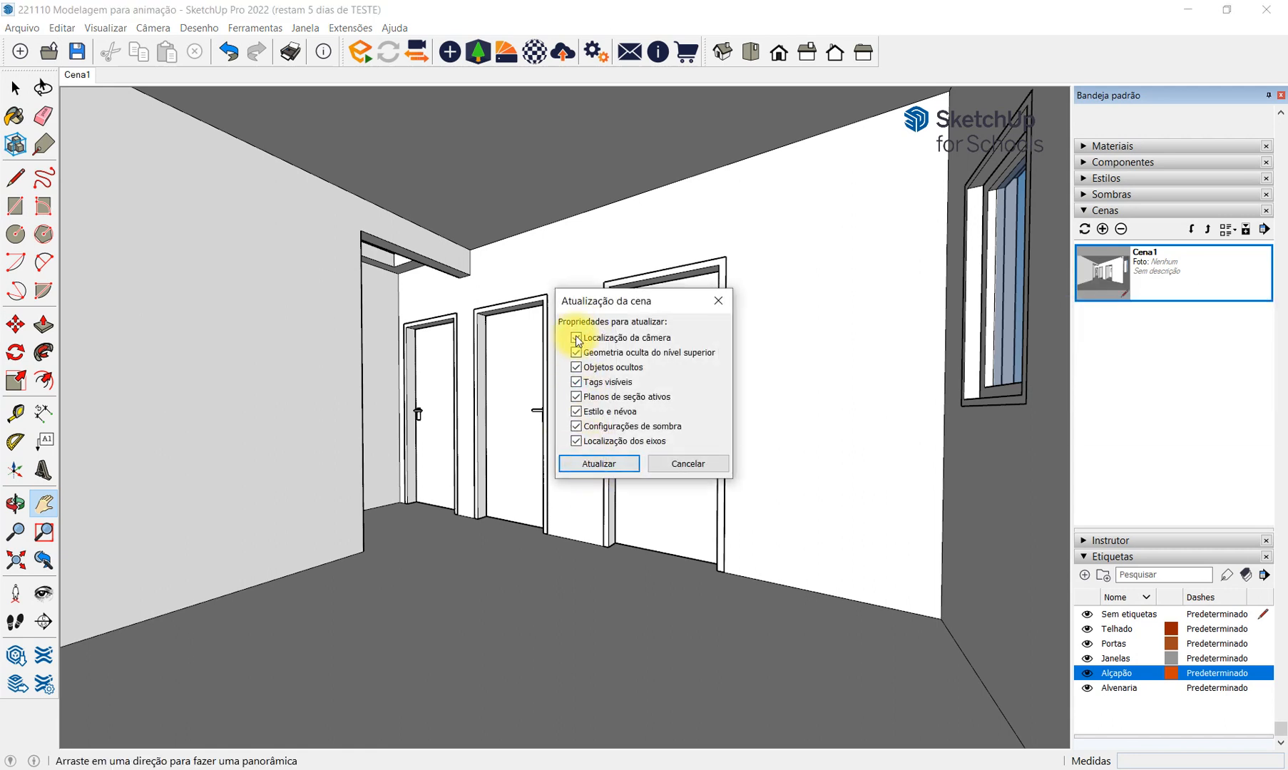
pyautogui.click(599, 463)
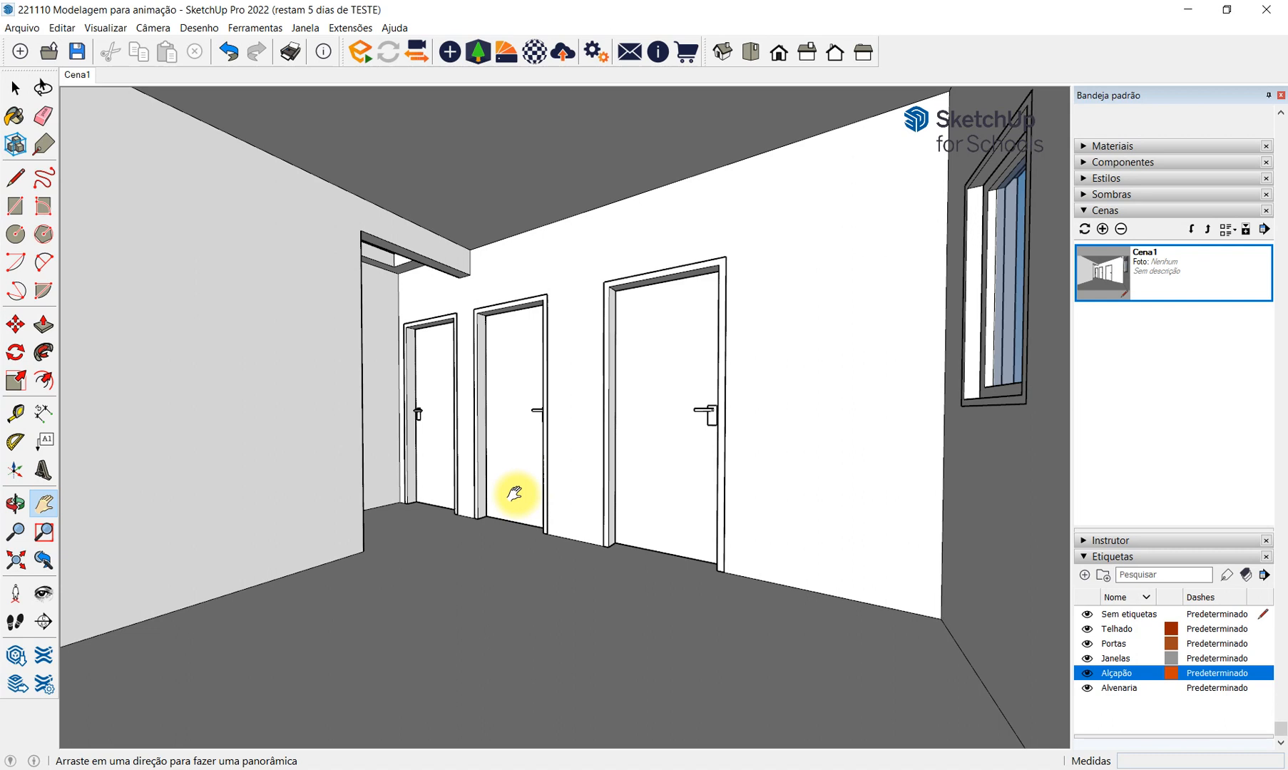
# Walk forward toward the interior doors and add a second scene from the closer viewpoint.
pyautogui.click(15, 622)
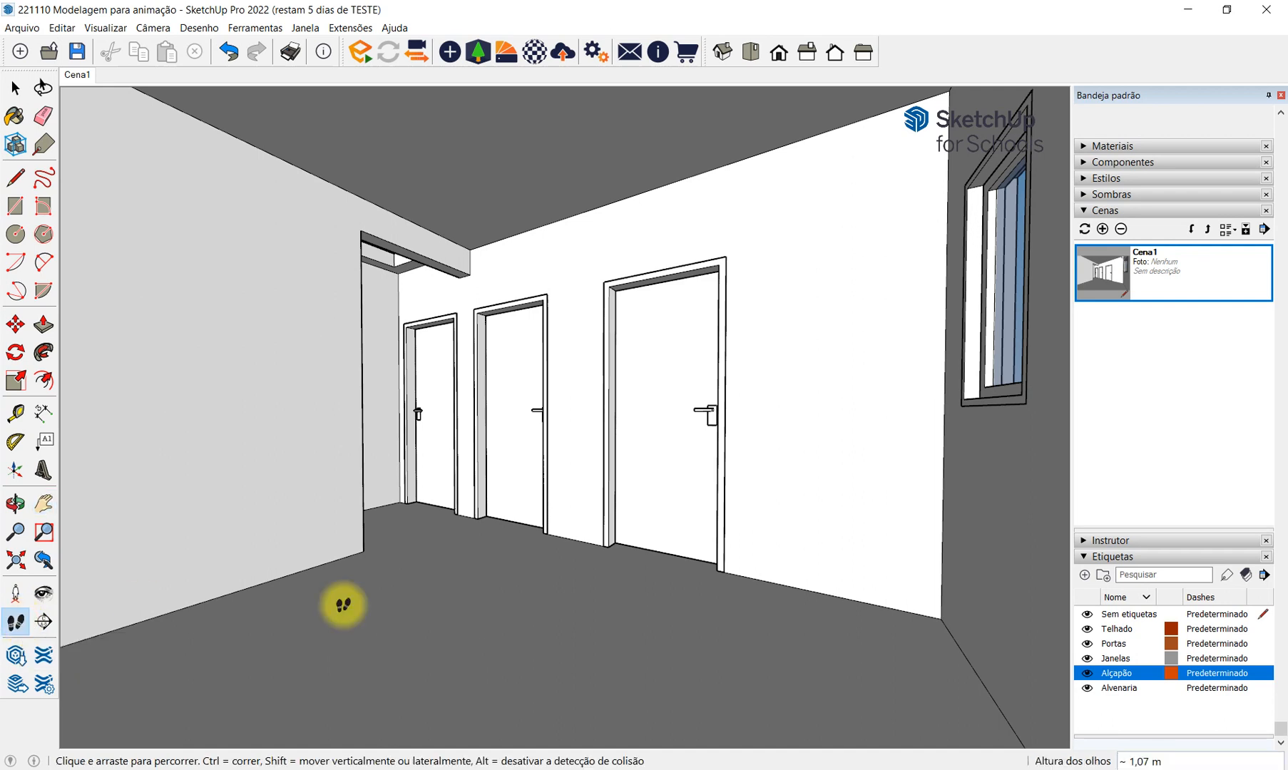
pyautogui.moveTo(878, 655); pyautogui.dragTo(920, 604)
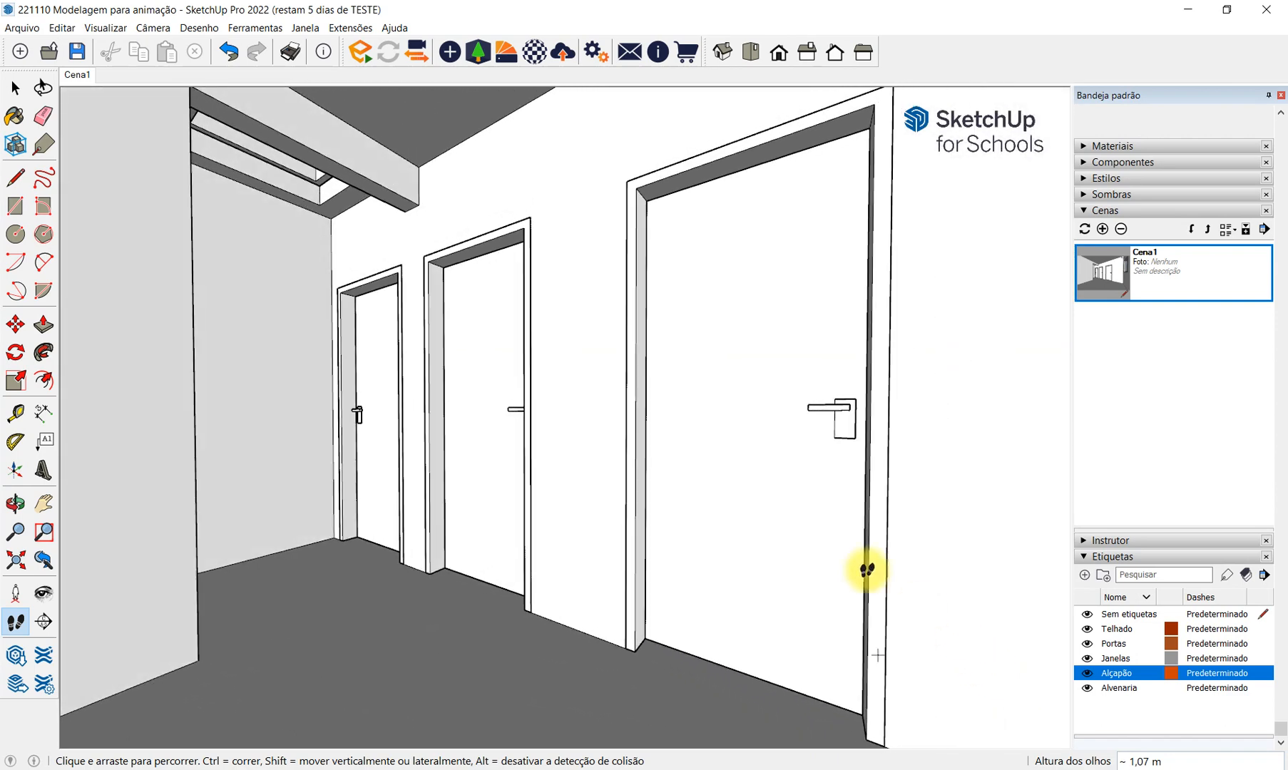
pyautogui.click(1103, 230)
# Move outside the house, frame the exterior door at an angle and add a third scene of it.
pyautogui.moveTo(413, 454); pyautogui.dragTo(348, 672)
pyautogui.press('h')
pyautogui.moveTo(344, 604); pyautogui.dragTo(321, 645)
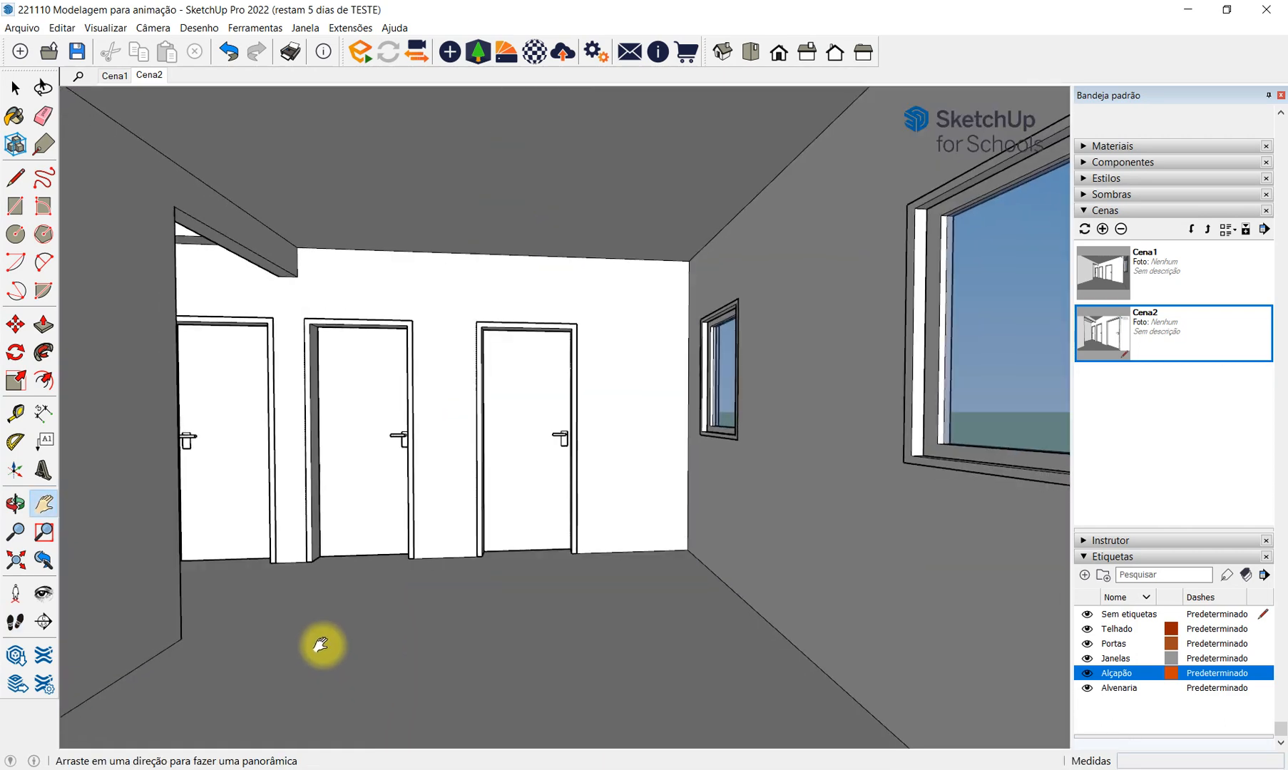
pyautogui.scroll(-5, 385, 506)
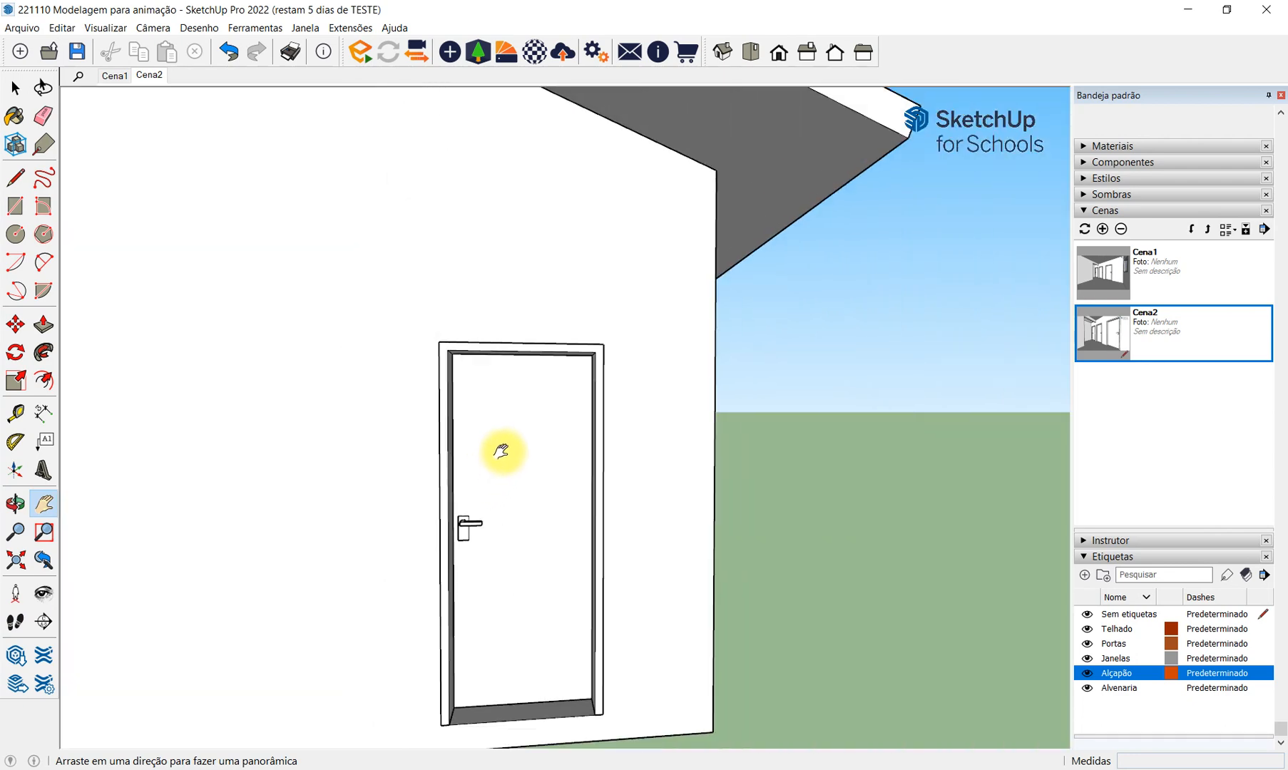
pyautogui.scroll(-5, 501, 451)
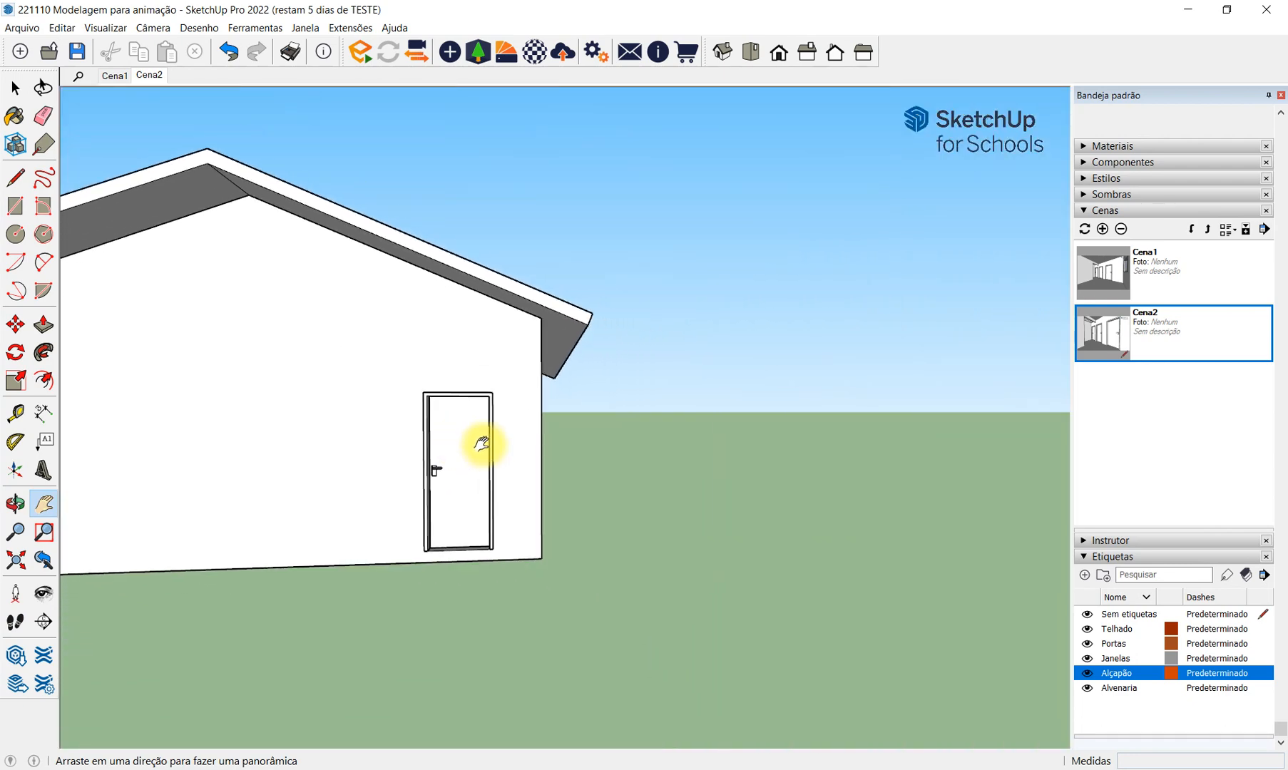
pyautogui.moveTo(482, 444); pyautogui.dragTo(345, 475, button='middle')
pyautogui.scroll(4, 391, 465)
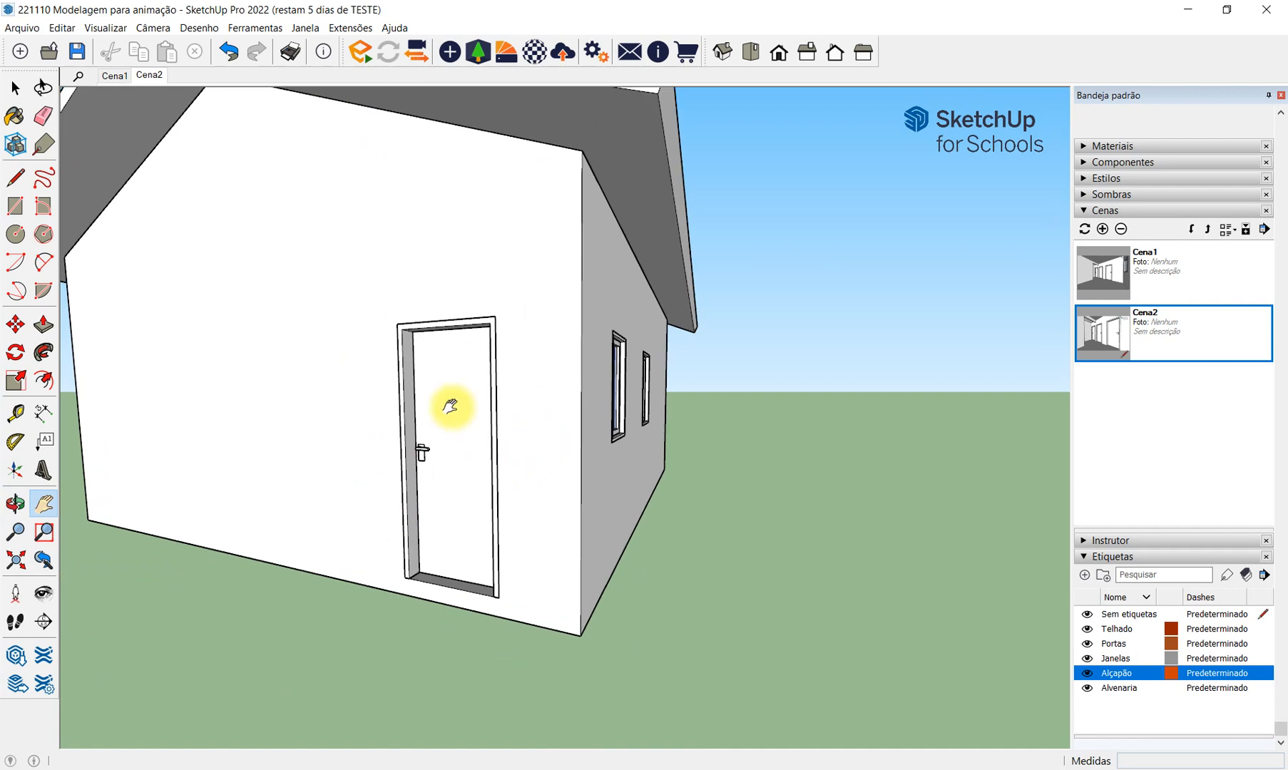
pyautogui.scroll(4, 446, 503)
pyautogui.moveTo(452, 532)
pyautogui.mouseDown(button='middle')
pyautogui.moveTo(461, 535)
pyautogui.moveTo(460, 508)
pyautogui.mouseUp(button='middle')
pyautogui.scroll(2, 462, 508)
pyautogui.scroll(-3, 460, 491)
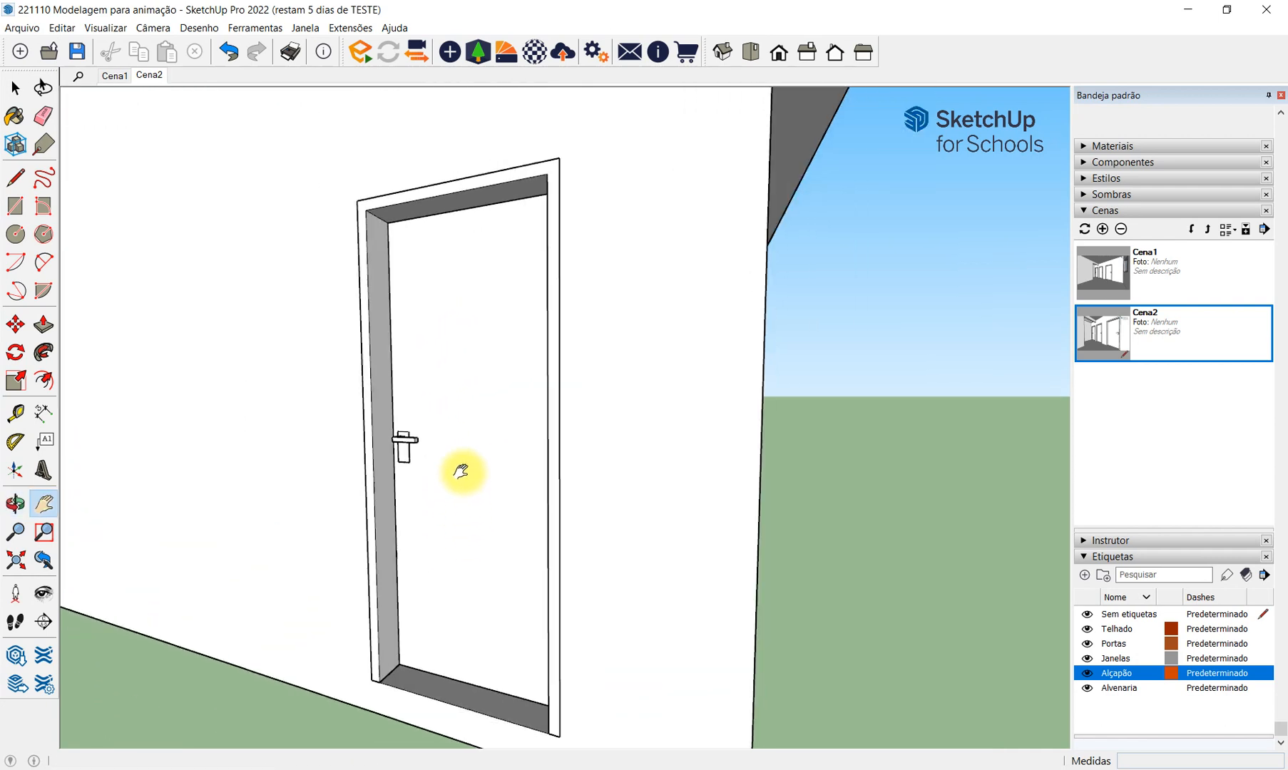
pyautogui.scroll(2, 456, 479)
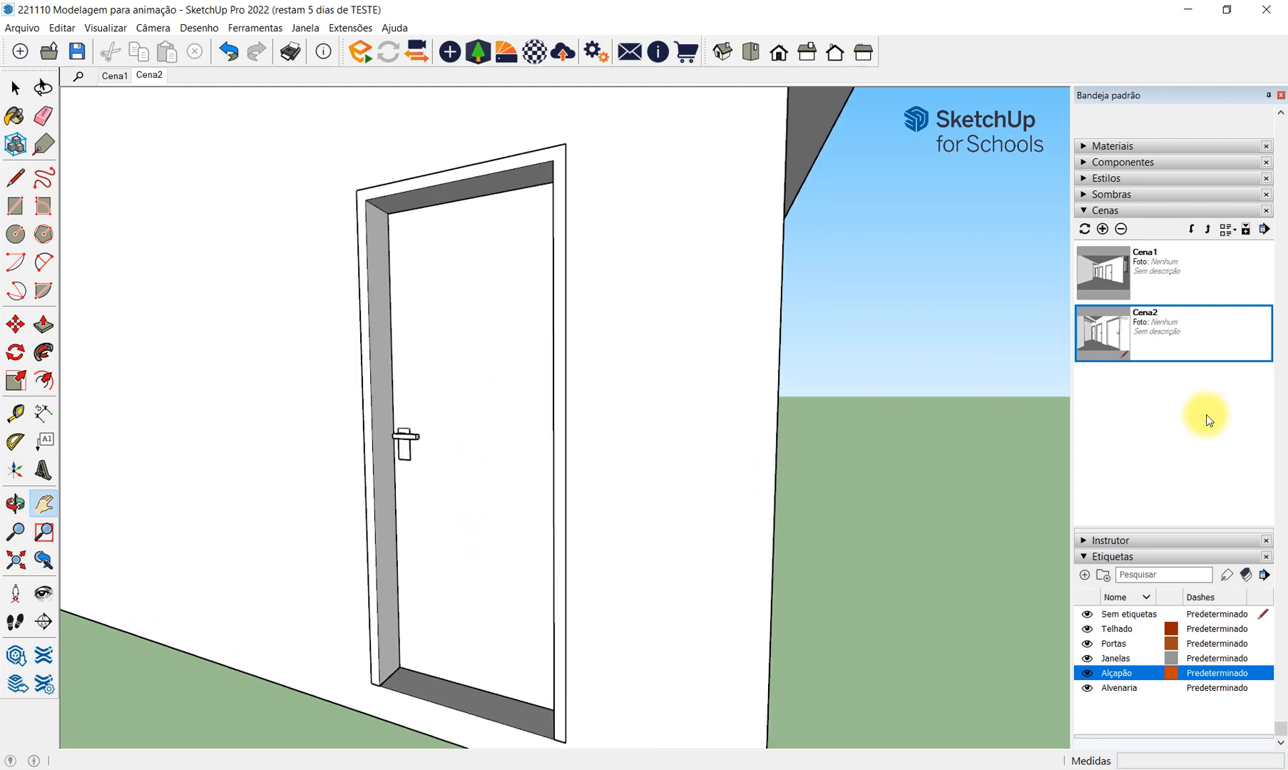
pyautogui.click(1104, 230)
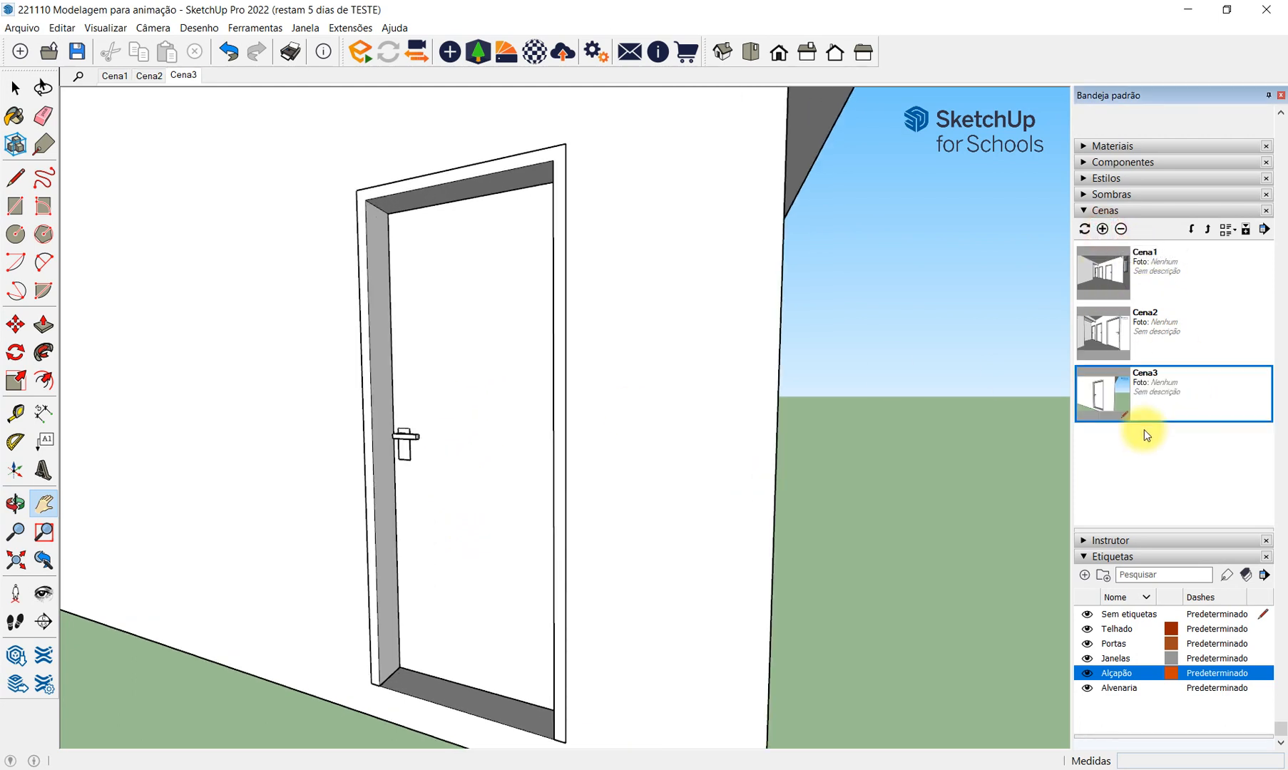
# Play the three scenes in order and move Cena3 to the start of the scene list.
pyautogui.click(1173, 276)
pyautogui.click(1169, 334)
pyautogui.click(1171, 391)
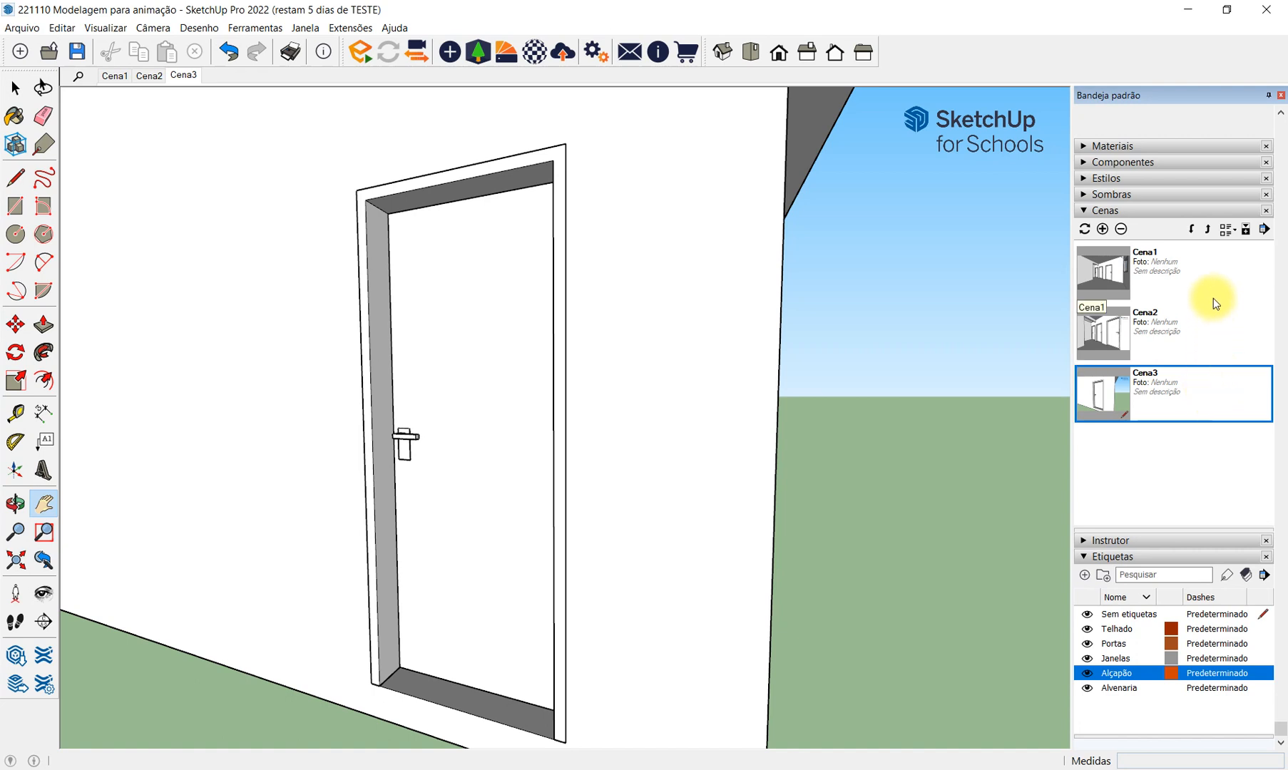
pyautogui.click(1208, 230)
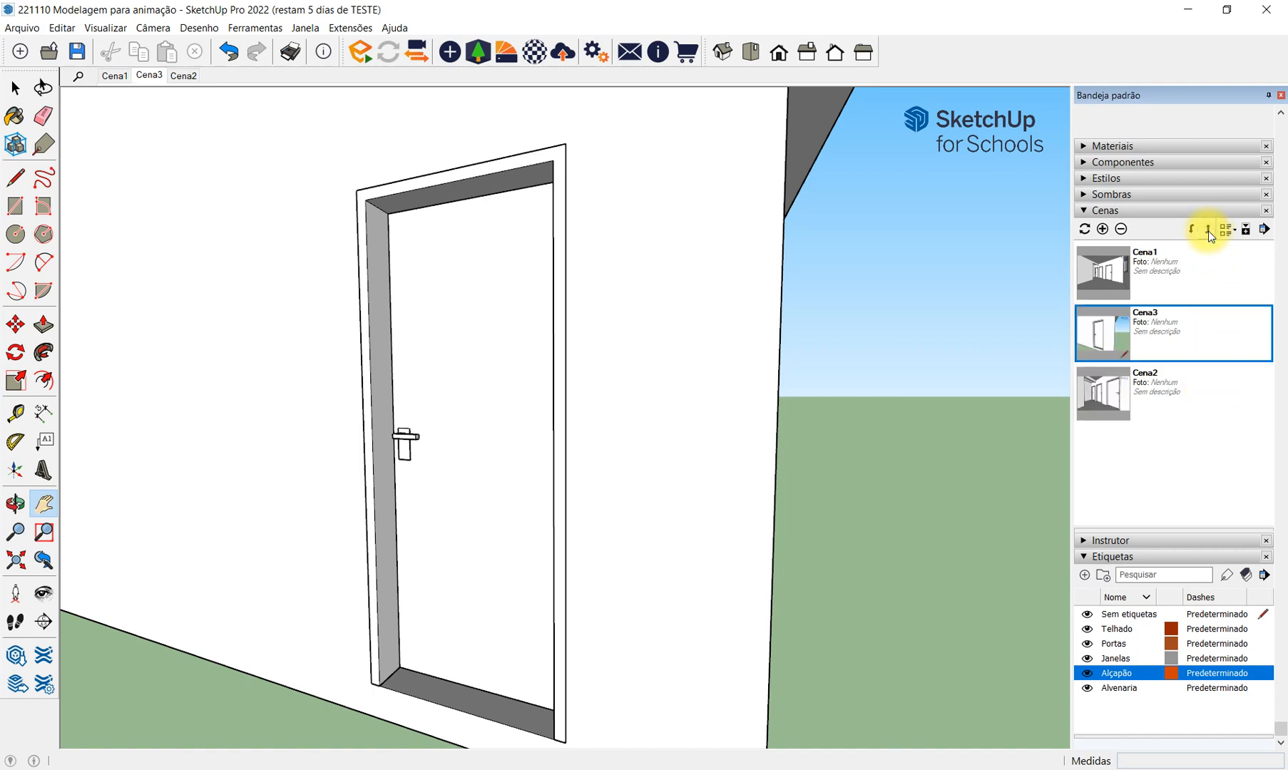
pyautogui.click(1208, 230)
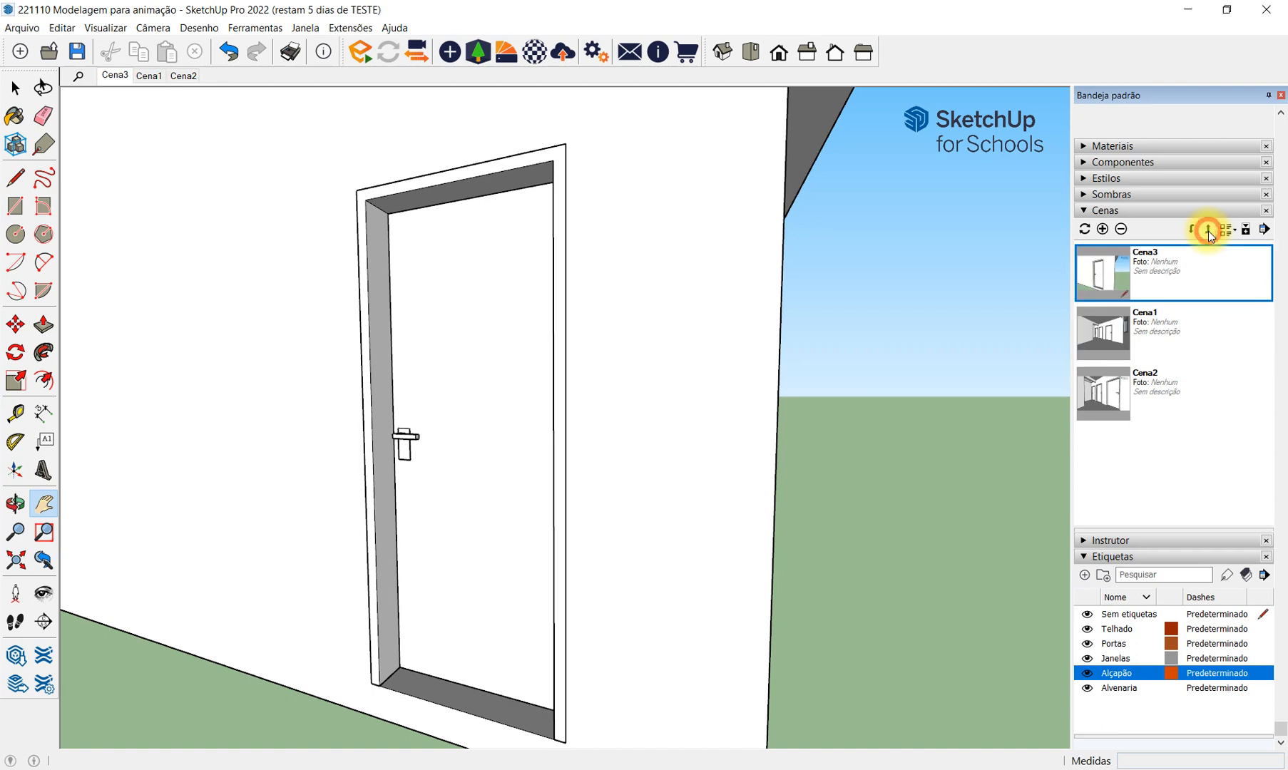
# Examine the camera transition between the exterior door scene Cena3 and the interior scene Cena1.
pyautogui.click(1189, 284)
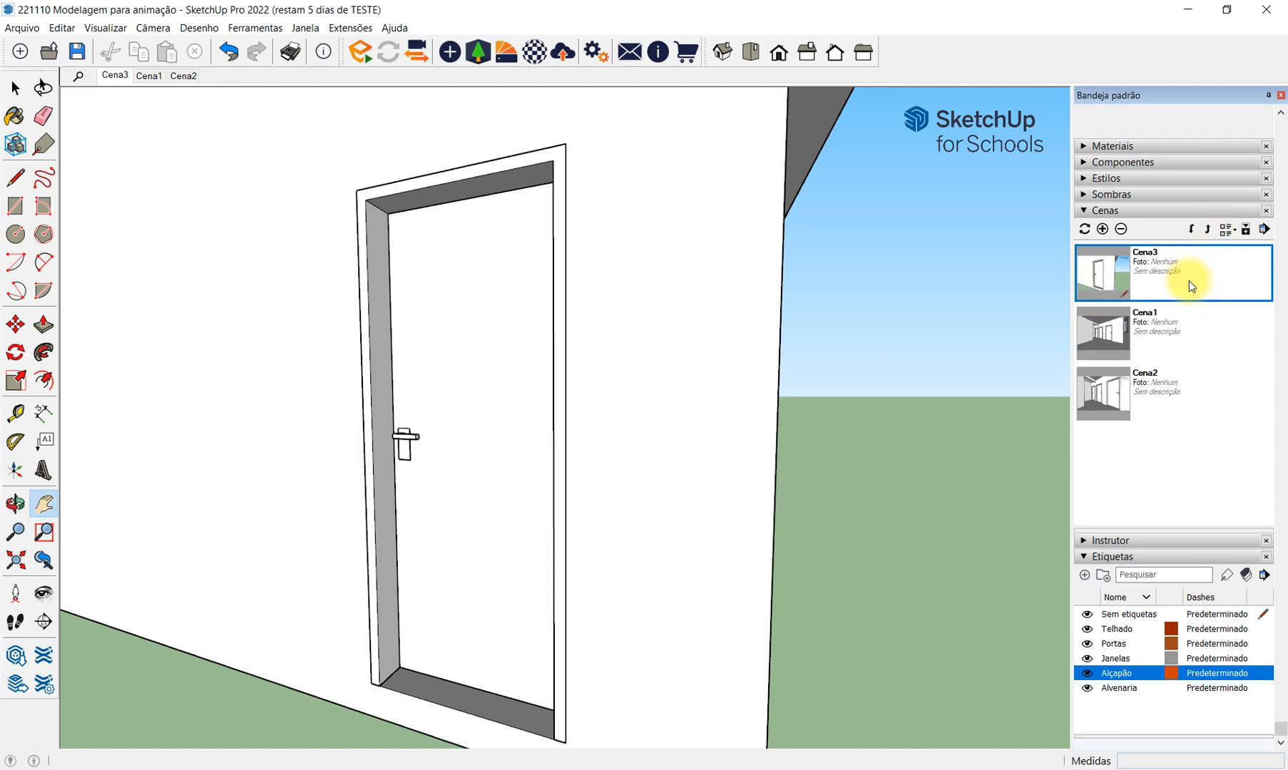
pyautogui.click(1185, 336)
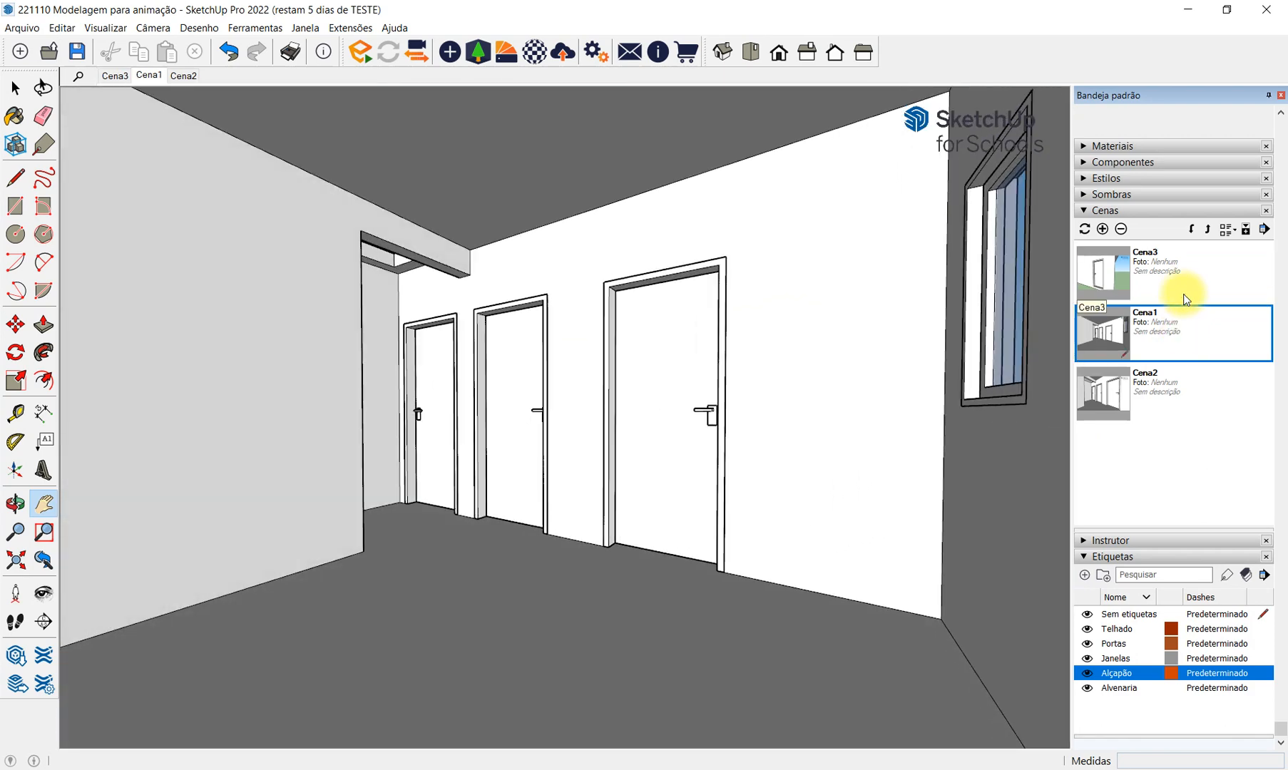
pyautogui.click(1184, 281)
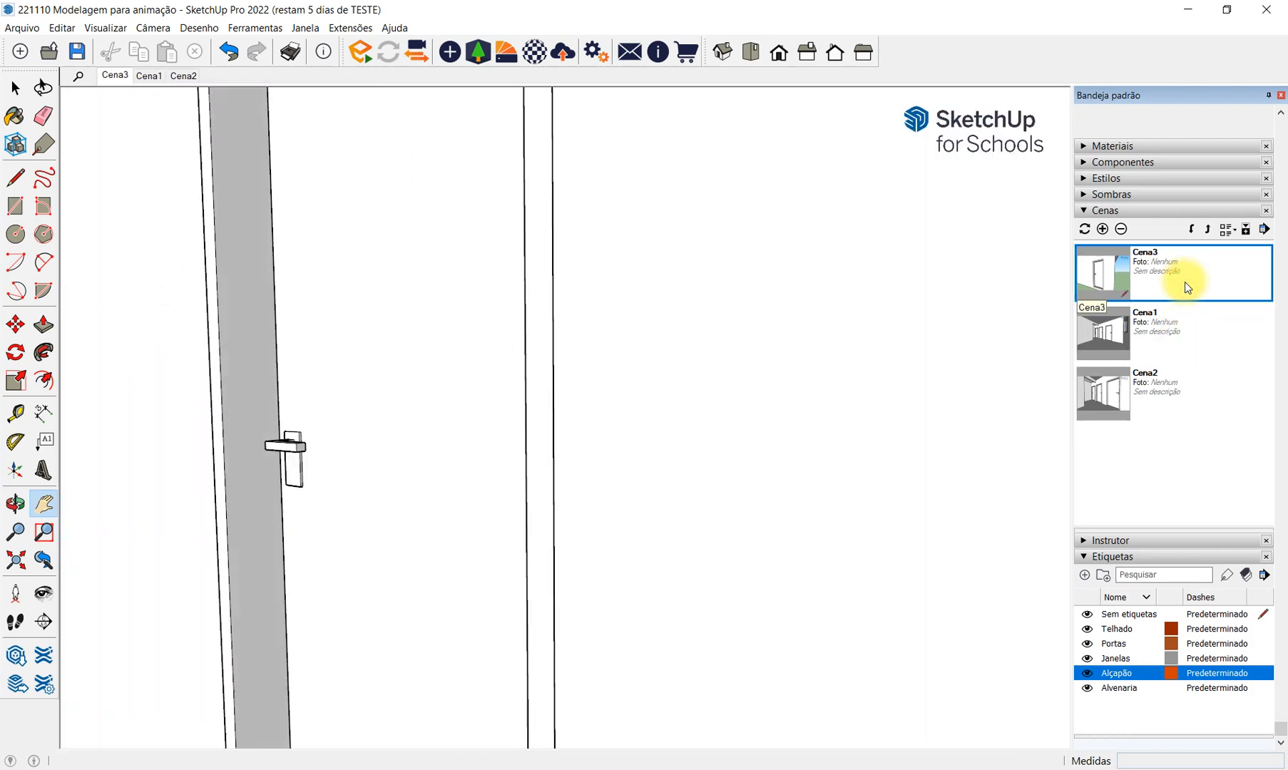
pyautogui.click(1183, 346)
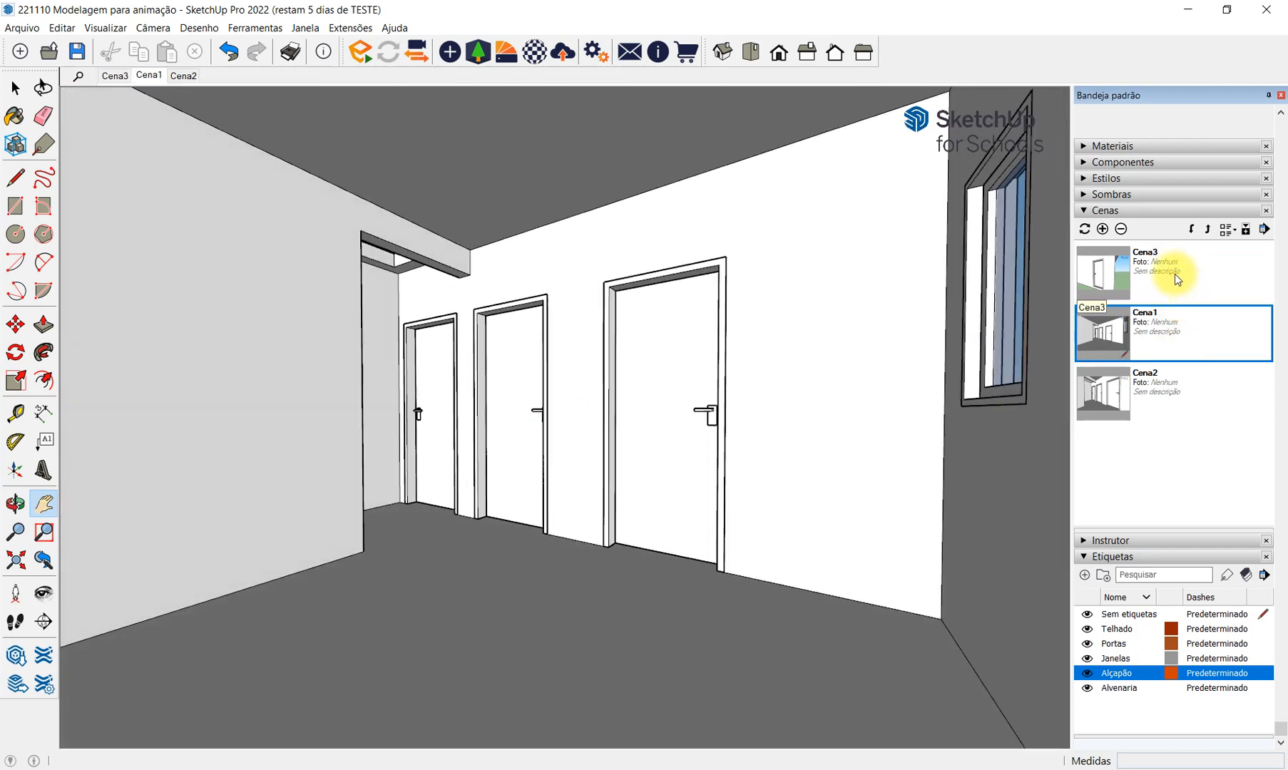
pyautogui.click(1175, 275)
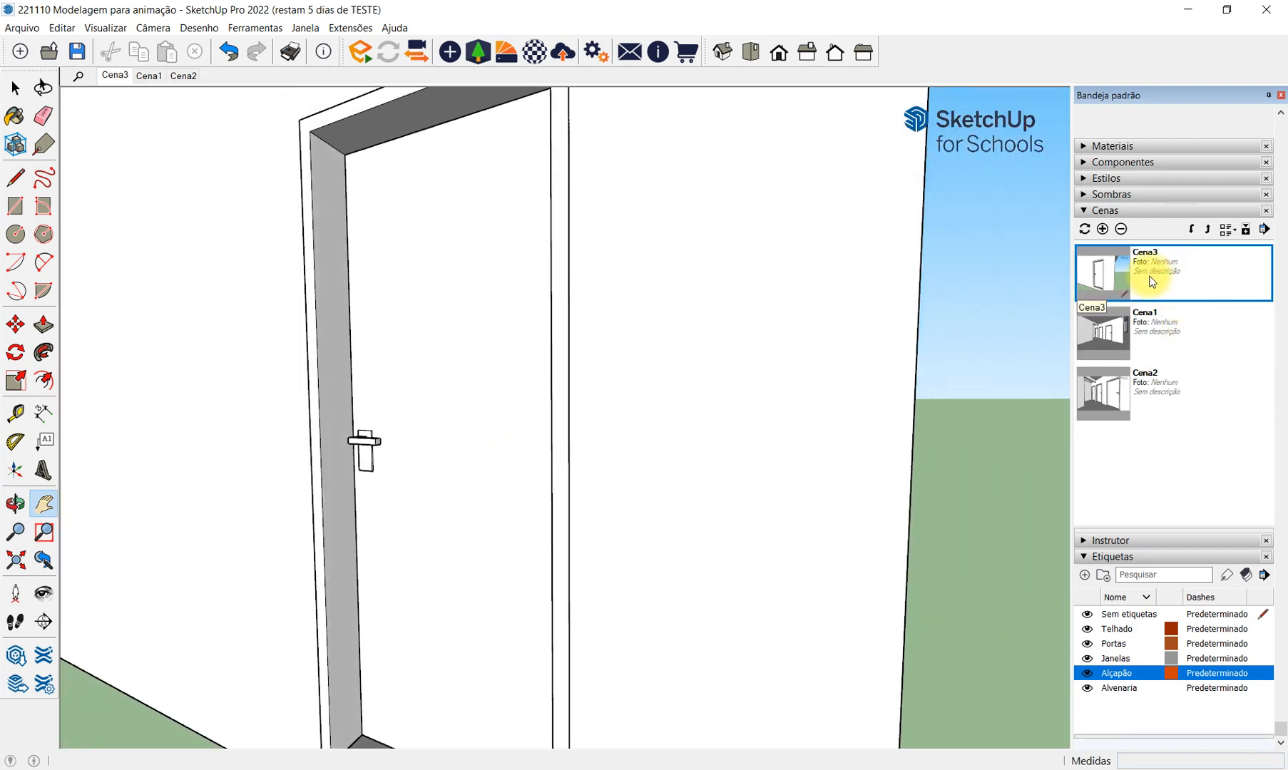
# Shift the exterior door toward the centre of the view and update Cena3 with all properties.
pyautogui.moveTo(504, 447); pyautogui.dragTo(644, 437)
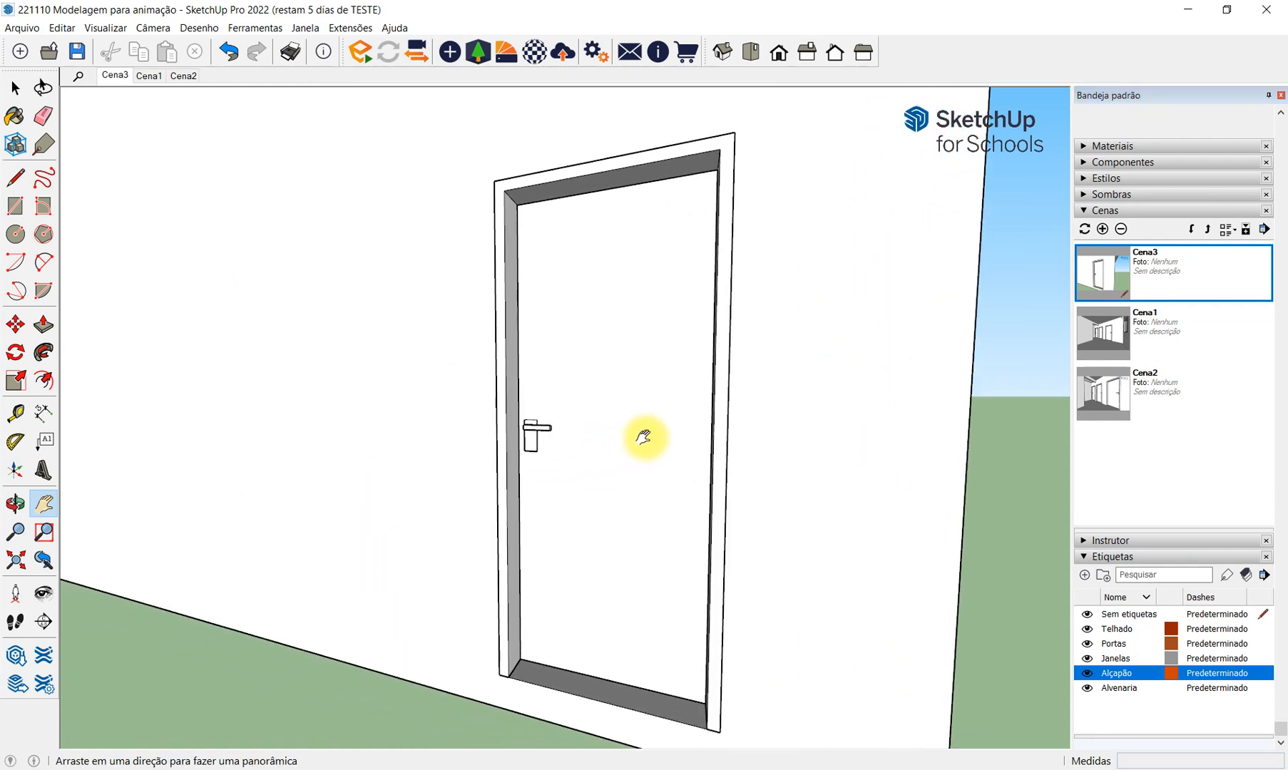
pyautogui.rightClick(1158, 284)
pyautogui.click(1183, 303)
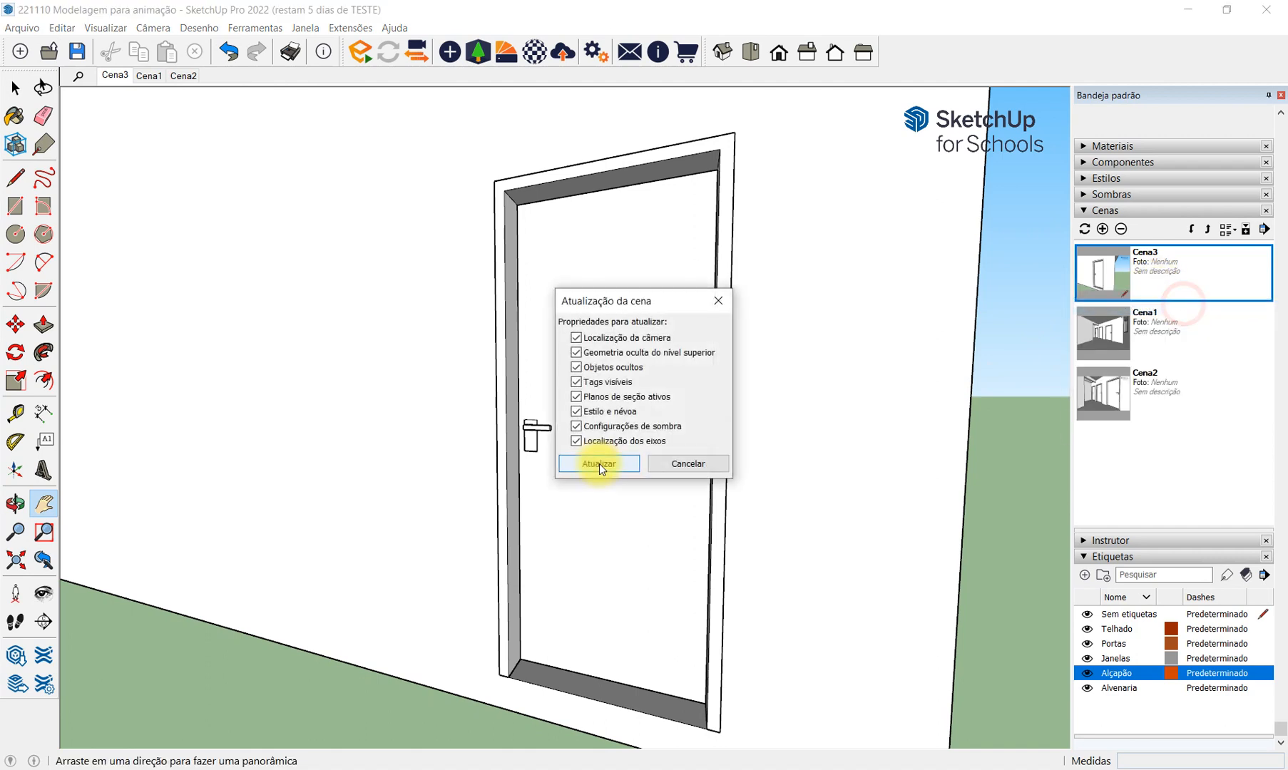
pyautogui.click(599, 464)
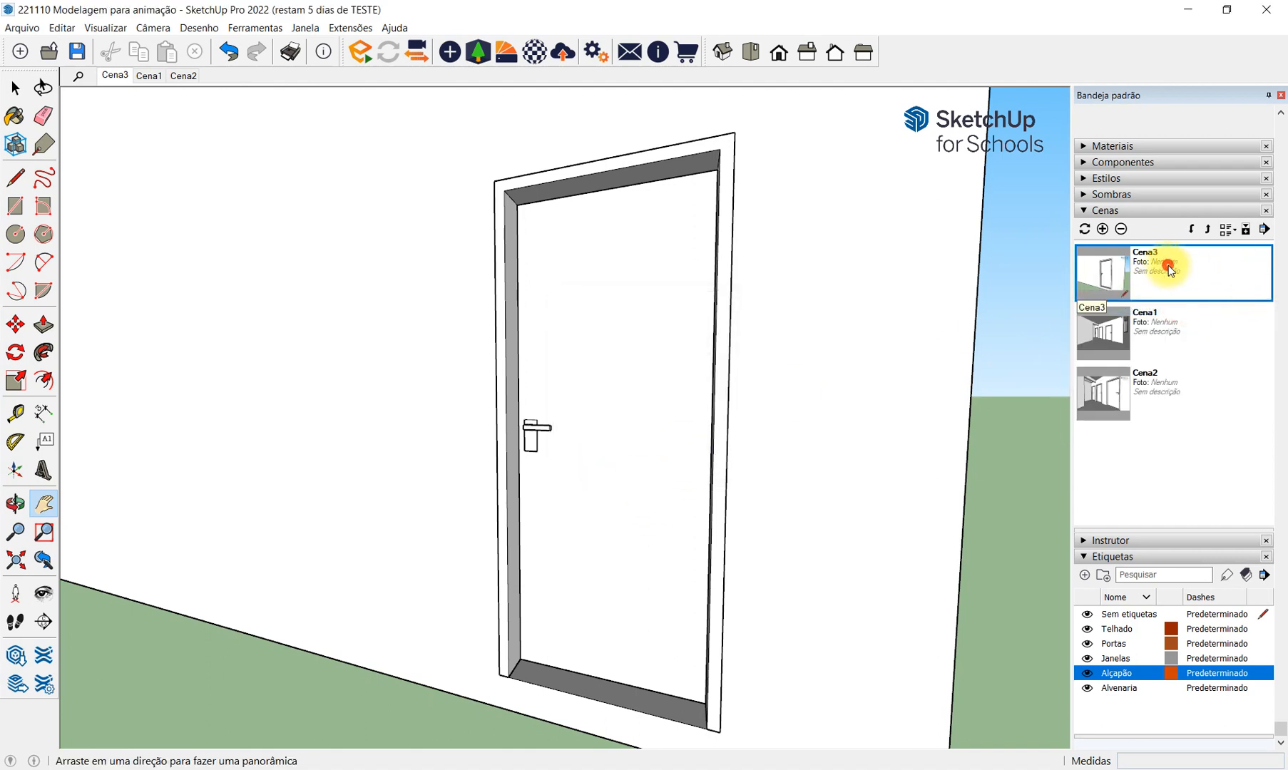
# Return to Cena3 after viewing Cena1, pan the exterior door further right in the frame and update the scene with all properties.
pyautogui.click(1173, 333)
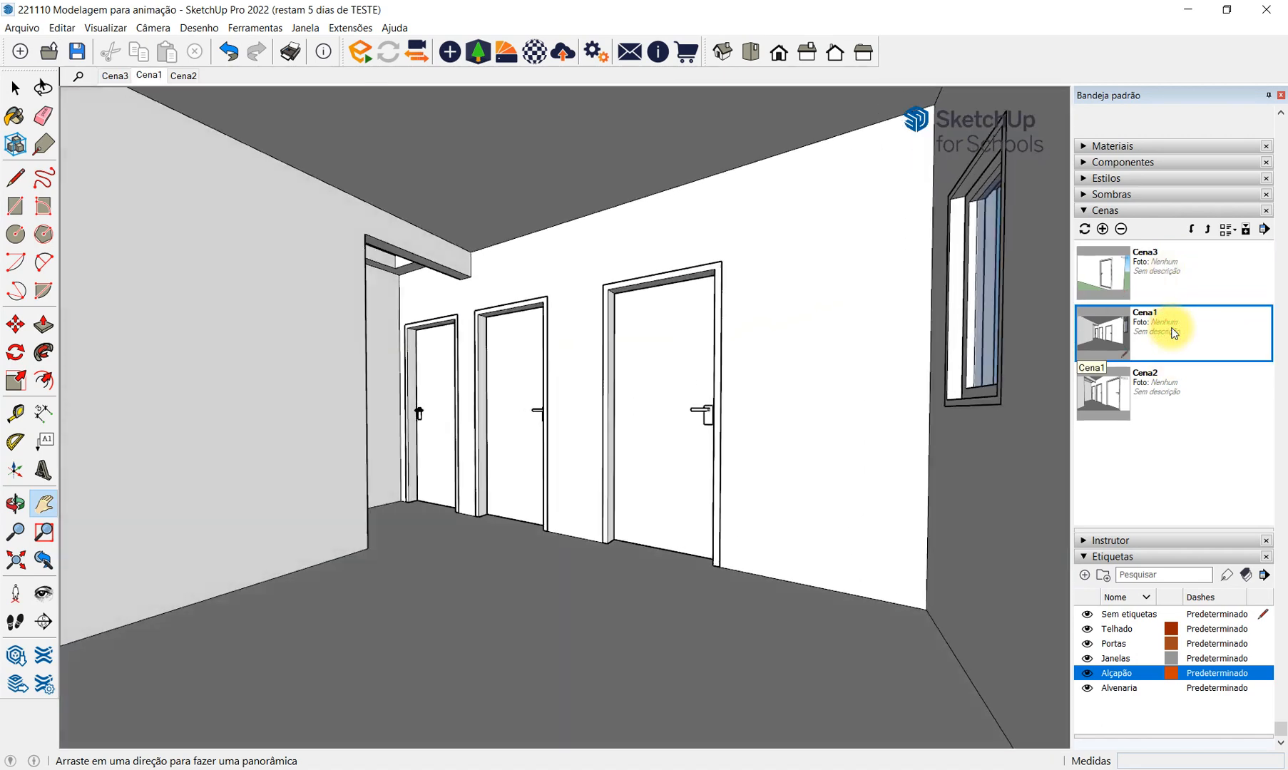
pyautogui.click(1173, 273)
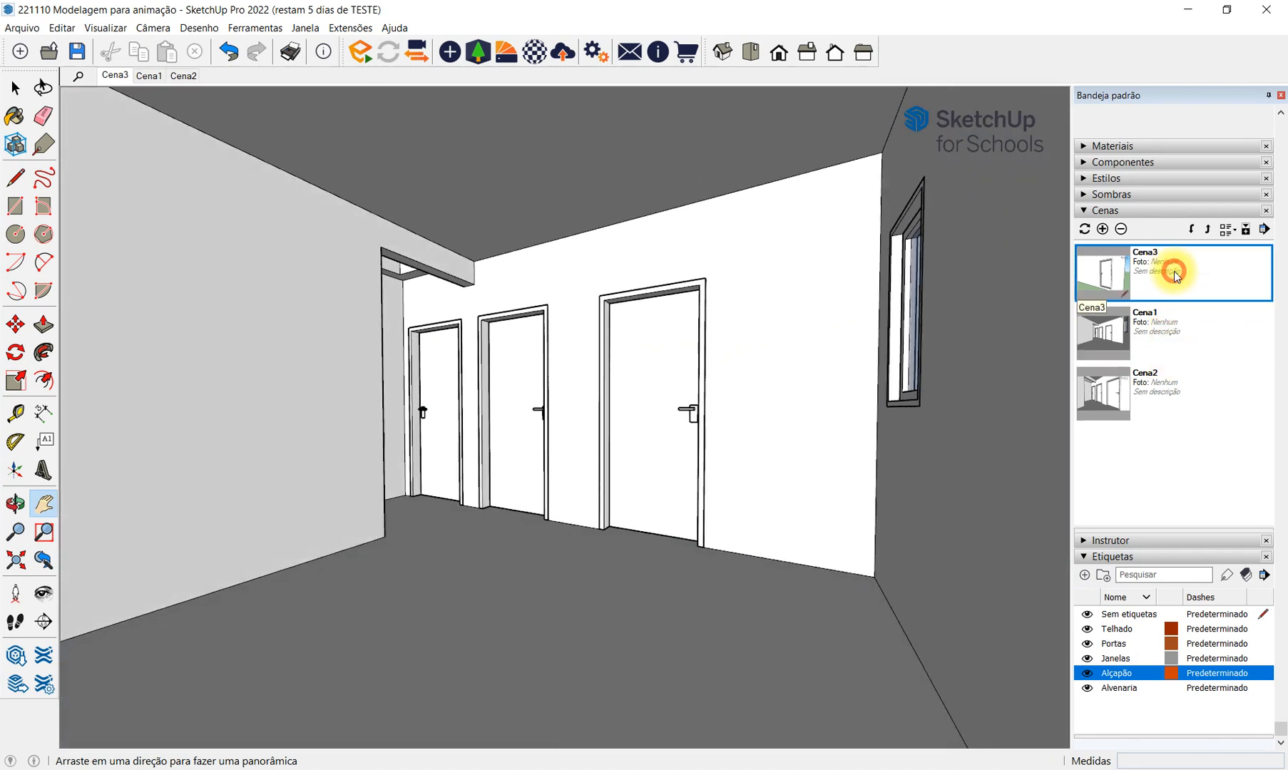
pyautogui.moveTo(681, 382); pyautogui.dragTo(768, 377)
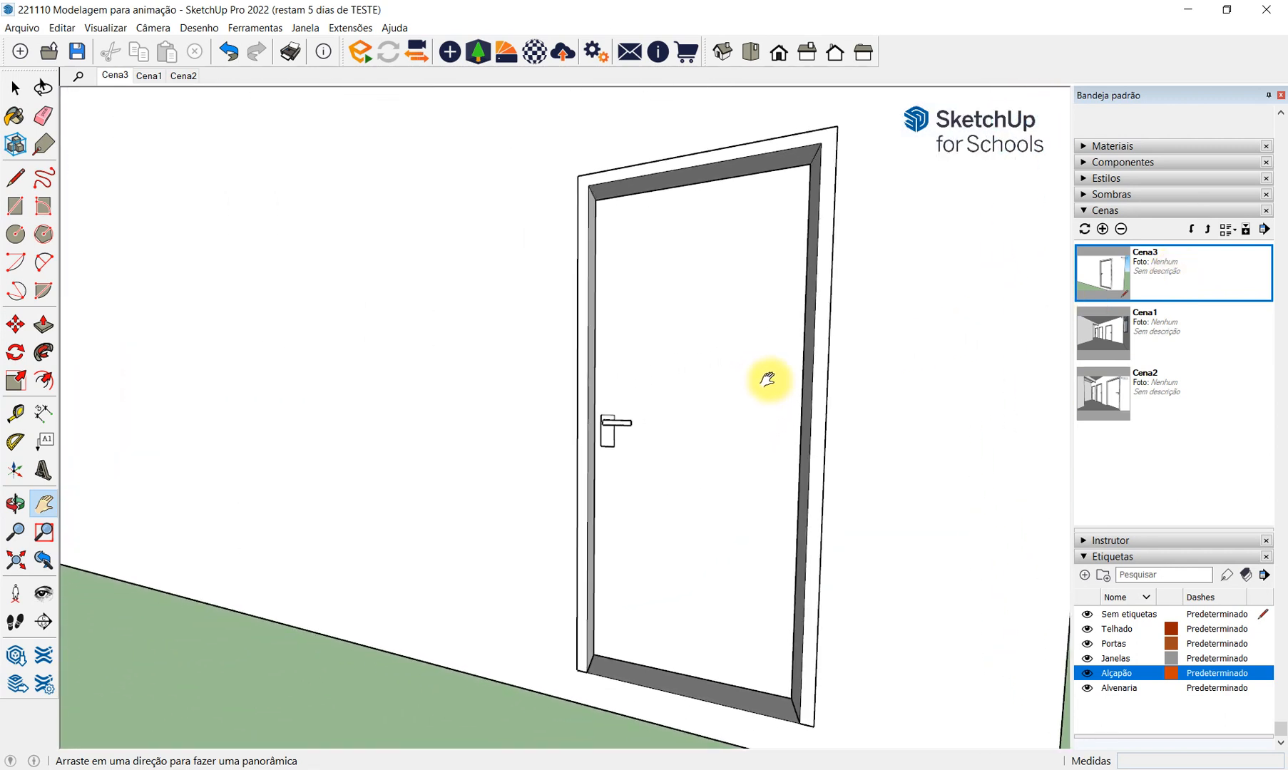
pyautogui.rightClick(1148, 281)
pyautogui.click(1148, 304)
pyautogui.click(599, 465)
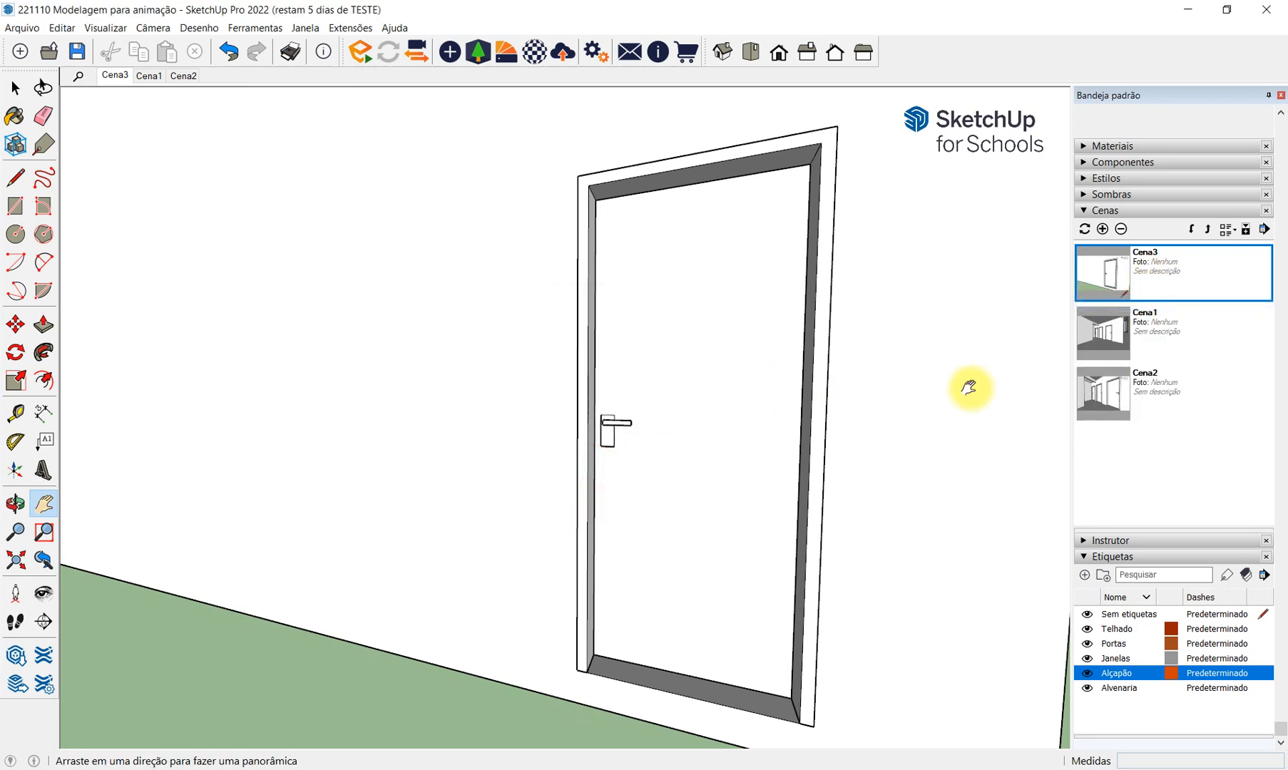
# Replay the transition from Cena3 to Cena1 and back to check the new framing of the exterior door.
pyautogui.click(1153, 281)
pyautogui.click(1159, 326)
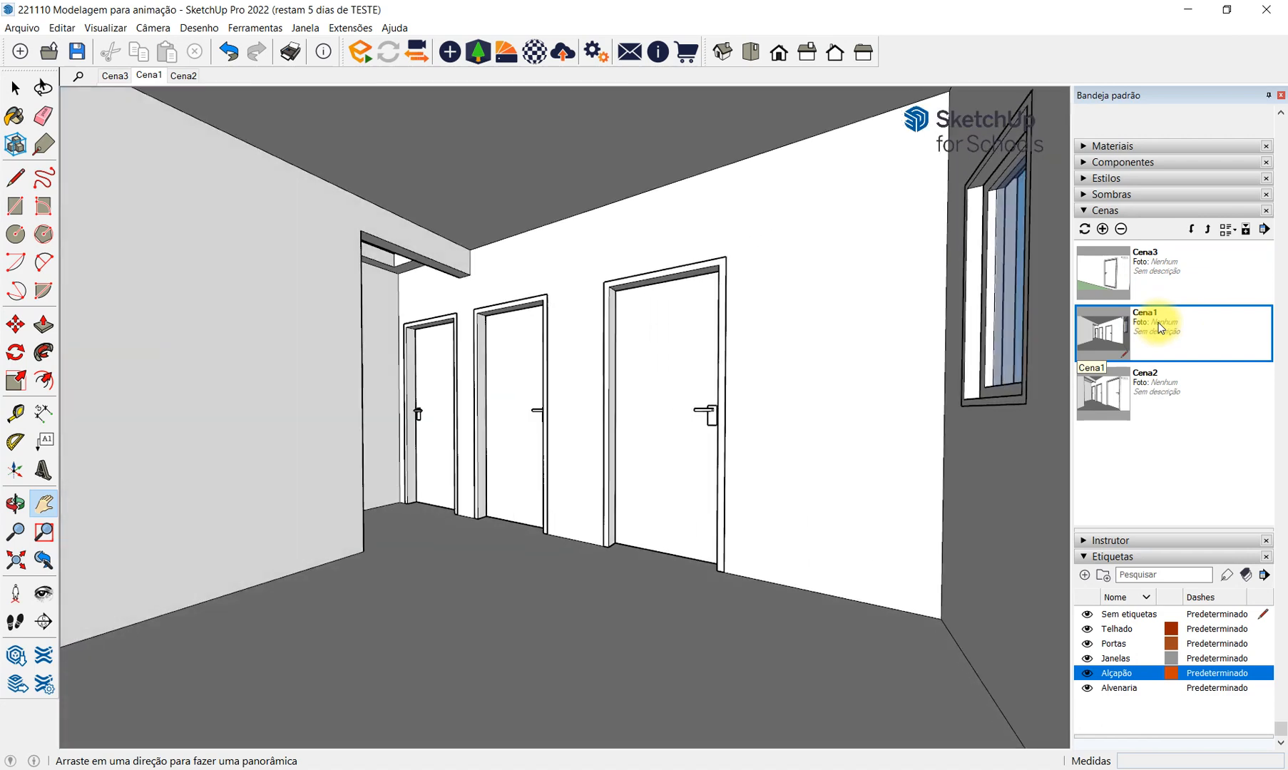
pyautogui.click(1151, 279)
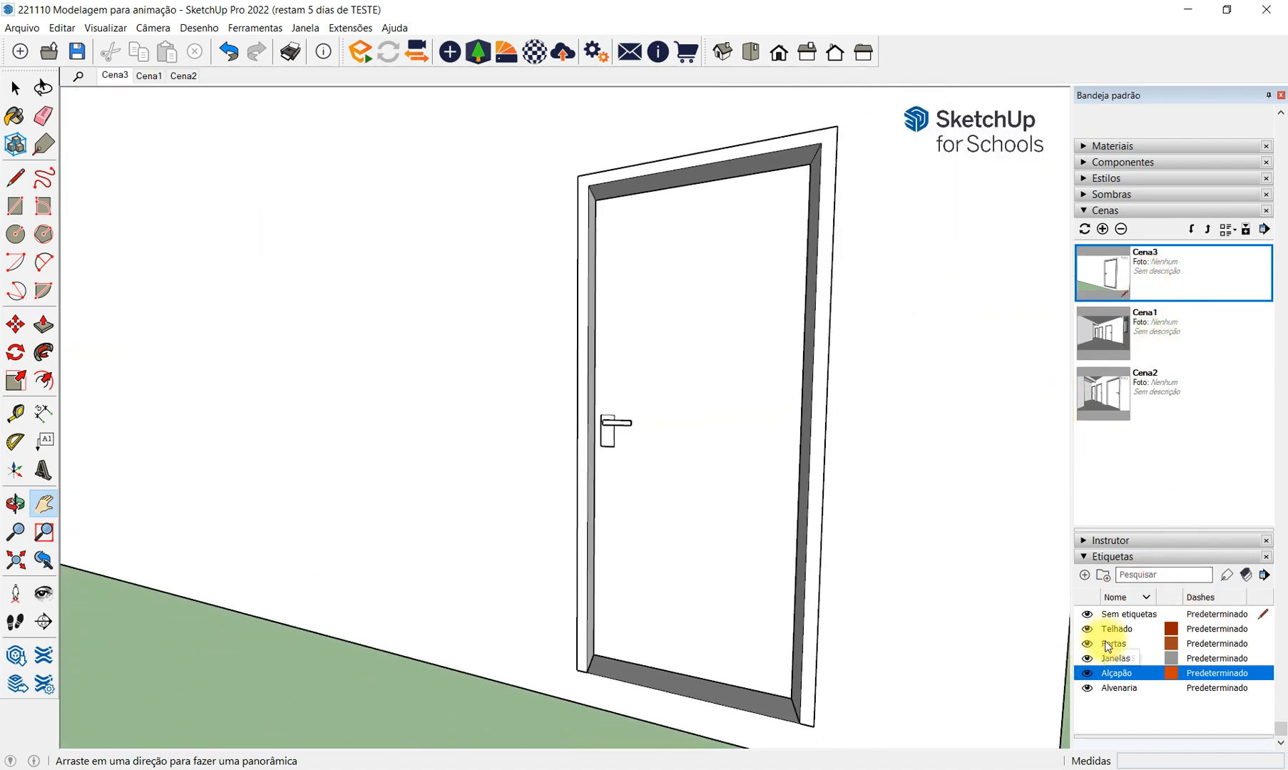
# Hide the Alvenaria tag, open the exterior door component for editing and select its door leaf.
pyautogui.click(1087, 688)
pyautogui.moveTo(905, 633); pyautogui.dragTo(711, 338, button='middle')
pyautogui.press('space')
pyautogui.doubleClick(703, 371)
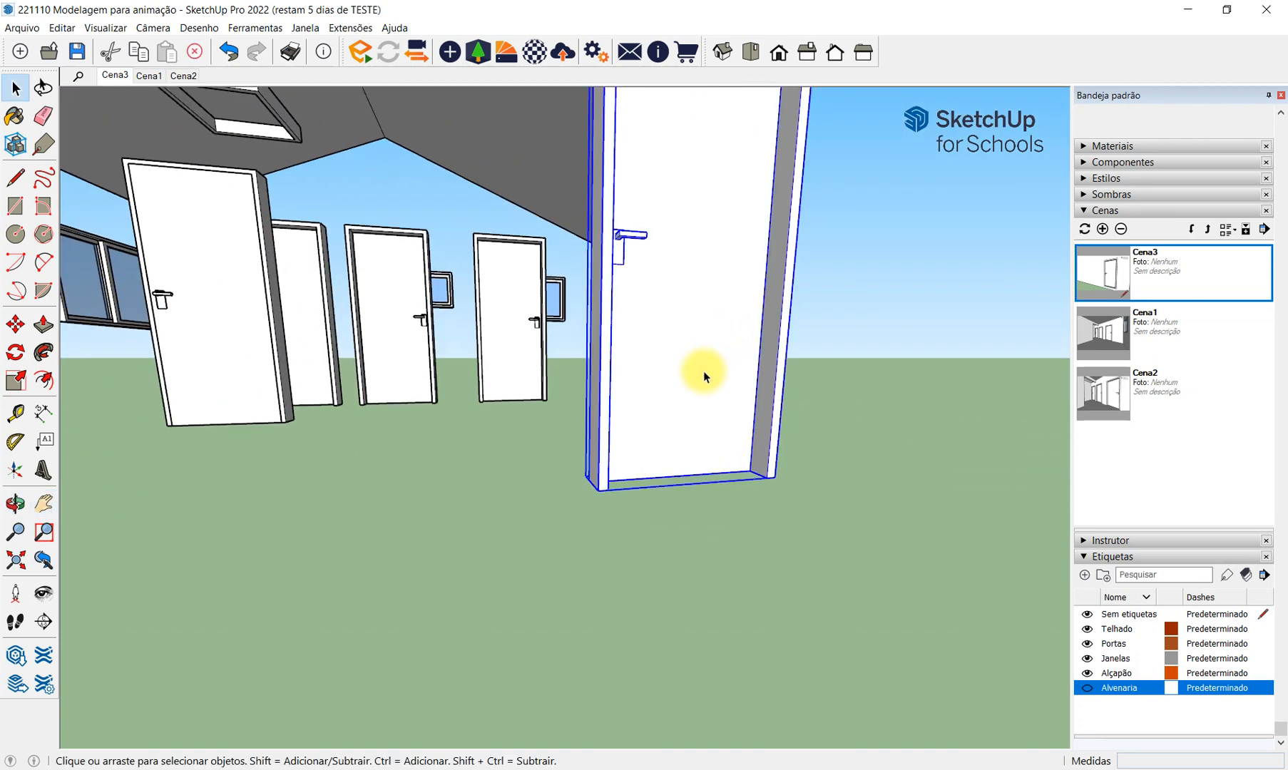
pyautogui.scroll(2, 720, 436)
pyautogui.scroll(1, 719, 437)
pyautogui.moveTo(659, 589); pyautogui.dragTo(634, 251, button='middle')
pyautogui.click(630, 356)
pyautogui.moveTo(727, 416); pyautogui.dragTo(742, 450, button='middle')
# Rotate the exterior door's leaf open about its hinge-side corner, leave the component and show the Alvenaria tag again.
pyautogui.press('q')
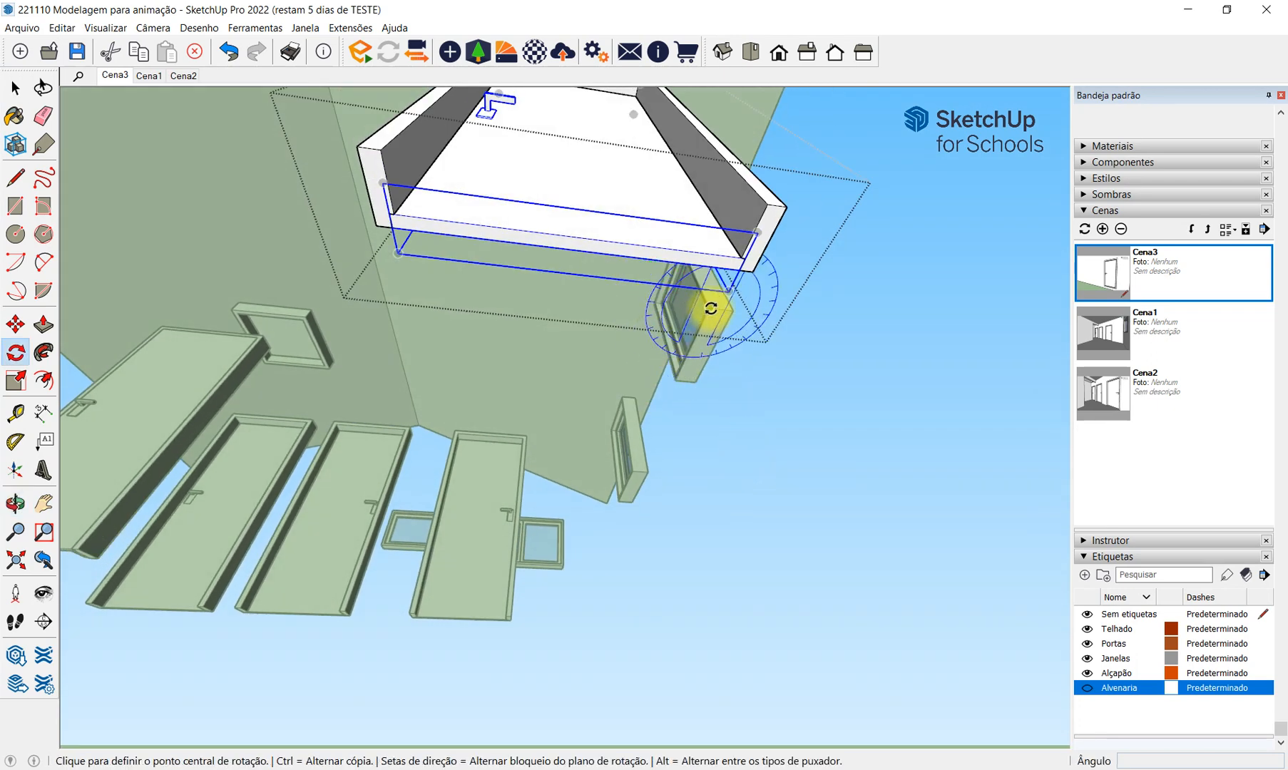
pyautogui.click(740, 269)
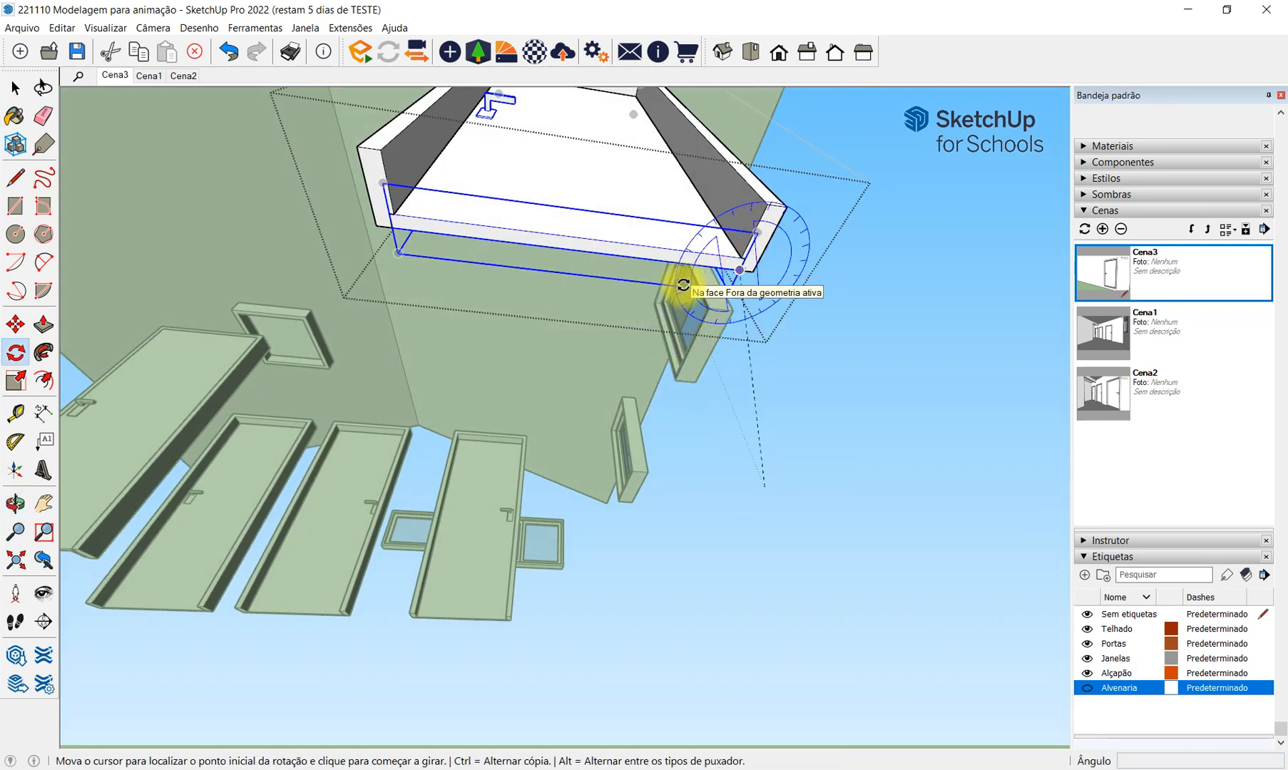
pyautogui.click(569, 255)
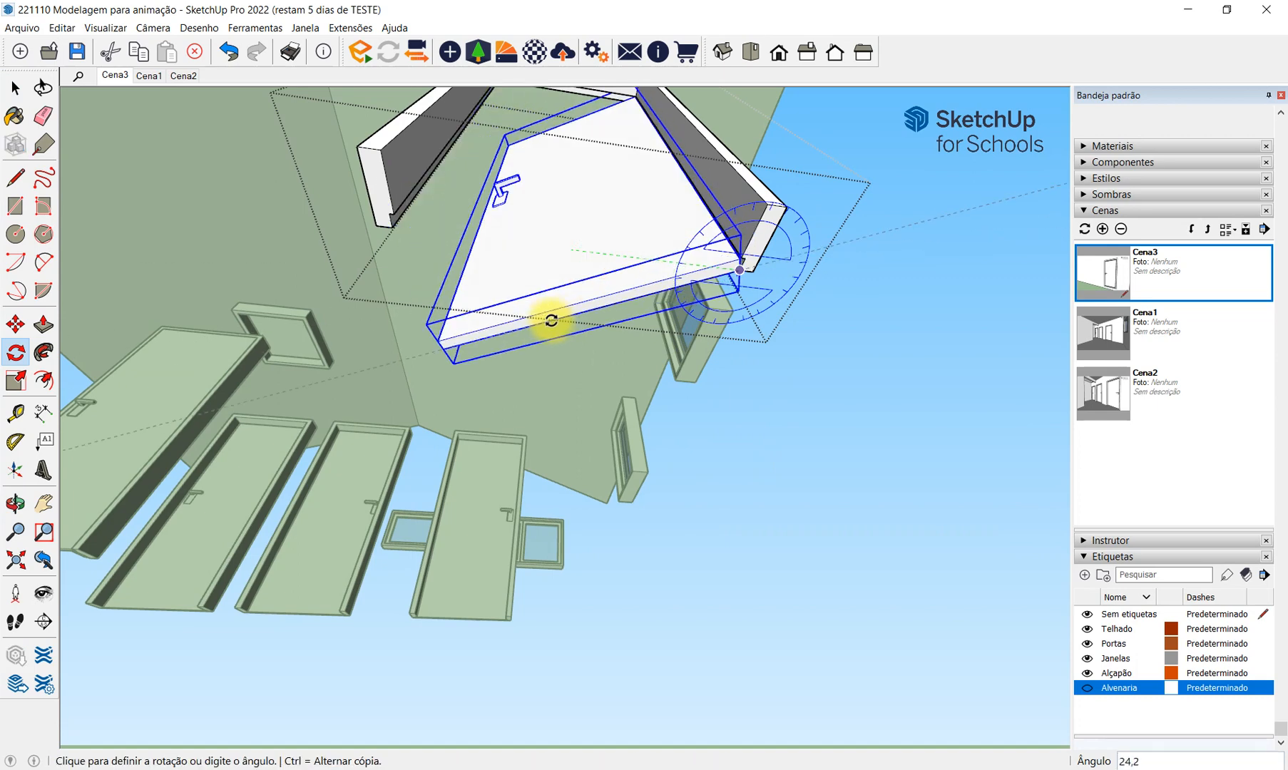
pyautogui.click(651, 387)
pyautogui.moveTo(658, 396); pyautogui.dragTo(825, 692, button='middle')
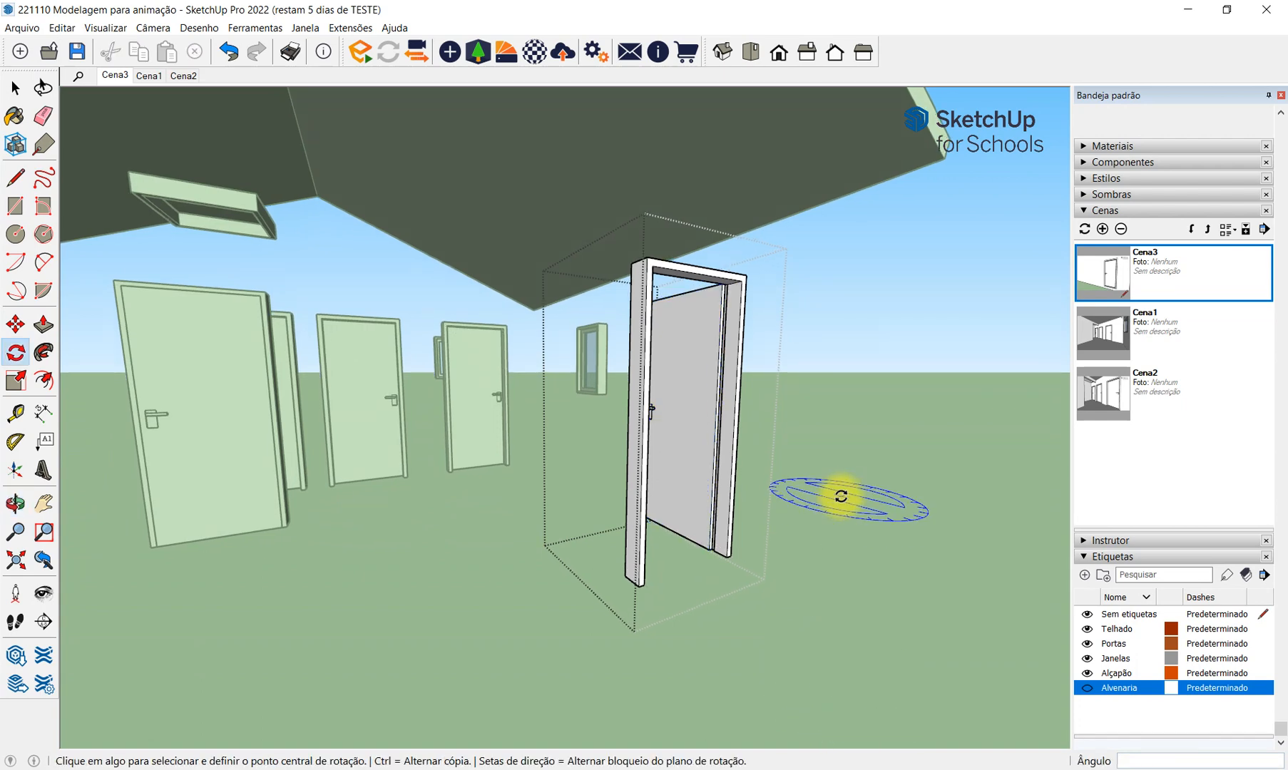
pyautogui.press('space')
pyautogui.click(905, 544)
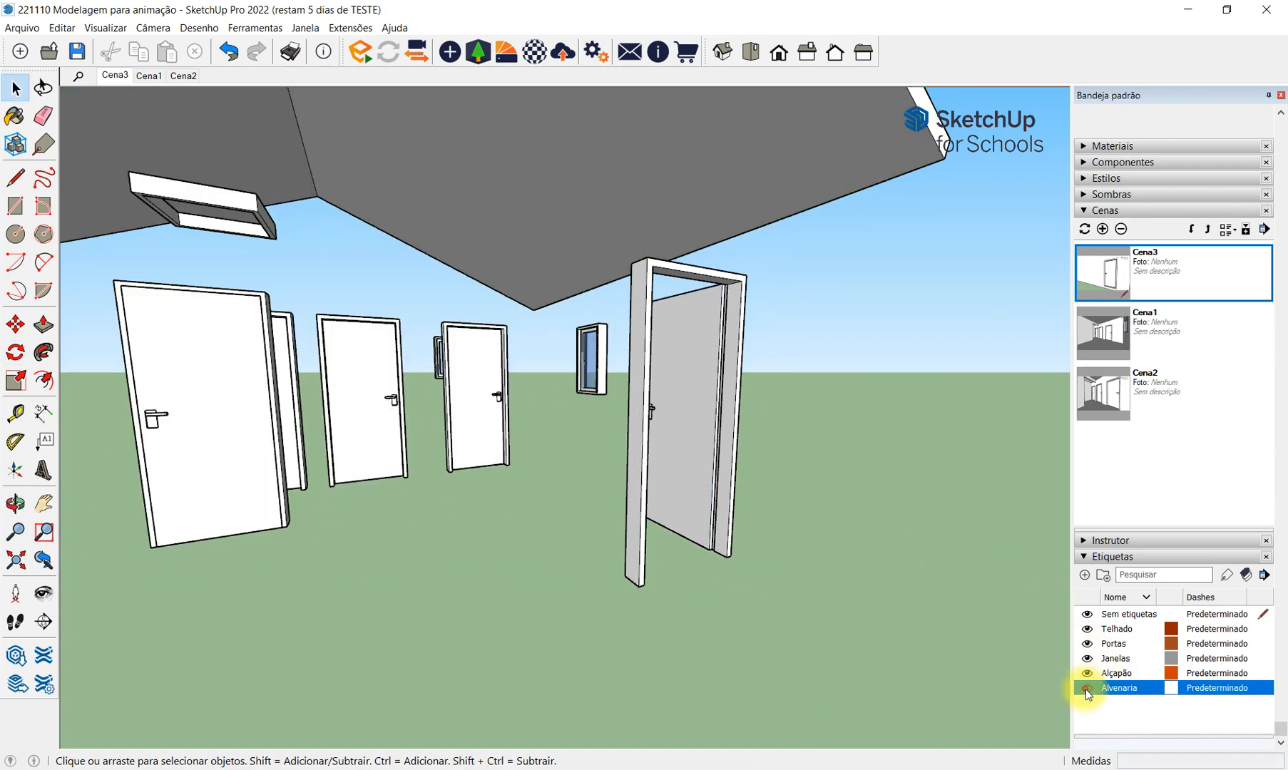
pyautogui.click(1086, 687)
# Play Cena3, Cena1 and Cena2 in order to check the walk through the opened exterior door.
pyautogui.doubleClick(1180, 280)
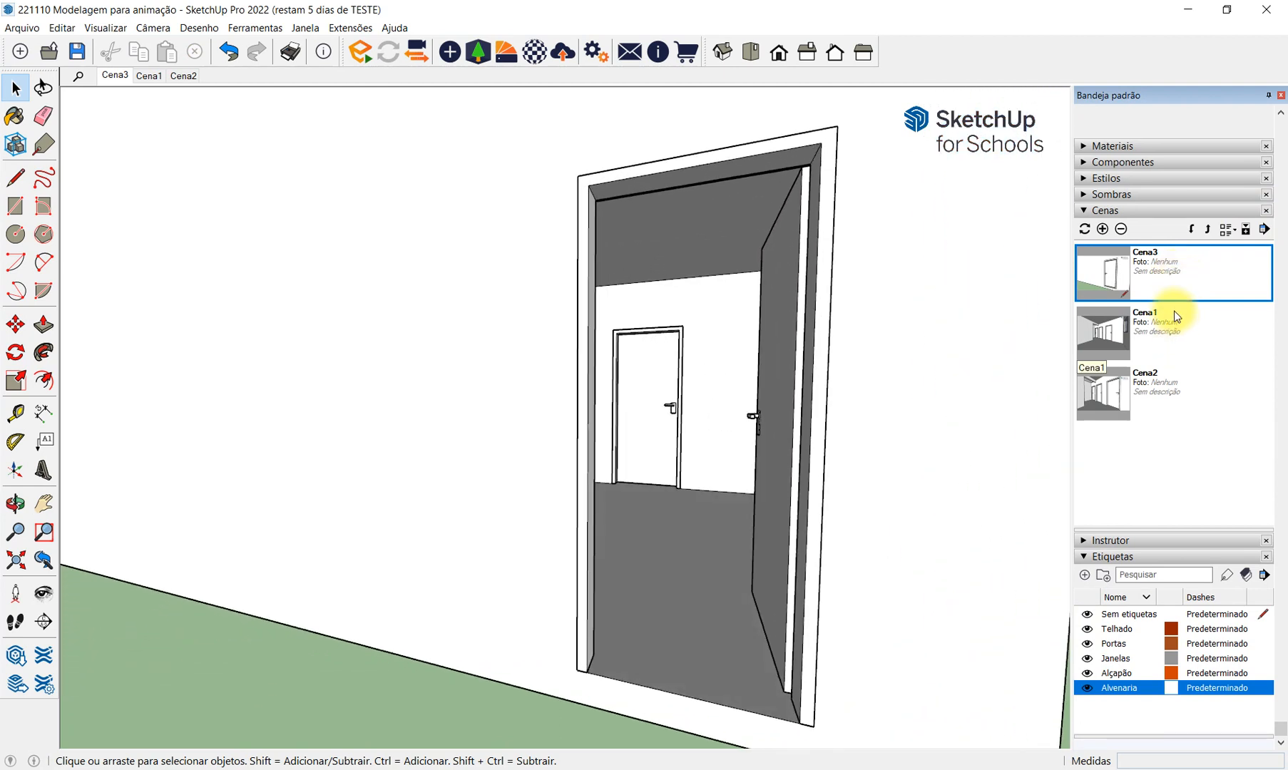
pyautogui.click(1174, 341)
pyautogui.doubleClick(1174, 342)
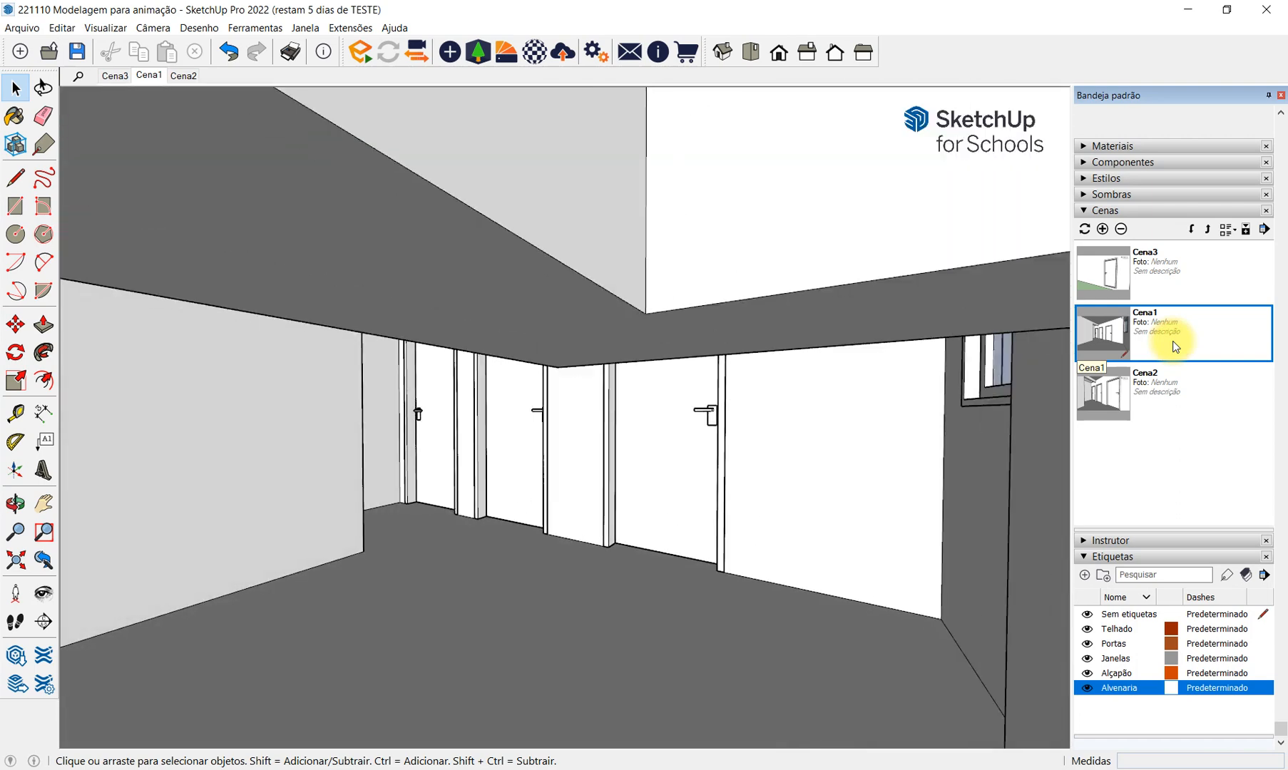
pyautogui.doubleClick(1183, 389)
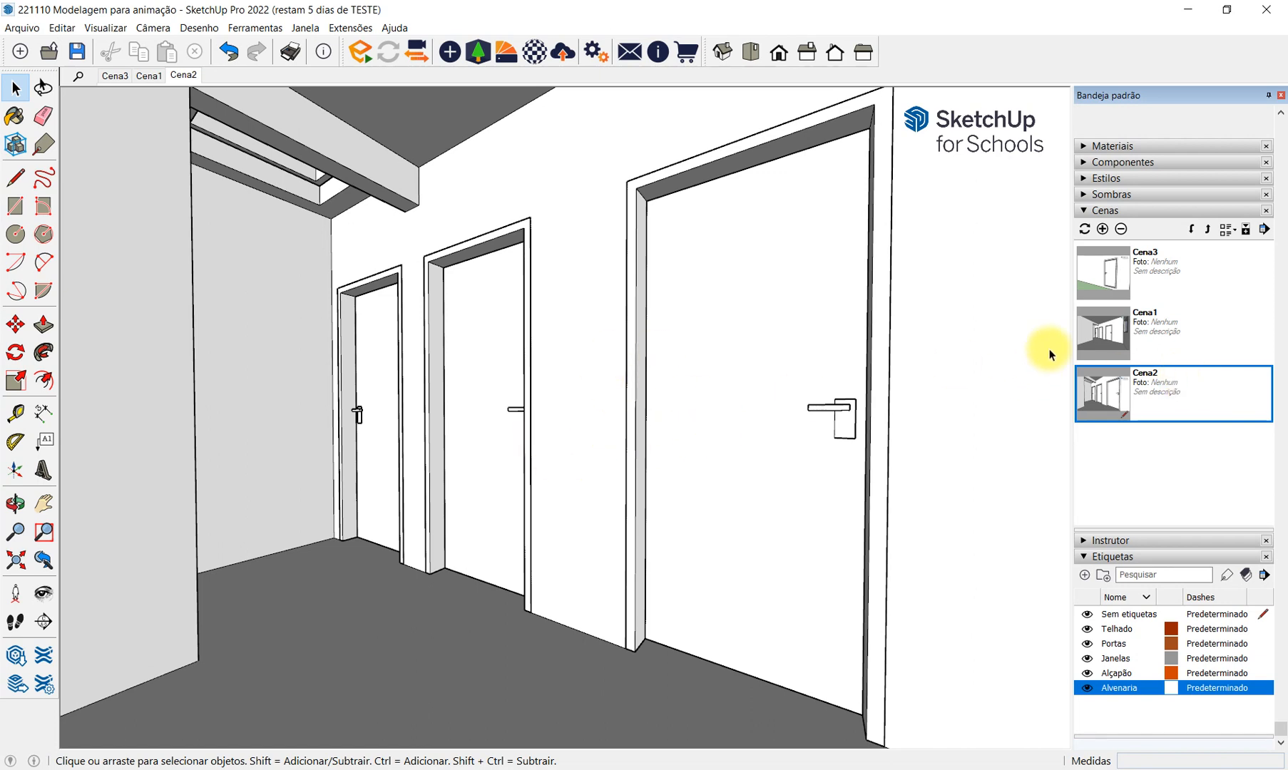
# Pan the Cena1 view clear of the element blocking the interior doors and update Cena1 with all properties.
pyautogui.click(1213, 330)
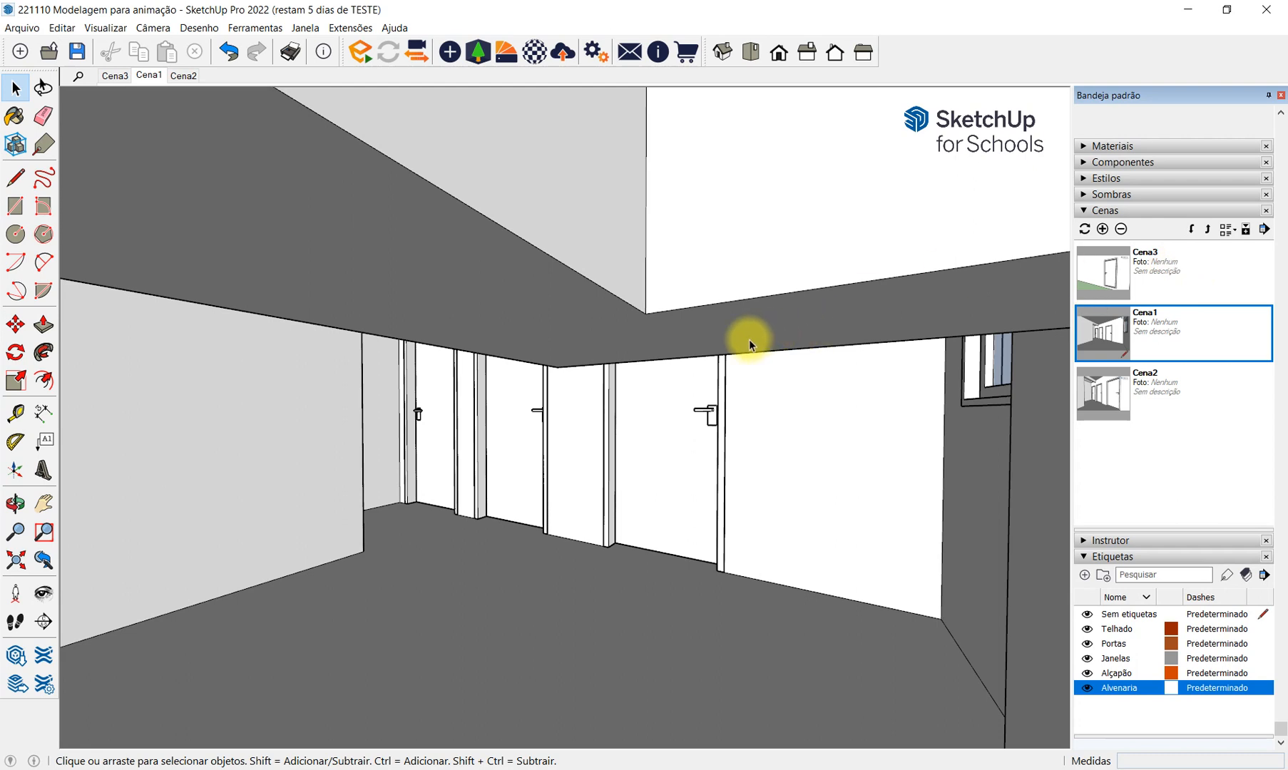
pyautogui.press('h')
pyautogui.moveTo(705, 218); pyautogui.dragTo(730, 297)
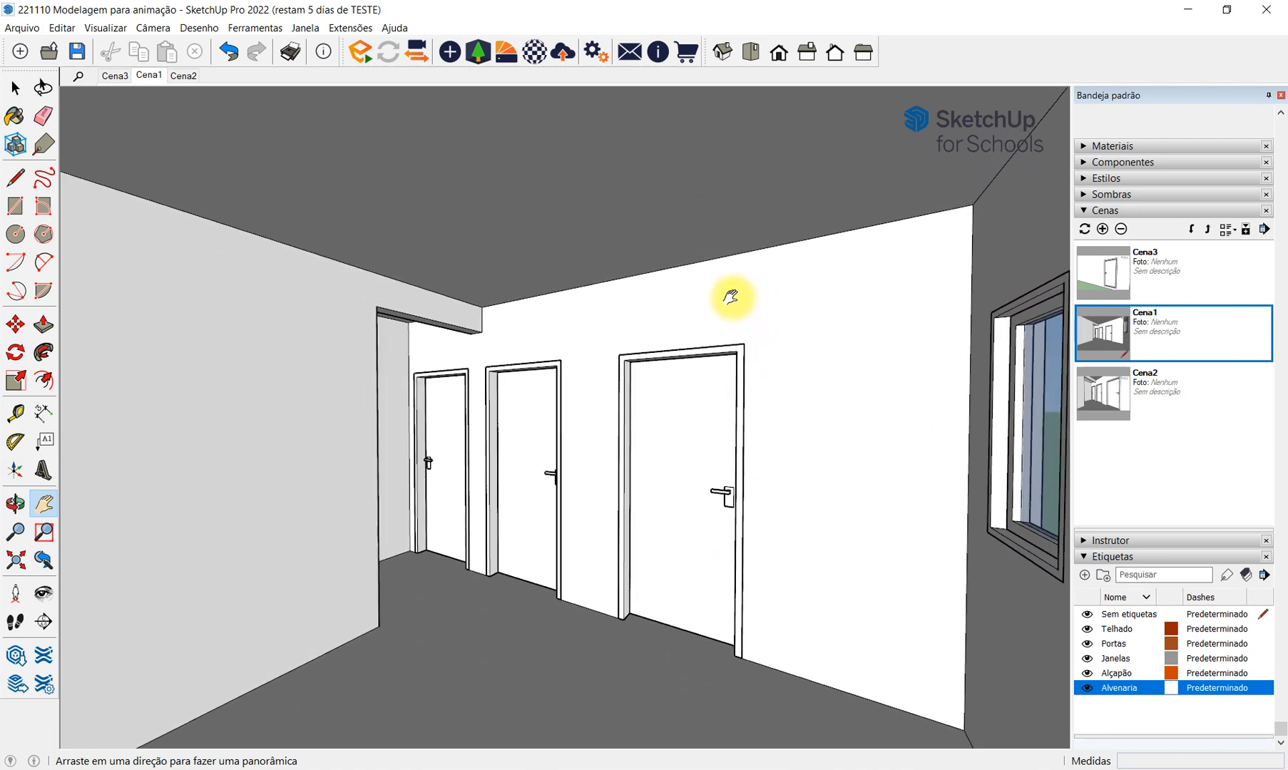
pyautogui.rightClick(1185, 323)
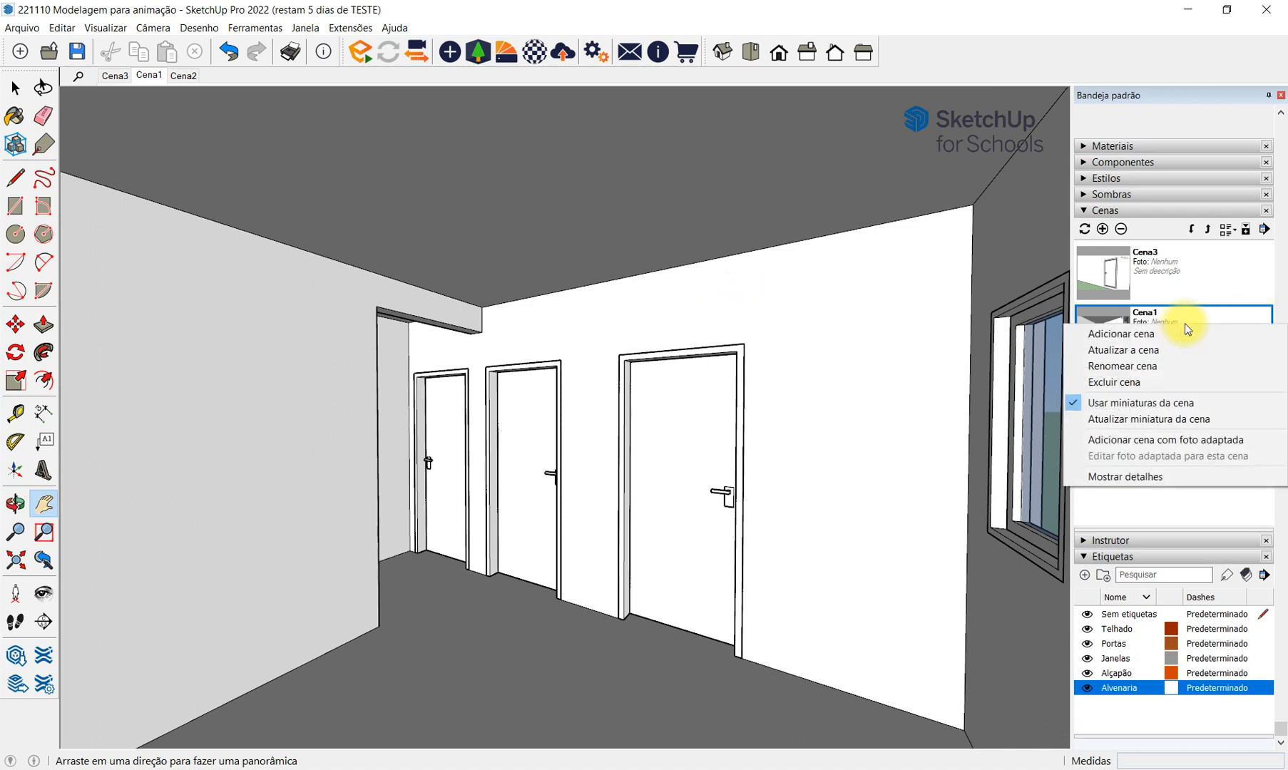
pyautogui.click(1175, 349)
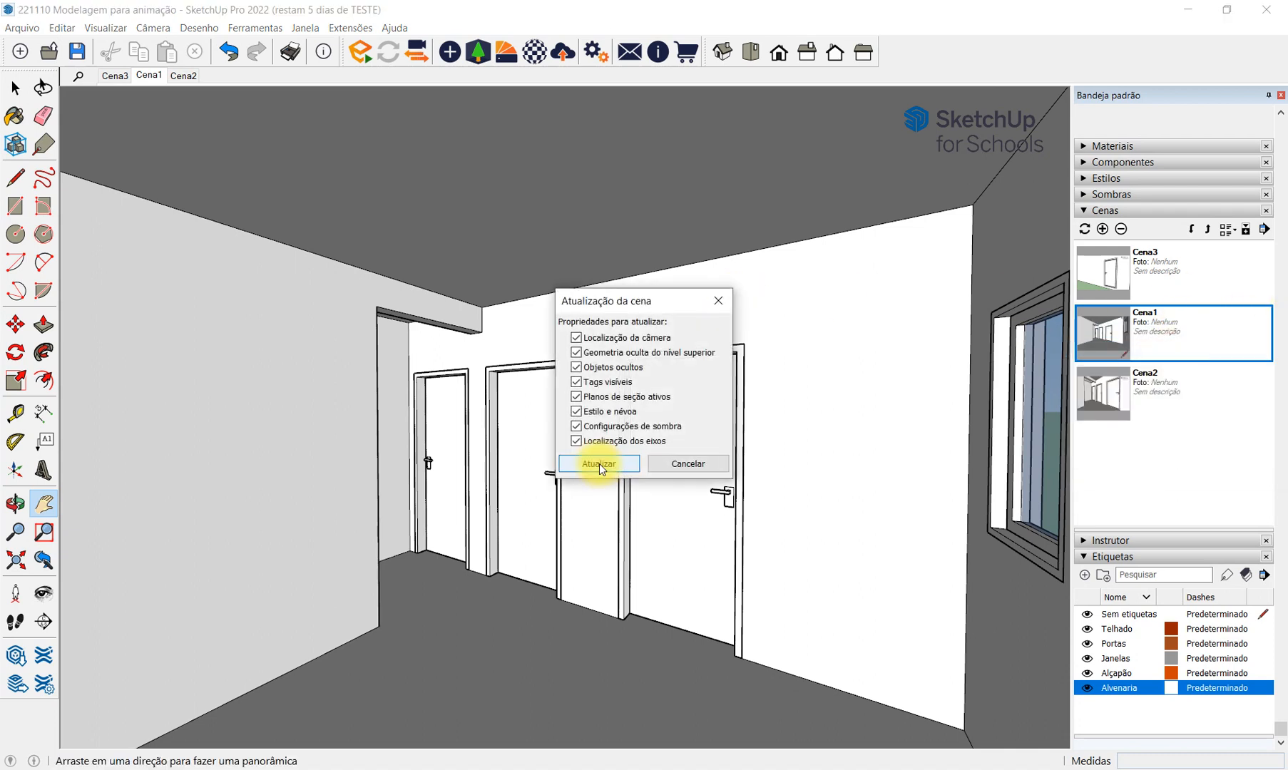
pyautogui.click(599, 464)
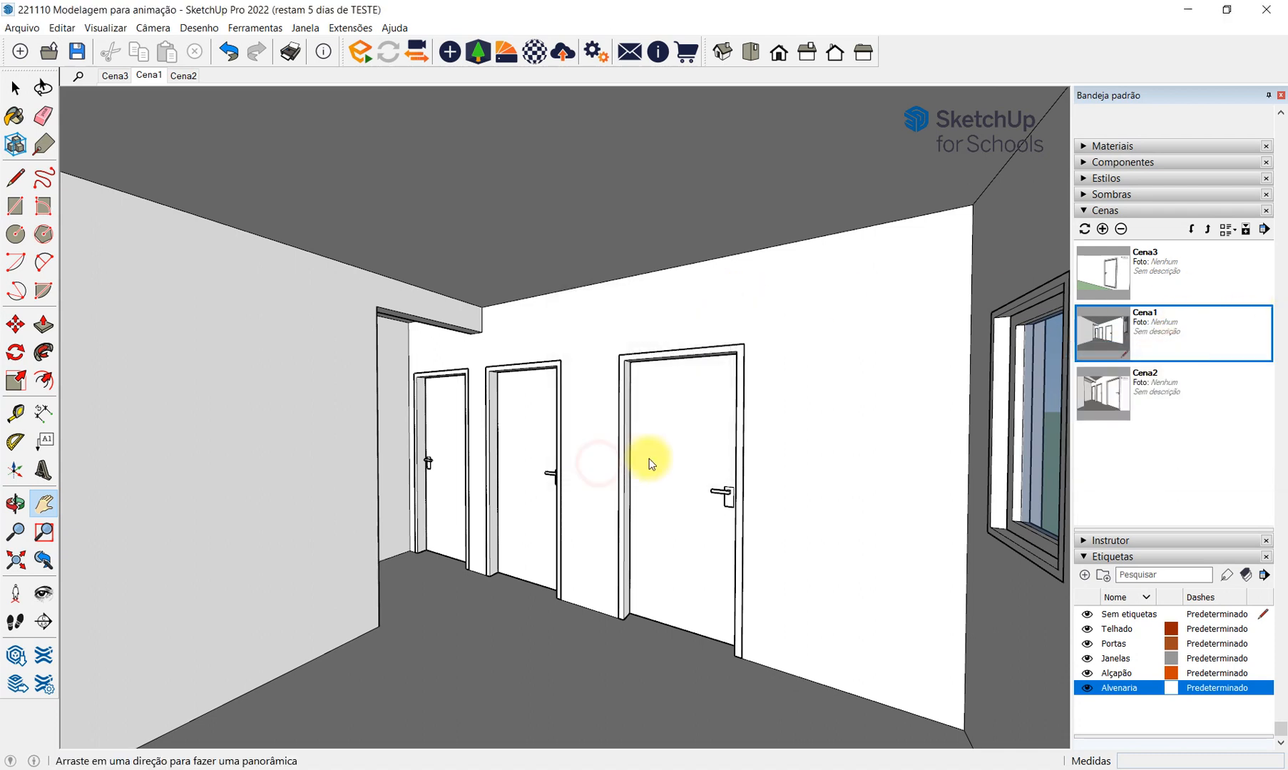
# Replay Cena3, Cena1 and Cena2 in order to check the reframed Cena1.
pyautogui.doubleClick(1177, 267)
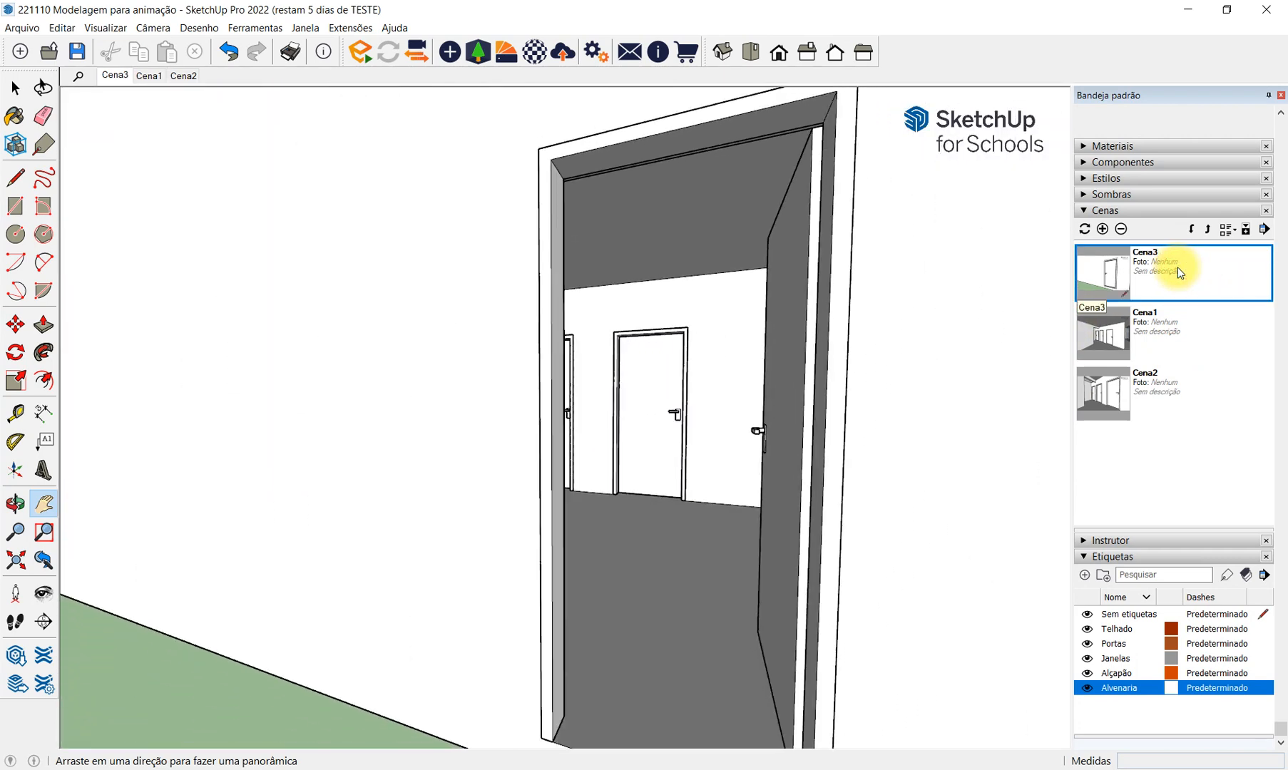
pyautogui.doubleClick(1170, 332)
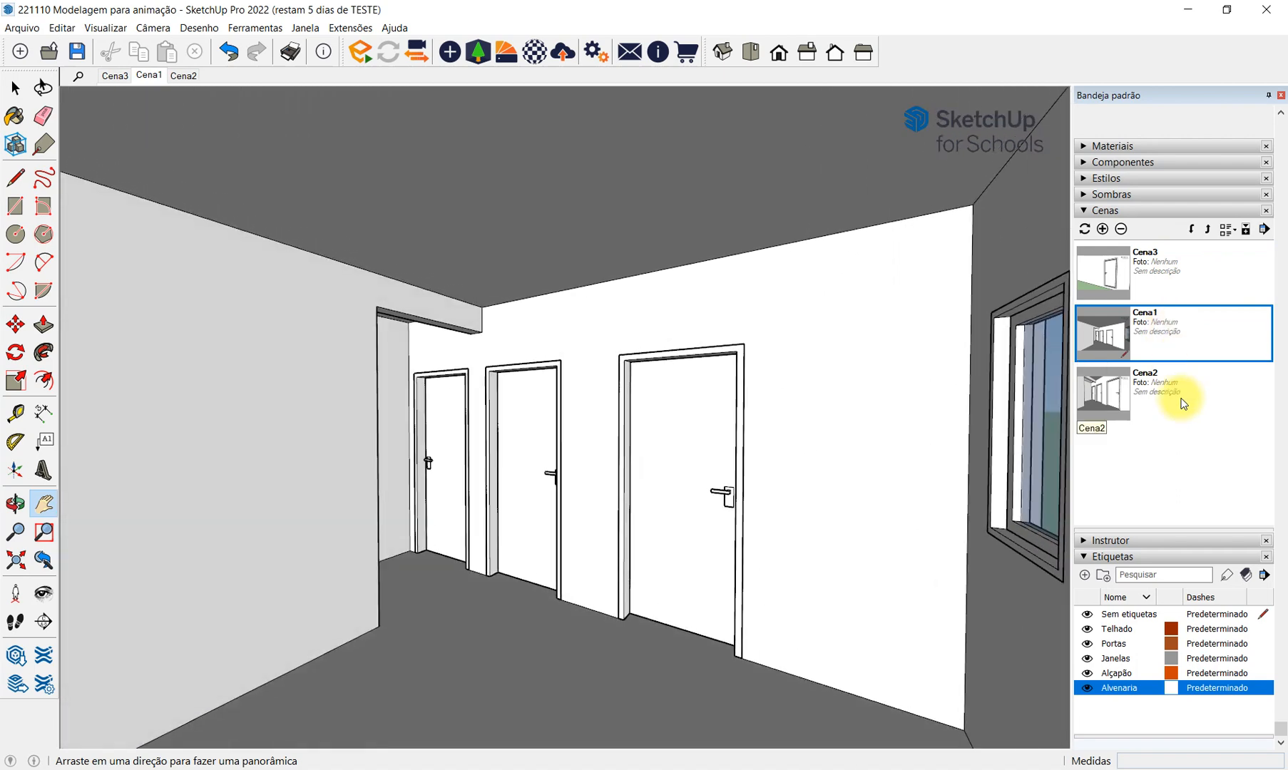
pyautogui.doubleClick(1183, 392)
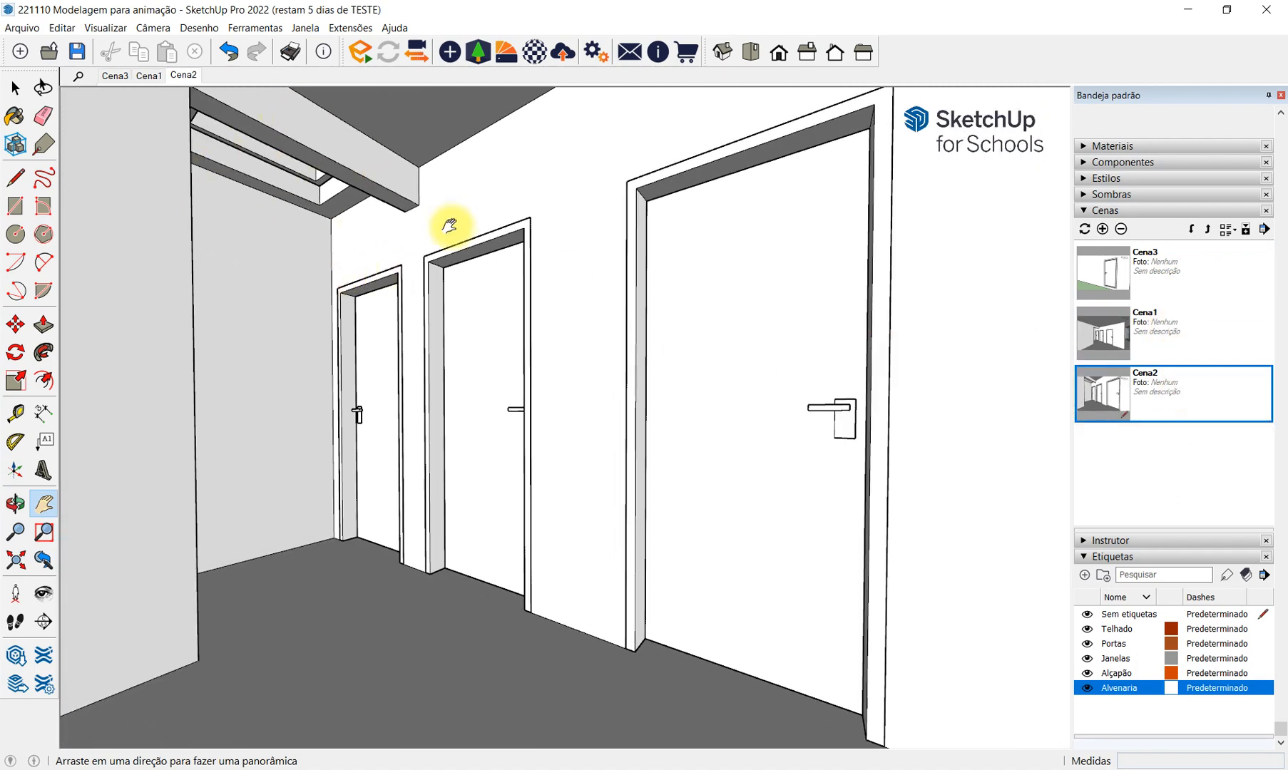
# Open Cena3's name for editing in the scene details, examine its saved properties and return to the Cena3 view.
pyautogui.click(1167, 280)
pyautogui.rightClick(1164, 270)
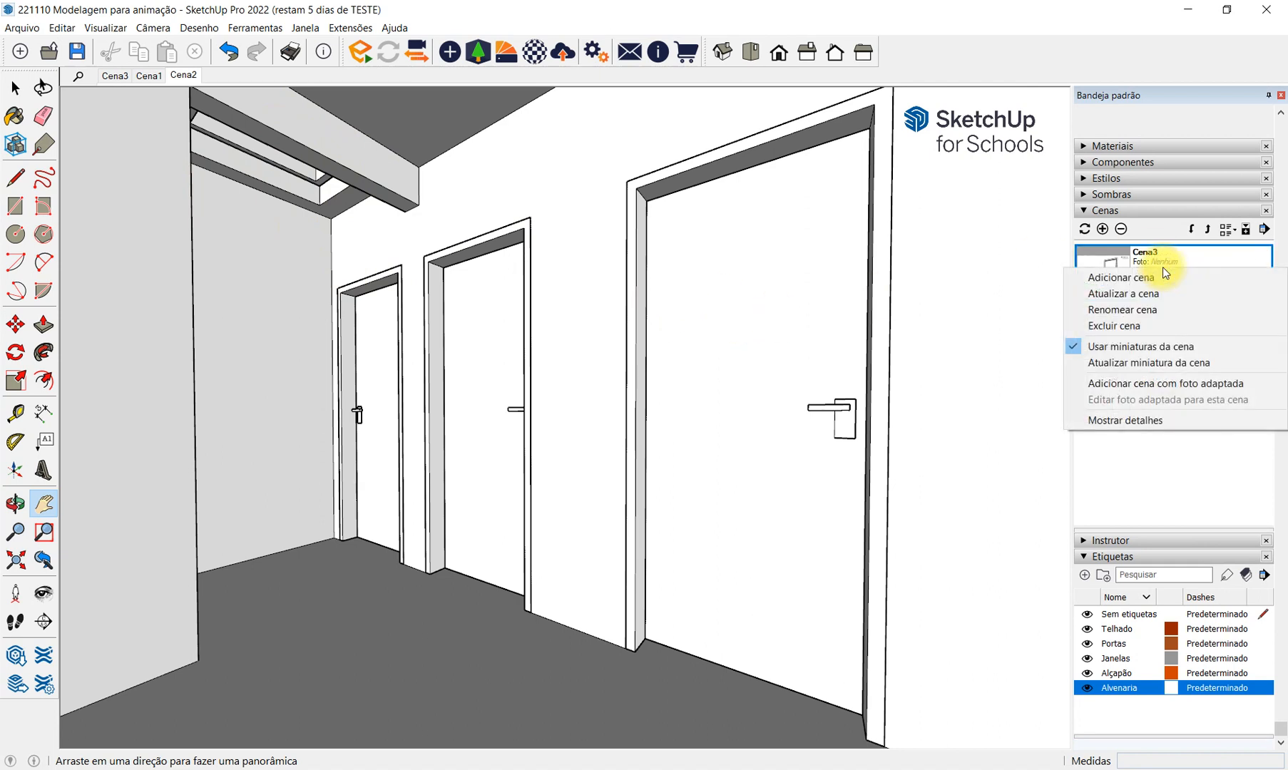
pyautogui.click(1162, 267)
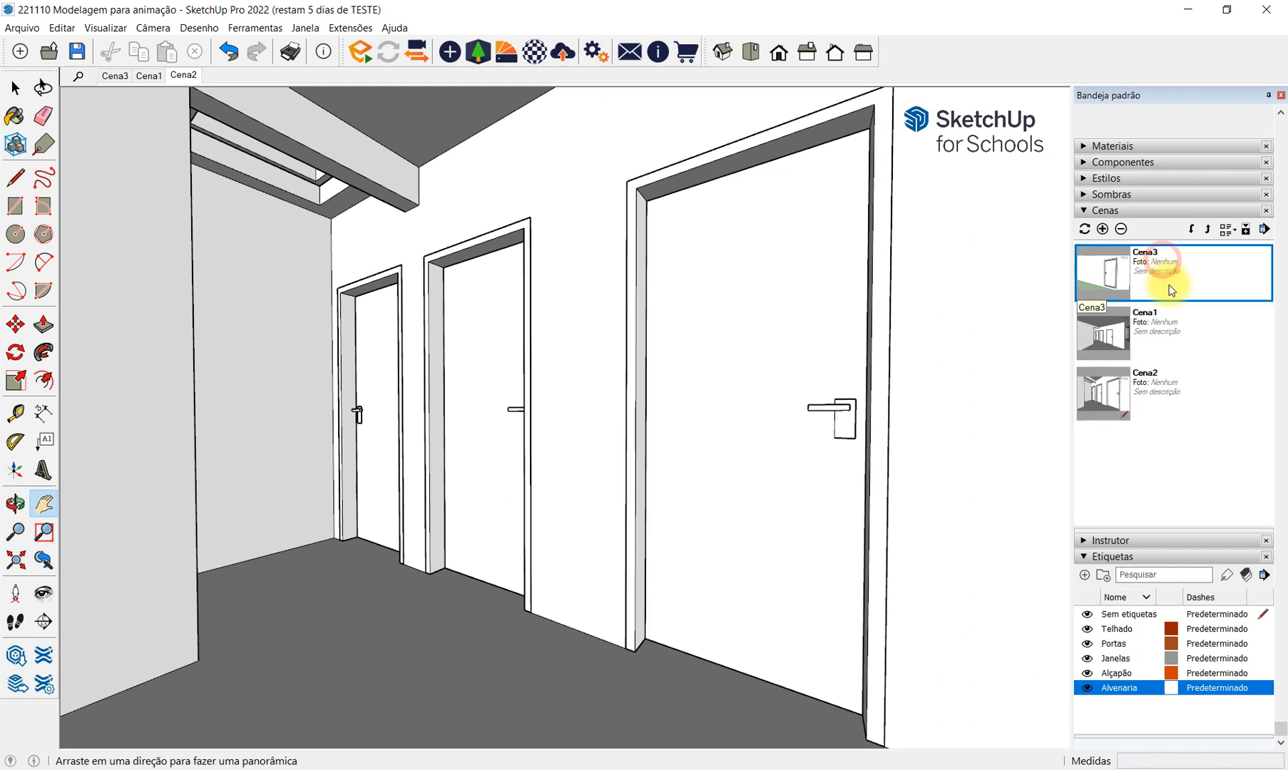
pyautogui.click(1151, 325)
pyautogui.click(1164, 277)
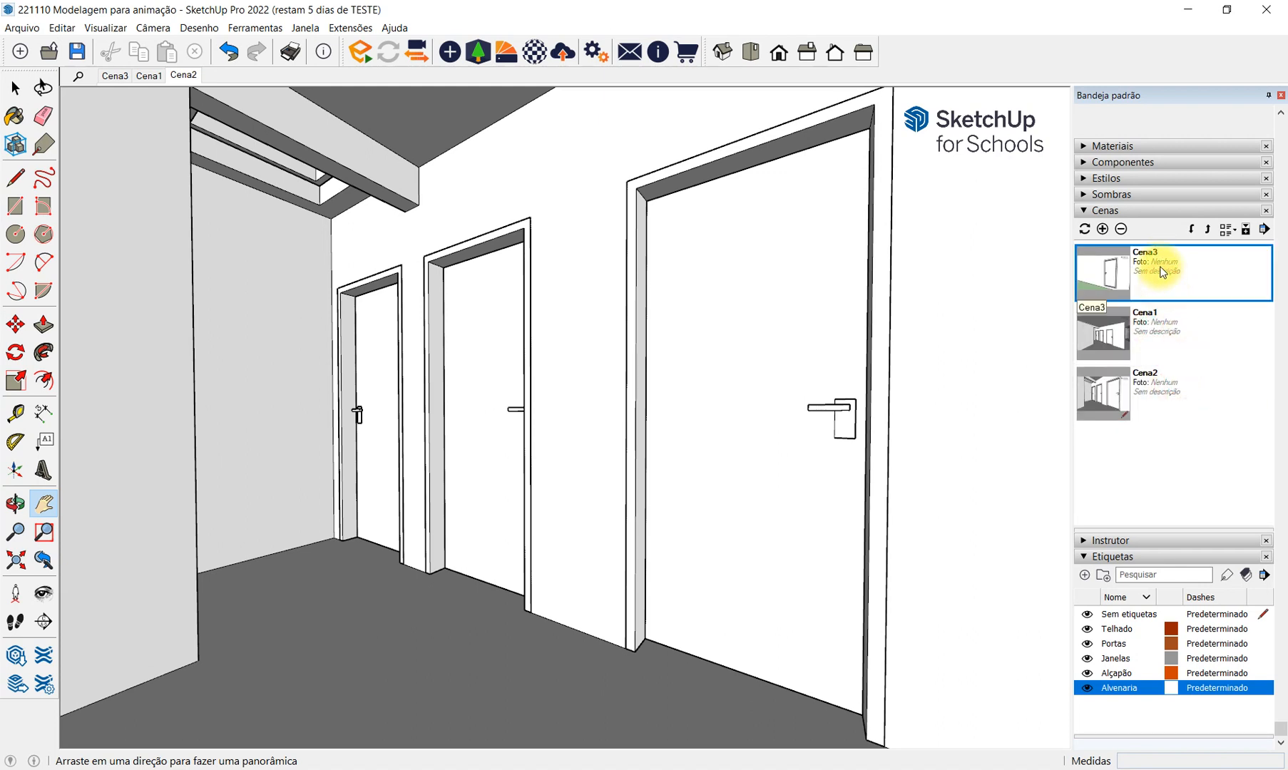
pyautogui.rightClick(1163, 271)
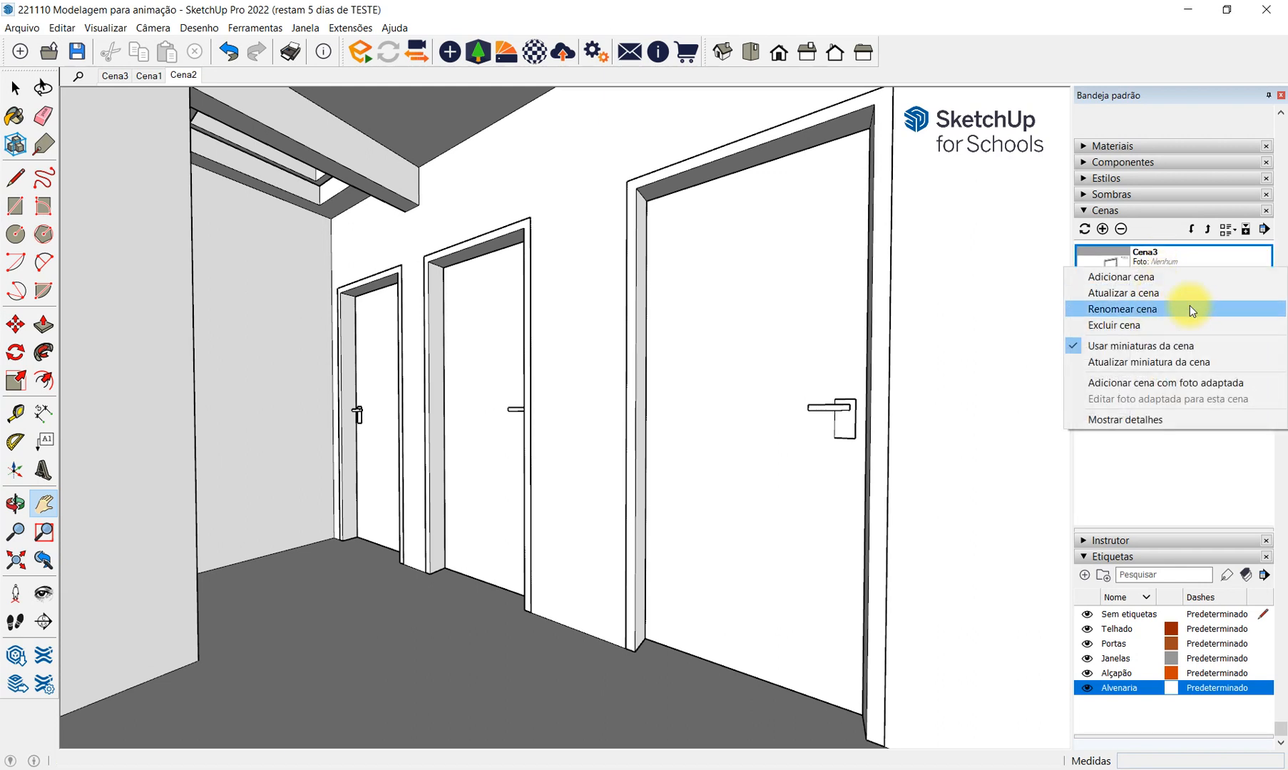
pyautogui.click(1122, 309)
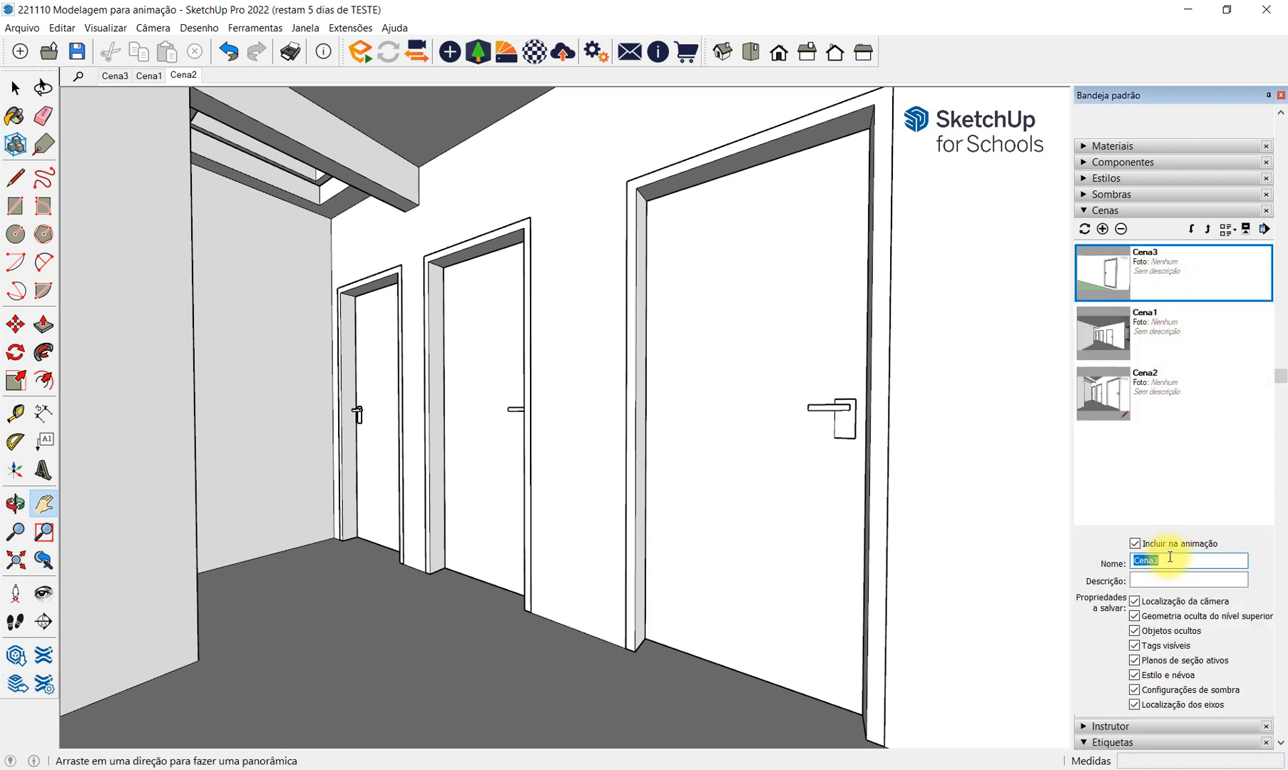
pyautogui.scroll(-3, 1079, 566)
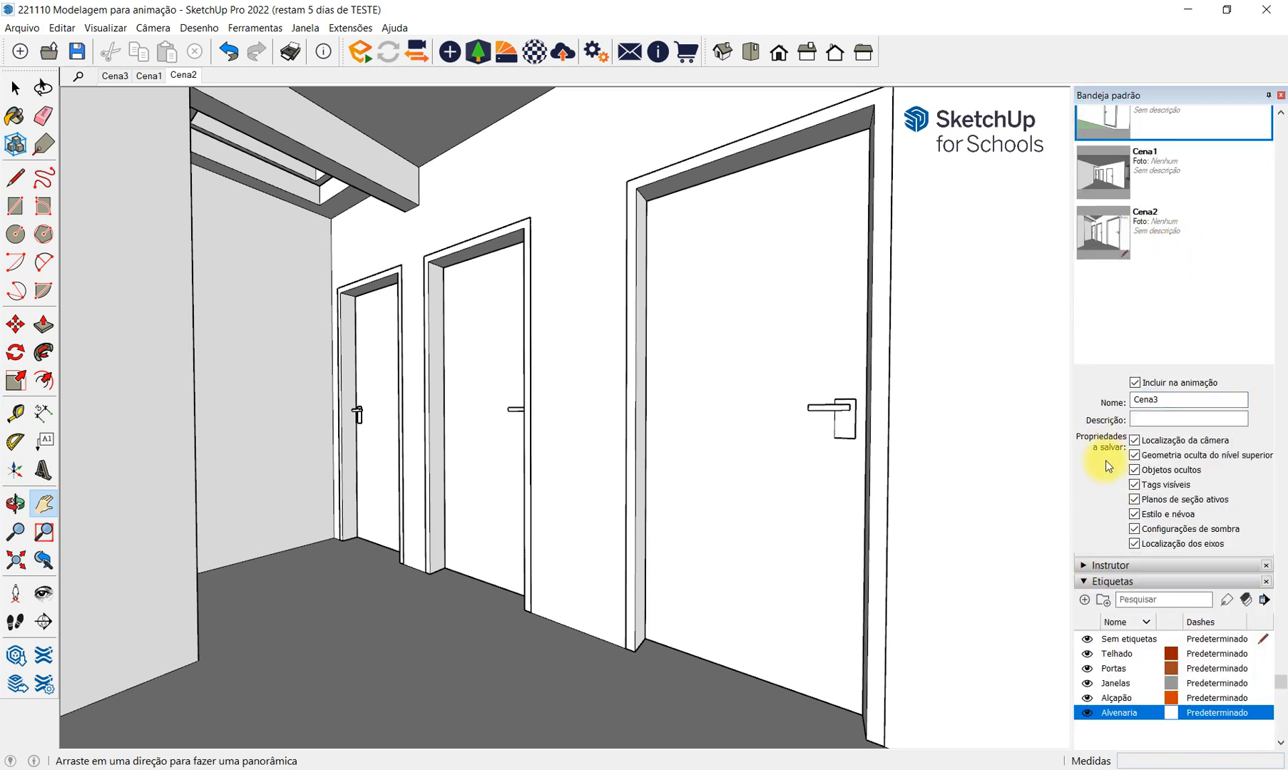
pyautogui.moveTo(1166, 400); pyautogui.dragTo(1122, 401)
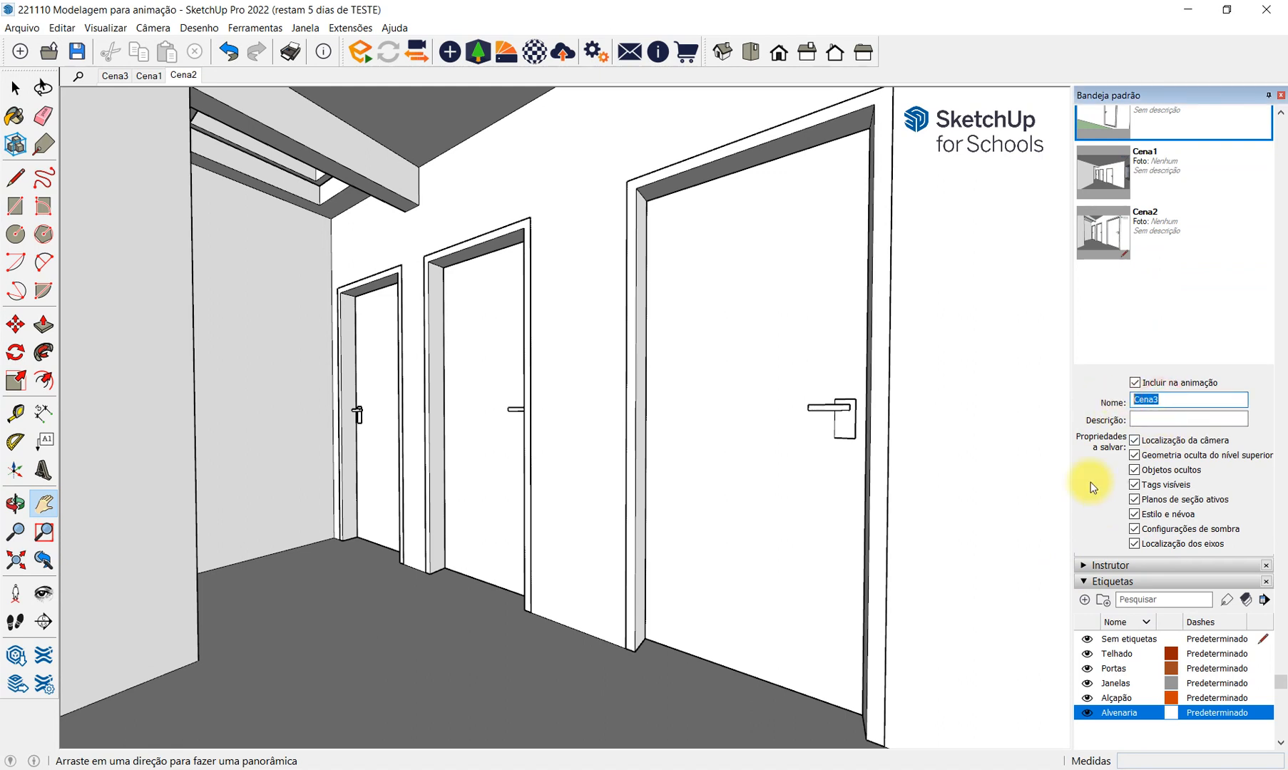
pyautogui.scroll(1, 1067, 480)
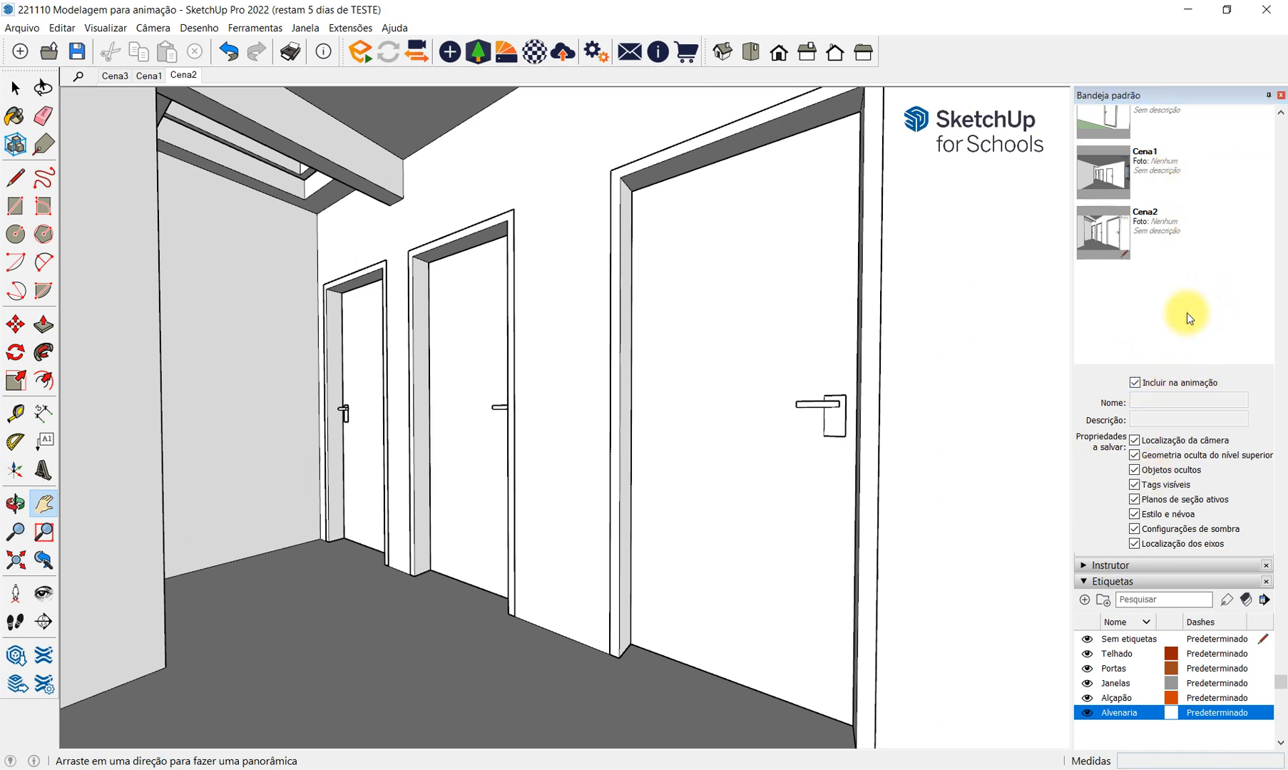
pyautogui.scroll(3, 1184, 315)
pyautogui.doubleClick(1161, 288)
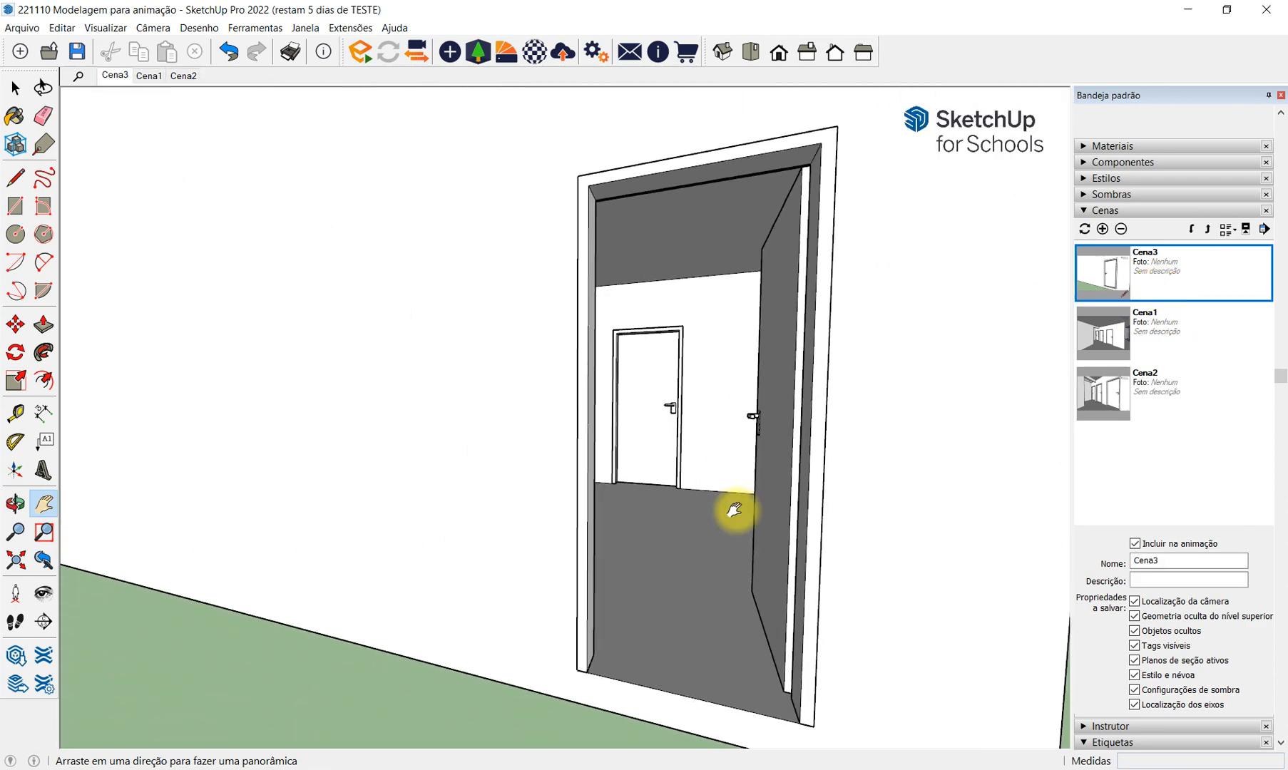
# Switch to the Word guide and go to Etapa 3 on configuring the animation speed.
pyautogui.click(858, 769)
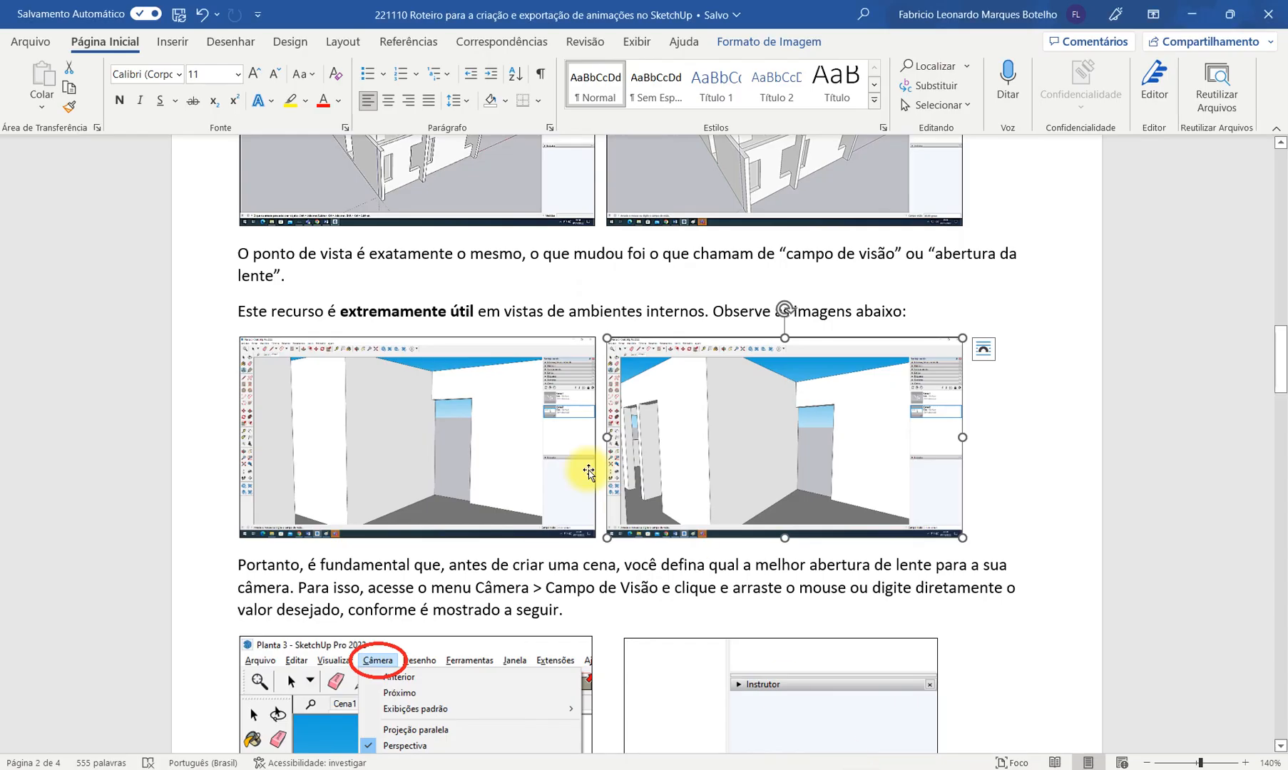
pyautogui.scroll(-5, 678, 505)
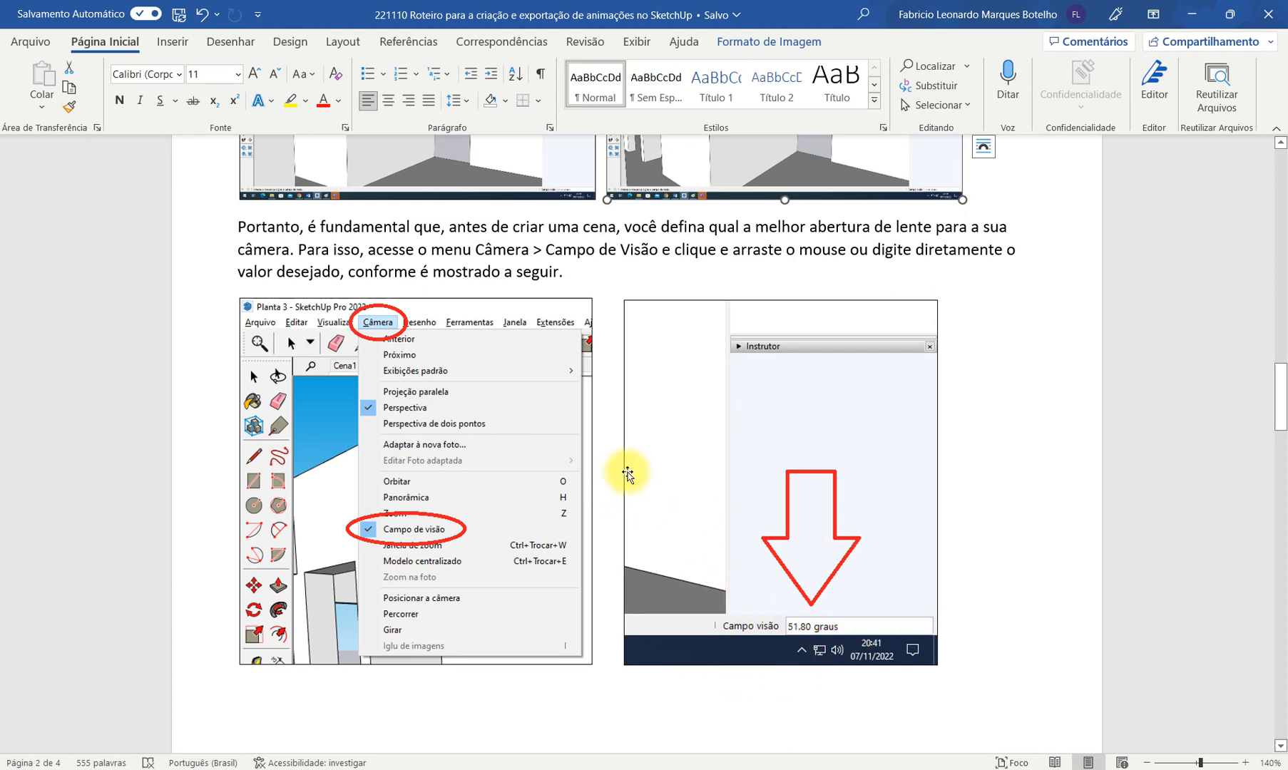
pyautogui.scroll(-8, 627, 473)
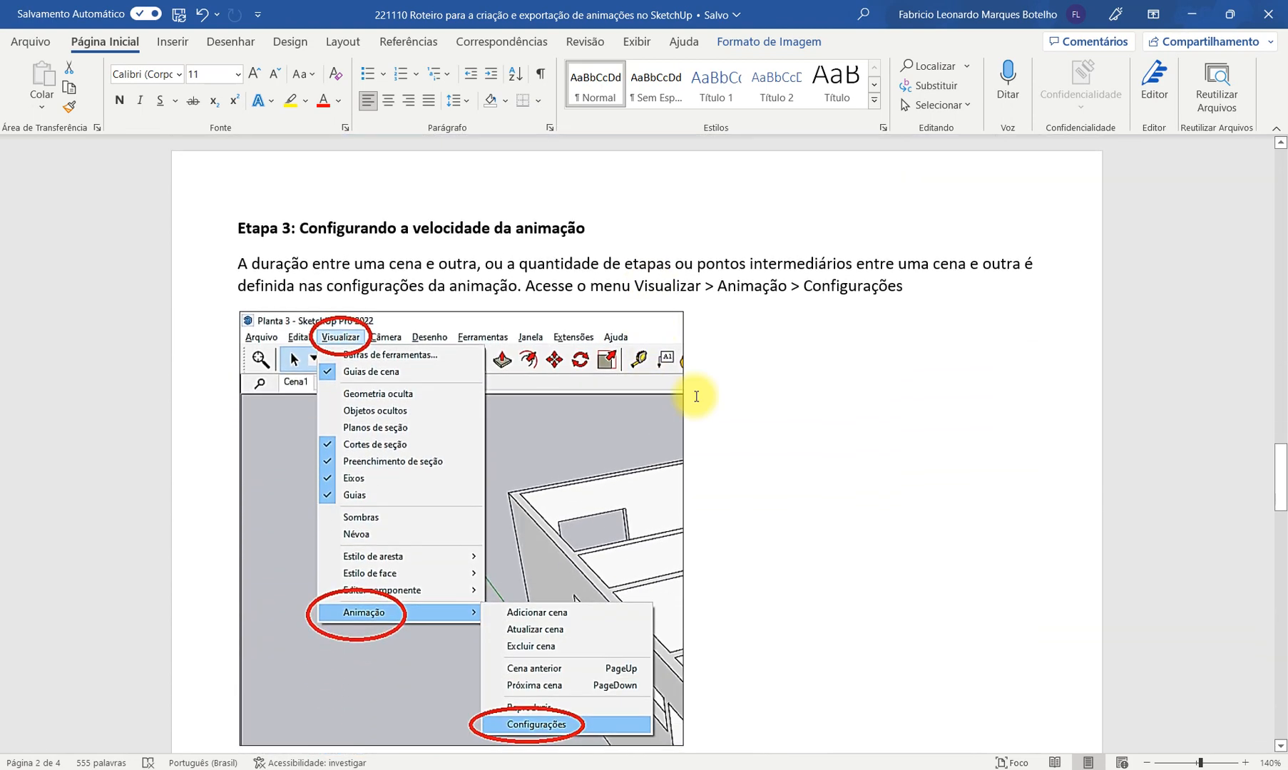
# Read the guide's path to the animation settings, return to SketchUp, and play the scene animation before stopping it.
pyautogui.scroll(-1, 787, 328)
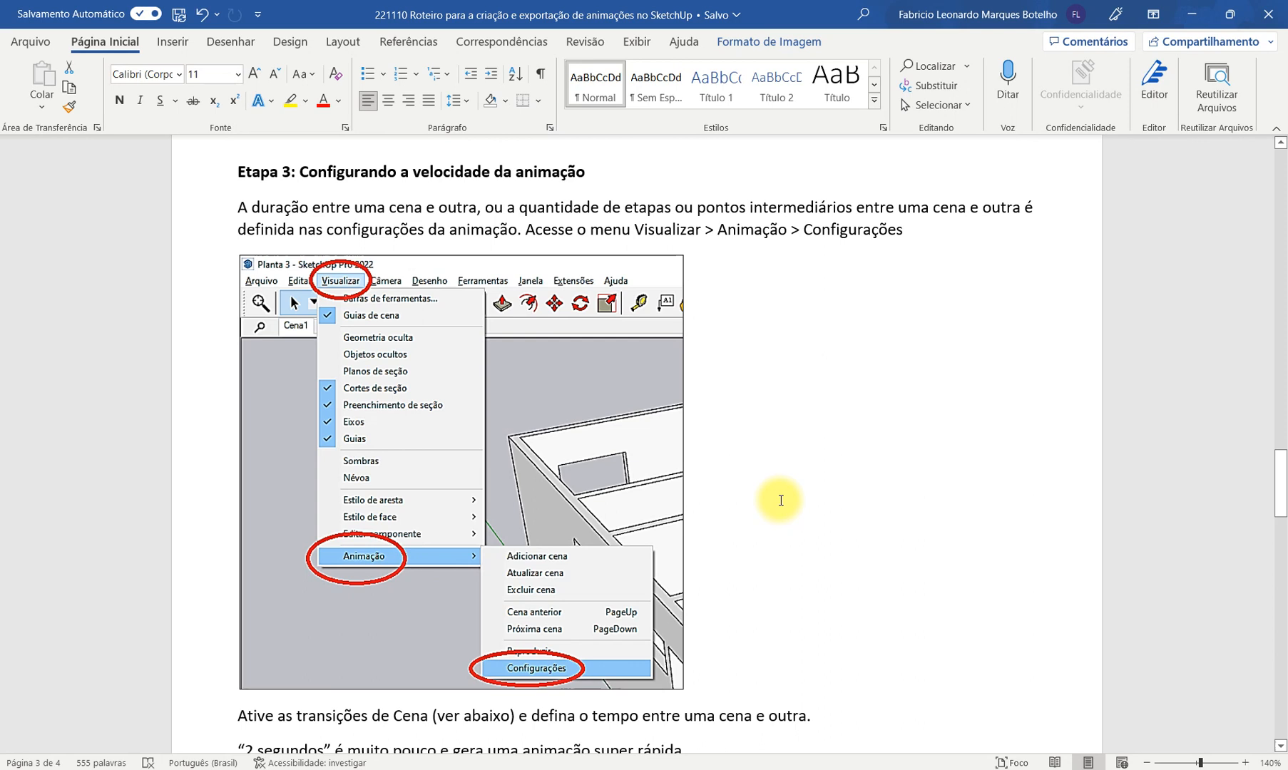
pyautogui.hotkey('alt', 'Tab')
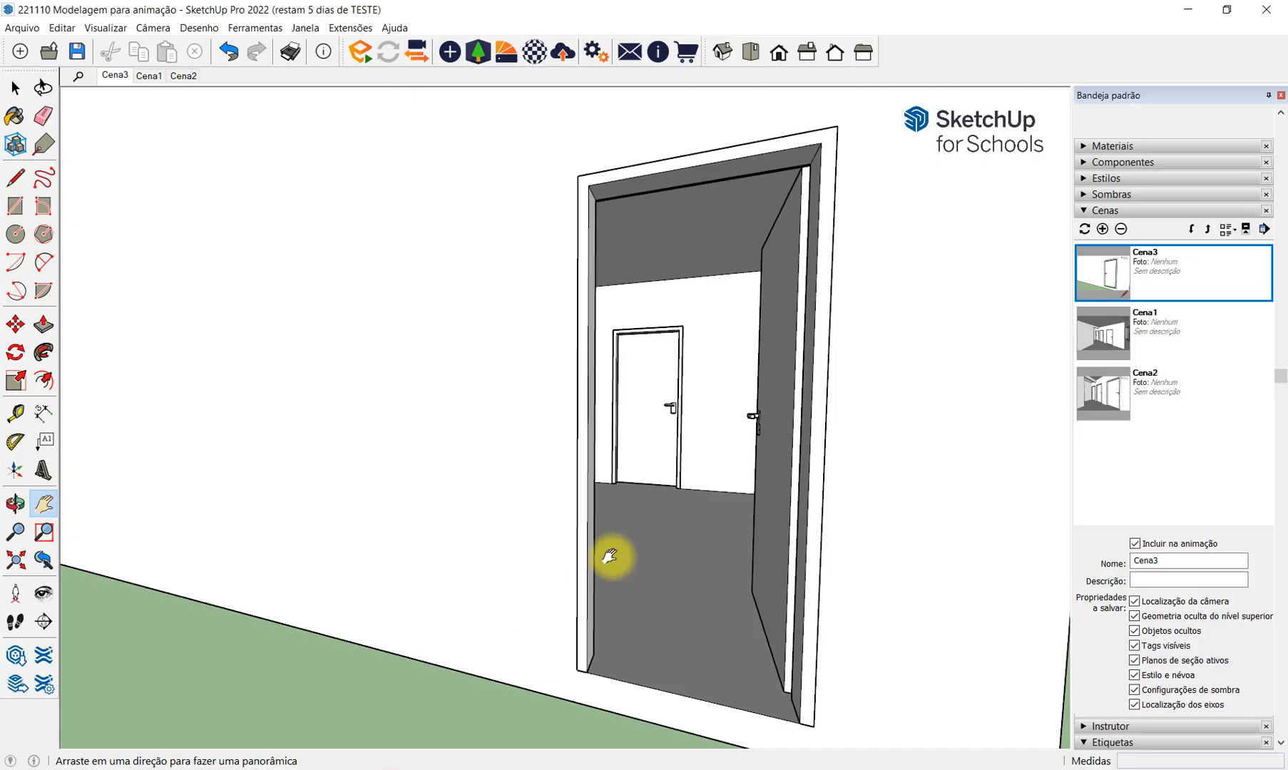
pyautogui.click(106, 28)
pyautogui.moveTo(230, 286)
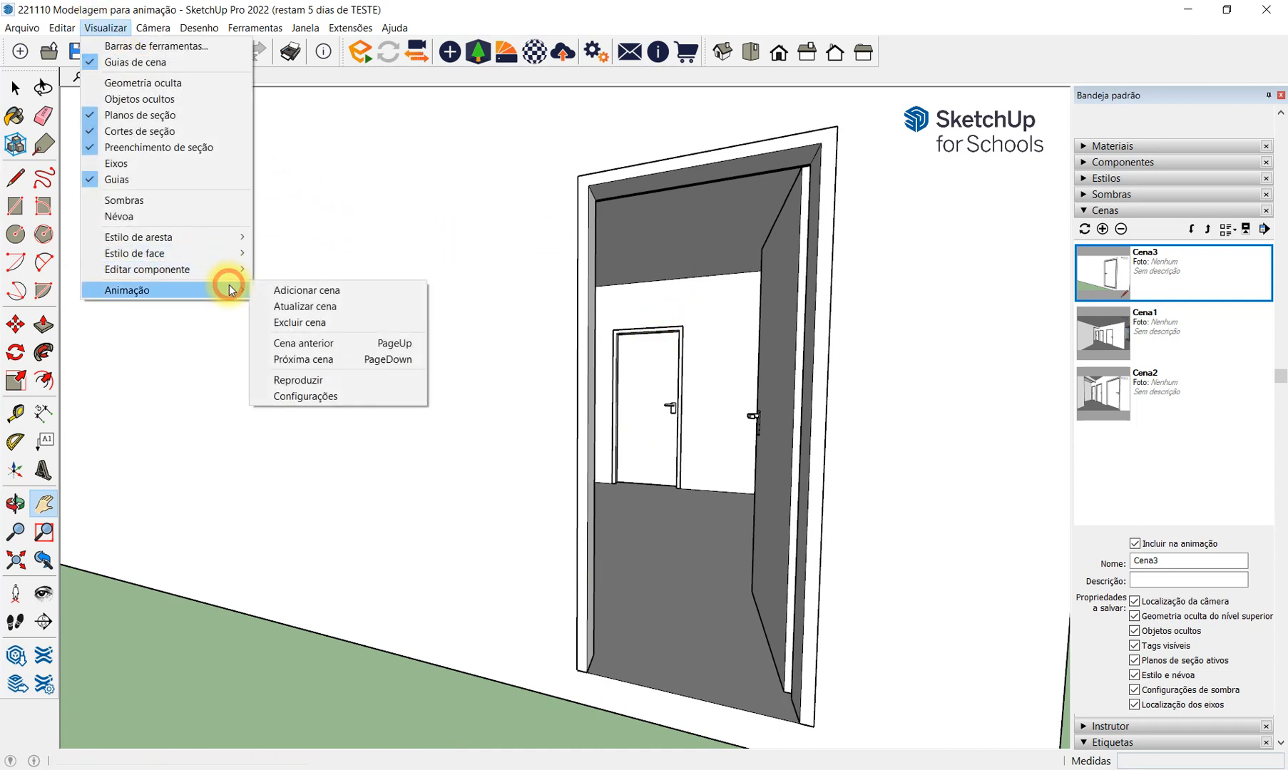
pyautogui.click(373, 379)
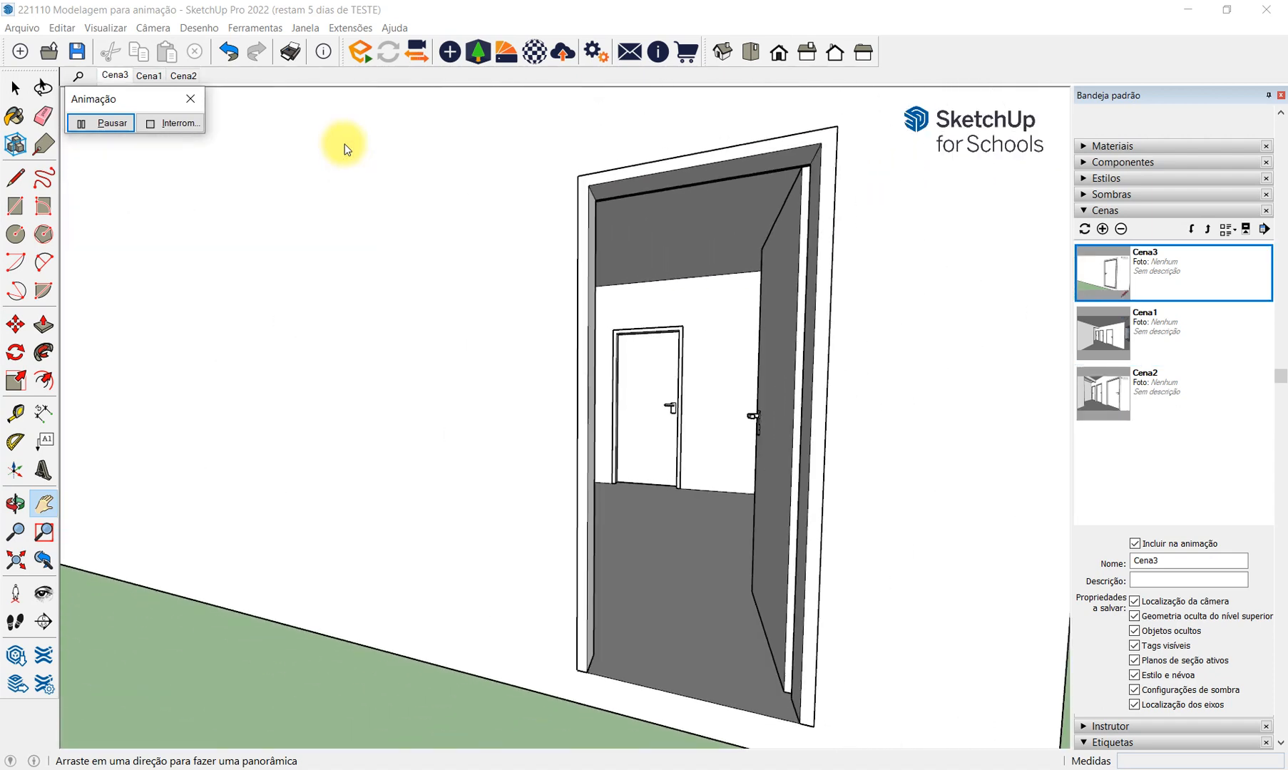
pyautogui.click(174, 124)
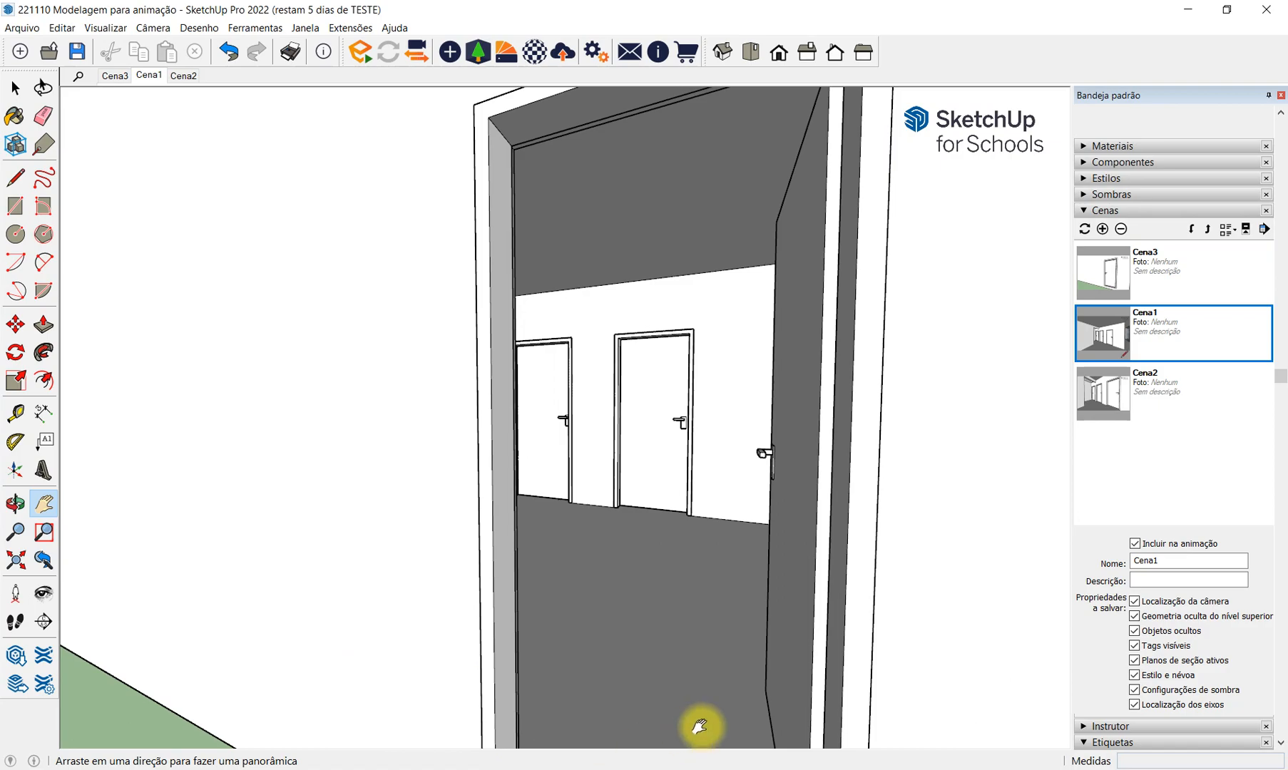
# Set the animation's scene transitions to 5 seconds and the time between scenes to 0 seconds.
pyautogui.click(403, 769)
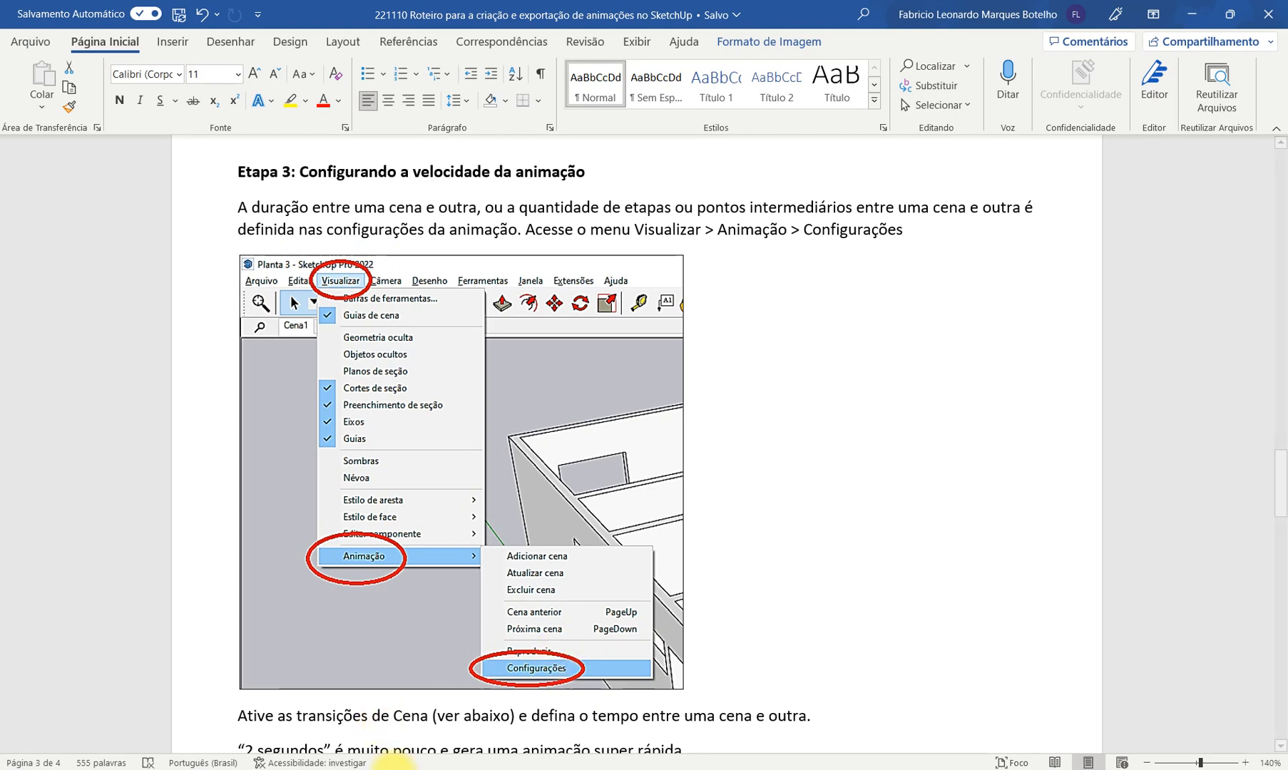
pyautogui.click(394, 768)
pyautogui.click(106, 27)
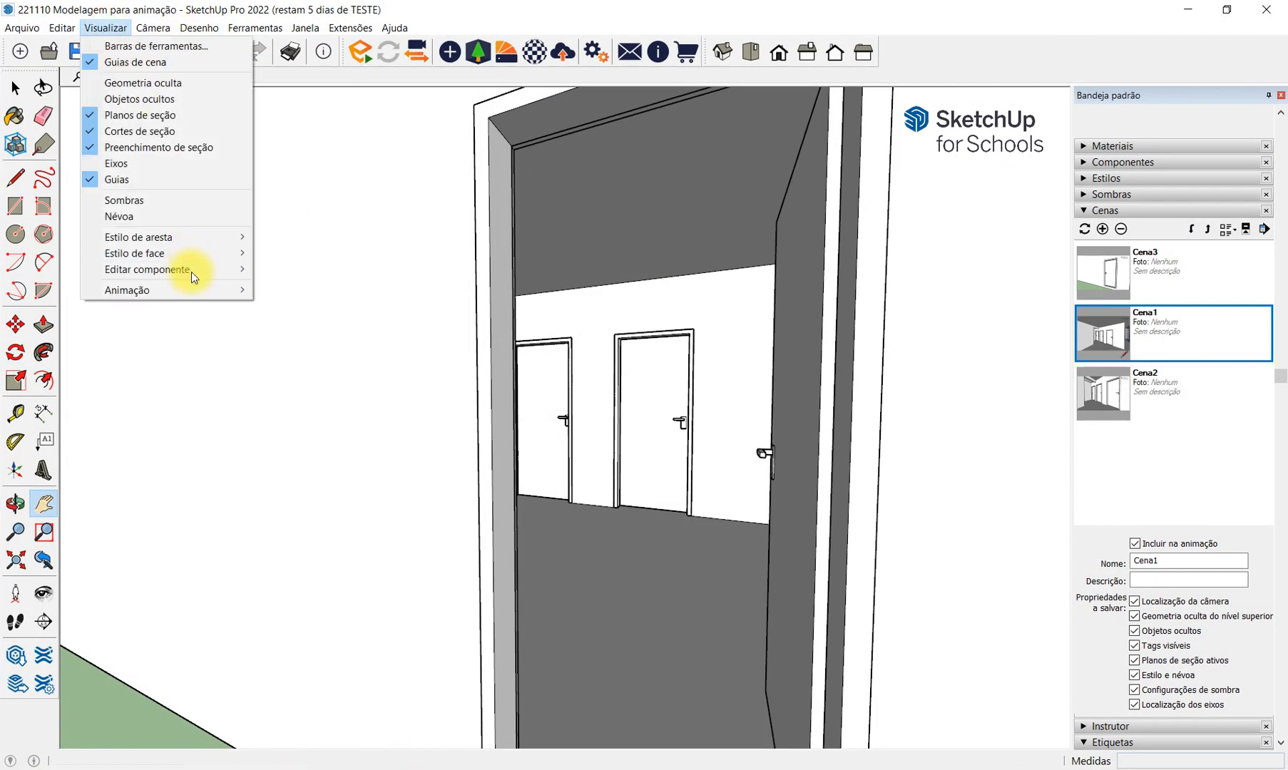
pyautogui.moveTo(194, 284)
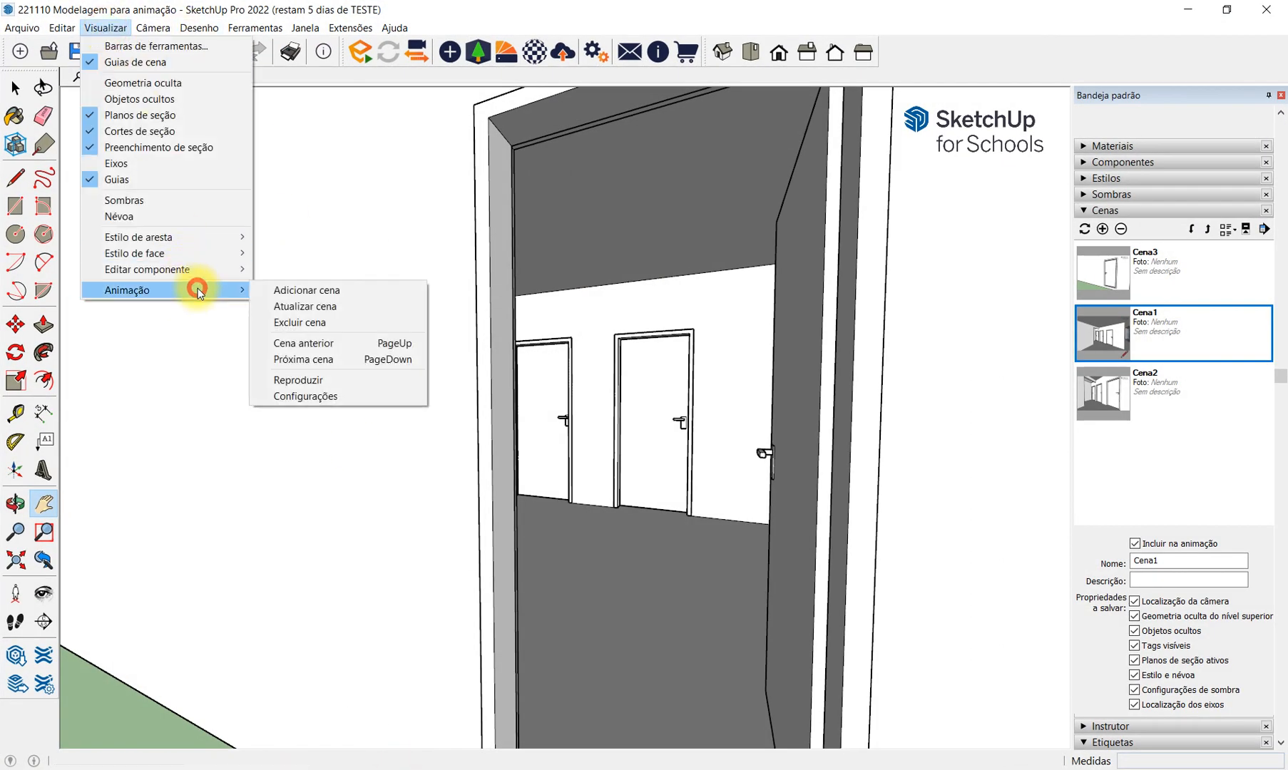
pyautogui.click(373, 395)
pyautogui.moveTo(303, 49); pyautogui.dragTo(519, 157)
pyautogui.doubleClick(347, 225)
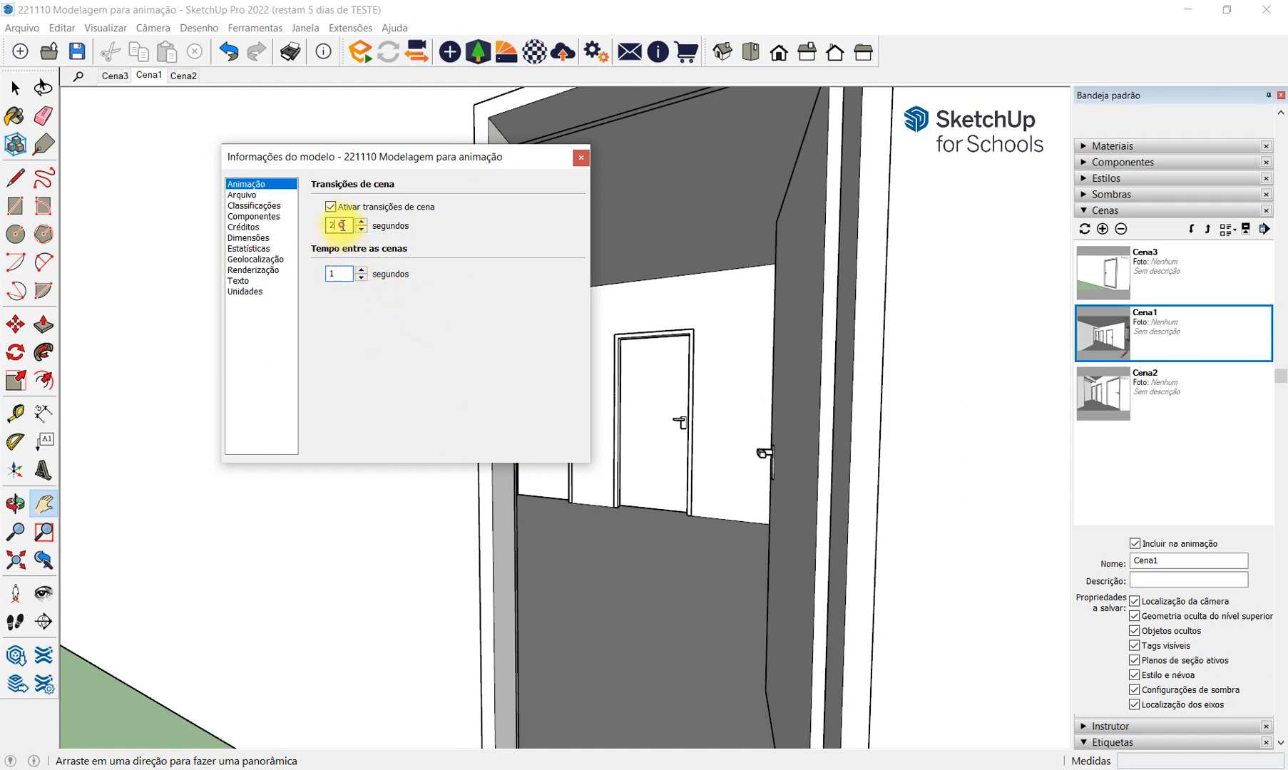
pyautogui.write('5')
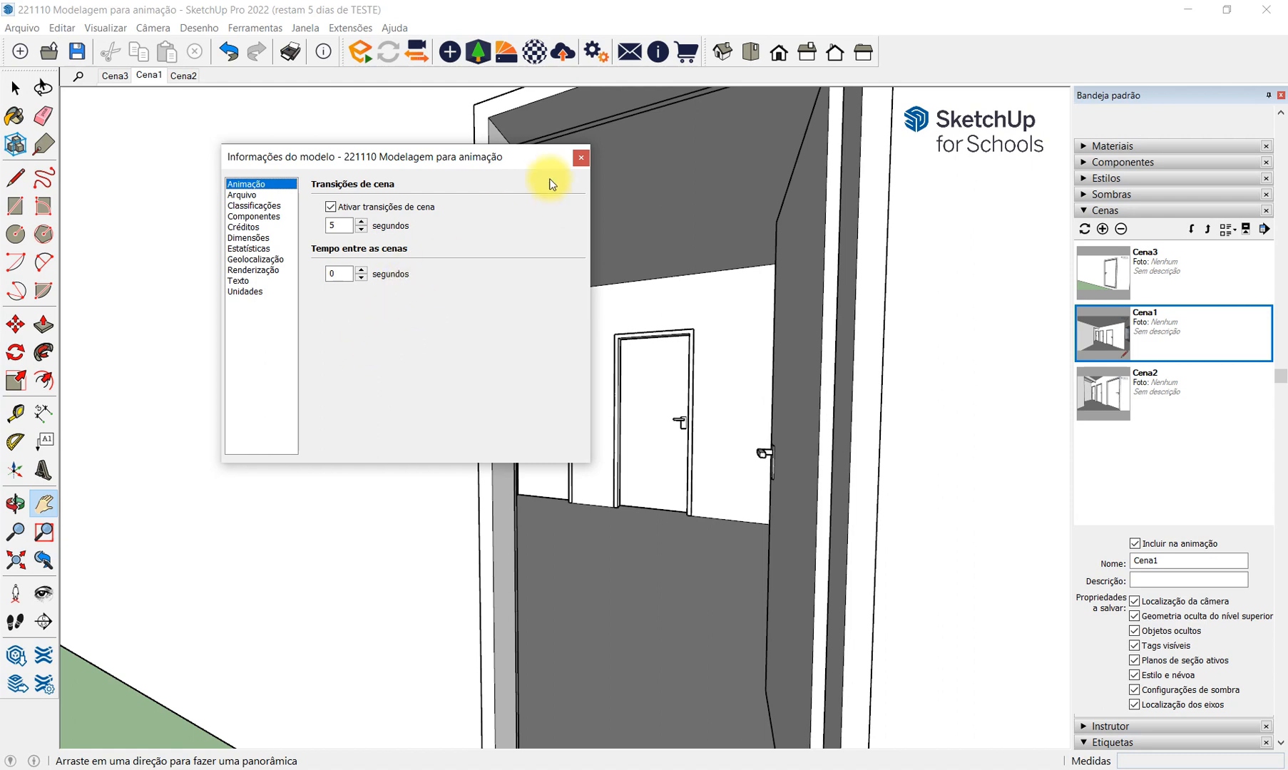
pyautogui.click(582, 158)
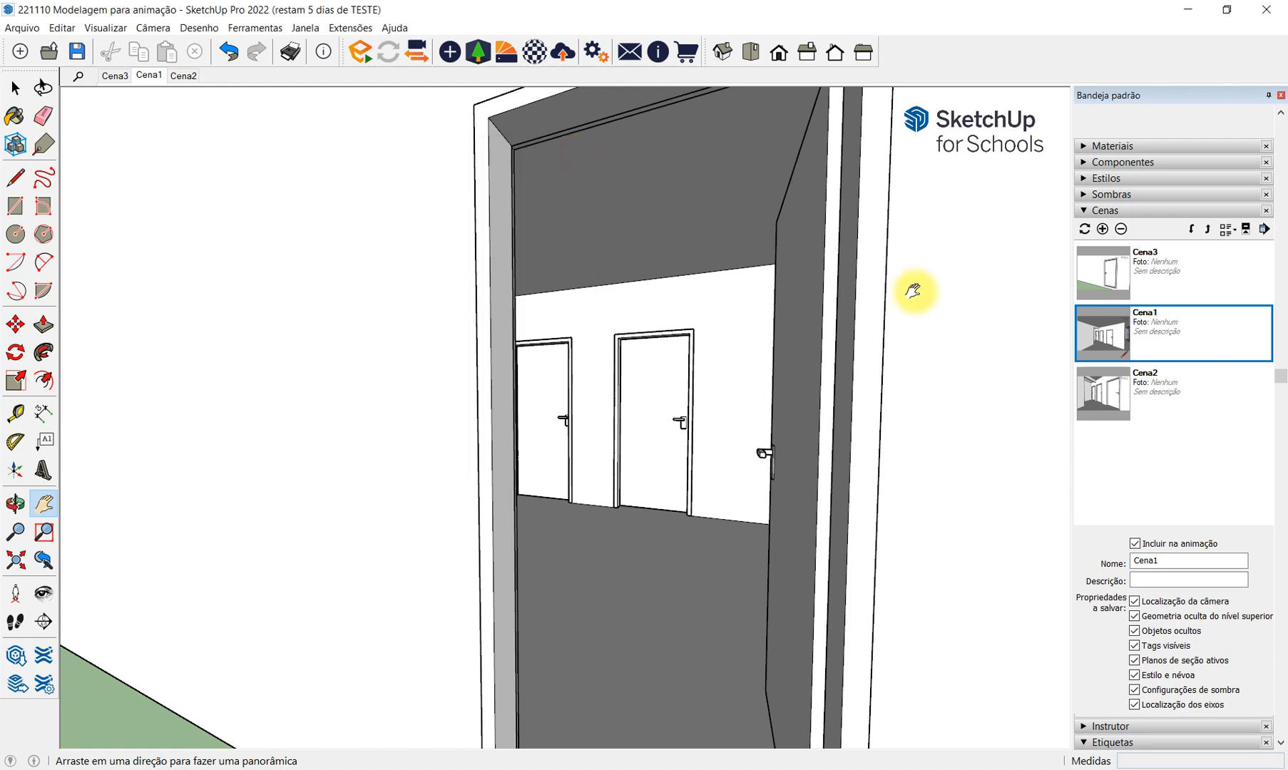
# Return to Cena3 and play the animation to check the 5-second transitions, stopping it once reviewed.
pyautogui.click(1176, 268)
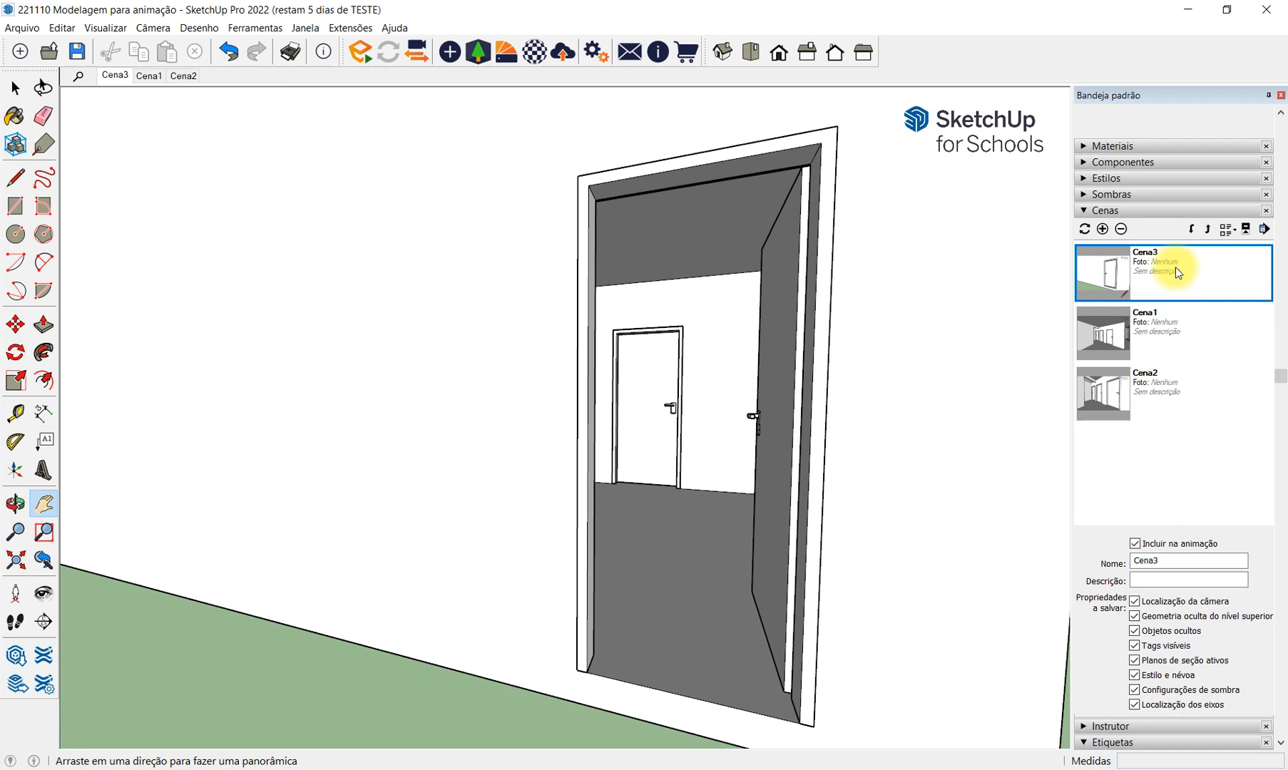
pyautogui.click(106, 28)
pyautogui.moveTo(237, 290)
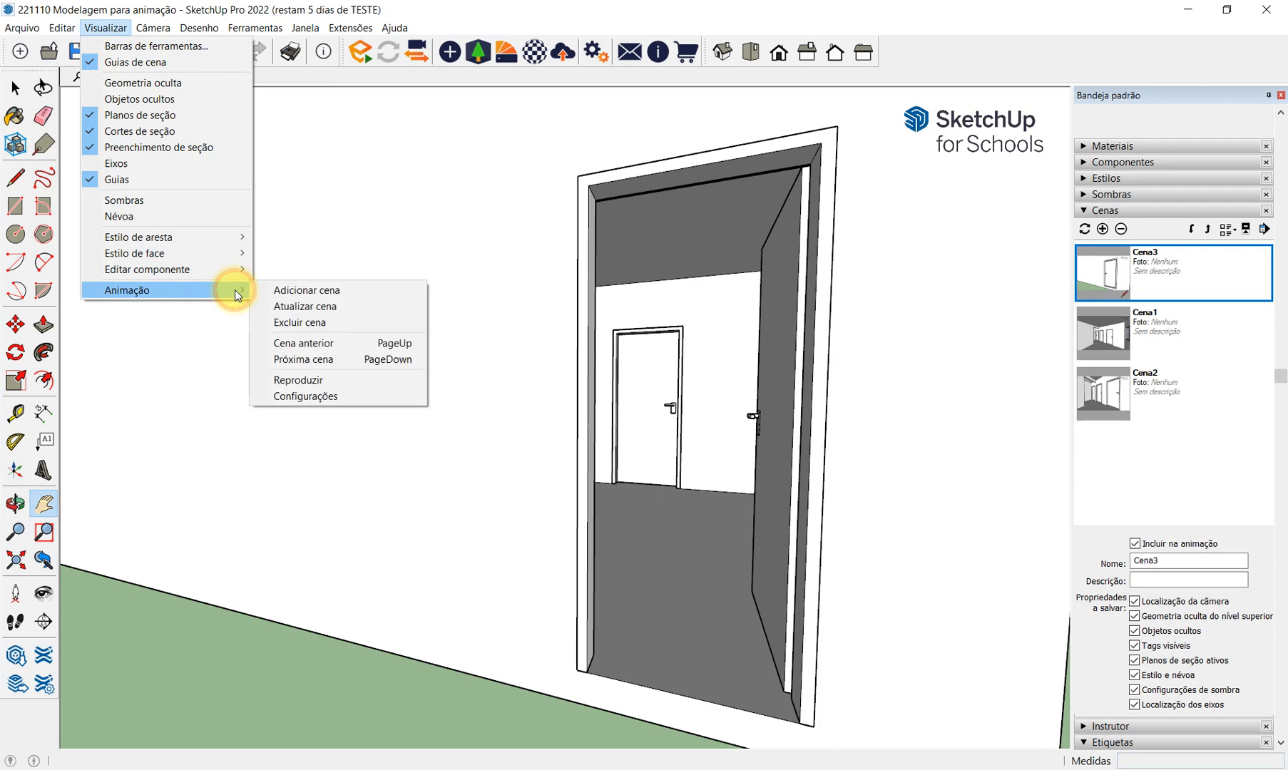
pyautogui.click(370, 383)
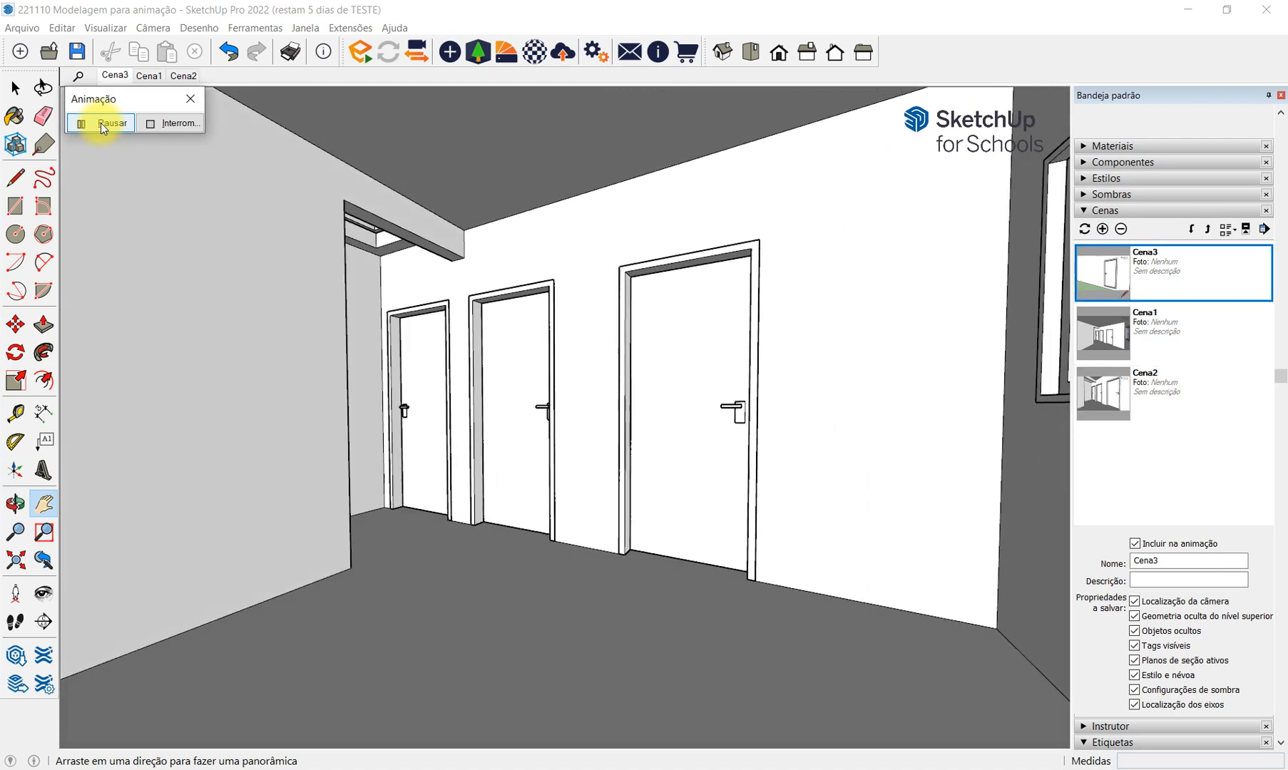
pyautogui.click(171, 123)
# Set the scene transition time to 3.5 seconds in the animation settings.
pyautogui.click(106, 27)
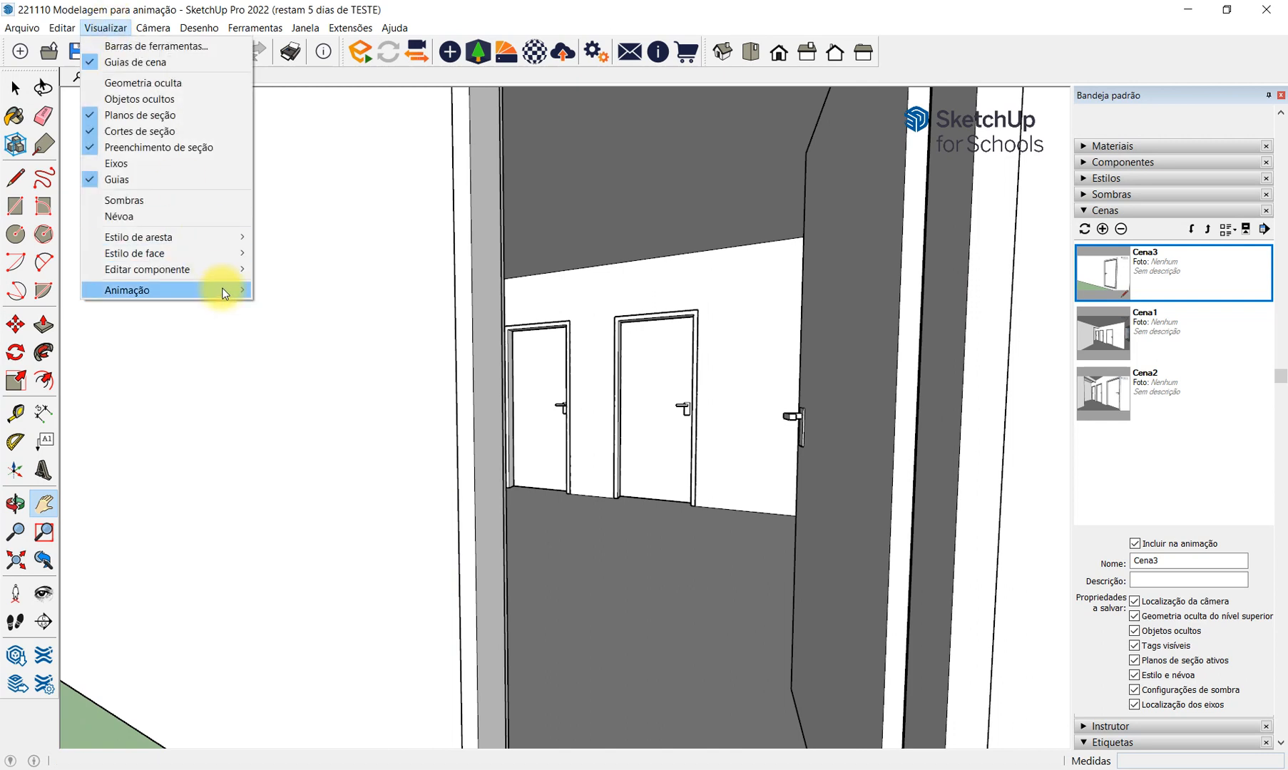
pyautogui.moveTo(223, 287)
pyautogui.click(360, 397)
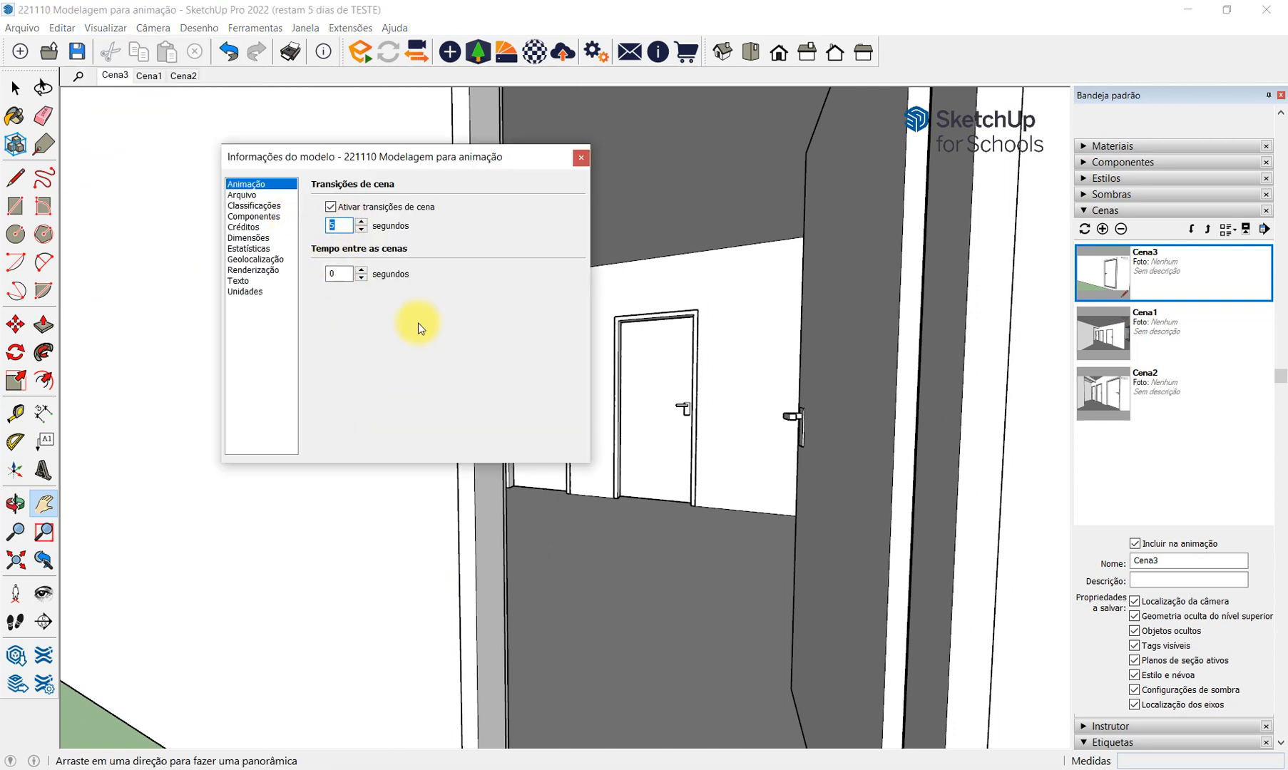
pyautogui.write('3.5')
pyautogui.press('Tab')
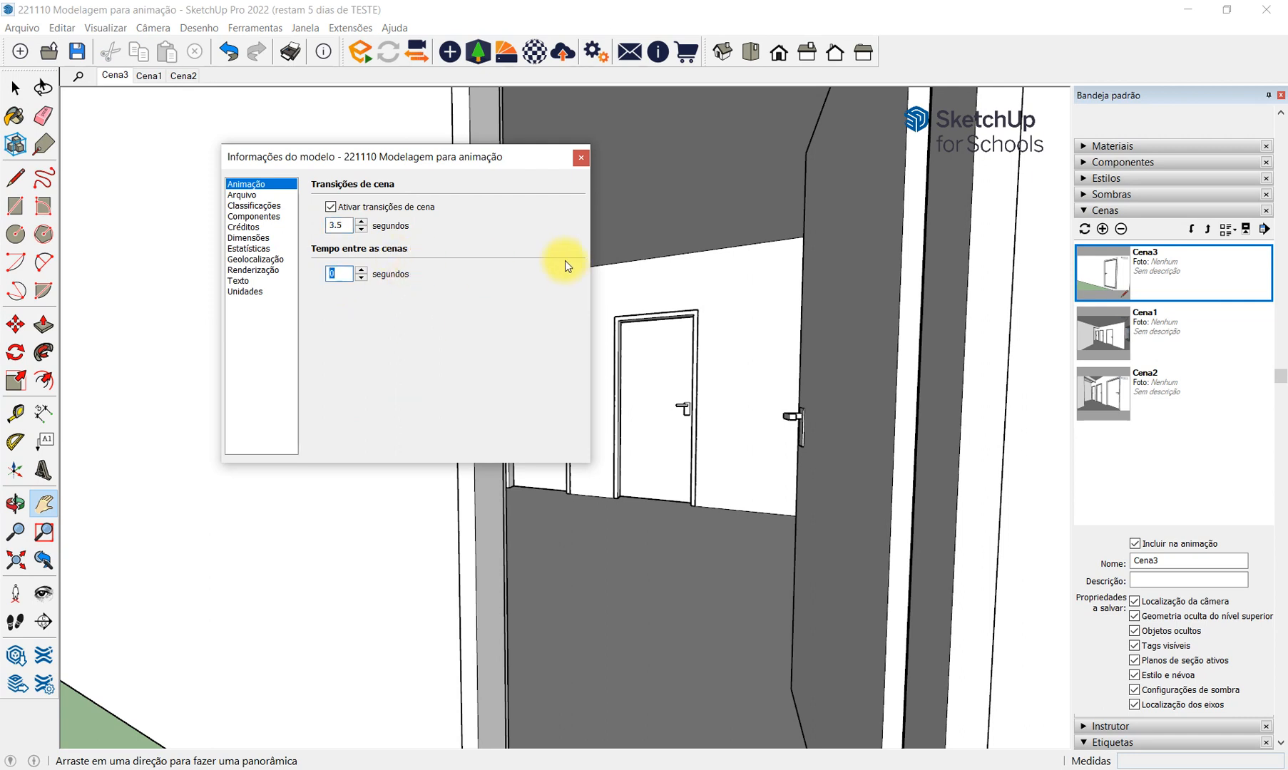
pyautogui.click(584, 156)
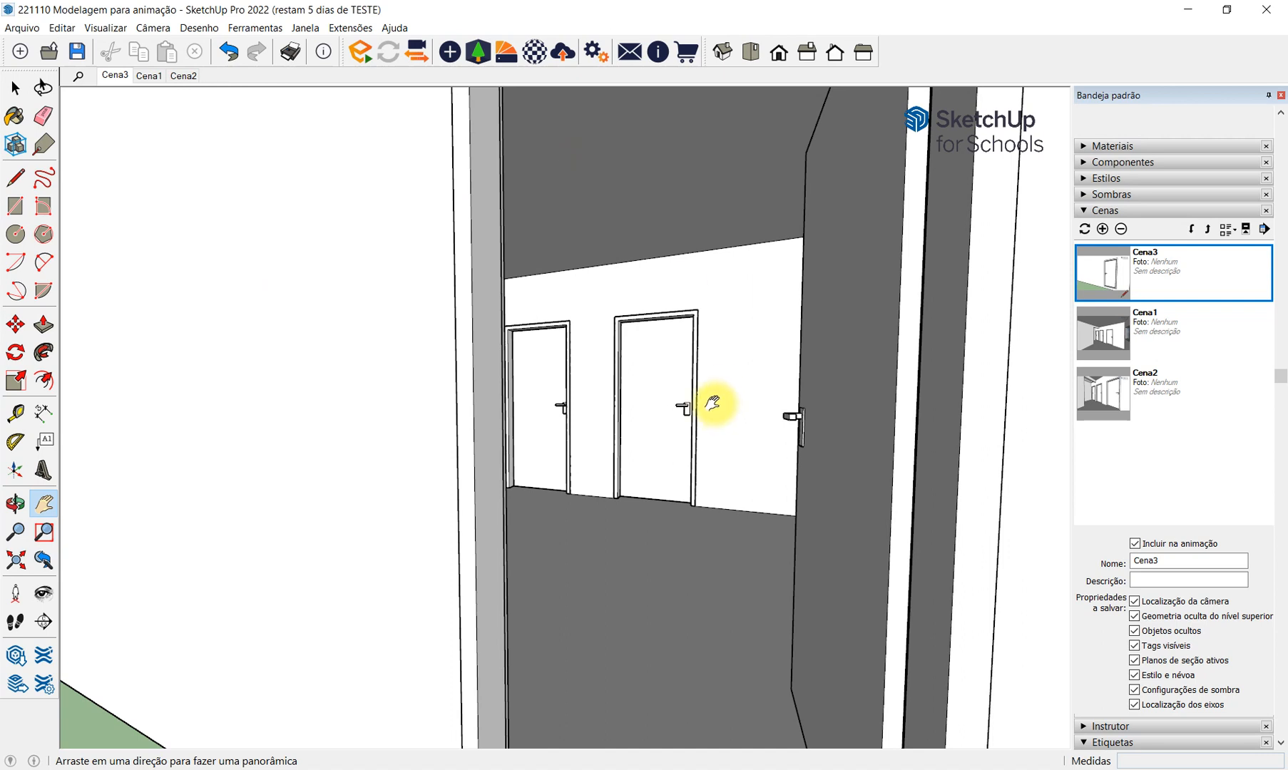
# Go back to Cena3 and replay the animation to judge the 3.5-second transitions, stopping it once reviewed.
pyautogui.doubleClick(1186, 283)
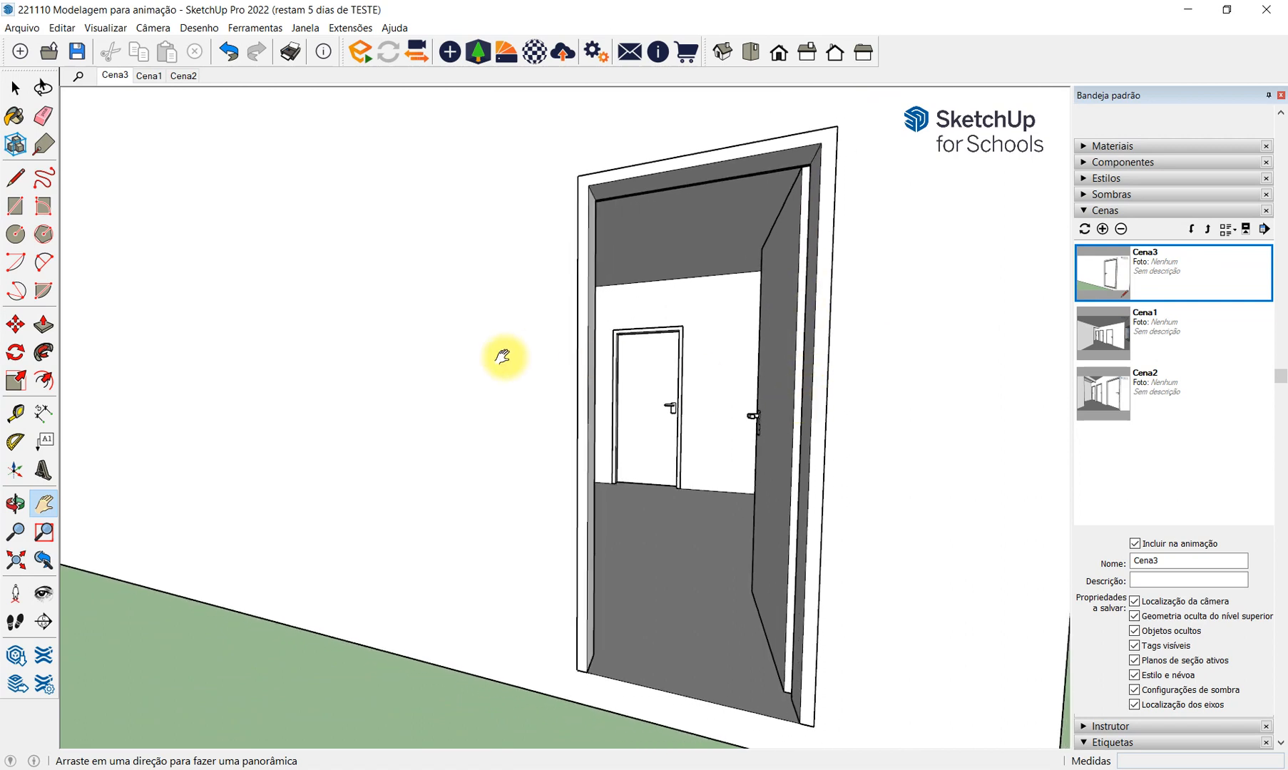
pyautogui.click(97, 28)
pyautogui.moveTo(222, 290)
pyautogui.click(367, 376)
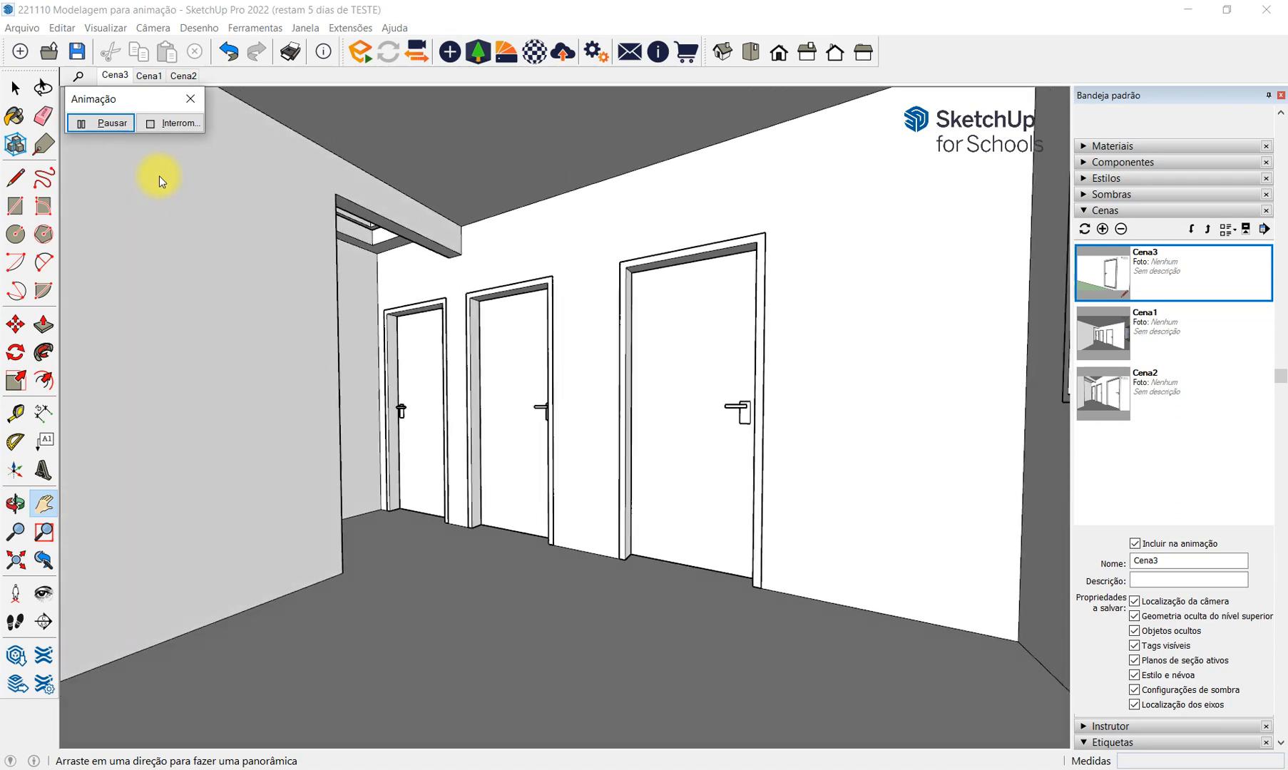
pyautogui.click(189, 125)
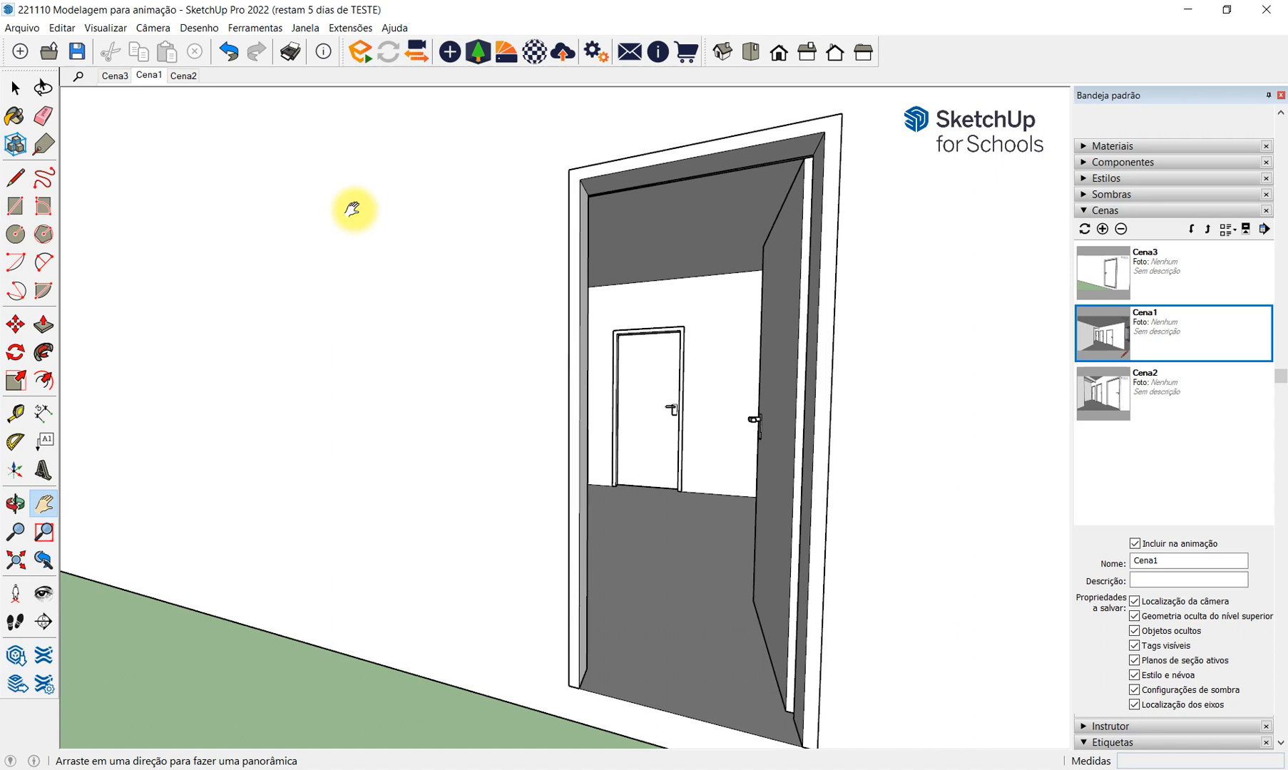
# Switch to the Word guide and read its advice on scene transition times, highlighting the 2-second and 5-second recommendations.
pyautogui.hotkey('alt', 'Tab')
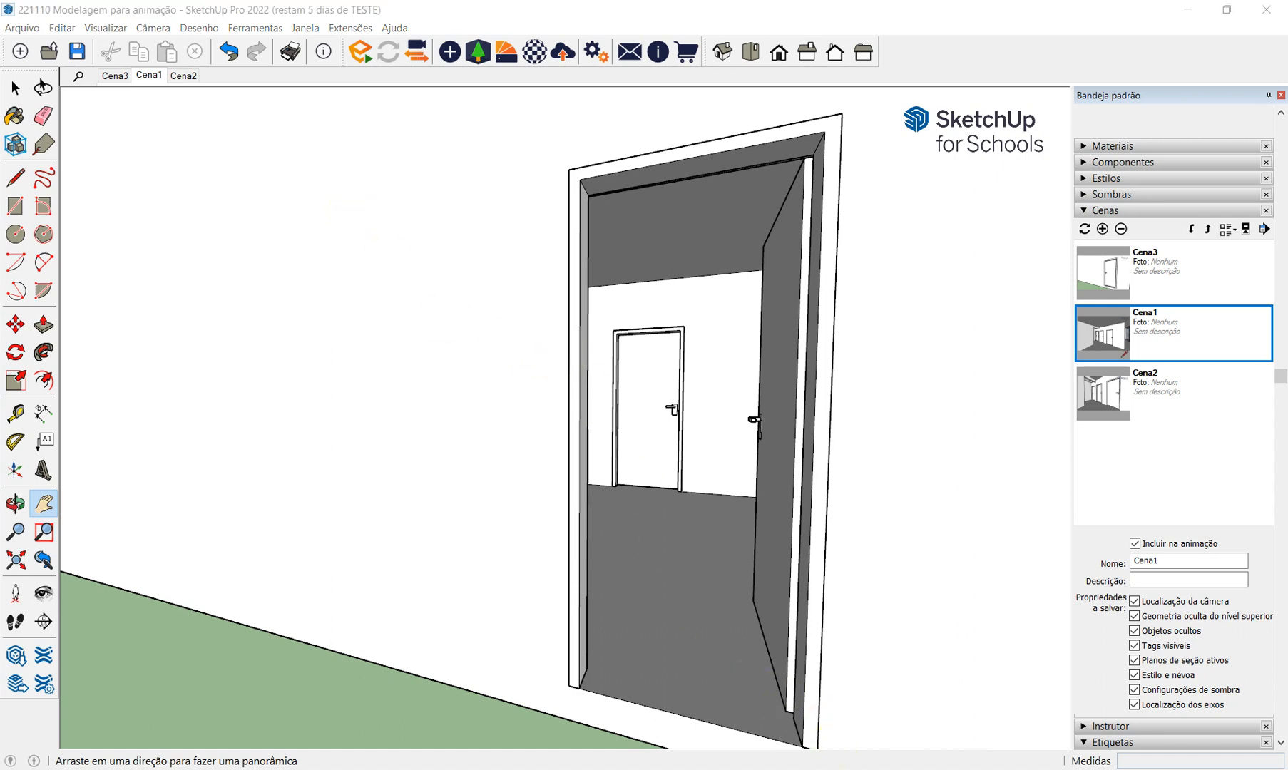
pyautogui.scroll(-8, 713, 513)
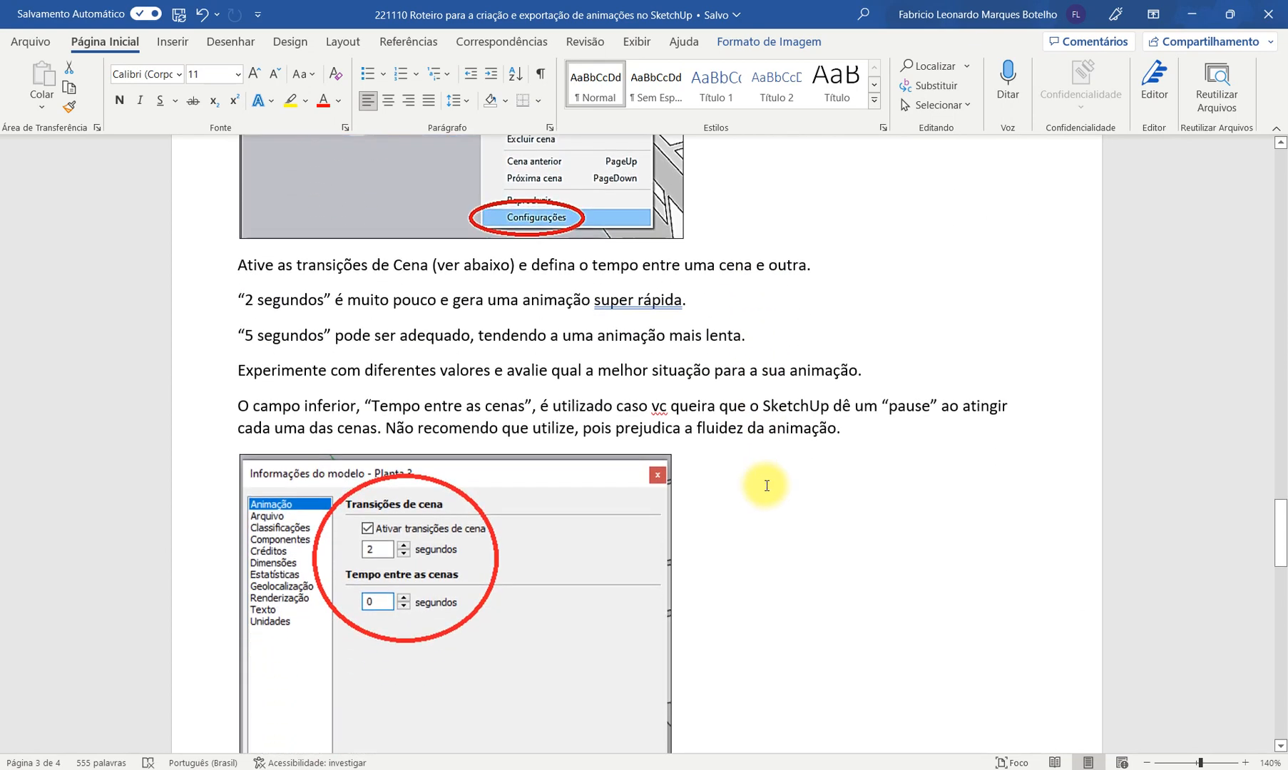
pyautogui.scroll(-1, 847, 490)
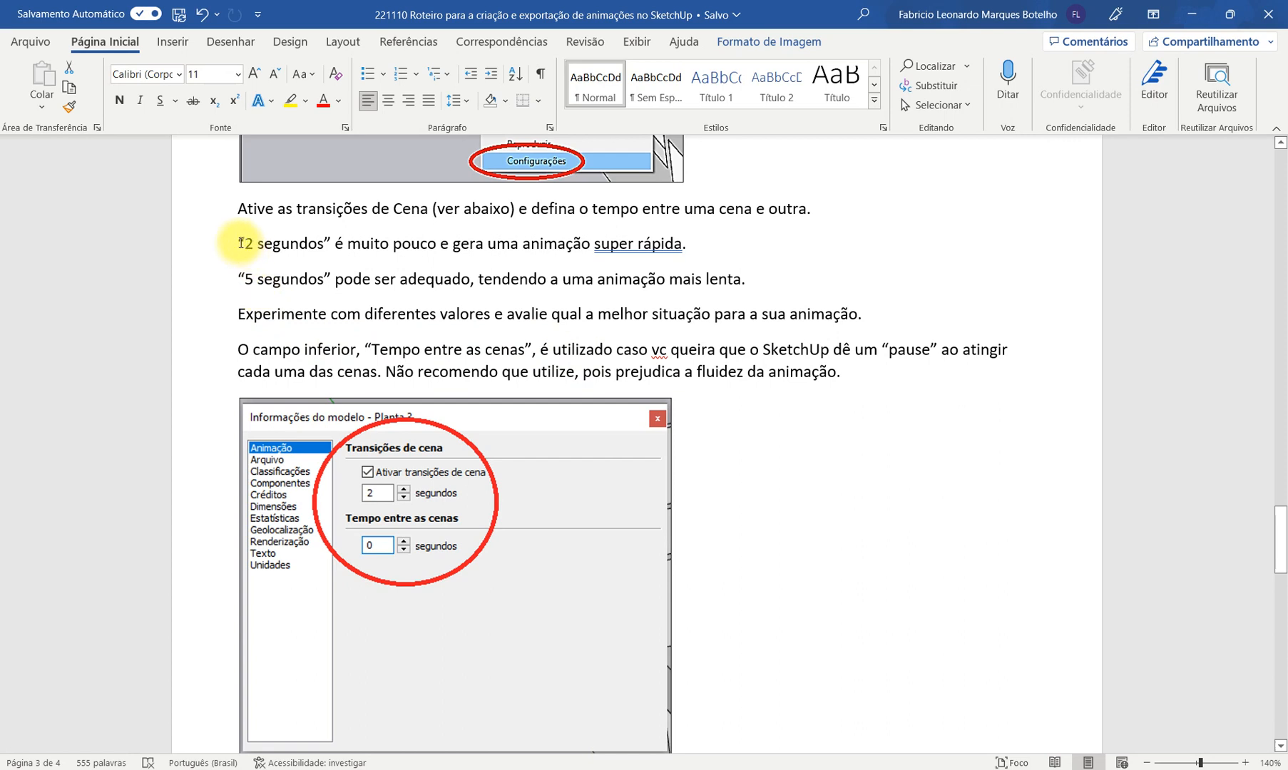
pyautogui.moveTo(239, 243); pyautogui.dragTo(695, 248)
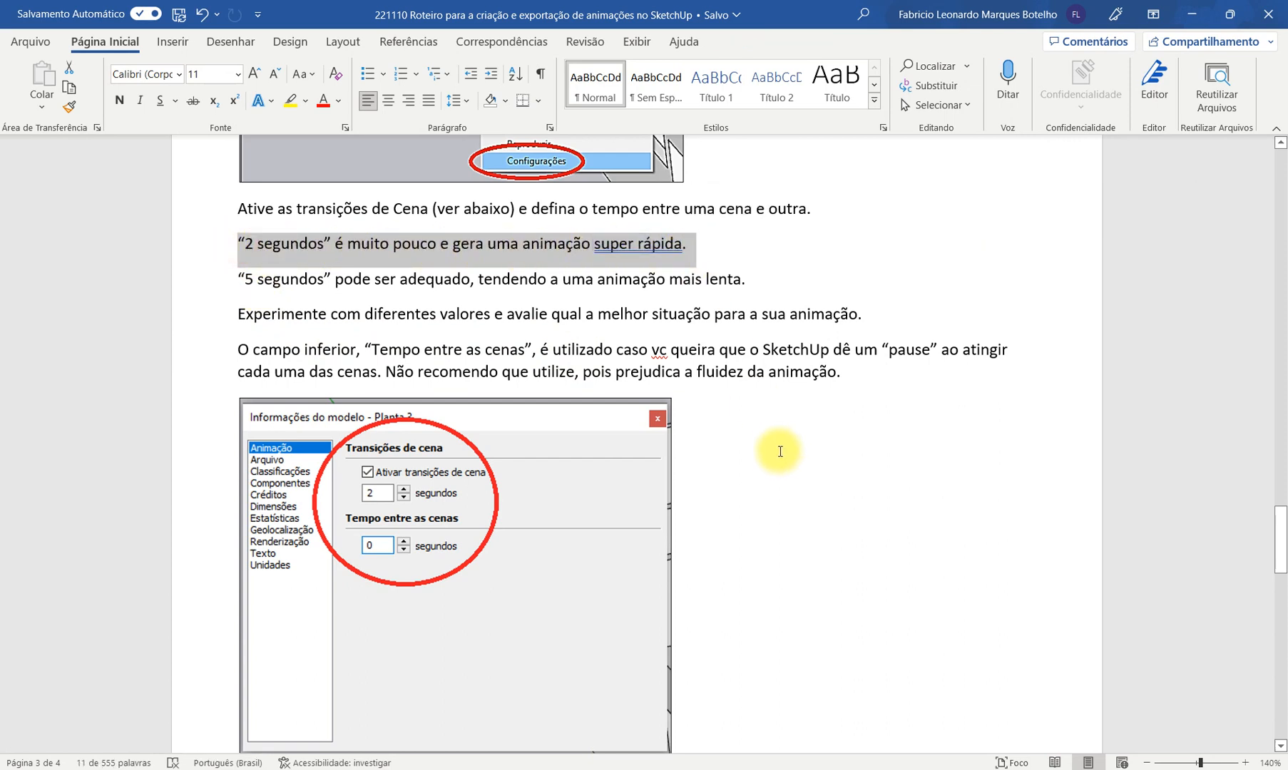
pyautogui.click(238, 280)
pyautogui.moveTo(261, 280); pyautogui.dragTo(759, 280)
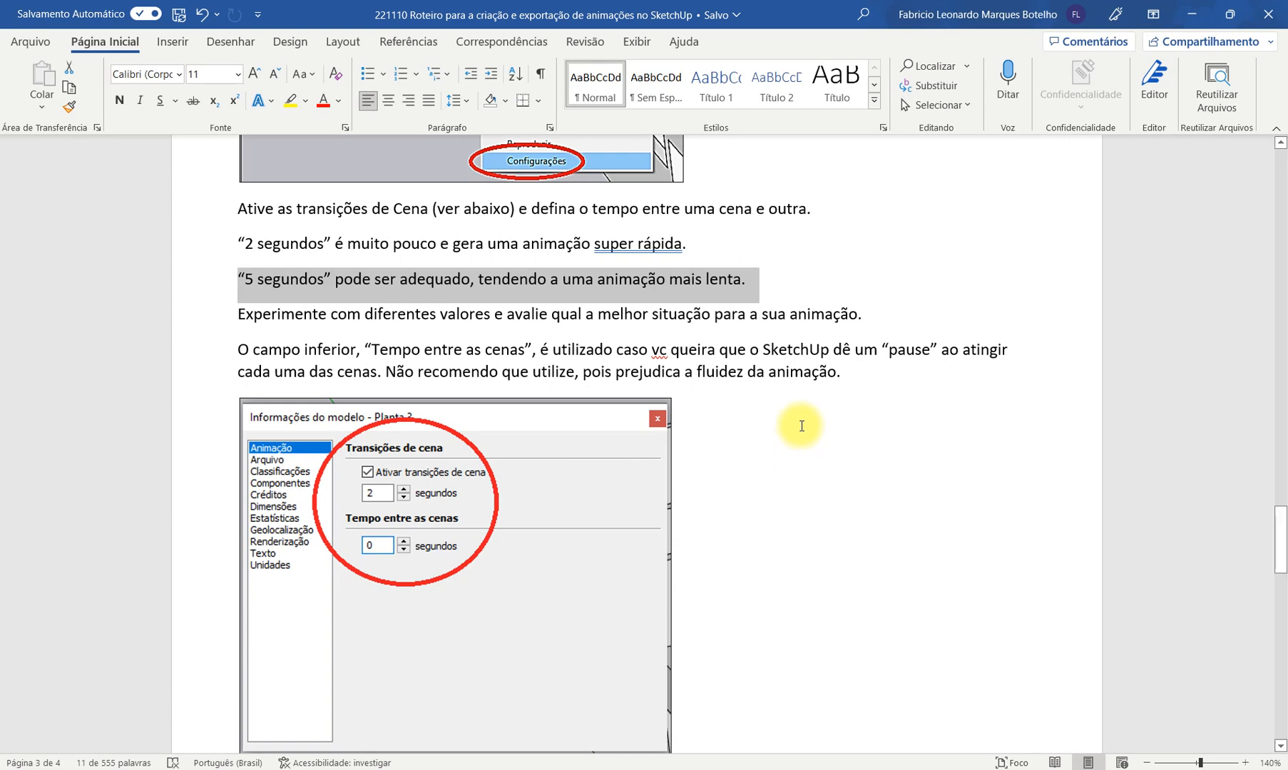
# Read Etapa 4 of the guide on exporting the animation video and its resolution options, and return to SketchUp.
pyautogui.scroll(-10, 800, 450)
pyautogui.scroll(-4, 848, 346)
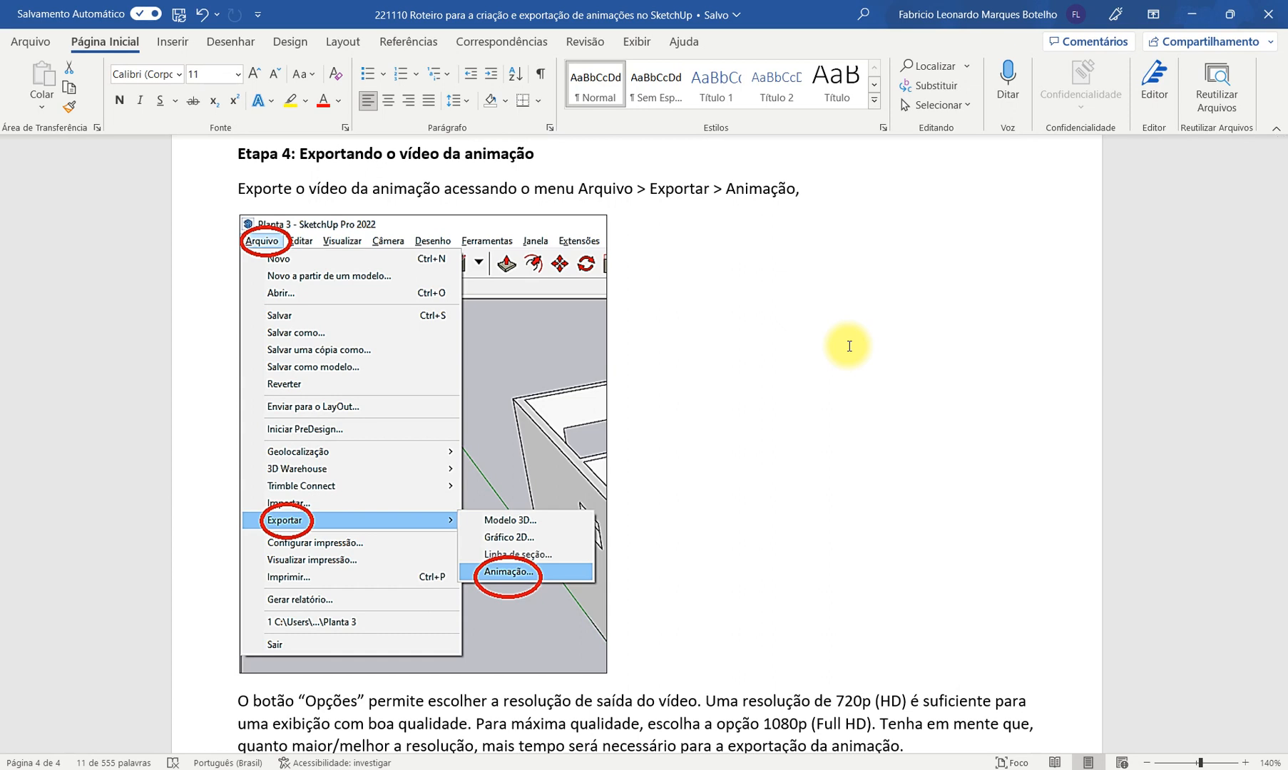
pyautogui.scroll(-8, 848, 346)
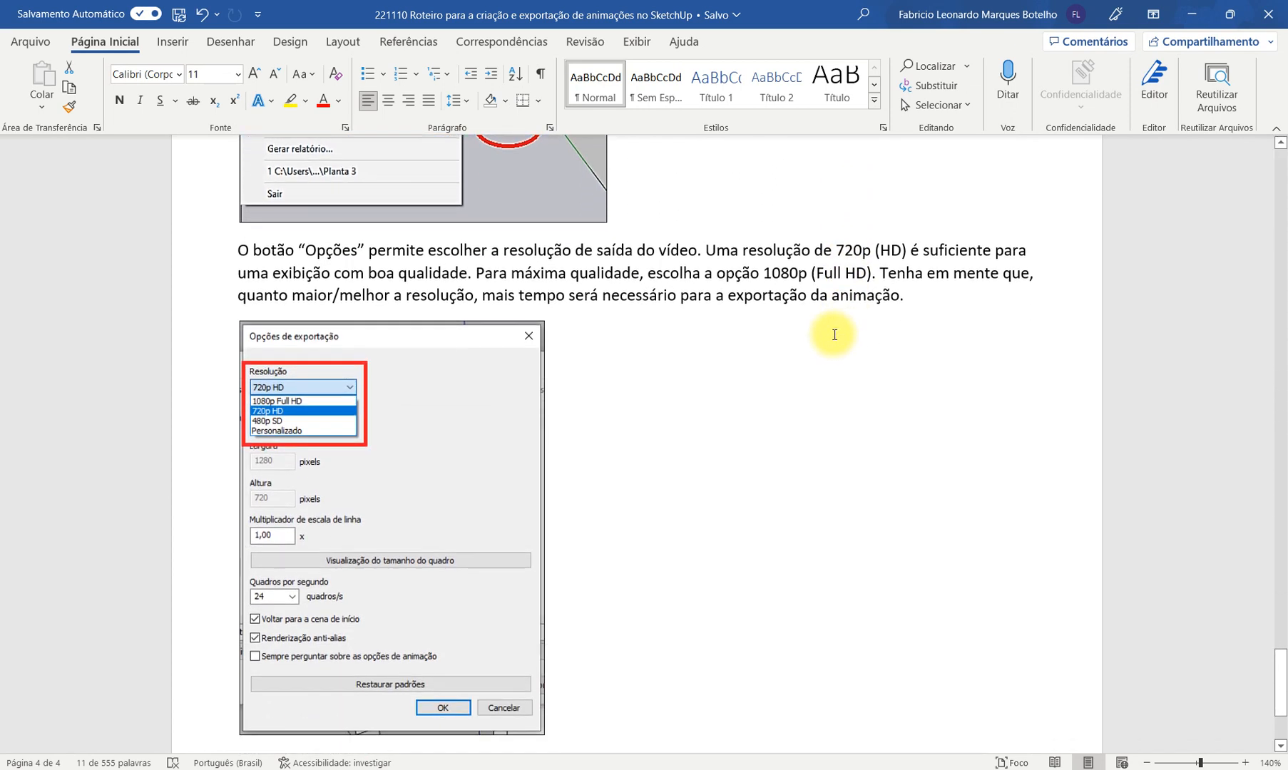
pyautogui.scroll(-2, 834, 334)
pyautogui.scroll(-2, 834, 335)
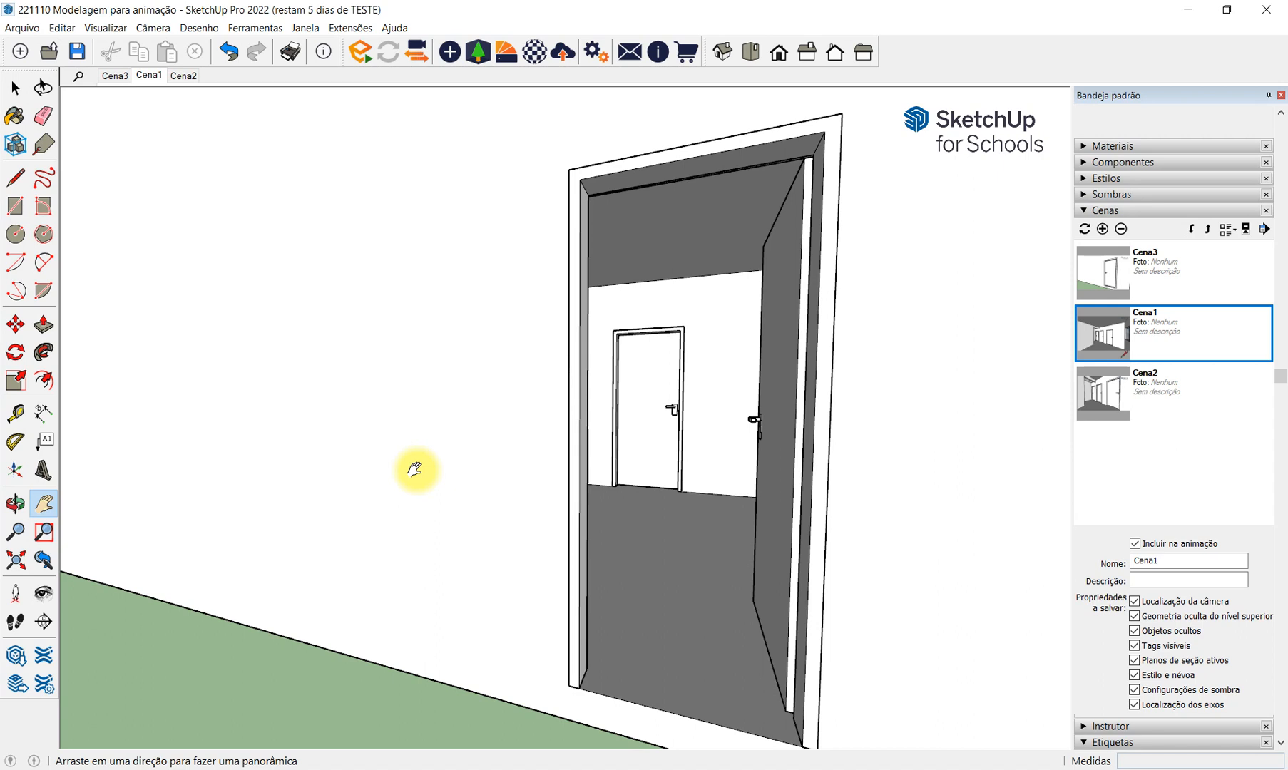
# Start exporting the animation to the Área de Trabalho folder, keeping the file name 221110 Modelagem para animação.
pyautogui.click(32, 30)
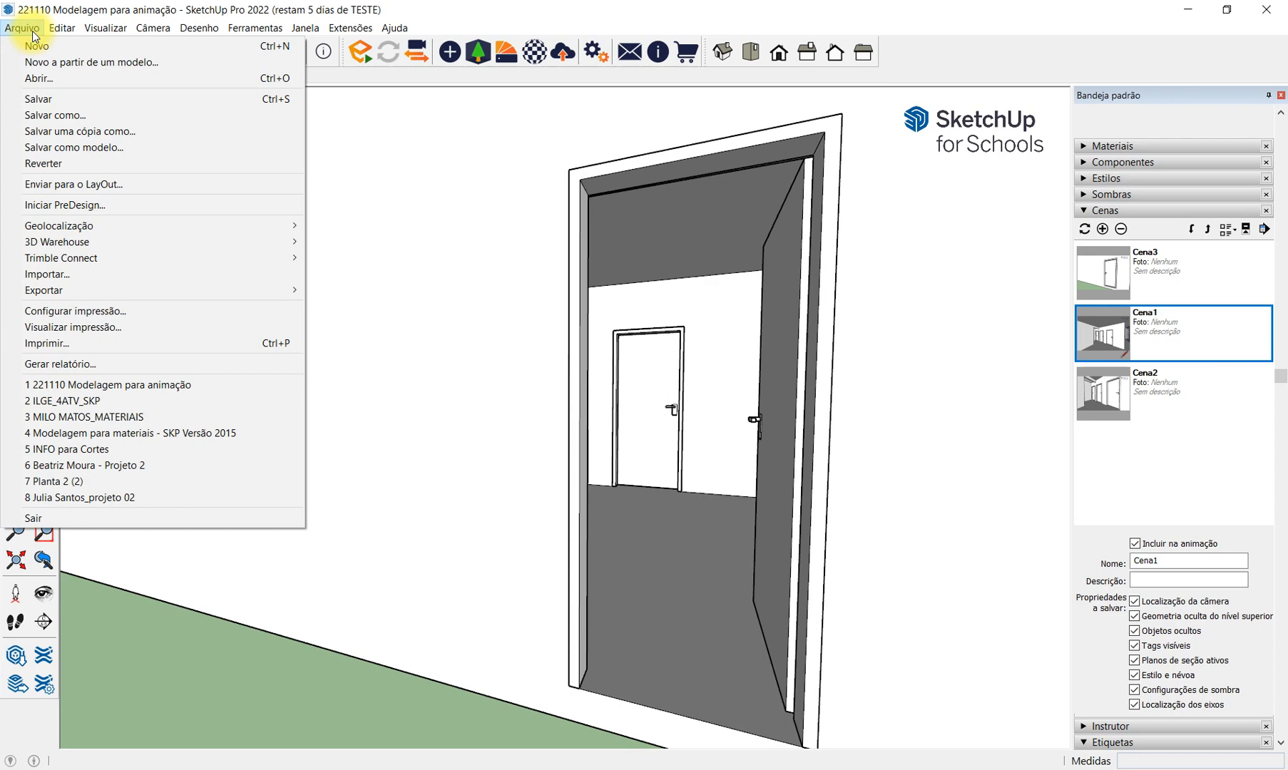
pyautogui.moveTo(160, 290)
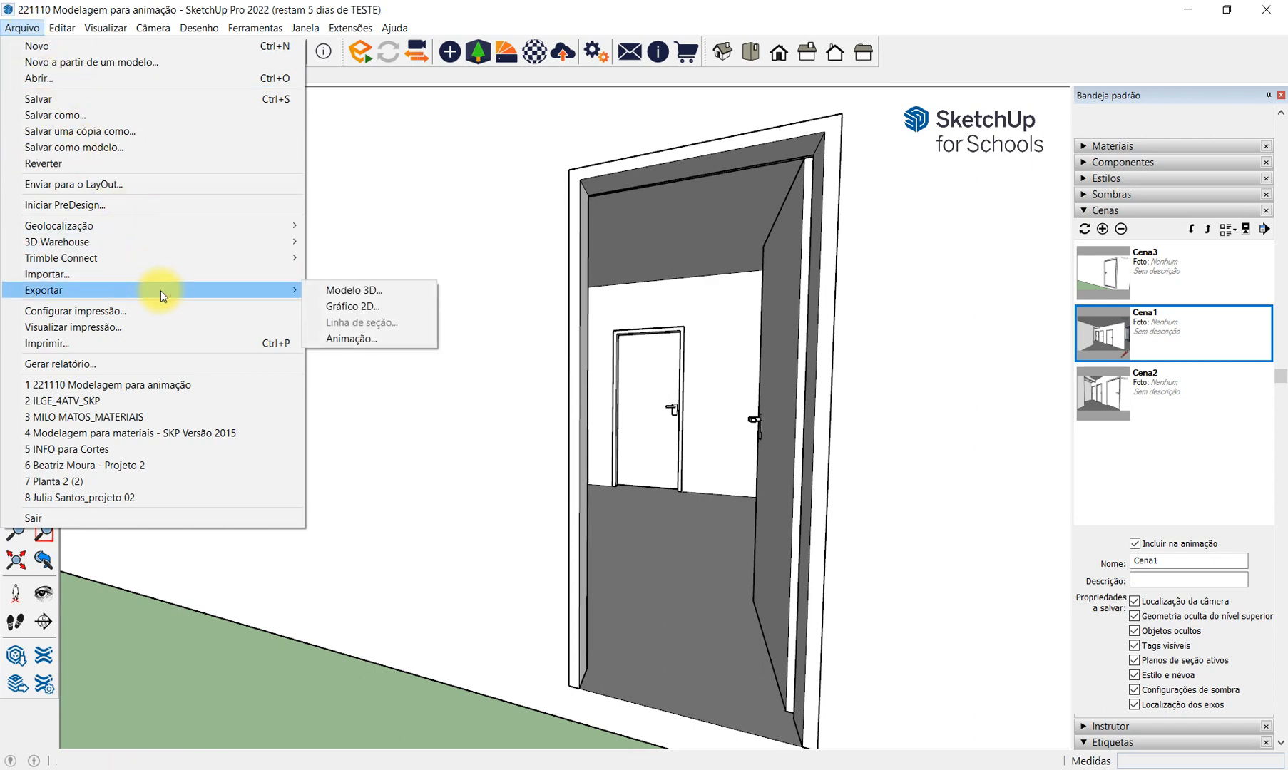
pyautogui.click(375, 337)
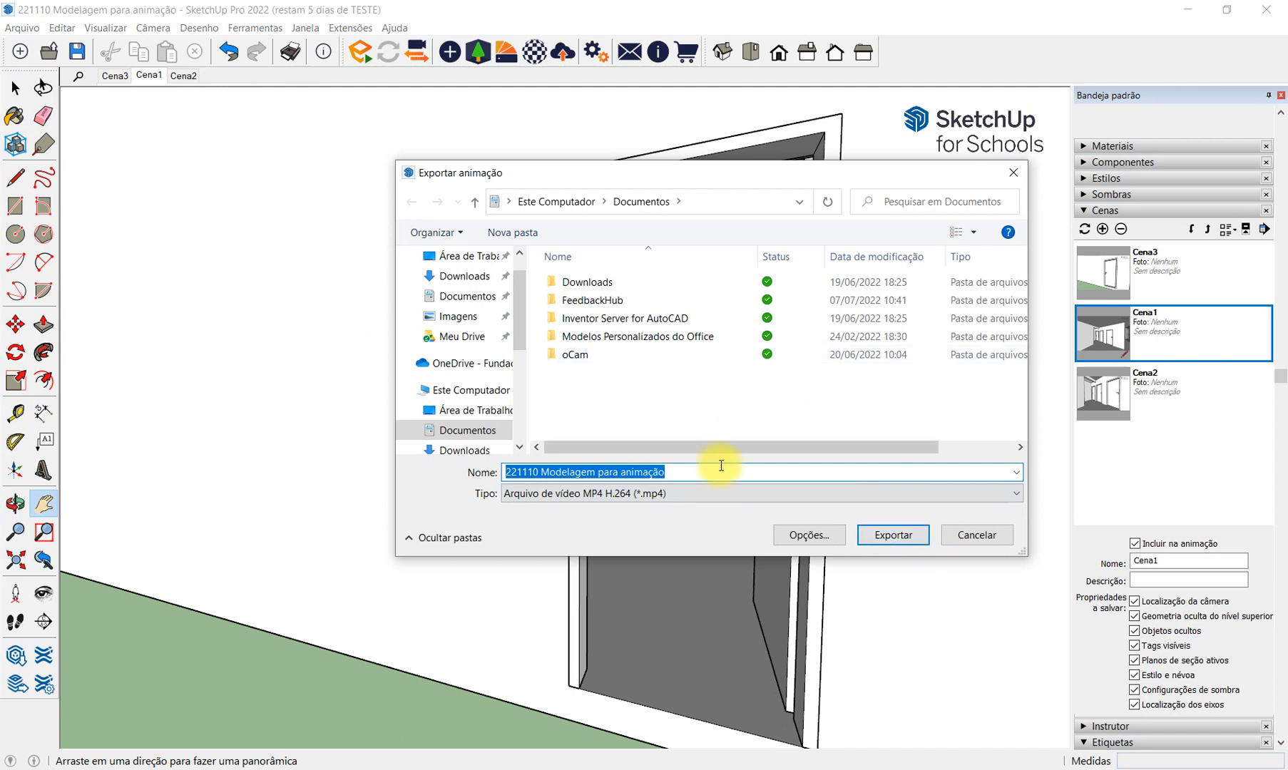
pyautogui.click(688, 471)
pyautogui.moveTo(703, 468); pyautogui.dragTo(504, 474)
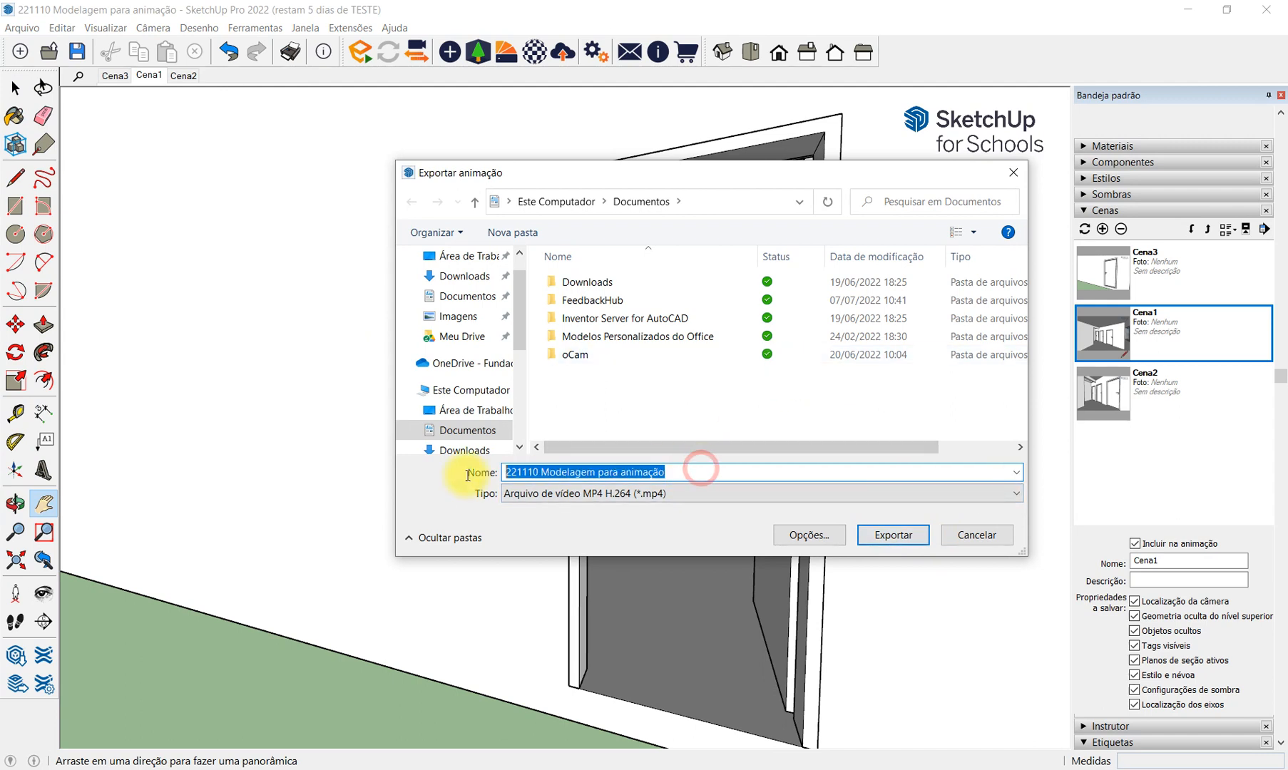
pyautogui.click(468, 258)
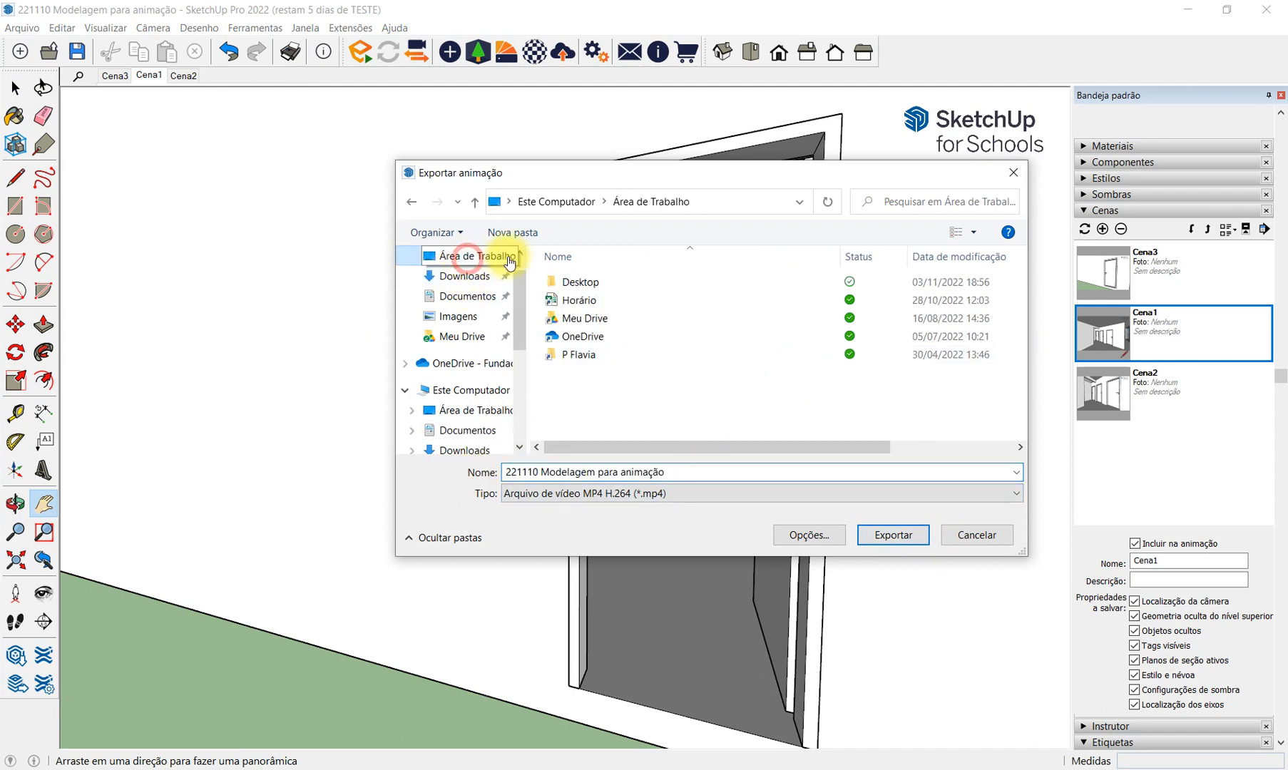
pyautogui.click(681, 472)
pyautogui.moveTo(702, 472); pyautogui.dragTo(443, 470)
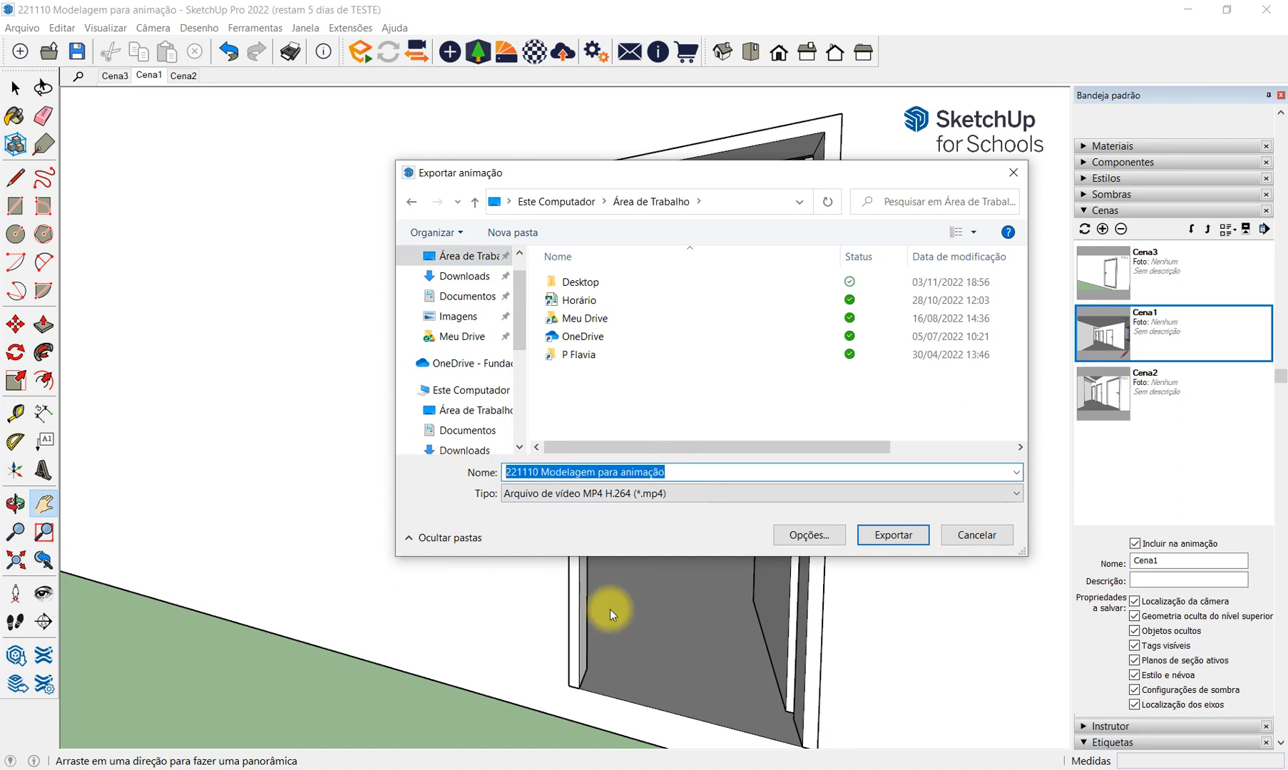
# Choose MP4 H.264 video as the export file type and open the export options.
pyautogui.click(704, 496)
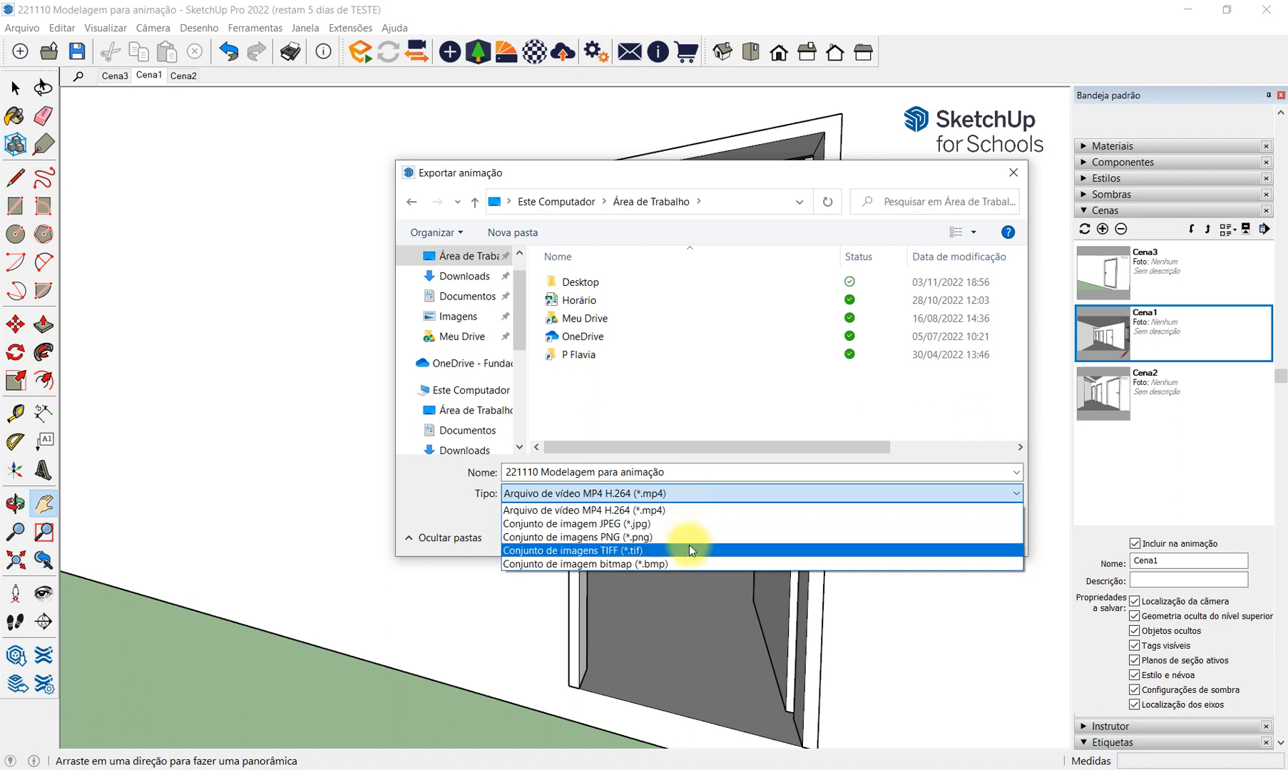
pyautogui.click(678, 510)
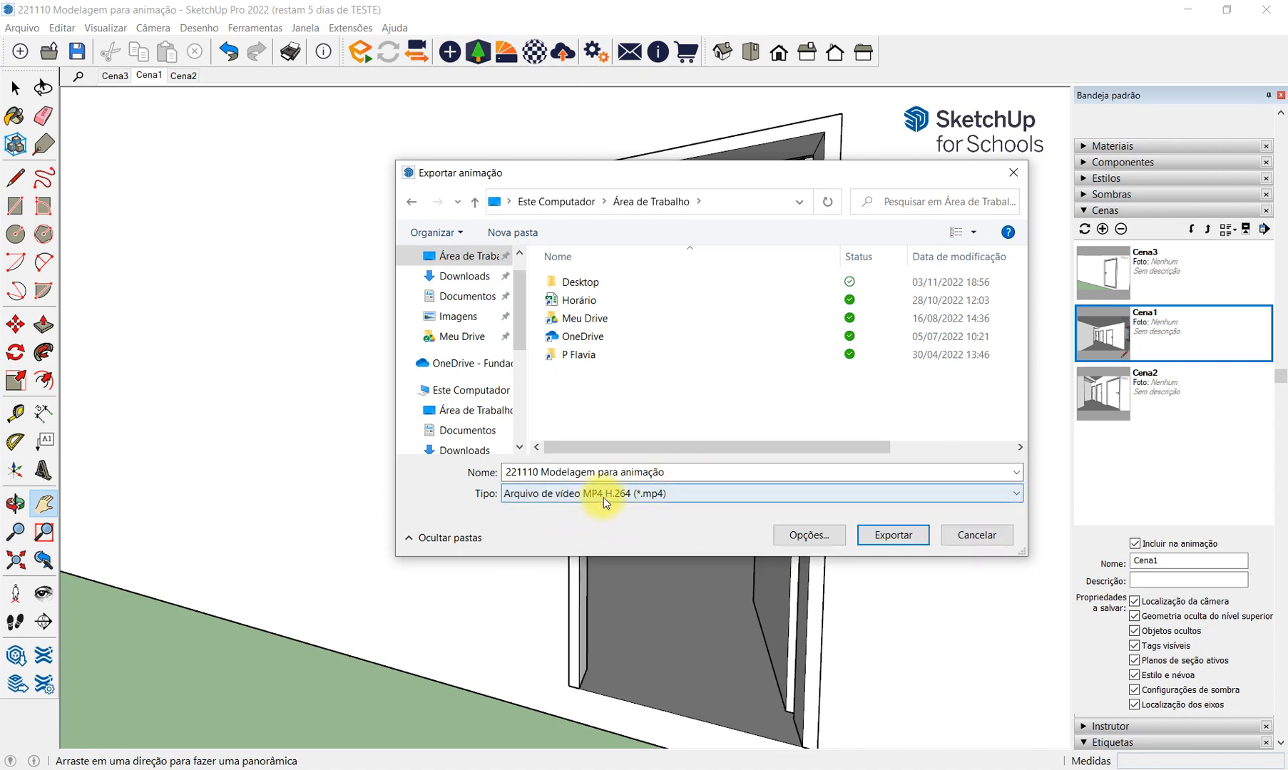
pyautogui.click(820, 535)
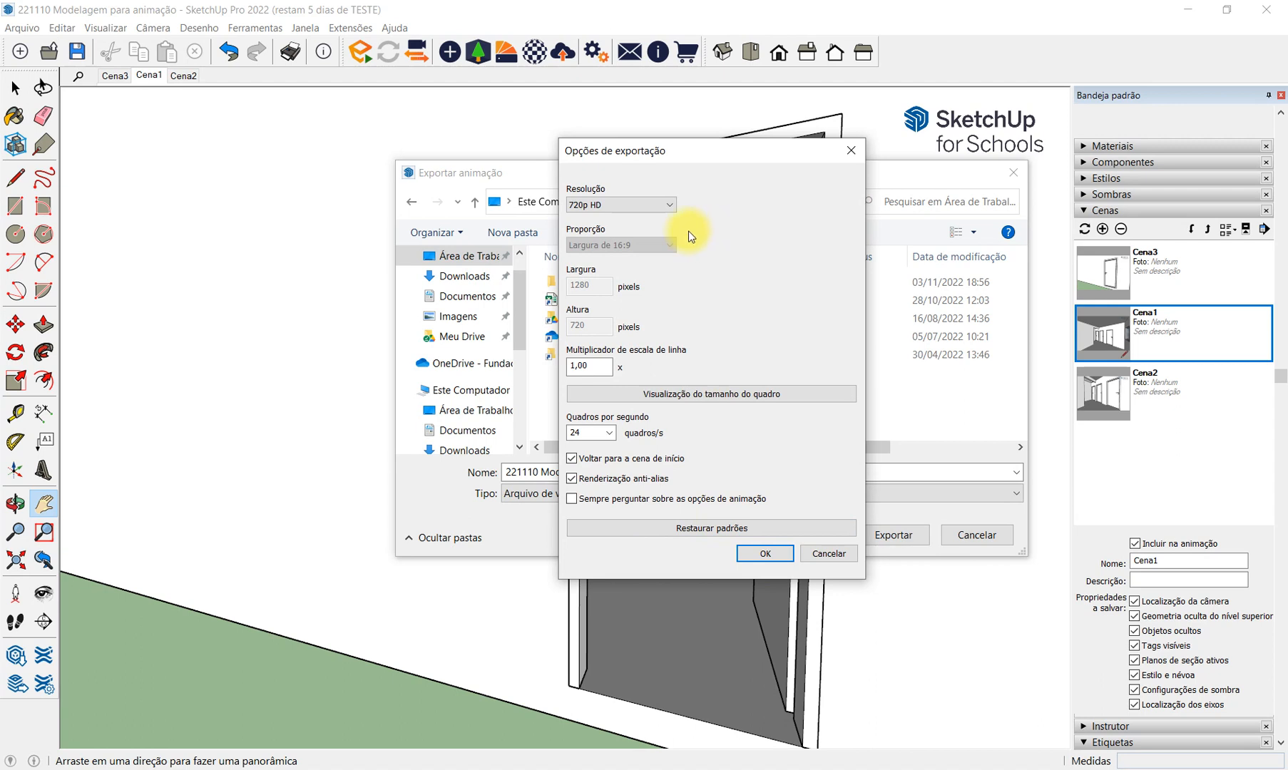
# Try the 480p SD, 720p HD and 1080p Full HD resolutions in the export options.
pyautogui.click(669, 206)
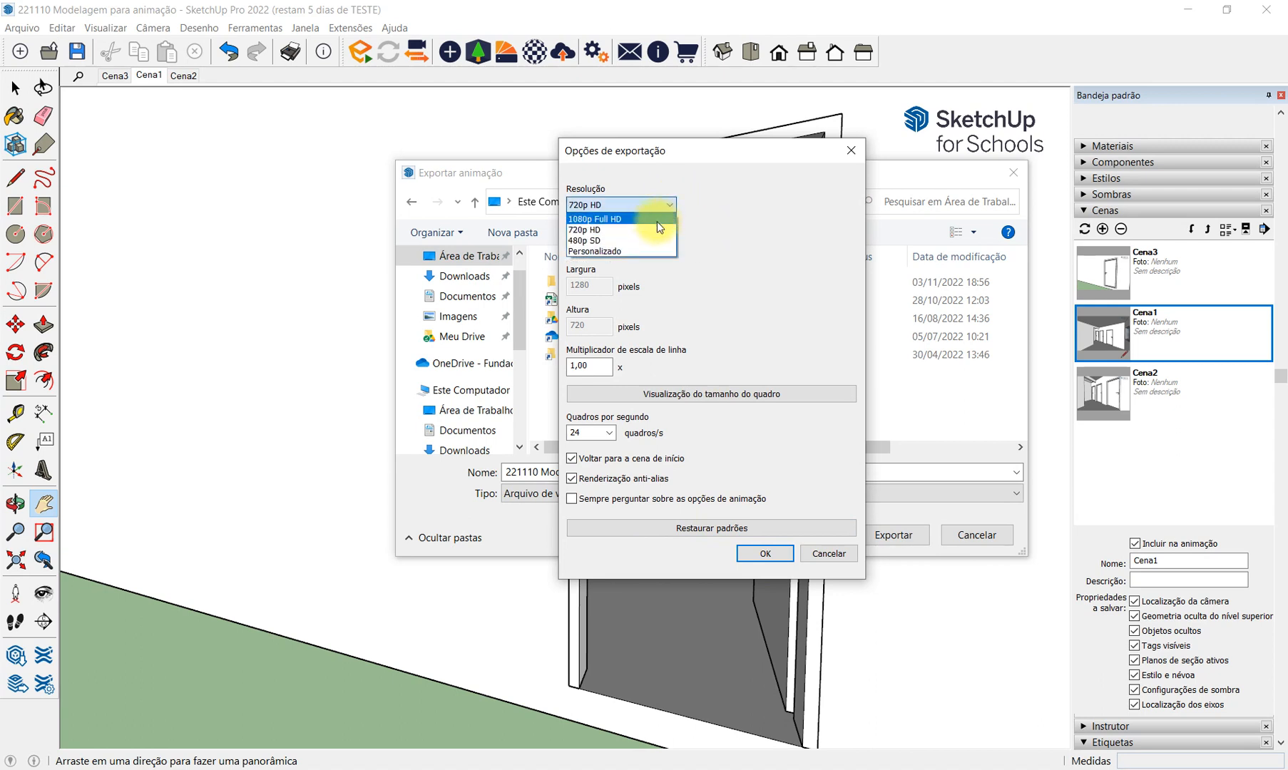
pyautogui.click(654, 239)
pyautogui.click(653, 212)
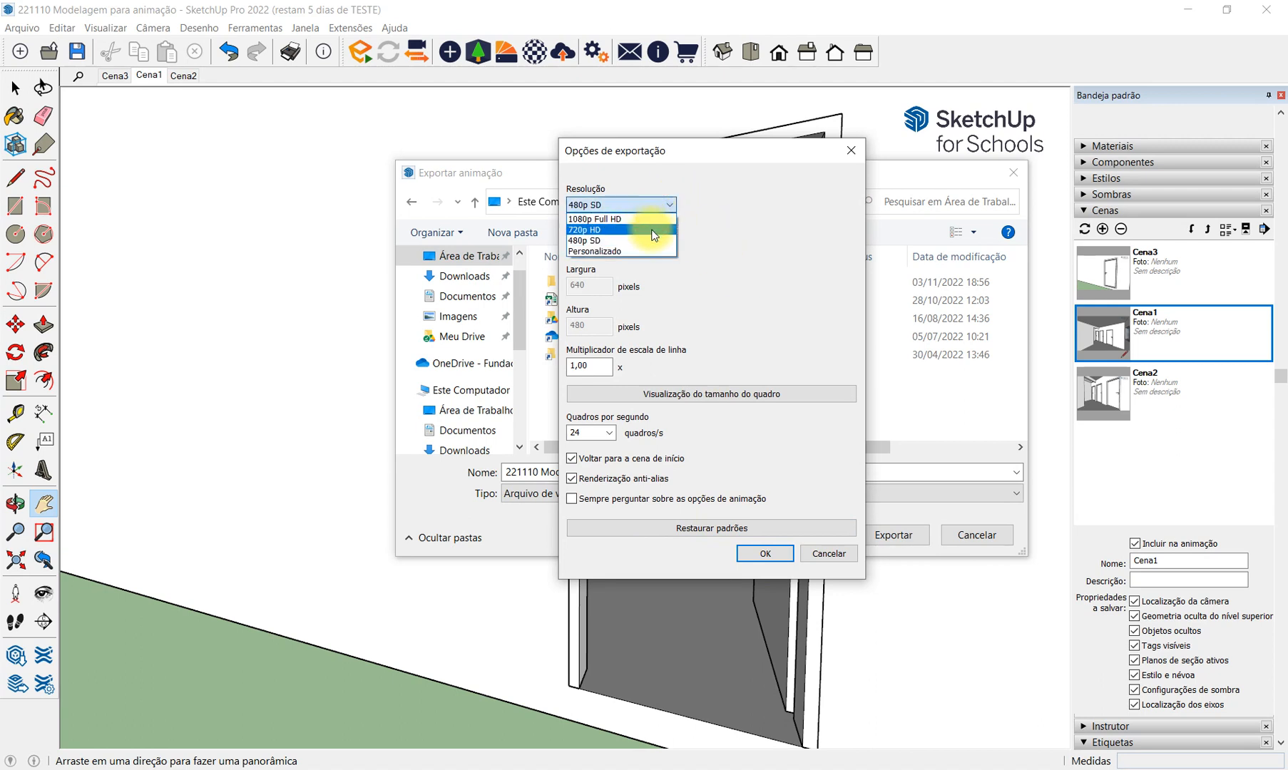
pyautogui.click(656, 229)
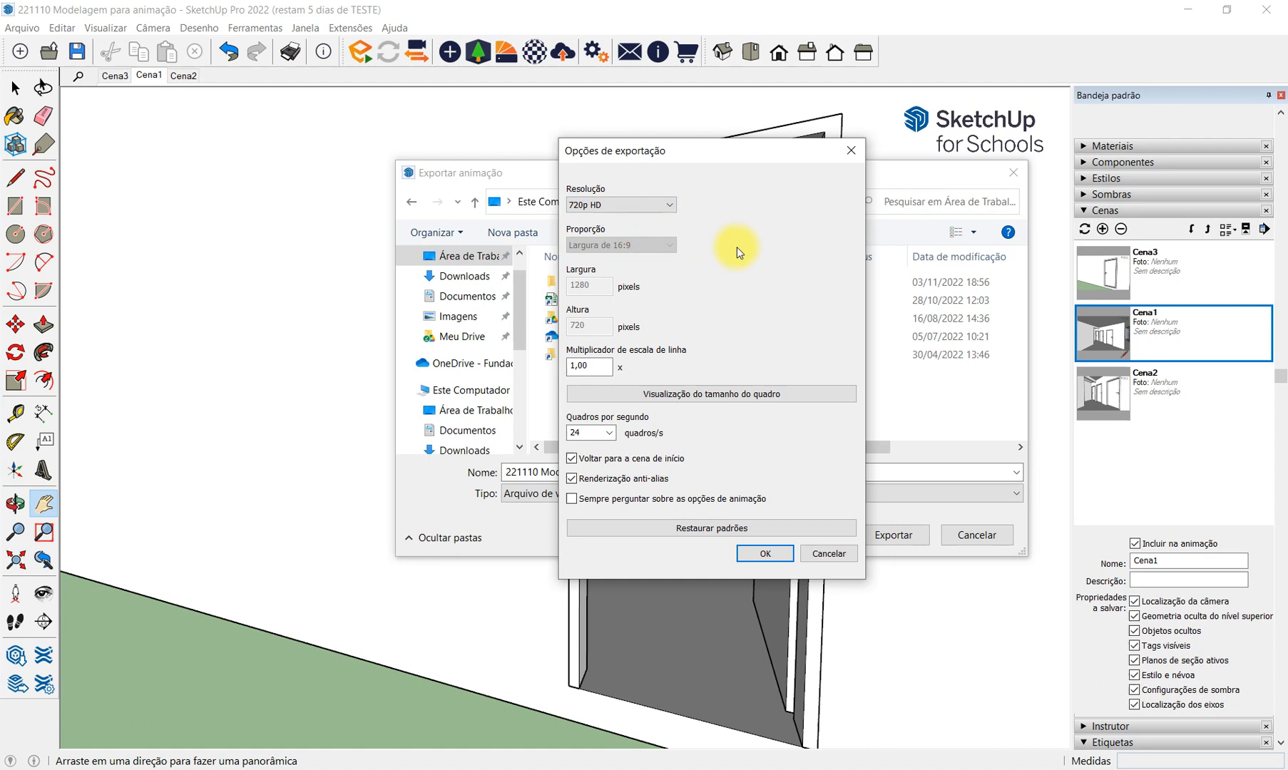
pyautogui.click(655, 206)
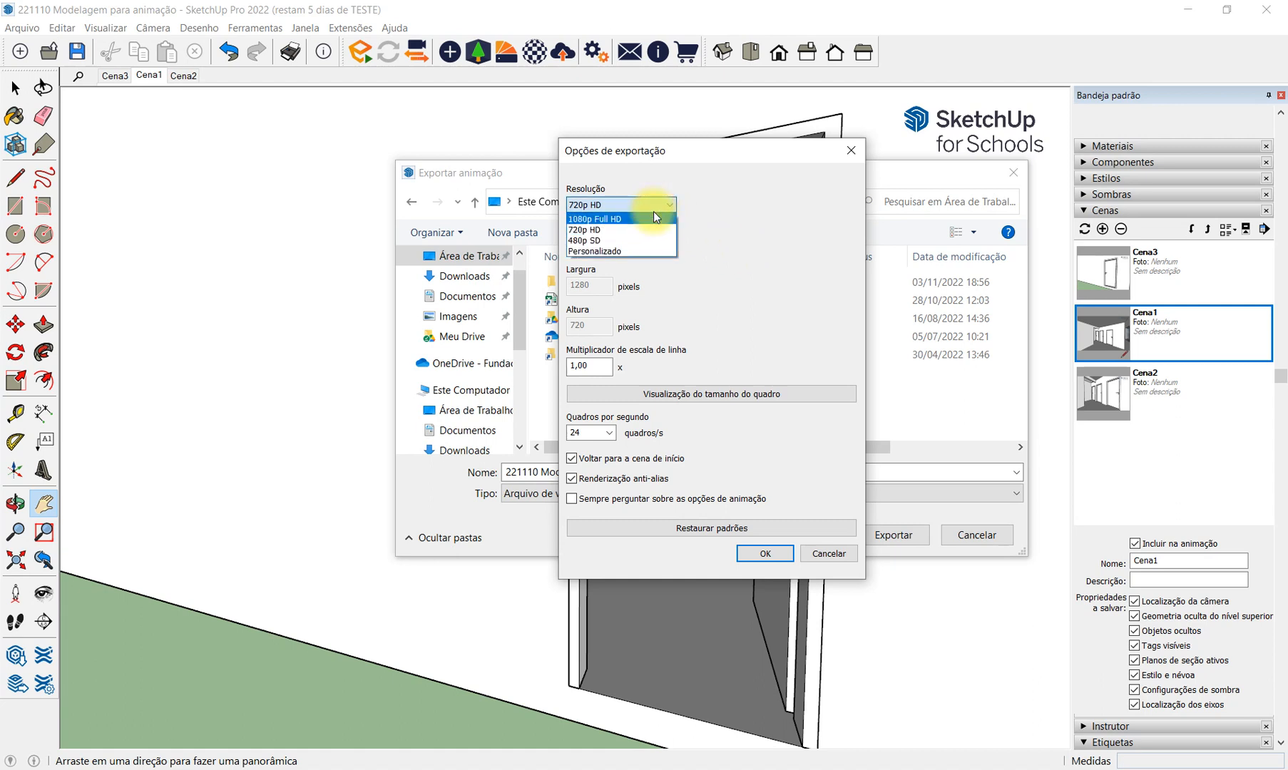
pyautogui.click(653, 218)
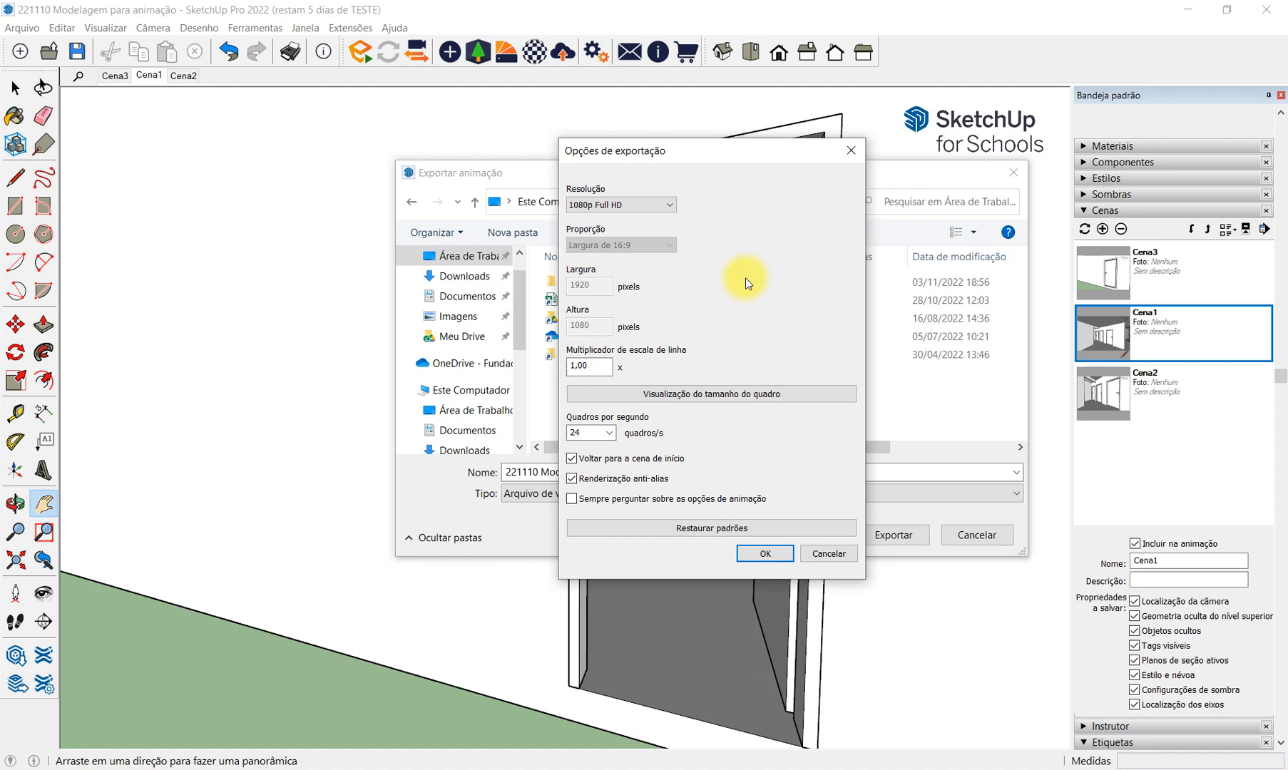
# Try the Personalizado resolution with Personalizado proportions, selecting the width and height values for editing.
pyautogui.click(660, 207)
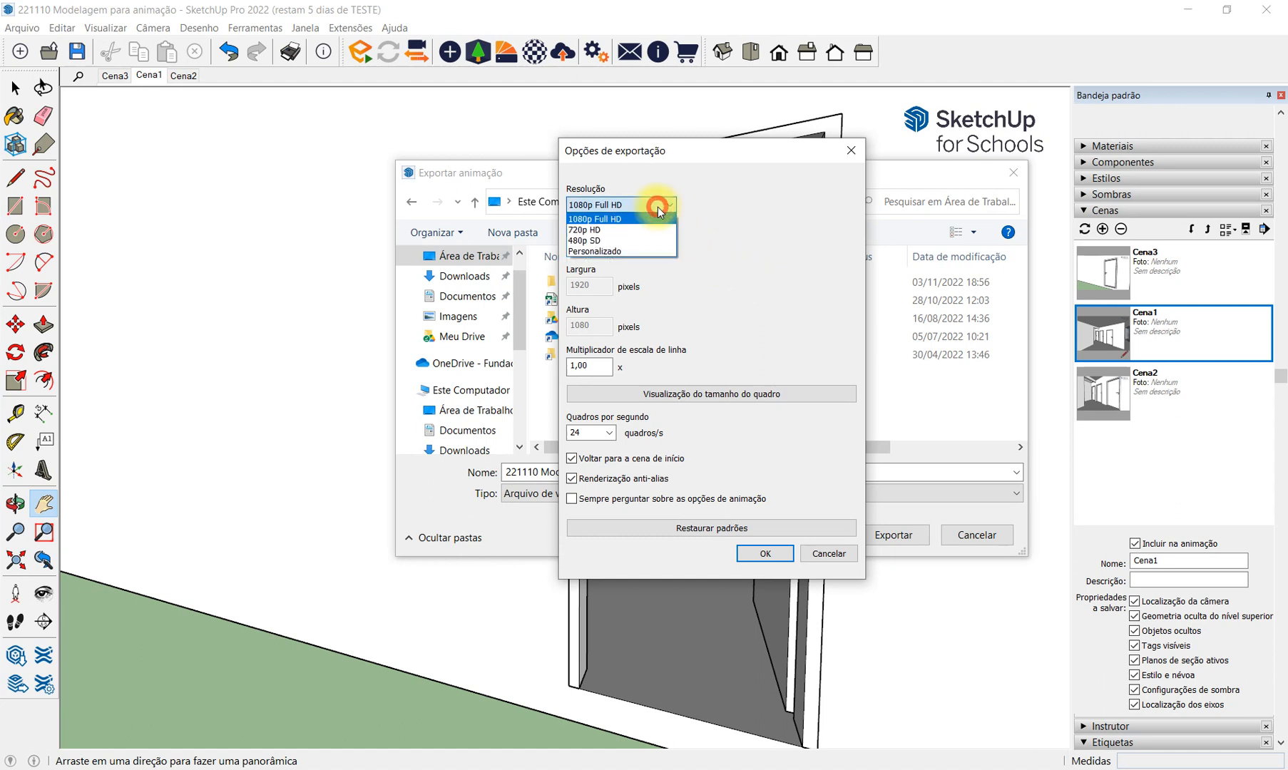
pyautogui.click(643, 253)
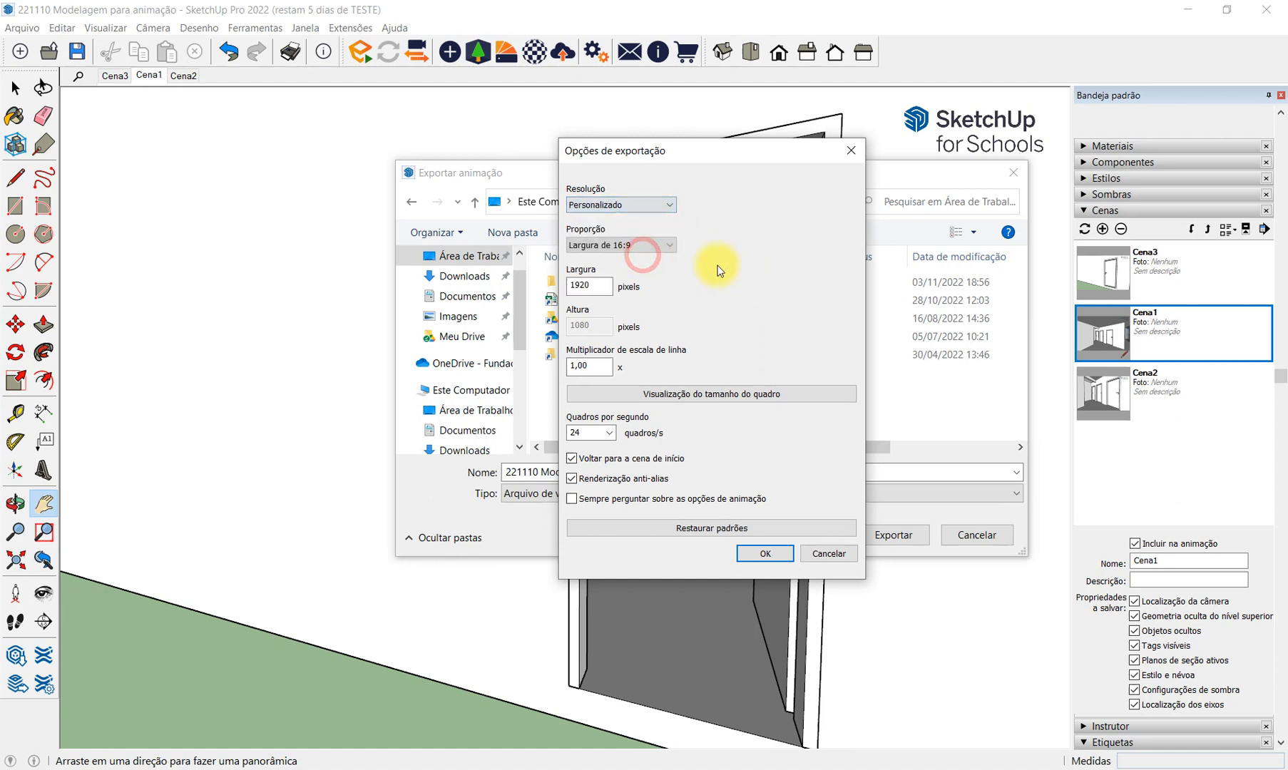
pyautogui.doubleClick(588, 285)
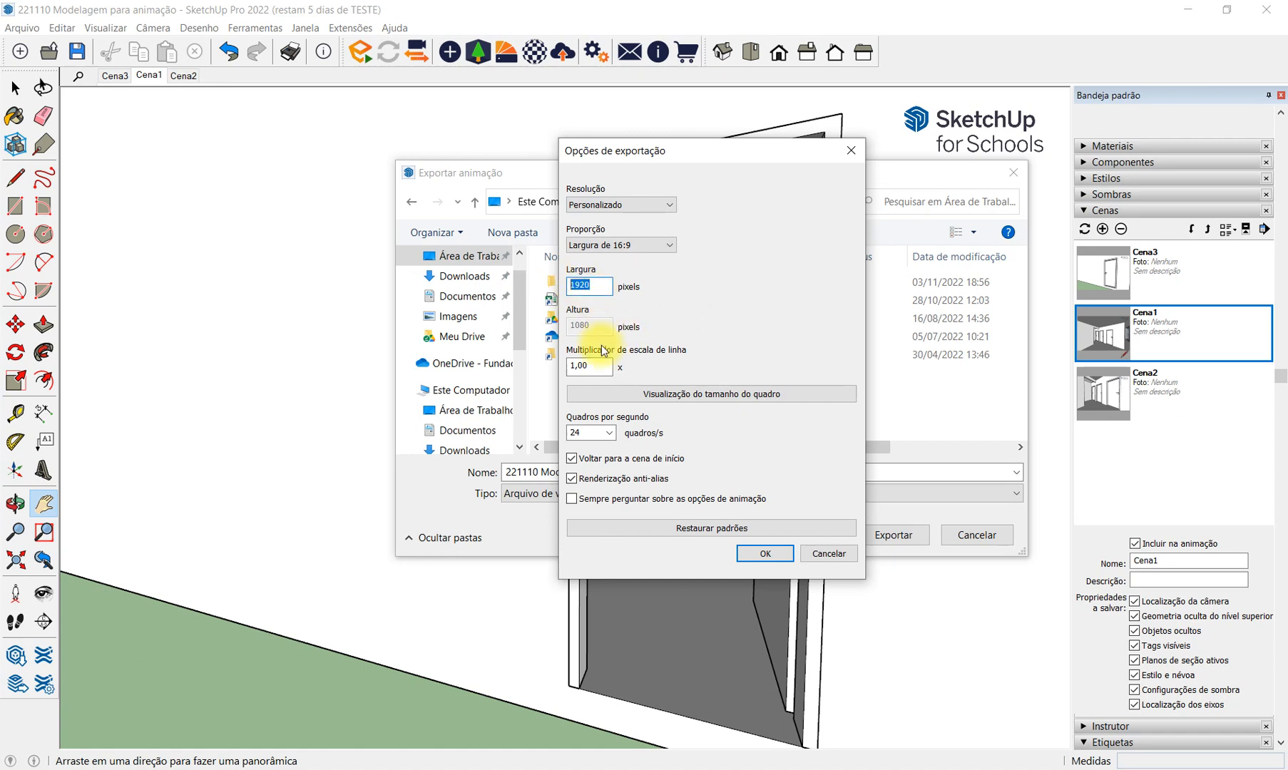
pyautogui.click(667, 245)
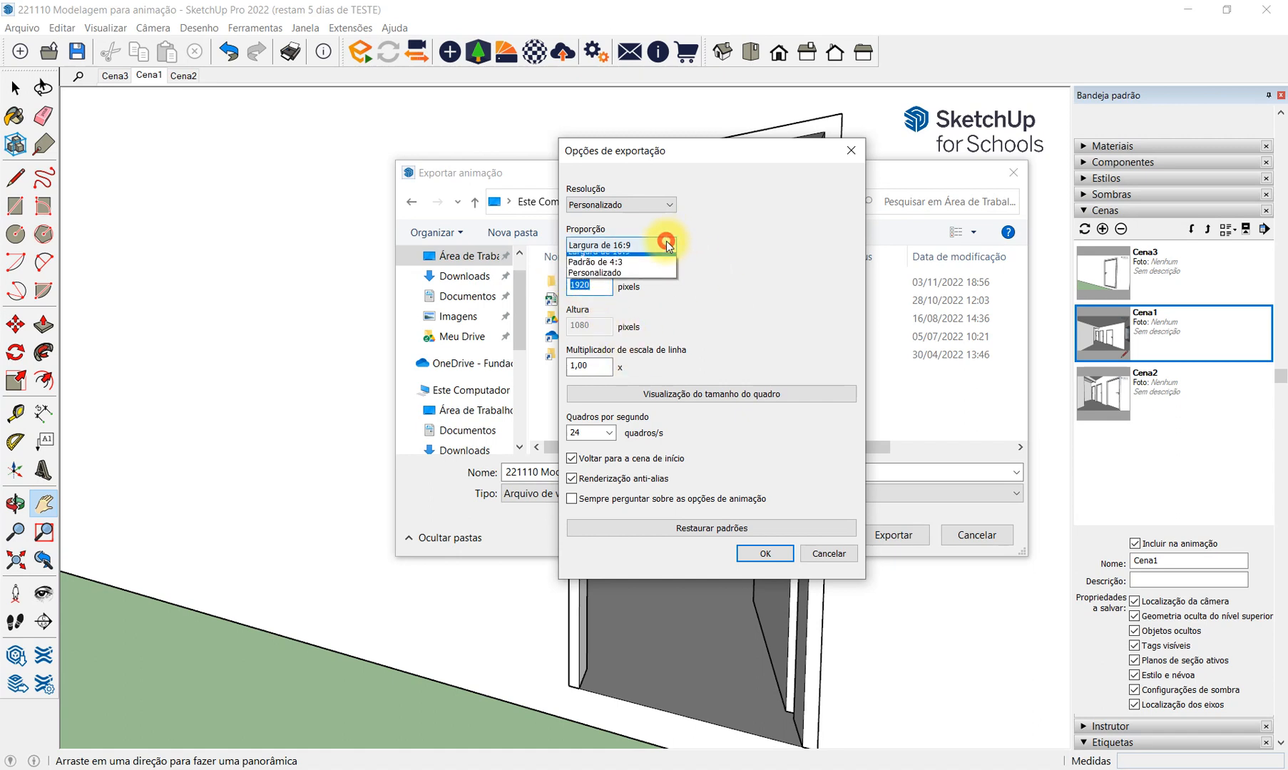
pyautogui.click(769, 252)
pyautogui.click(650, 246)
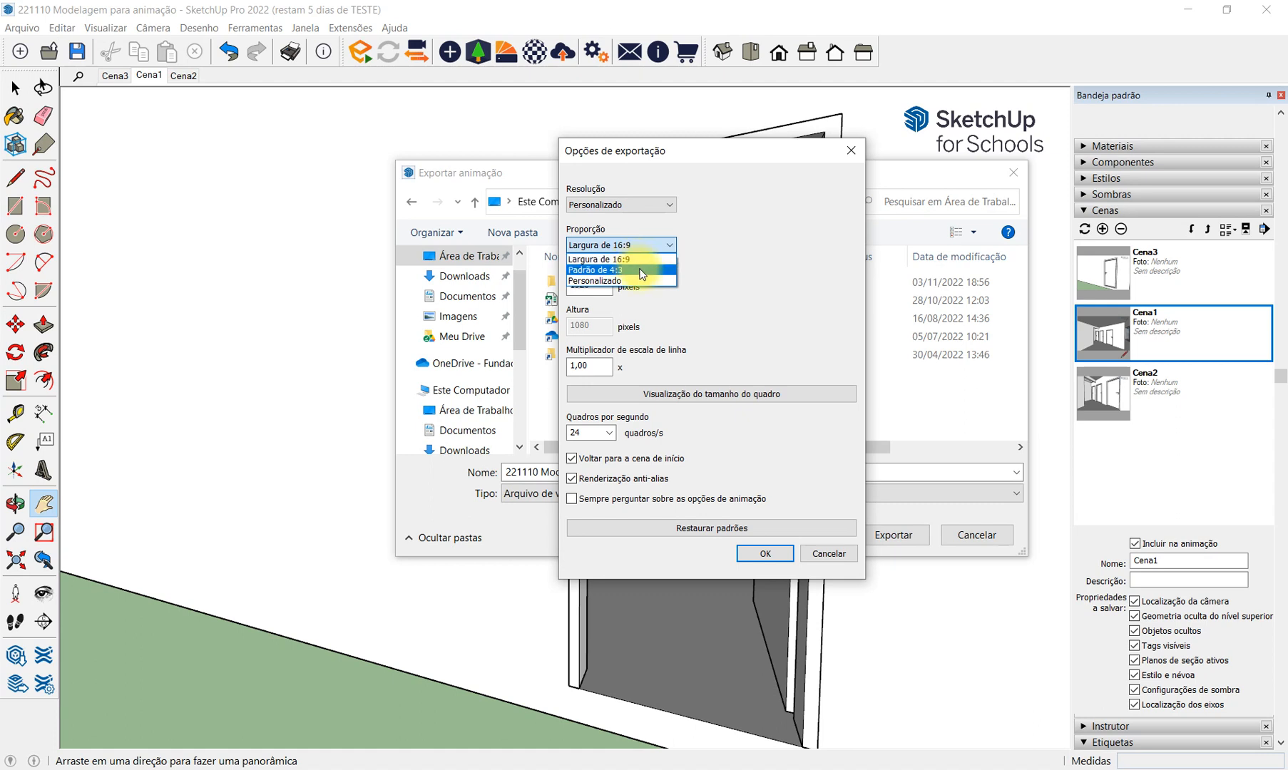
pyautogui.click(640, 279)
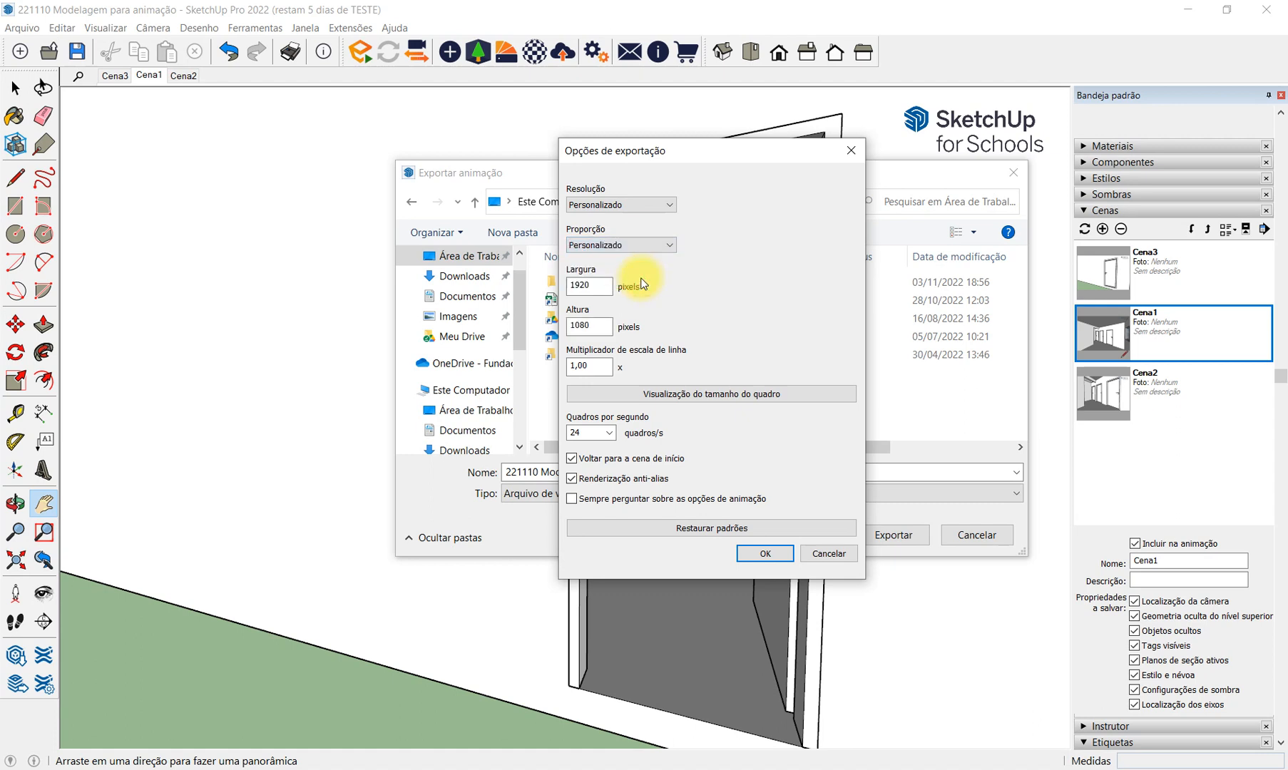
pyautogui.doubleClick(599, 286)
pyautogui.doubleClick(581, 325)
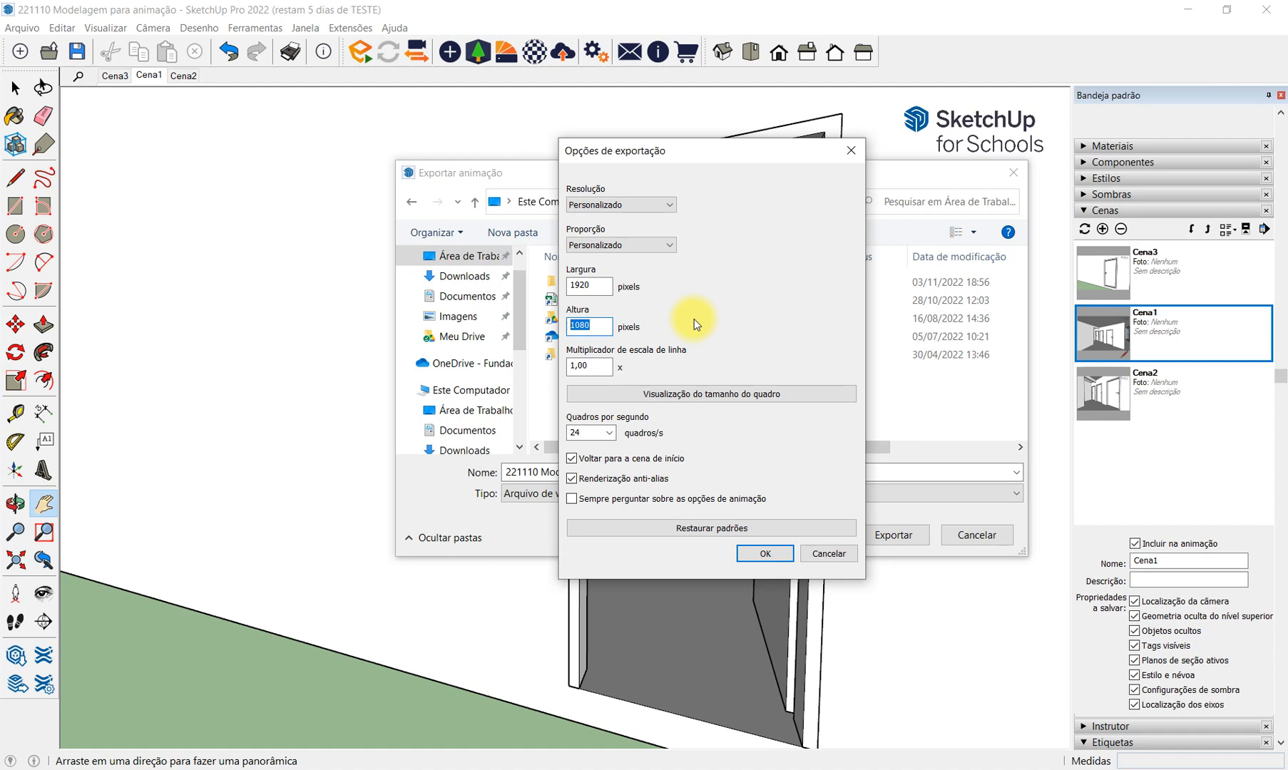
# Set the export resolution to 720p HD, accept the options and export the animation video.
pyautogui.click(654, 205)
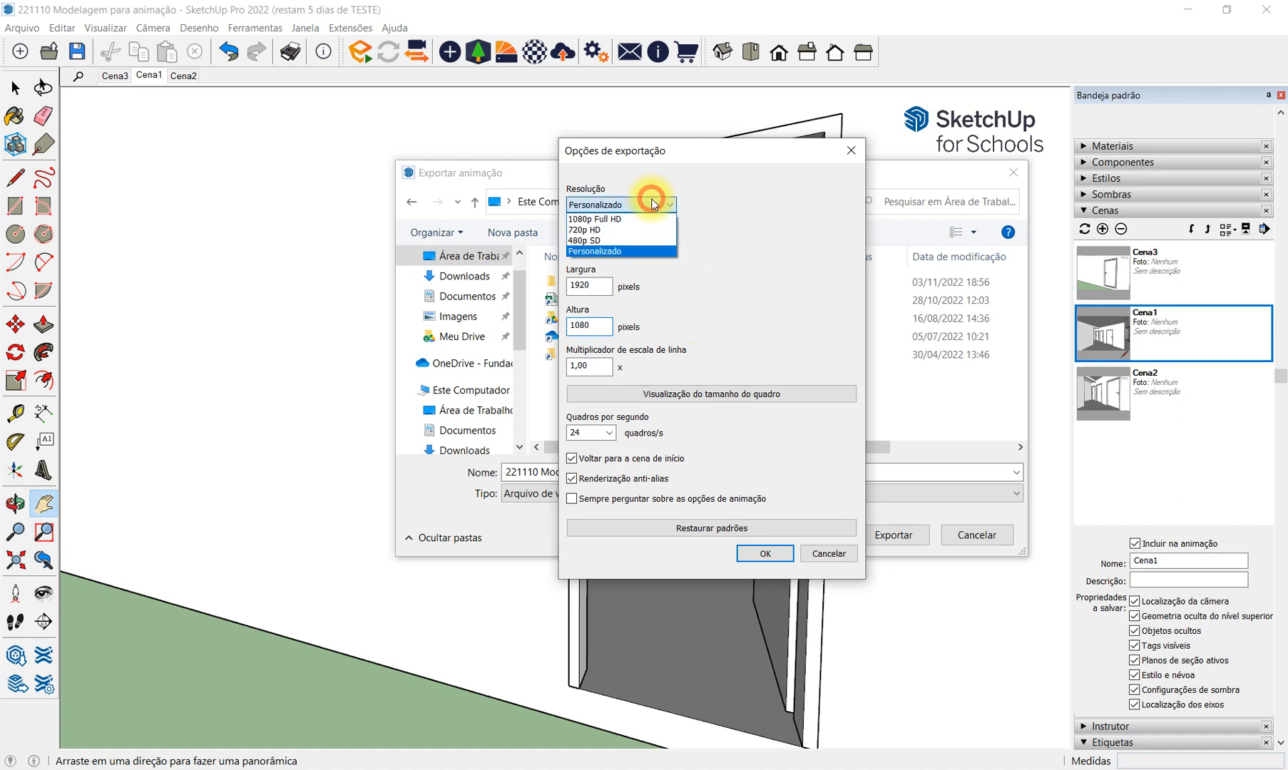
pyautogui.click(637, 221)
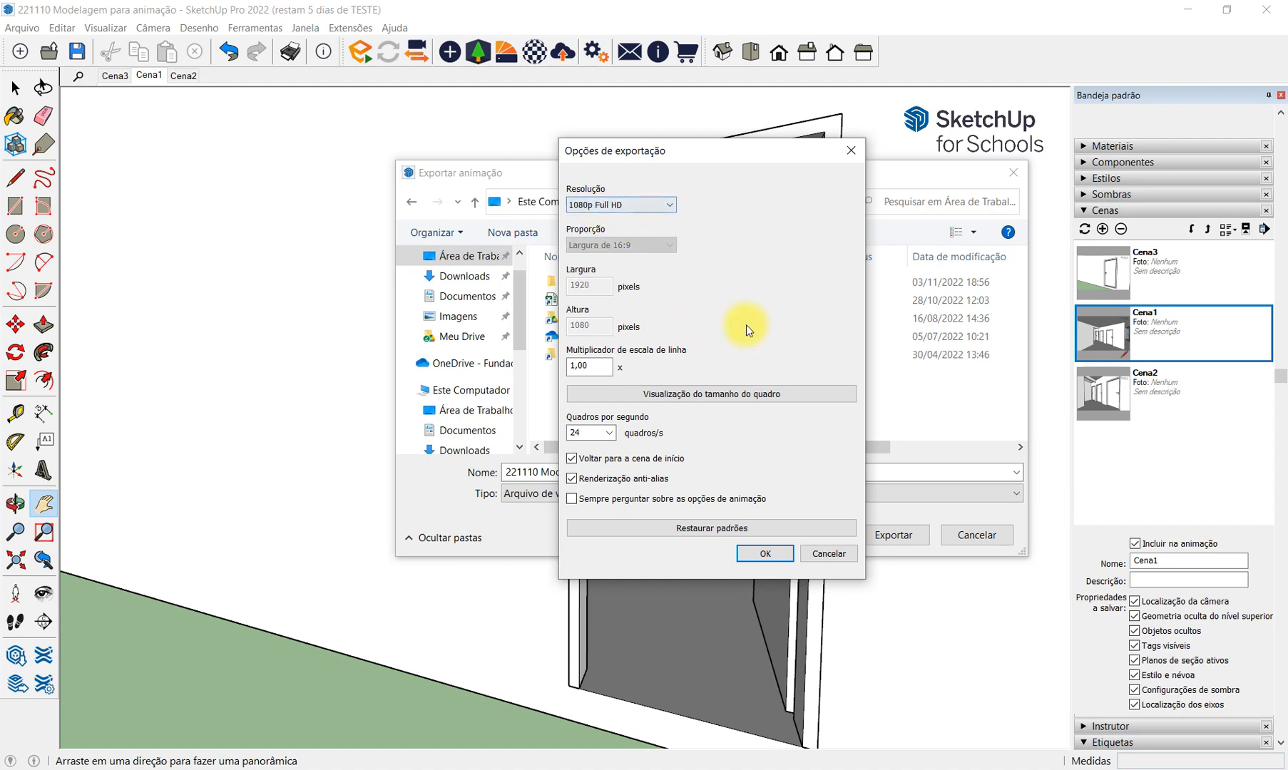
pyautogui.click(649, 205)
pyautogui.click(649, 223)
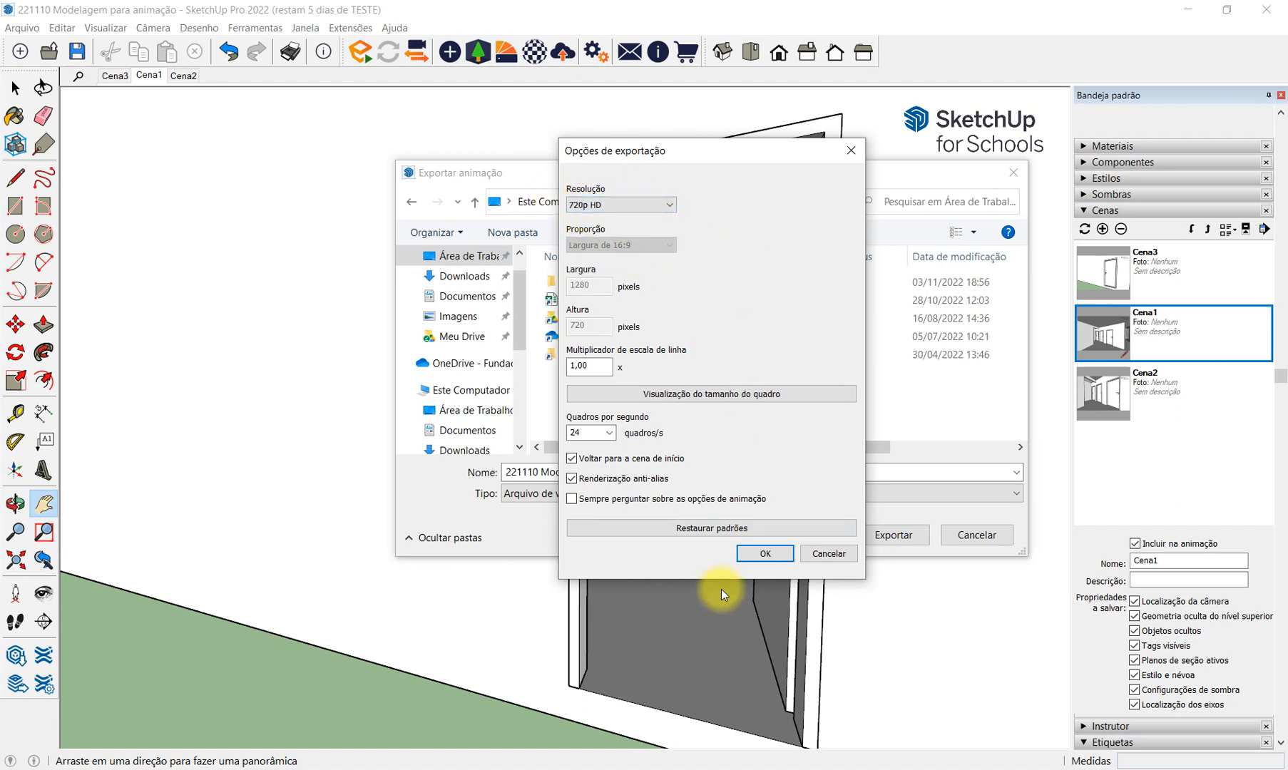
pyautogui.click(758, 555)
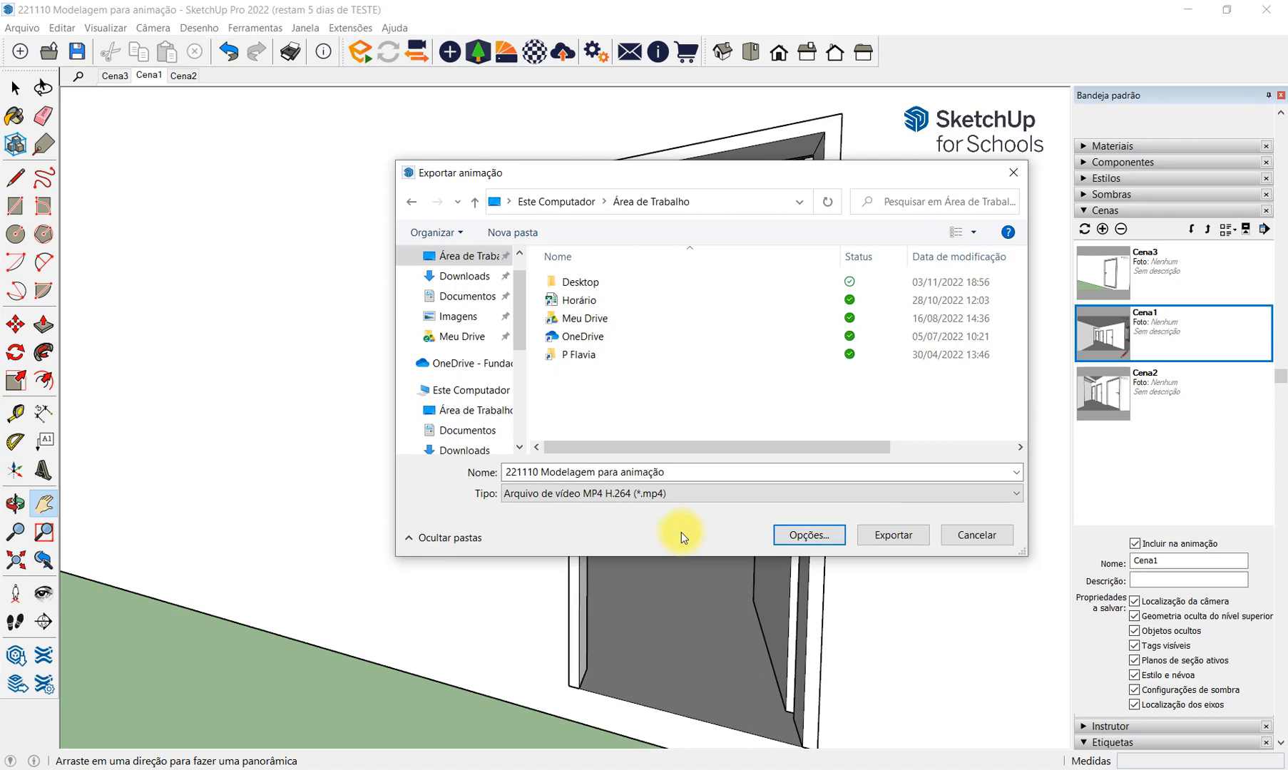
pyautogui.click(917, 536)
pyautogui.click(916, 531)
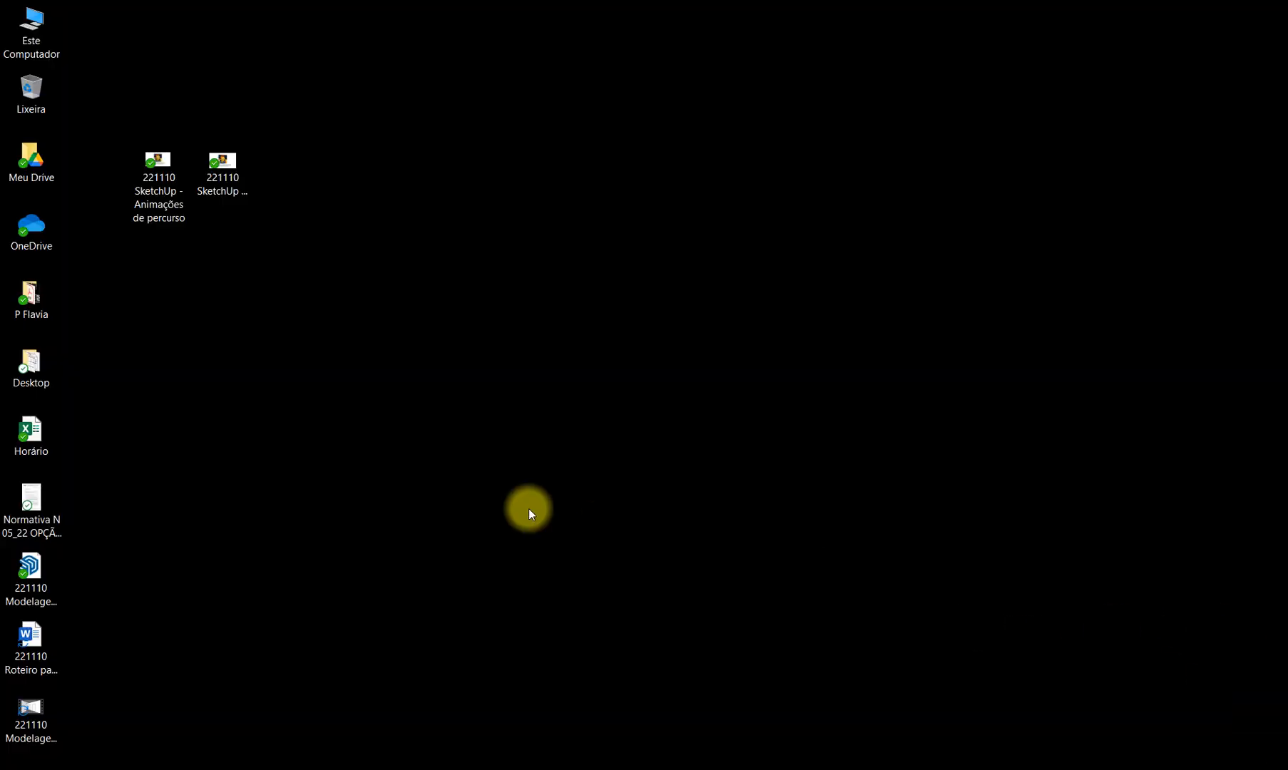
# Move the exported video to an empty area of the desktop, play it in VLC and close the player.
pyautogui.moveTo(49, 715); pyautogui.dragTo(569, 200)
pyautogui.click(781, 416)
pyautogui.doubleClick(546, 189)
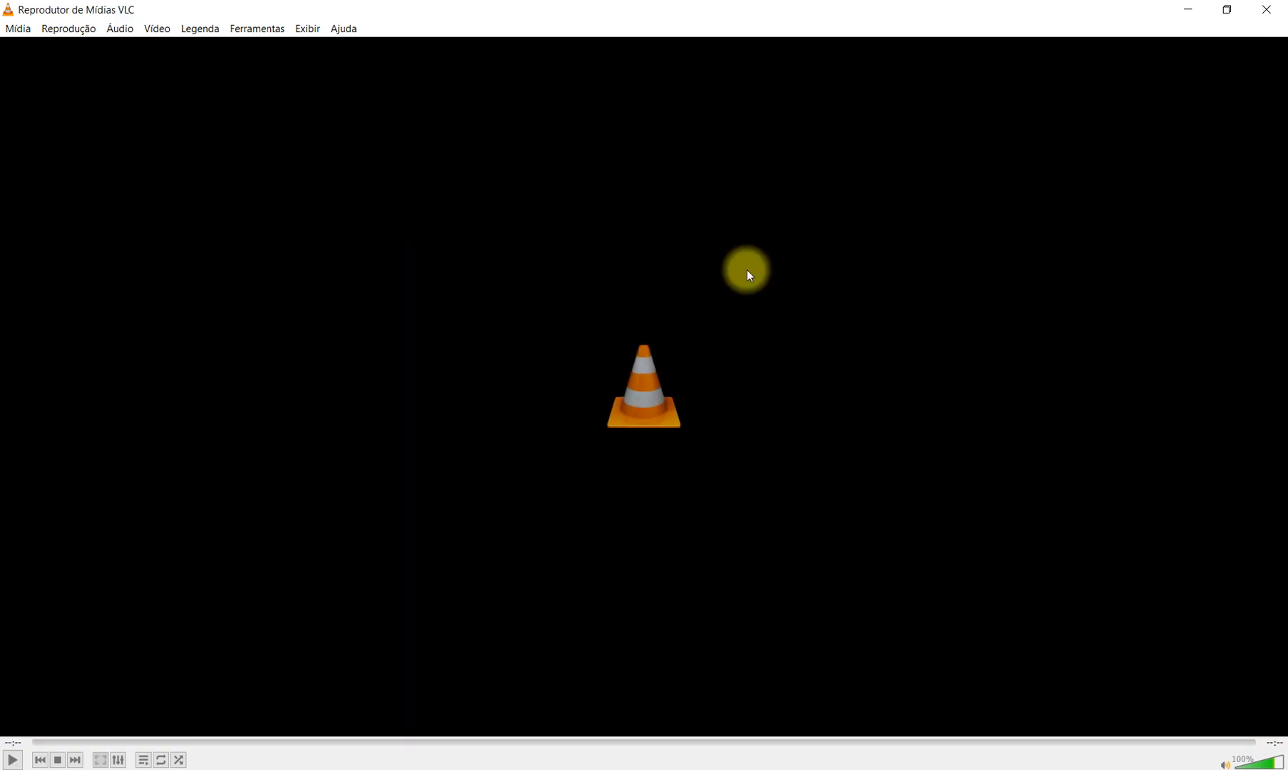
pyautogui.click(12, 760)
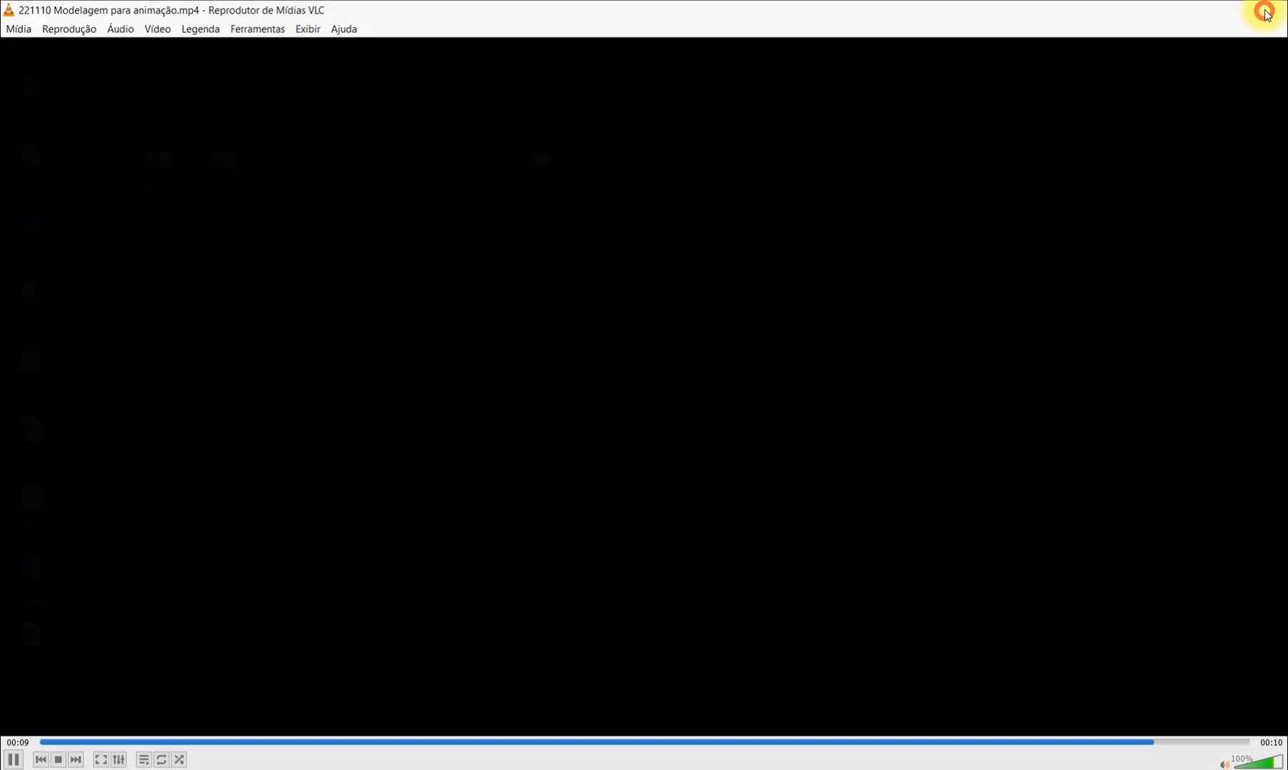
pyautogui.click(1267, 15)
# Switch to the Word guide and read its final recommendation on non-linear walkthroughs, highlighting the advice on exporting several segments in different files.
pyautogui.click(837, 769)
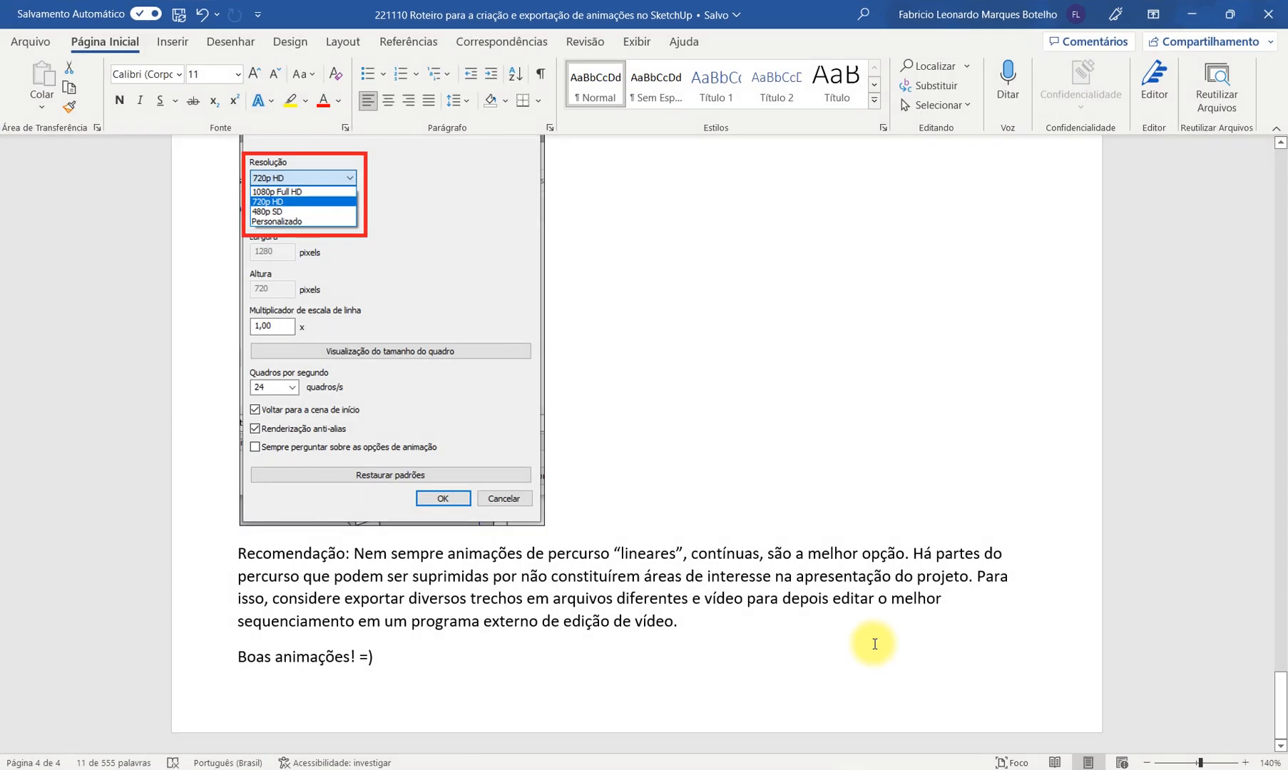
pyautogui.click(709, 622)
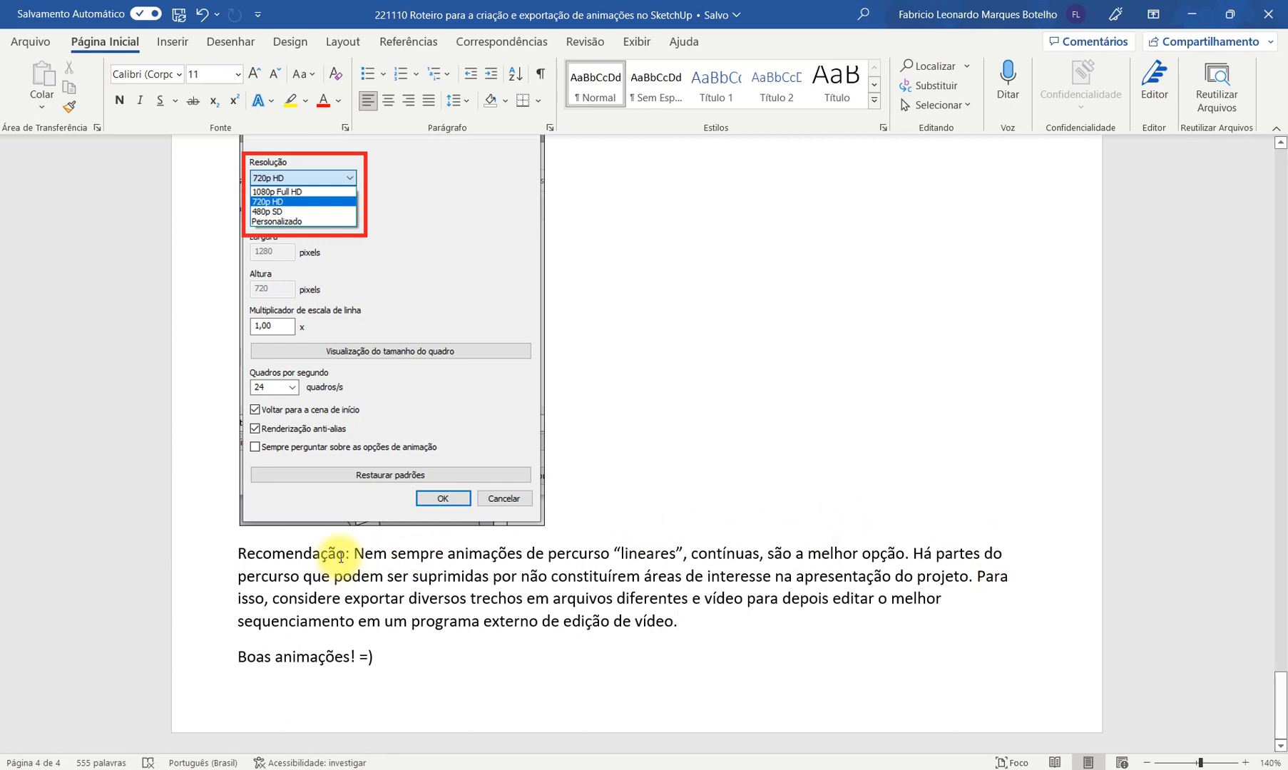
pyautogui.moveTo(354, 554); pyautogui.dragTo(891, 549)
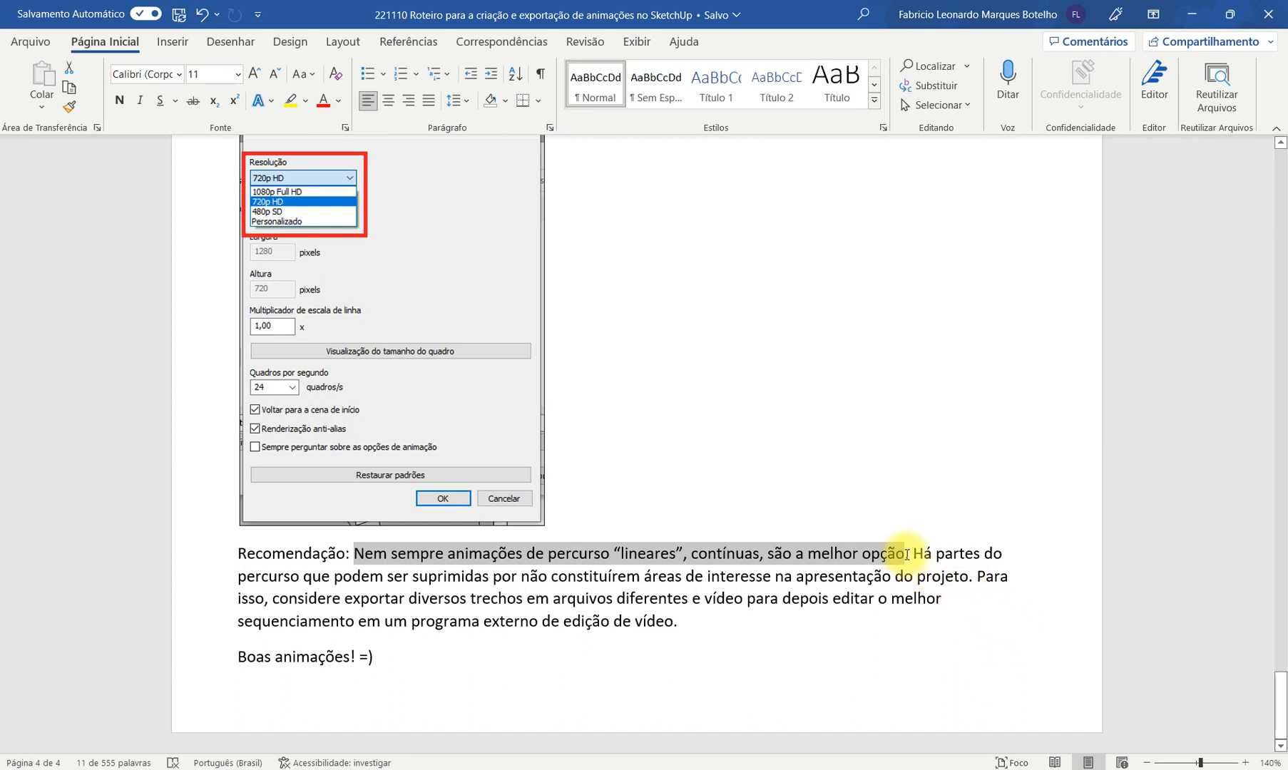
pyautogui.moveTo(912, 554); pyautogui.dragTo(487, 591)
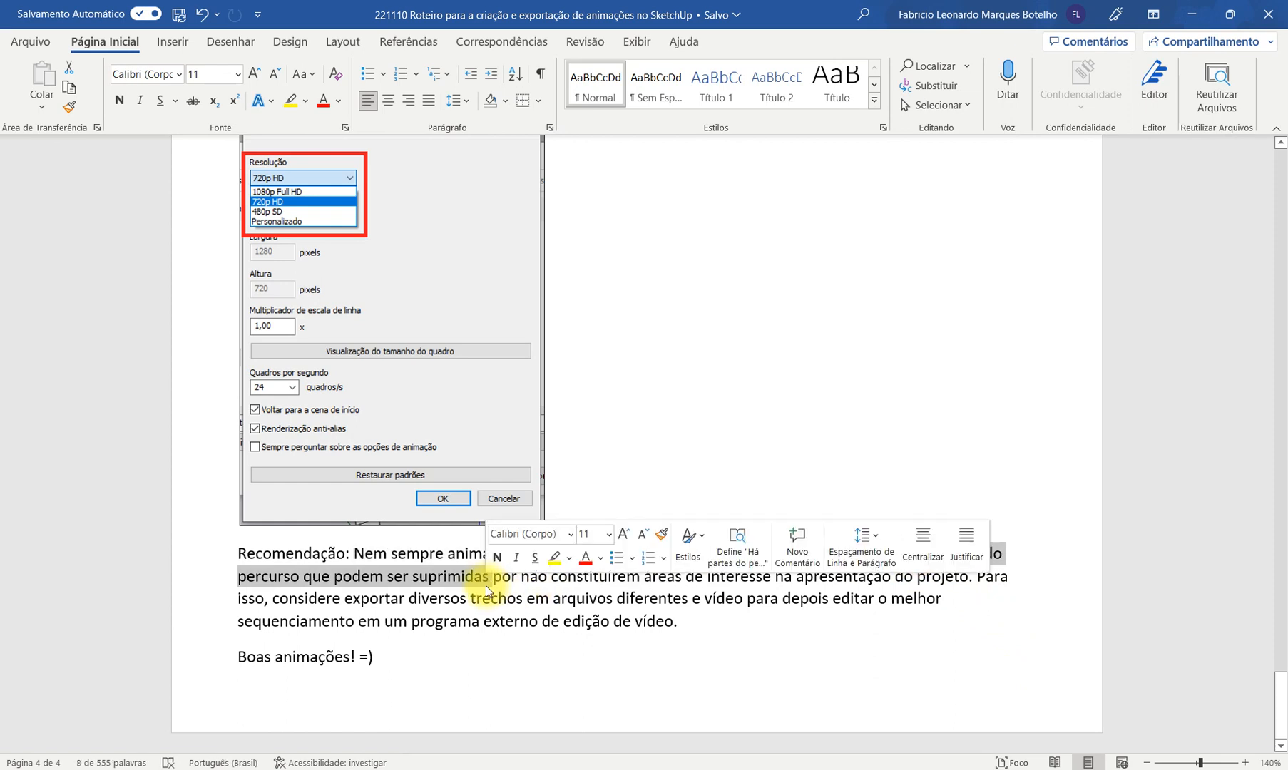
pyautogui.moveTo(554, 577); pyautogui.dragTo(772, 578)
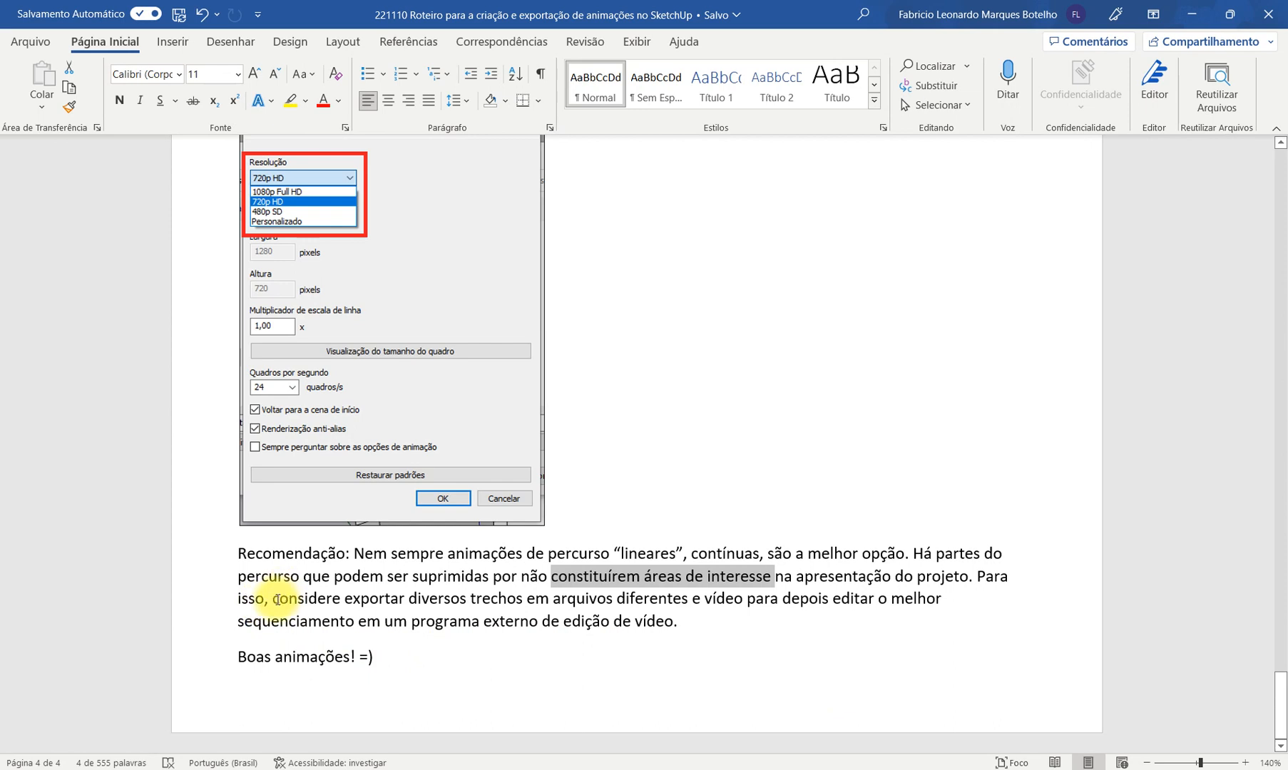
pyautogui.moveTo(273, 598); pyautogui.dragTo(488, 590)
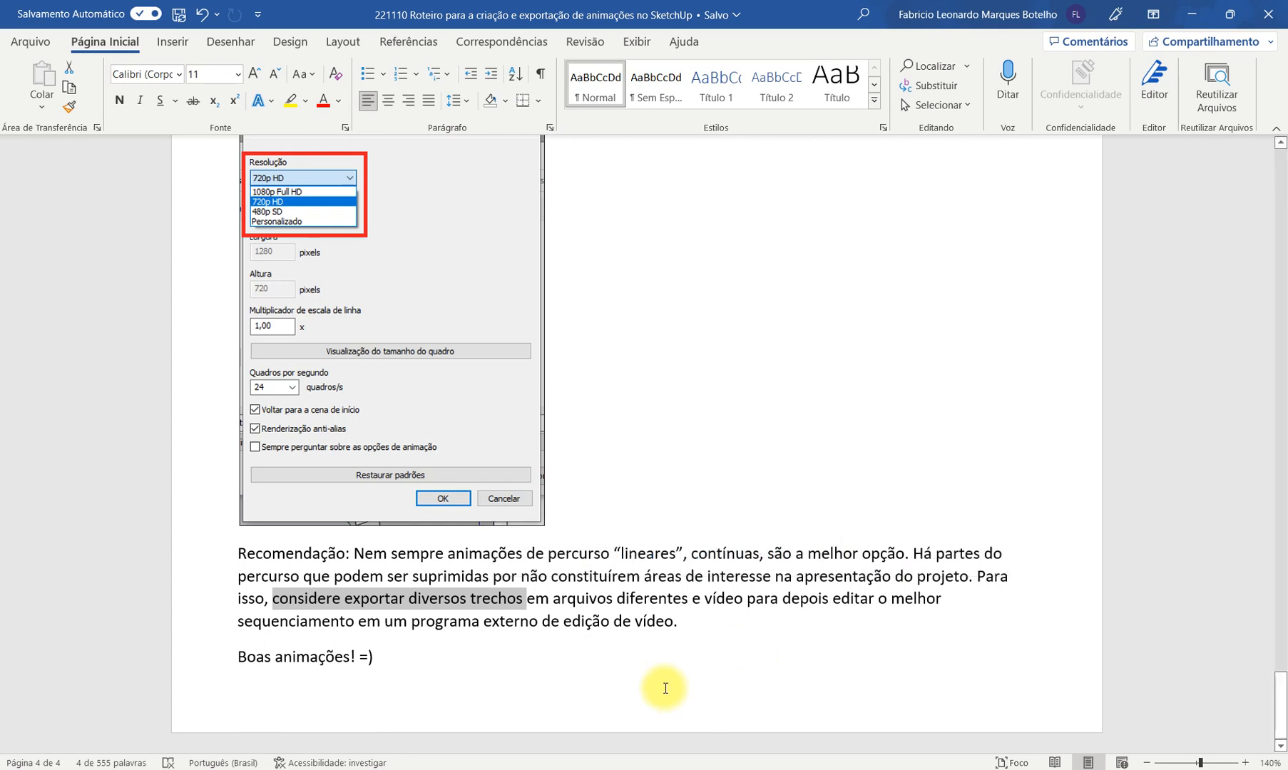
pyautogui.click(557, 599)
pyautogui.moveTo(556, 599); pyautogui.dragTo(689, 599)
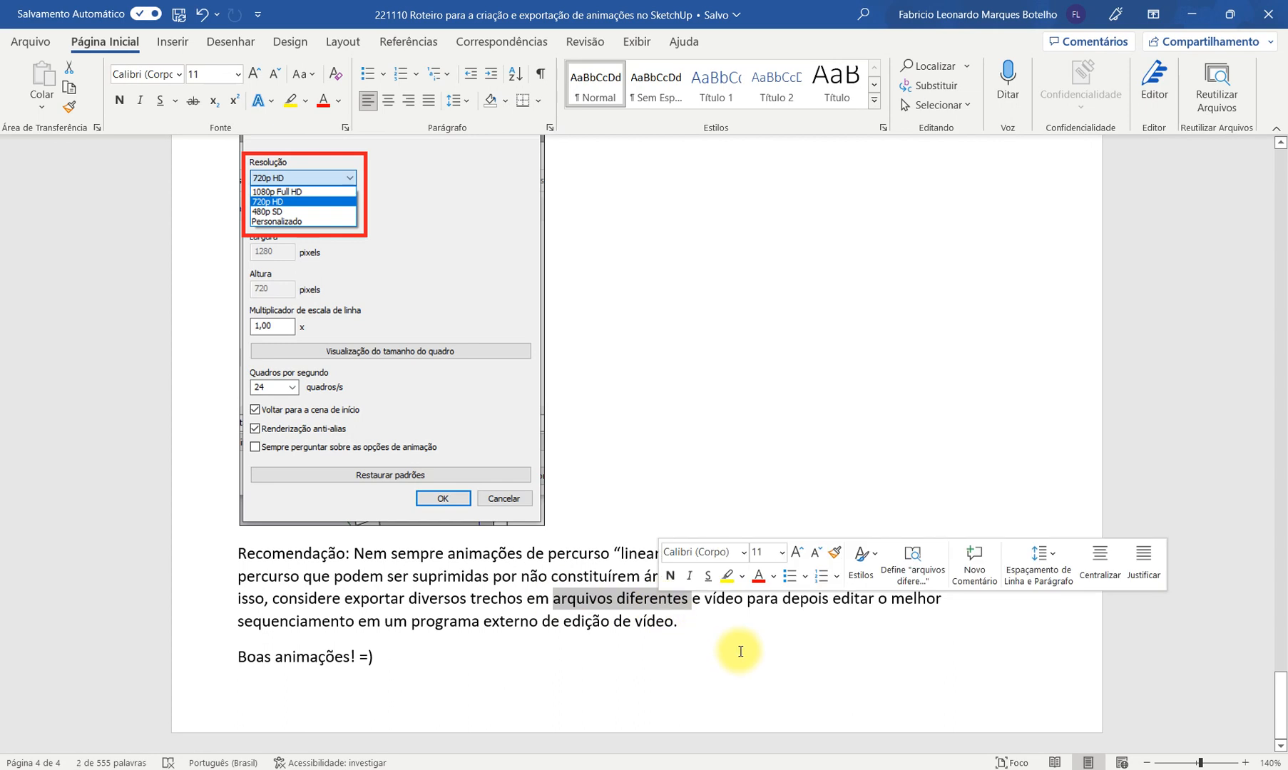
# Highlight the guide's closing advice on sequencing the segments in an external video editing program.
pyautogui.click(748, 628)
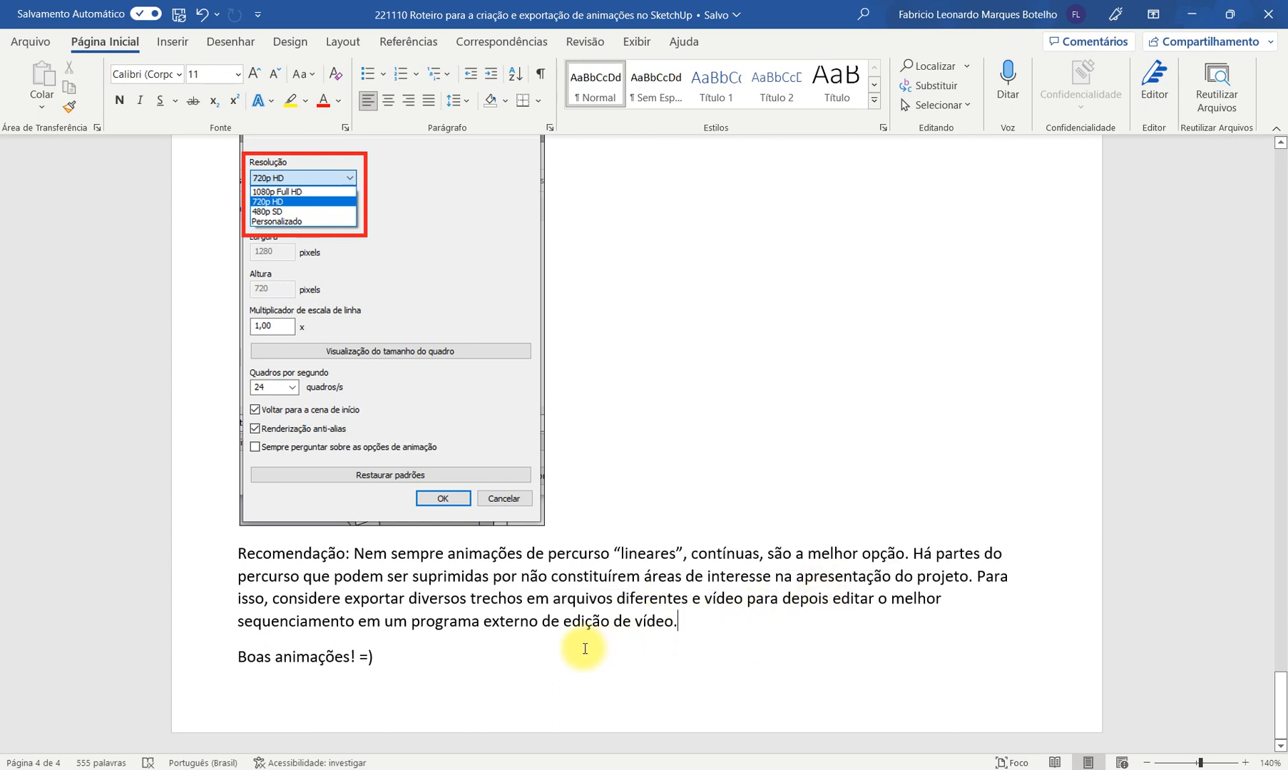
pyautogui.click(697, 619)
pyautogui.moveTo(698, 619); pyautogui.dragTo(484, 622)
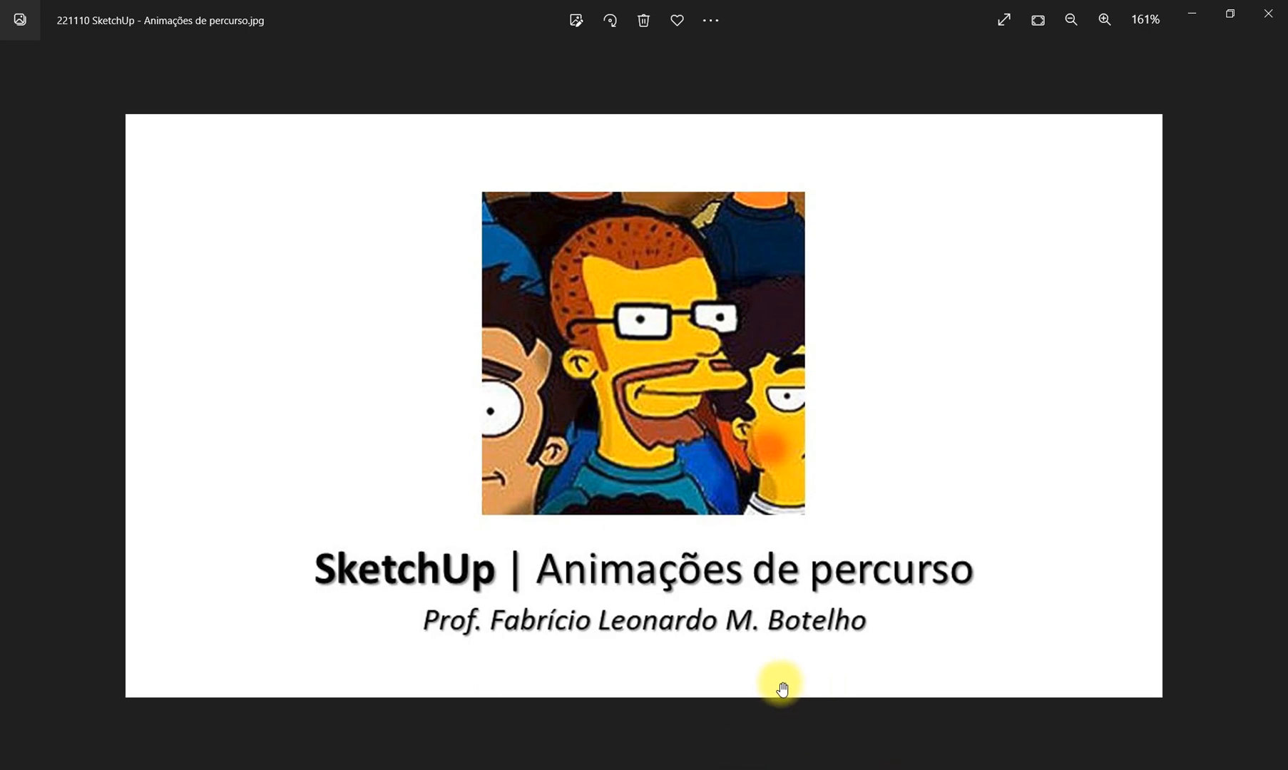
# Switch to SketchUp for Schools in the browser, make it full screen, and check the model's tags before leaving only its scene controls open.
pyautogui.click(632, 768)
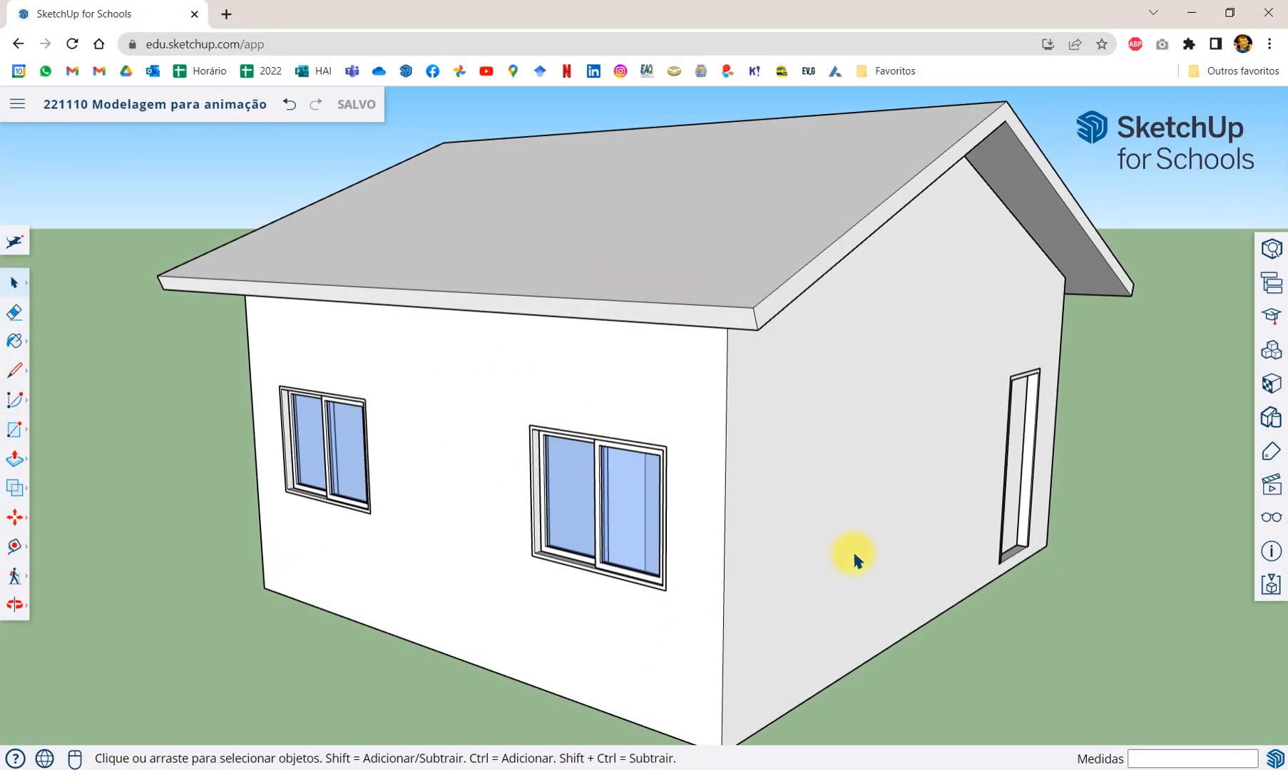
pyautogui.press('F11')
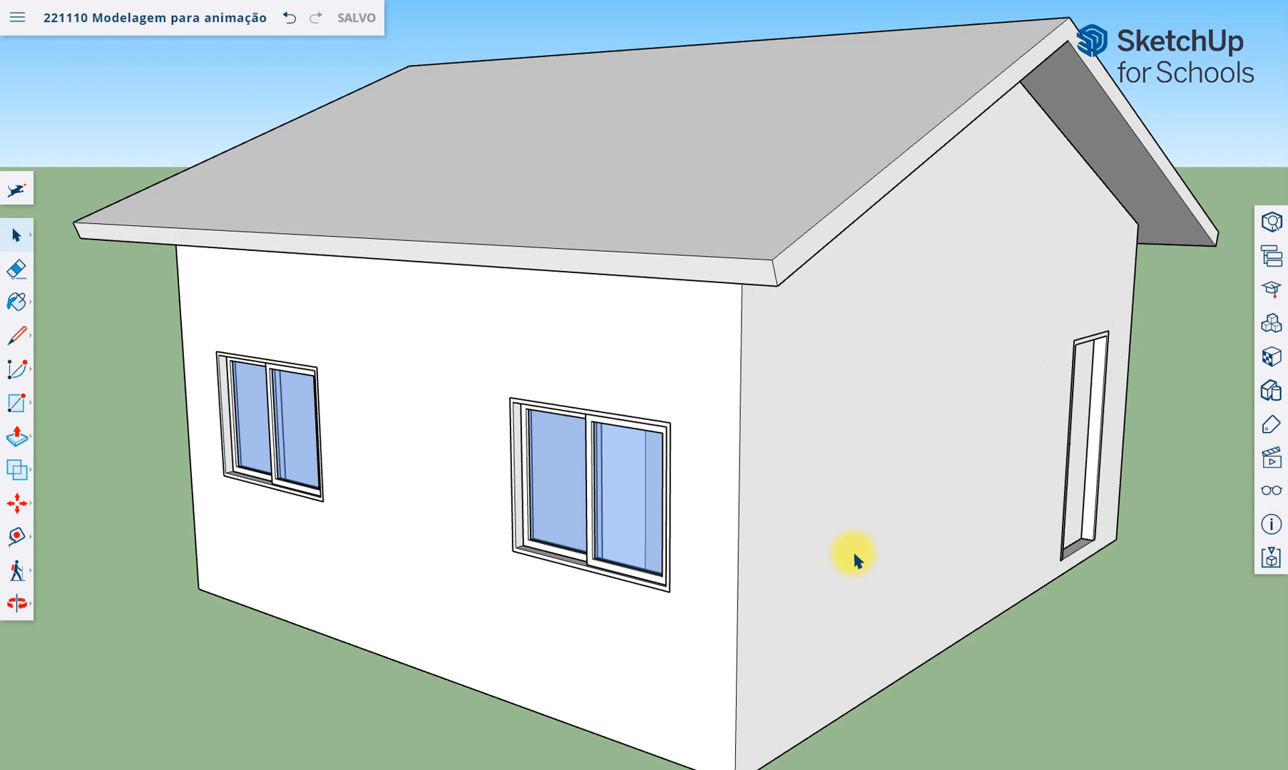
pyautogui.click(1275, 427)
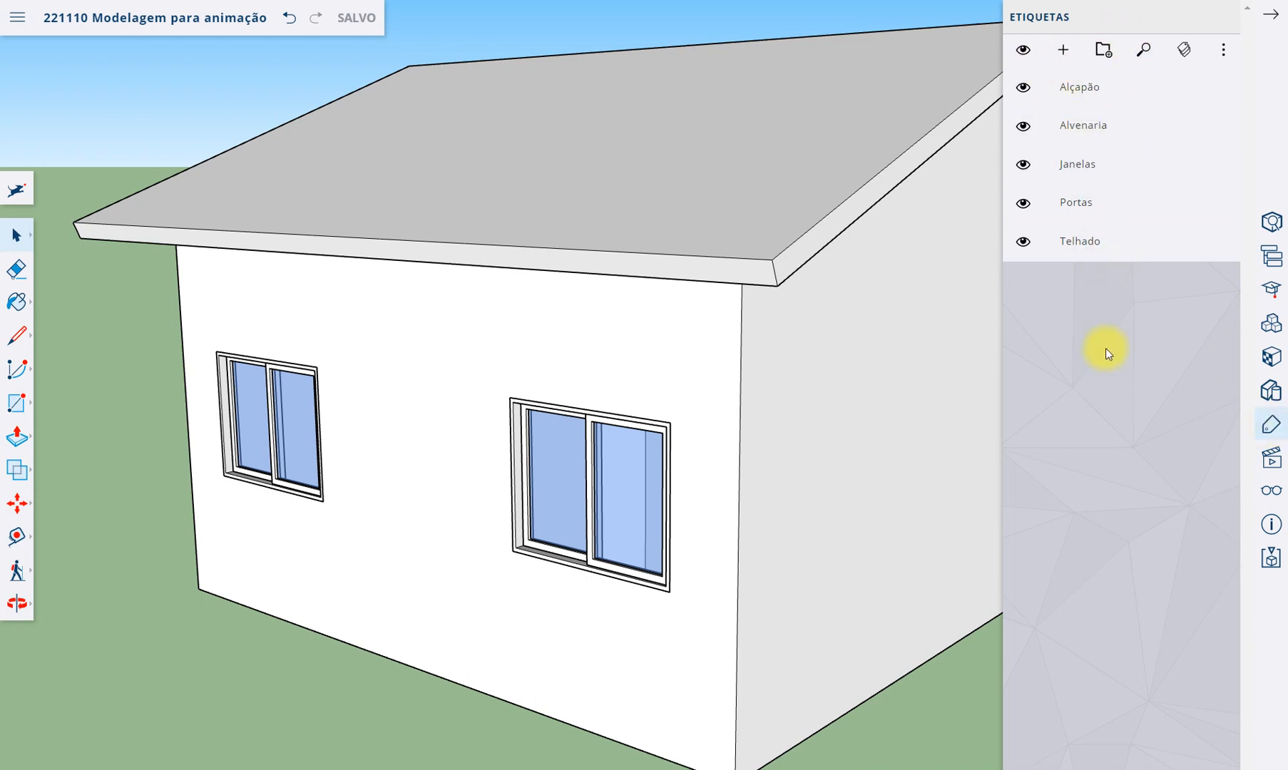
pyautogui.click(1268, 464)
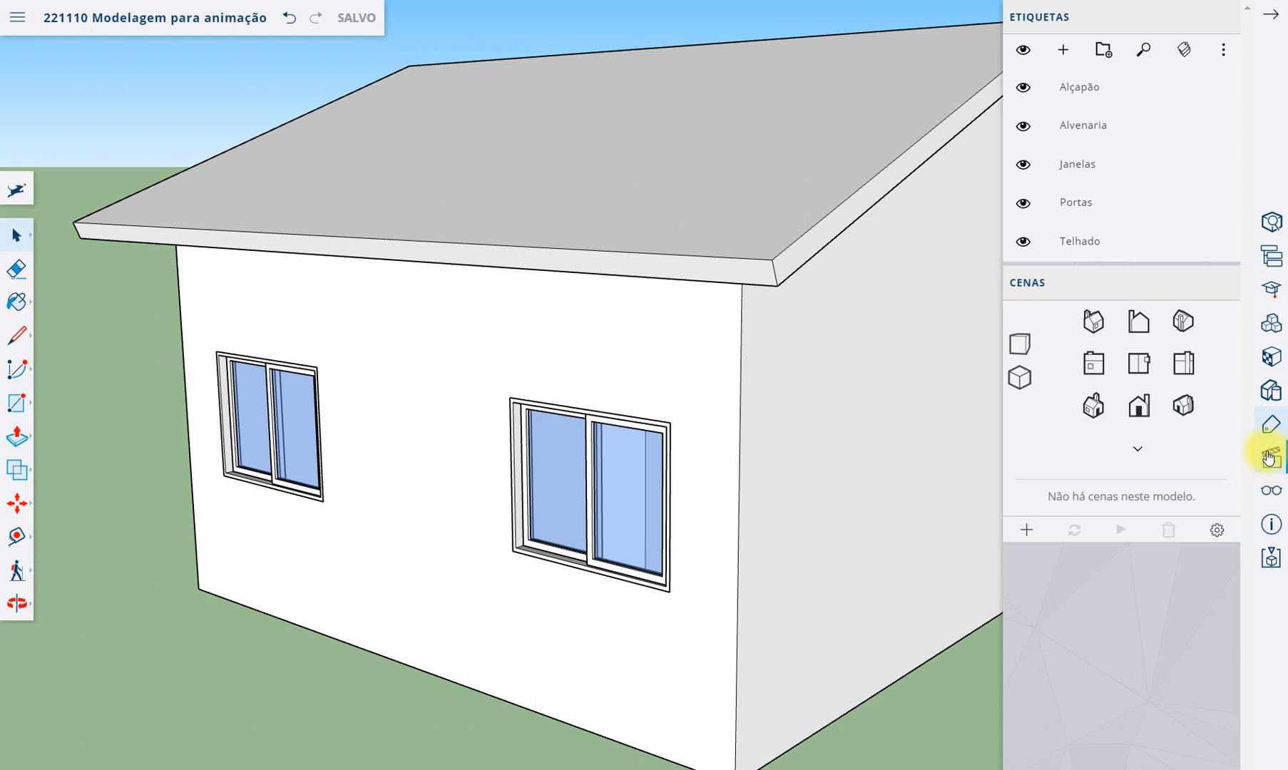
pyautogui.click(1233, 21)
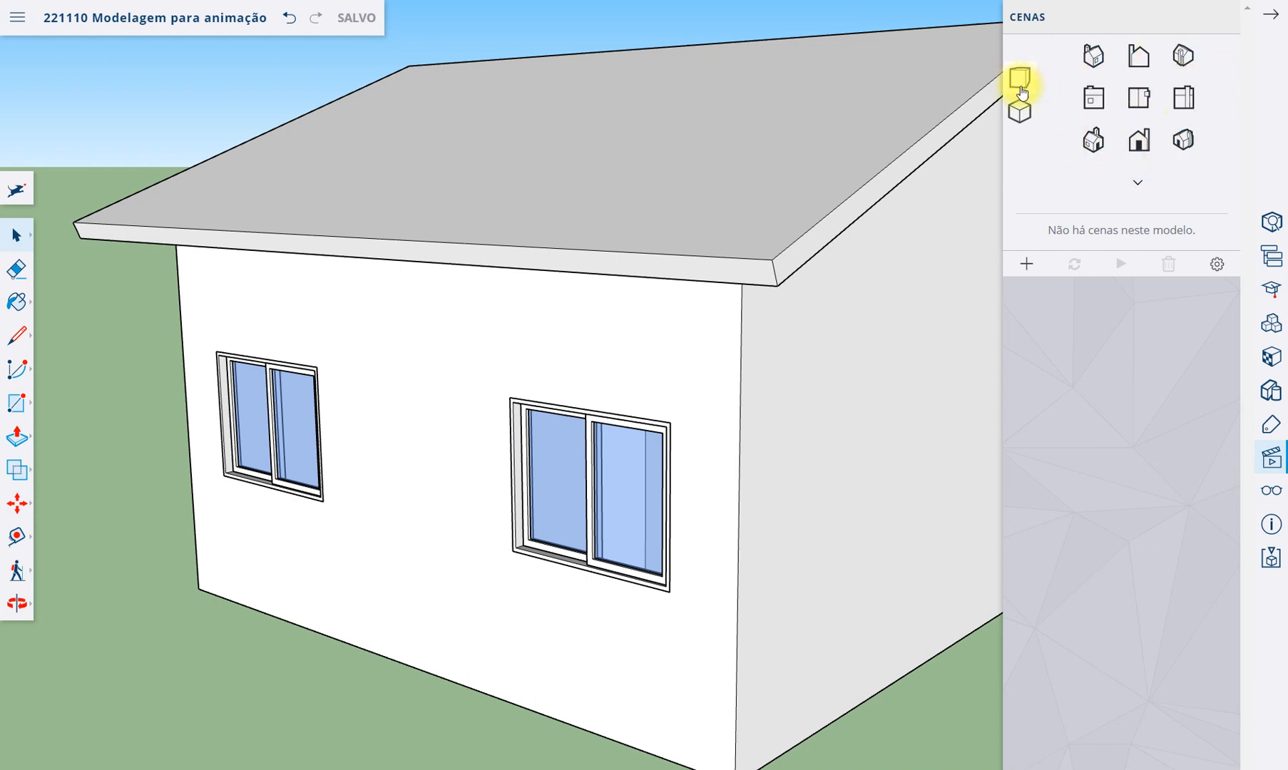
# Try the camera display modes in the scene settings and expand the perspective and field of view options.
pyautogui.click(1021, 112)
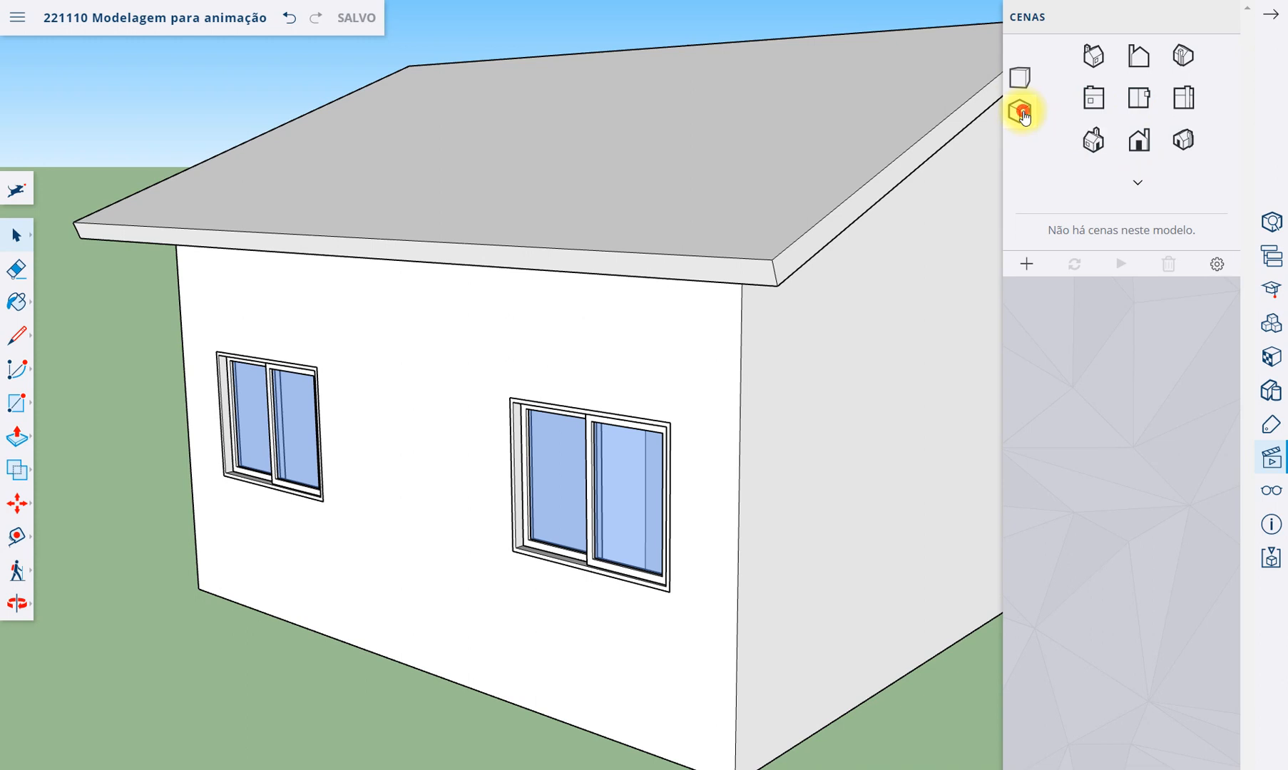
pyautogui.click(1022, 84)
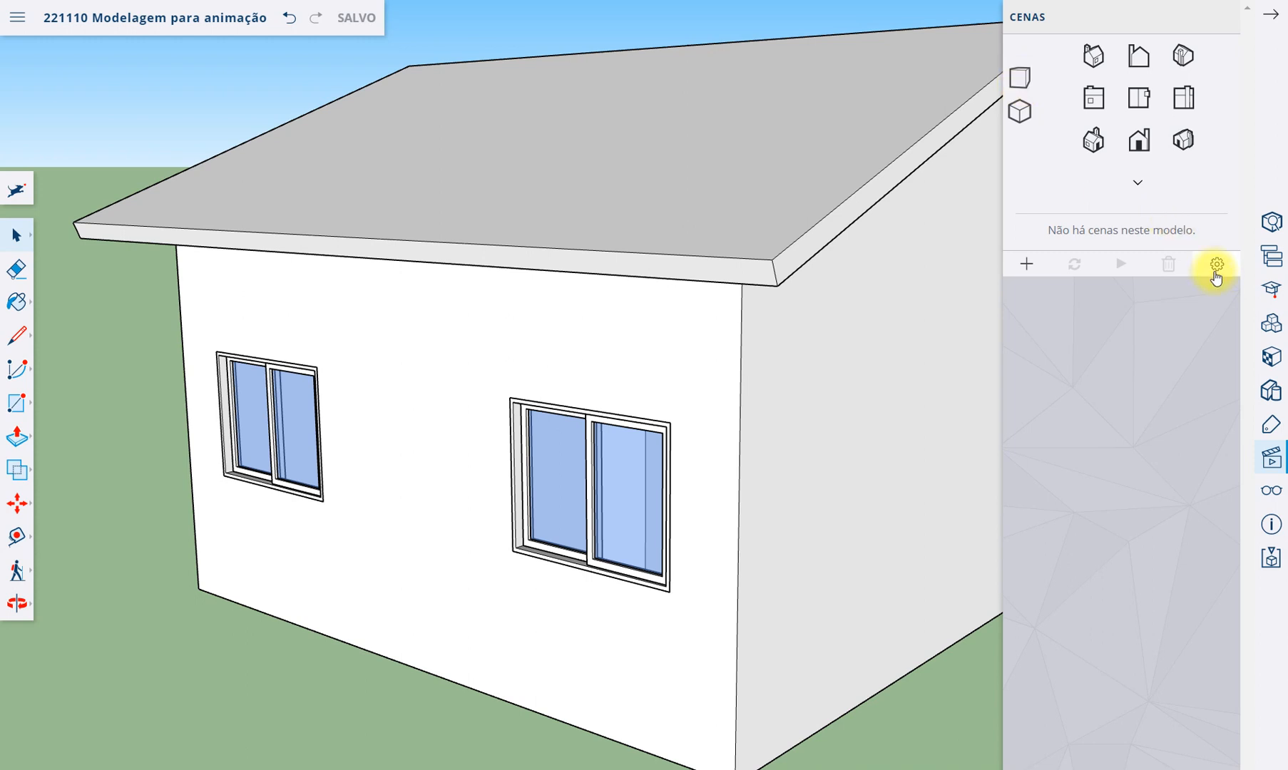
pyautogui.click(1138, 185)
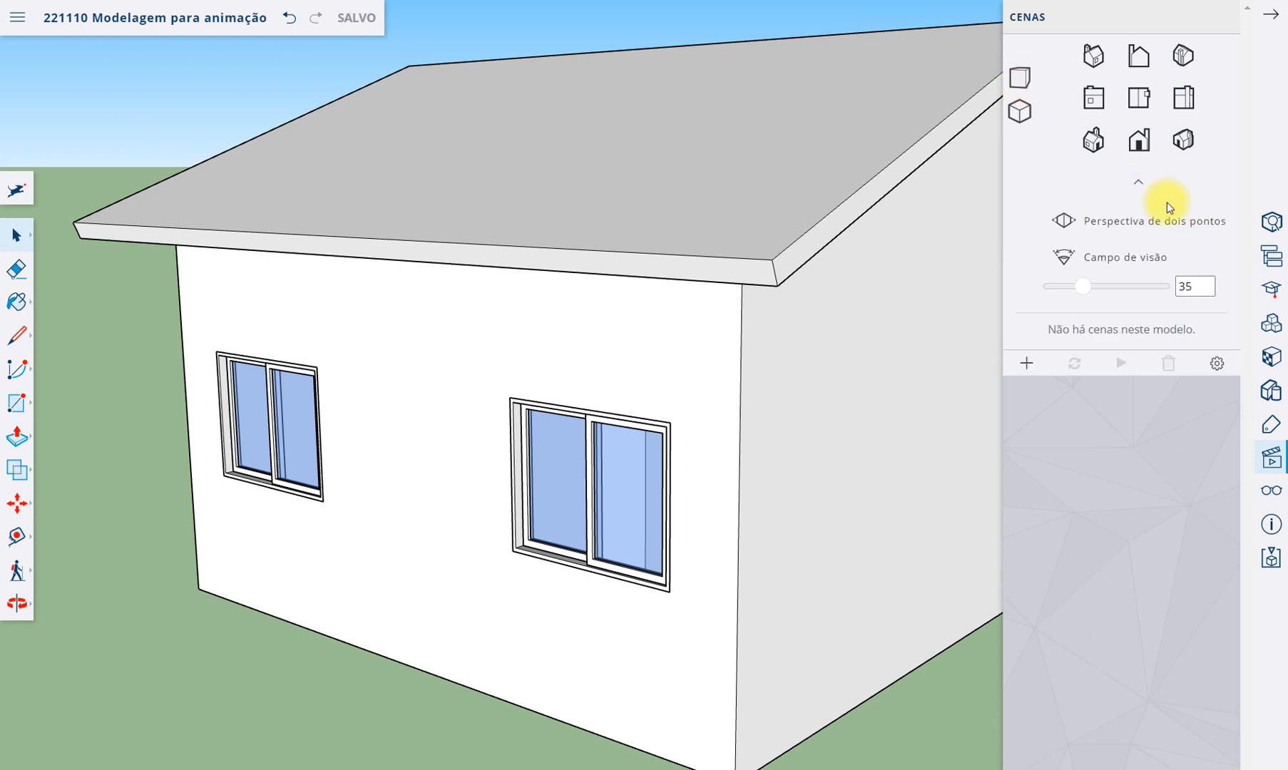
pyautogui.click(1141, 186)
pyautogui.click(1141, 187)
pyautogui.click(1141, 187)
pyautogui.click(1141, 186)
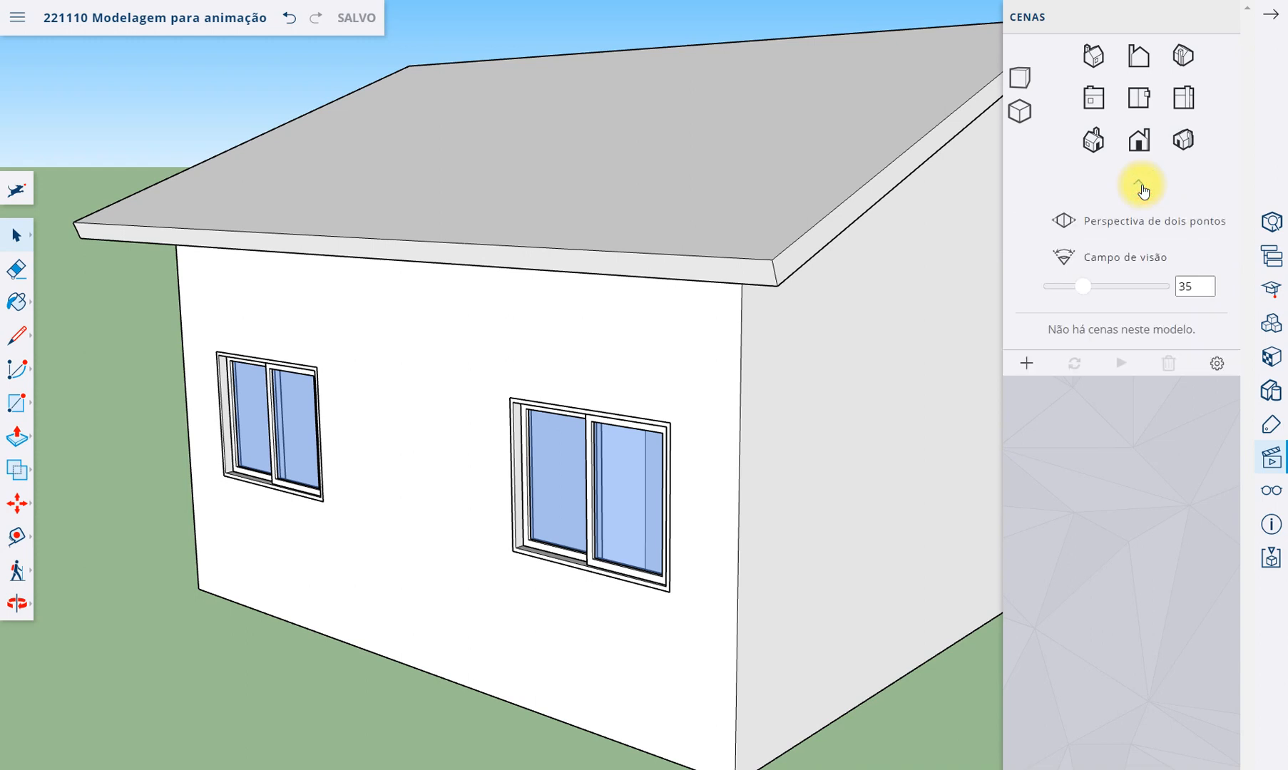
# Set the field of view to 45 and add a scene of the house seen from its front corner with the side door.
pyautogui.click(1194, 284)
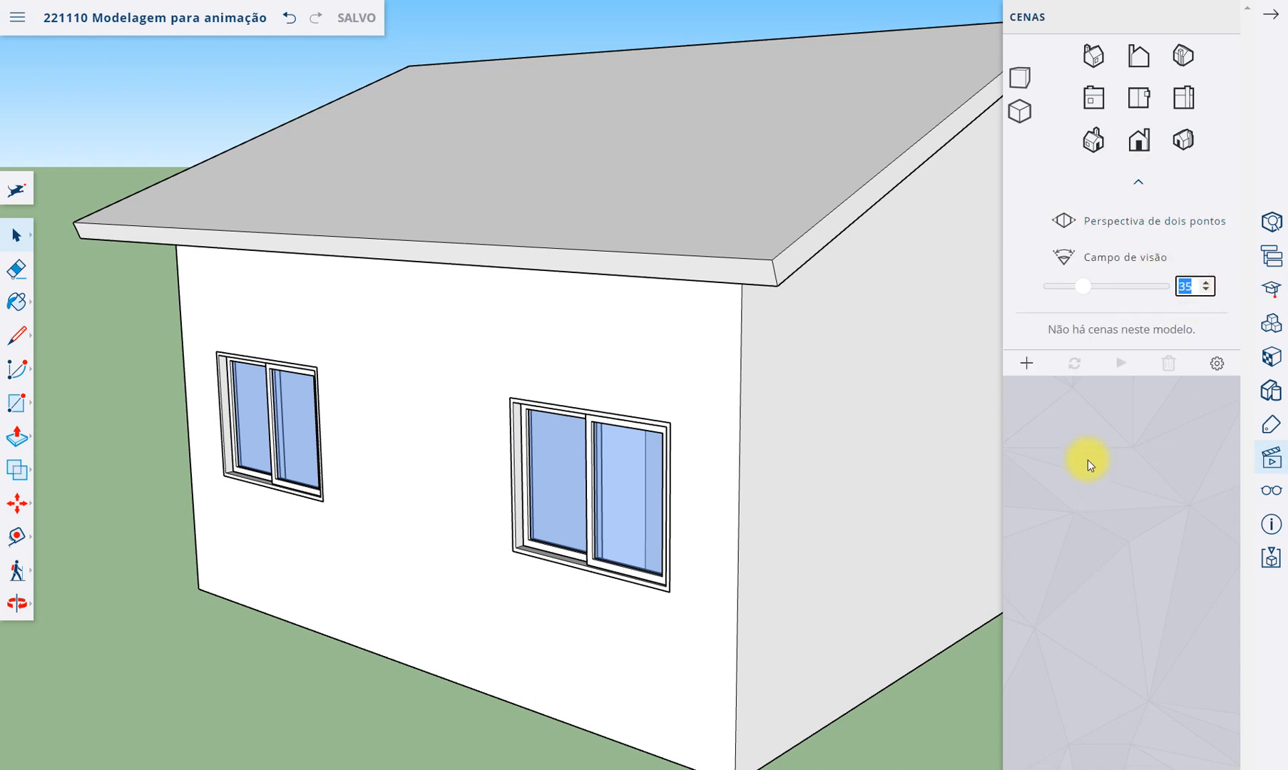
pyautogui.scroll(-5, 641, 389)
pyautogui.scroll(2, 816, 344)
pyautogui.moveTo(1075, 288)
pyautogui.mouseDown()
pyautogui.moveTo(1106, 292)
pyautogui.moveTo(1087, 292)
pyautogui.moveTo(1103, 291)
pyautogui.moveTo(1095, 299)
pyautogui.mouseUp()
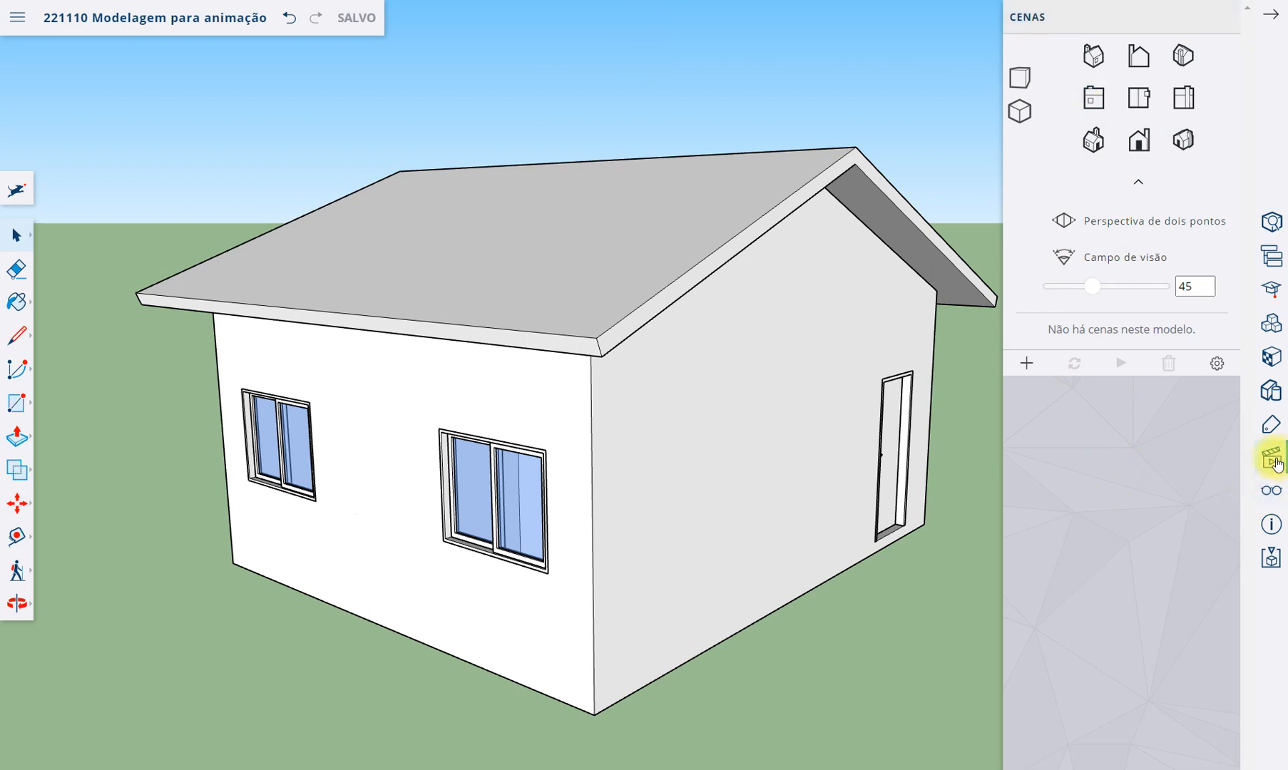
pyautogui.moveTo(1096, 286); pyautogui.dragTo(1093, 285)
pyautogui.click(1027, 364)
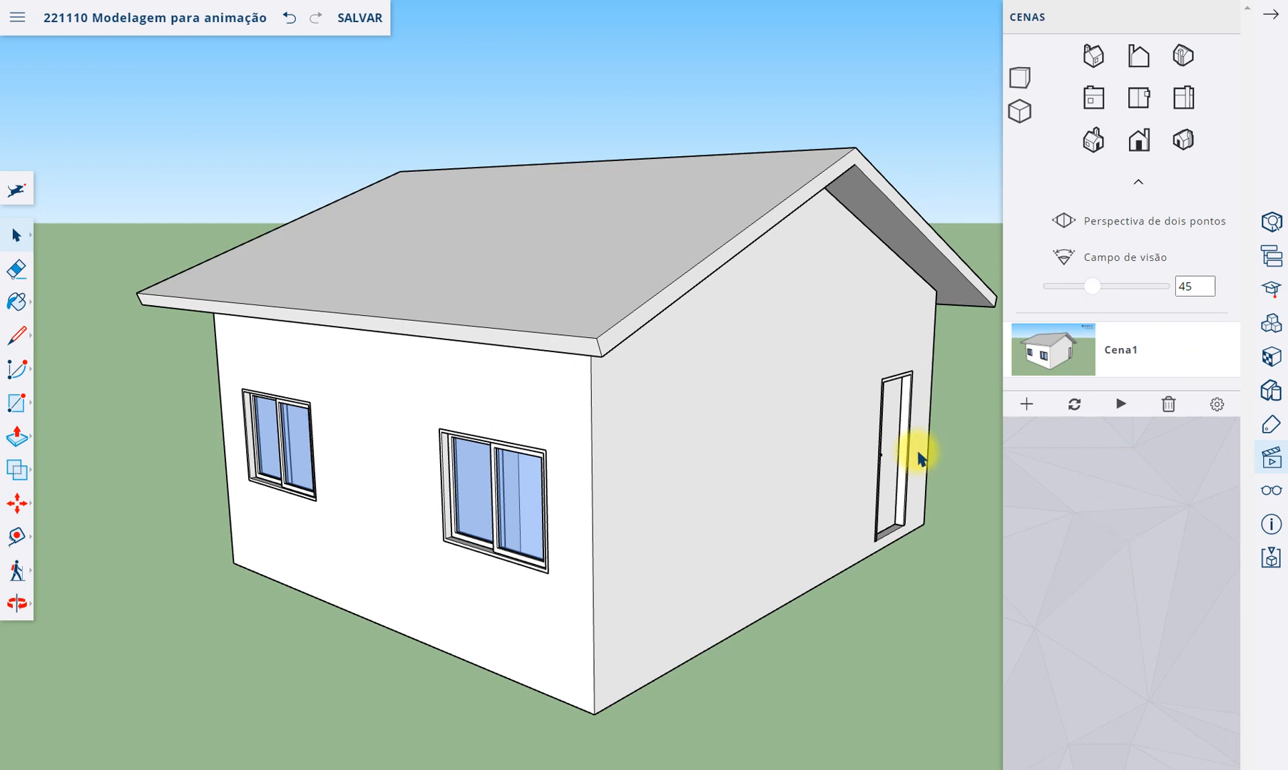
# Orbit to the opposite corner of the house, set the field of view to 50, and add a second scene.
pyautogui.moveTo(924, 483); pyautogui.dragTo(942, 490, button='middle')
pyautogui.moveTo(318, 515); pyautogui.dragTo(923, 468, button='middle')
pyautogui.moveTo(681, 488); pyautogui.dragTo(699, 489, button='middle')
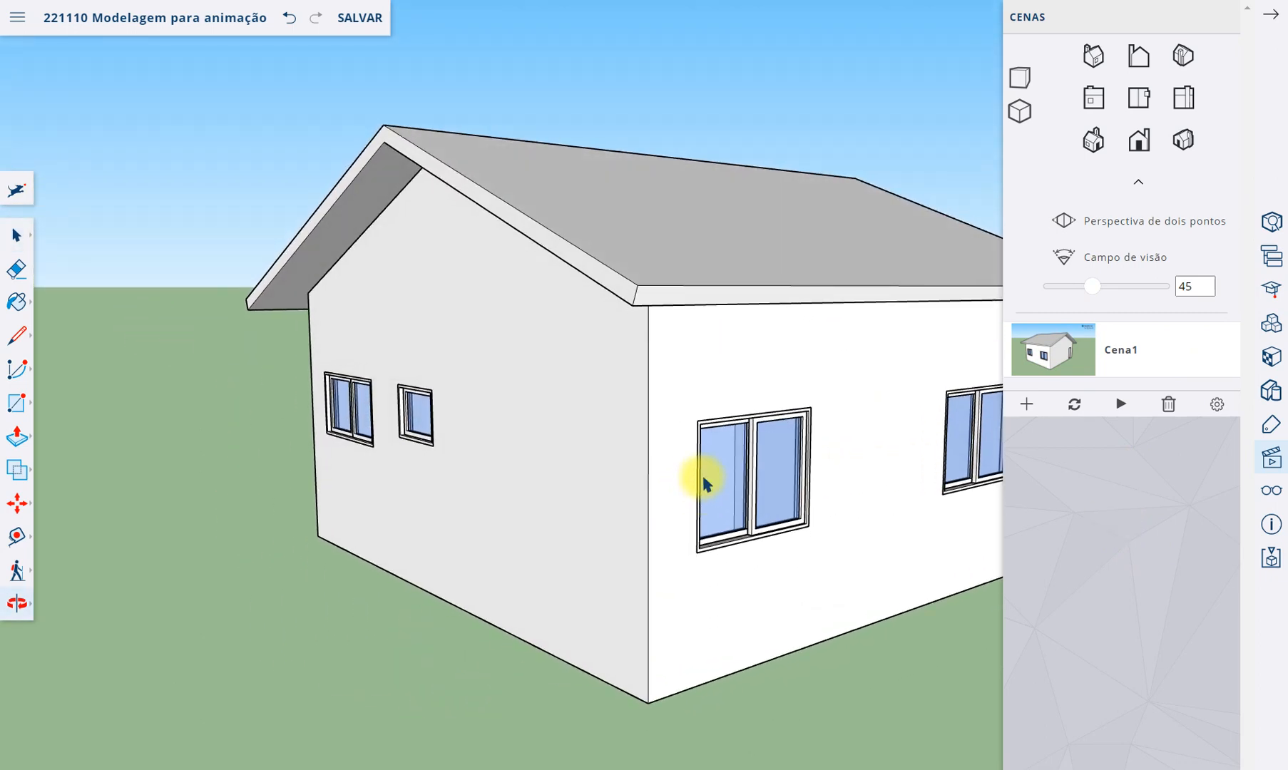
pyautogui.moveTo(1093, 291)
pyautogui.mouseDown()
pyautogui.moveTo(1084, 284)
pyautogui.moveTo(1099, 295)
pyautogui.mouseUp()
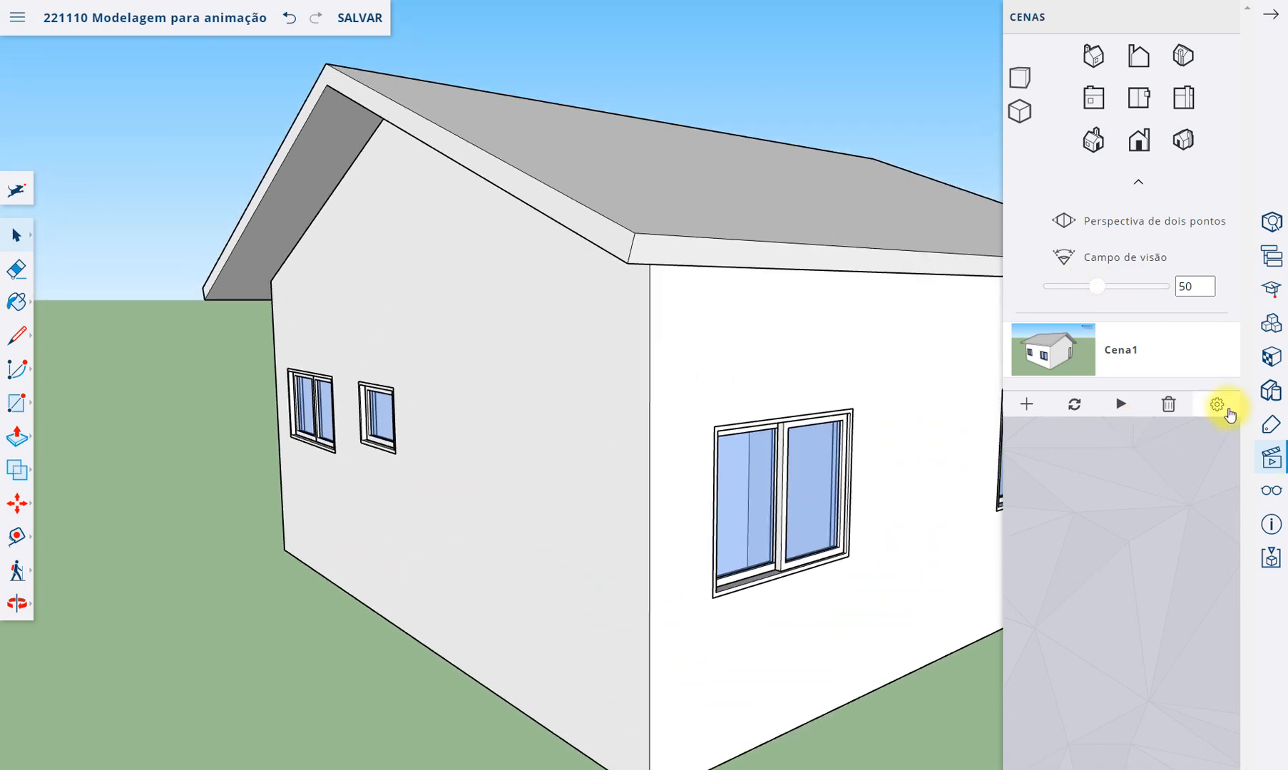
pyautogui.click(1029, 408)
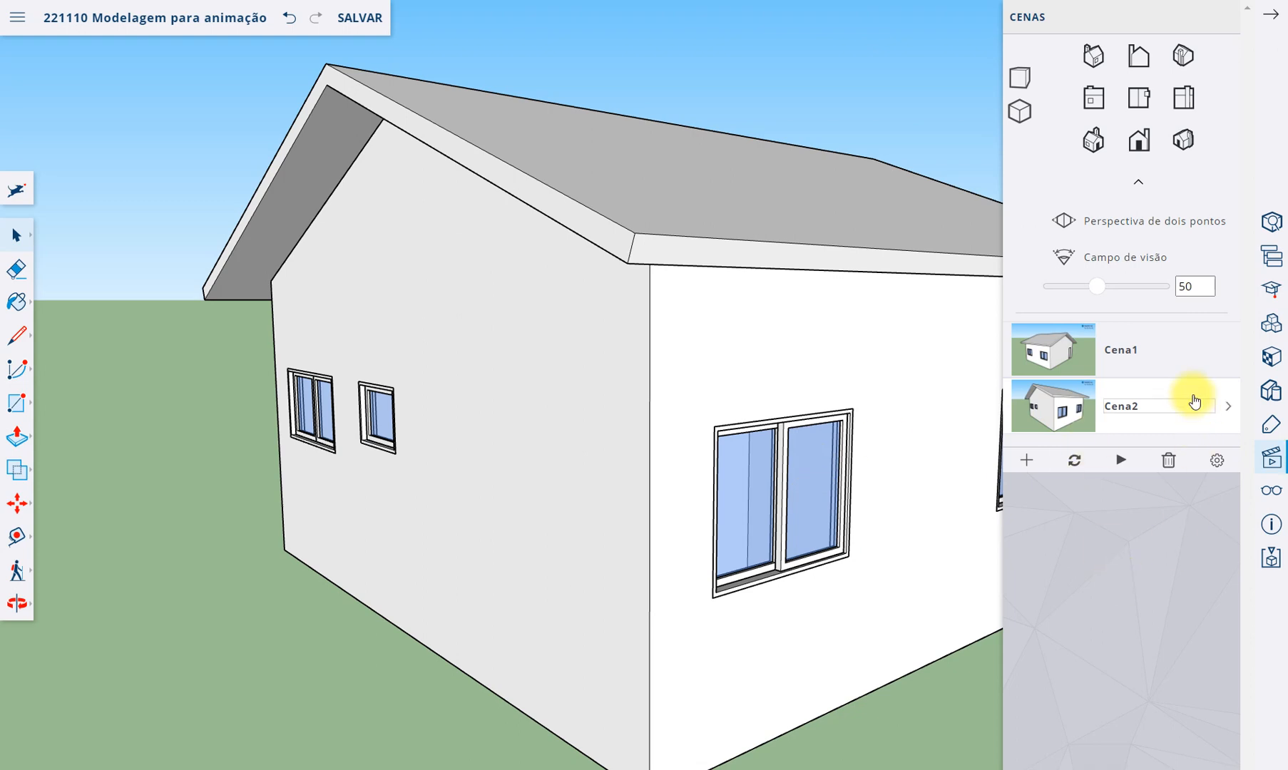
# Preview the transitions between Cena1 and Cena2, checking where scene names can be edited and finishing on Cena1.
pyautogui.doubleClick(1151, 349)
pyautogui.doubleClick(1151, 406)
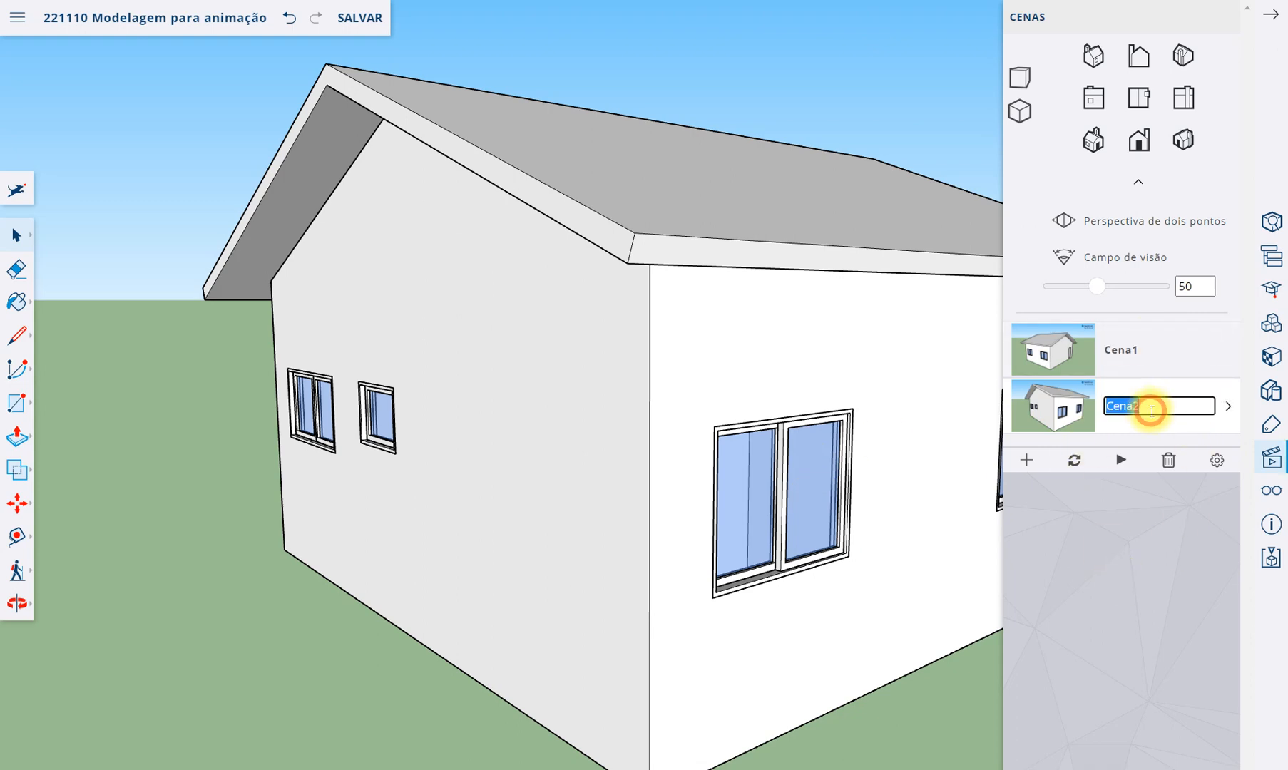
pyautogui.click(1146, 328)
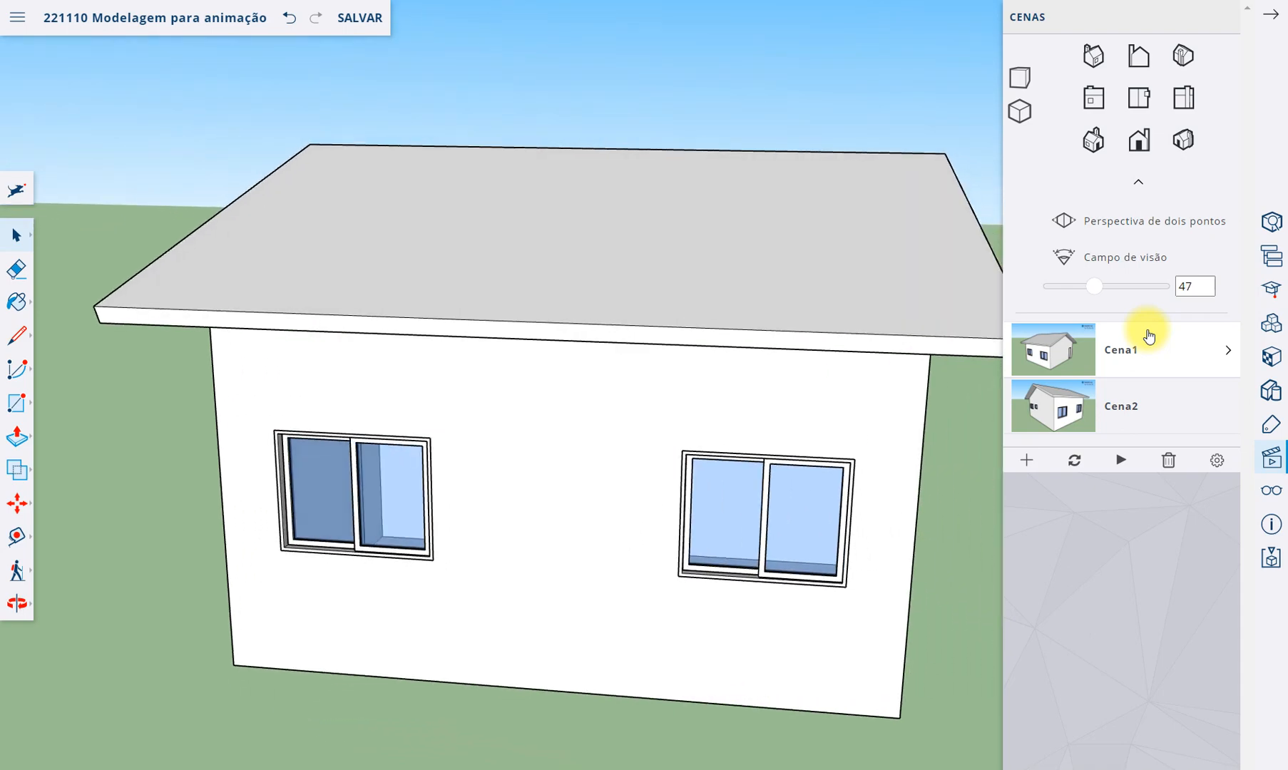
pyautogui.click(1157, 347)
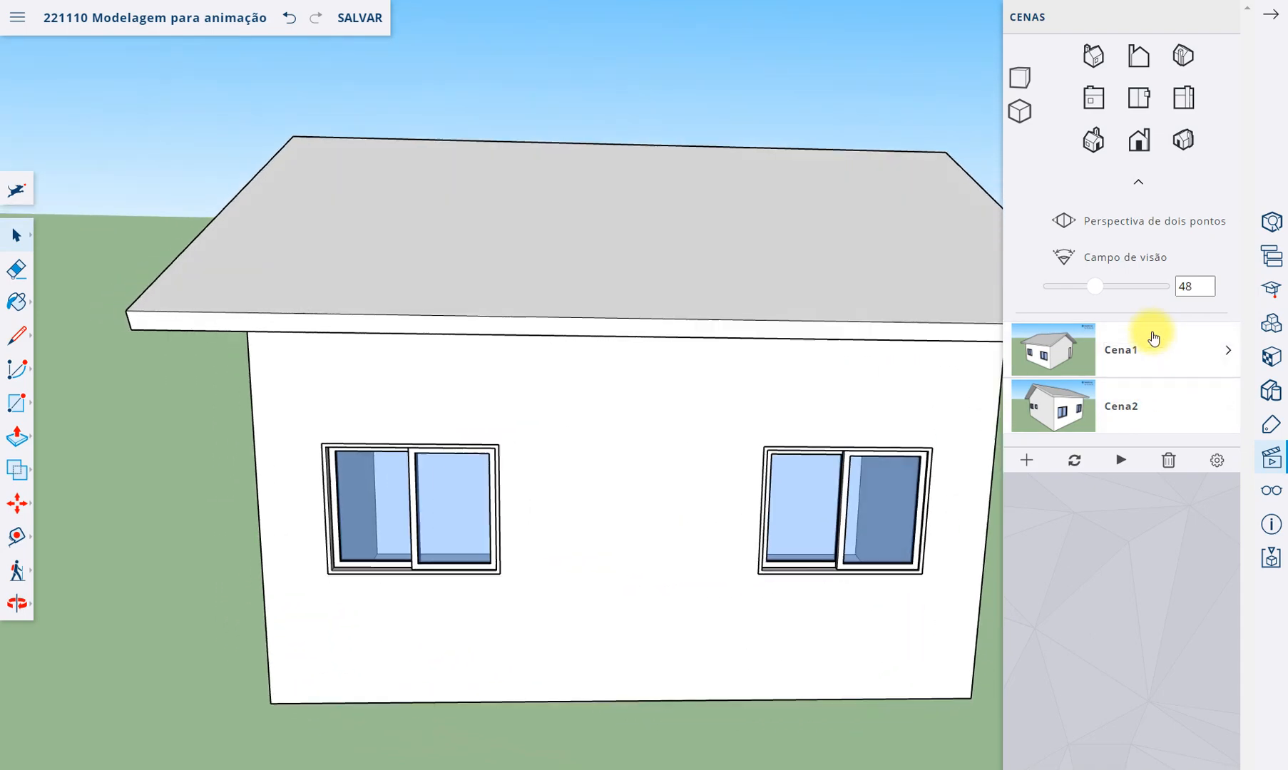
pyautogui.click(1175, 536)
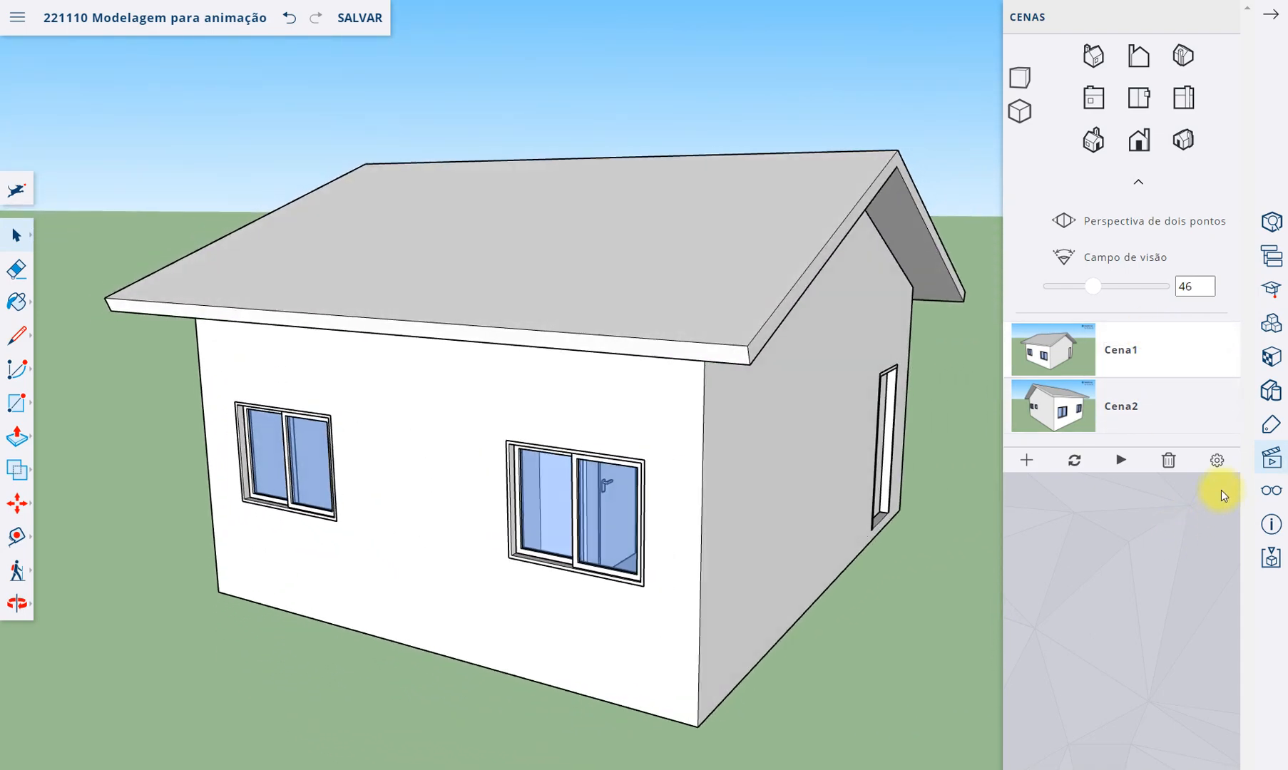
# Set the animation's transition time to 4 seconds and its wait time to 0 seconds, with scene transitions enabled.
pyautogui.click(1219, 463)
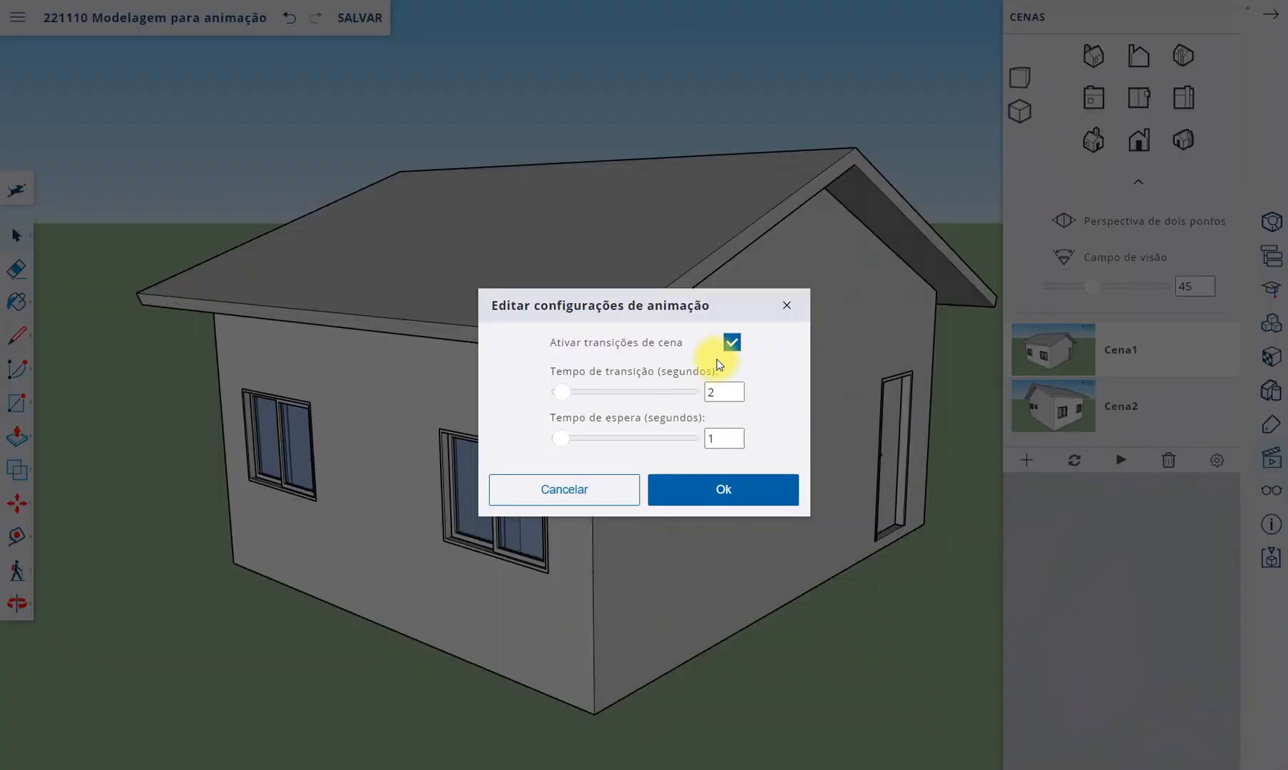
pyautogui.doubleClick(716, 392)
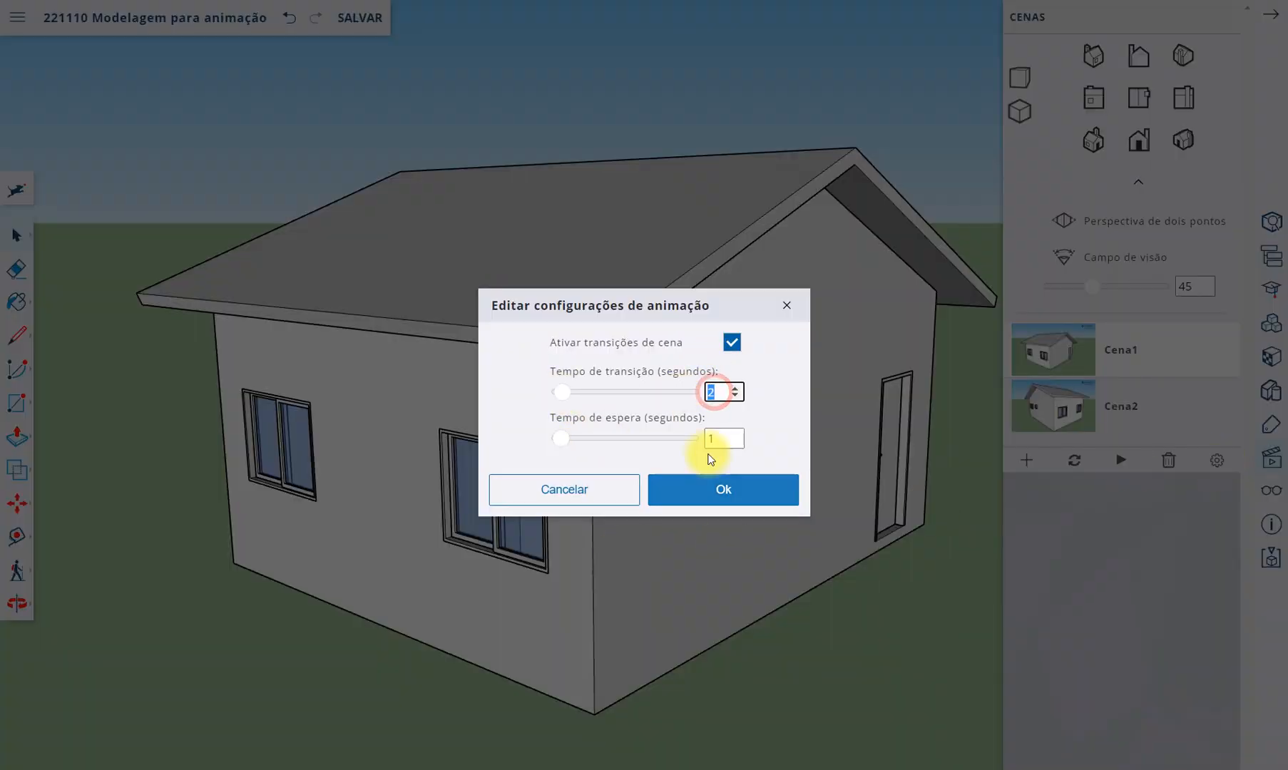
pyautogui.write('4')
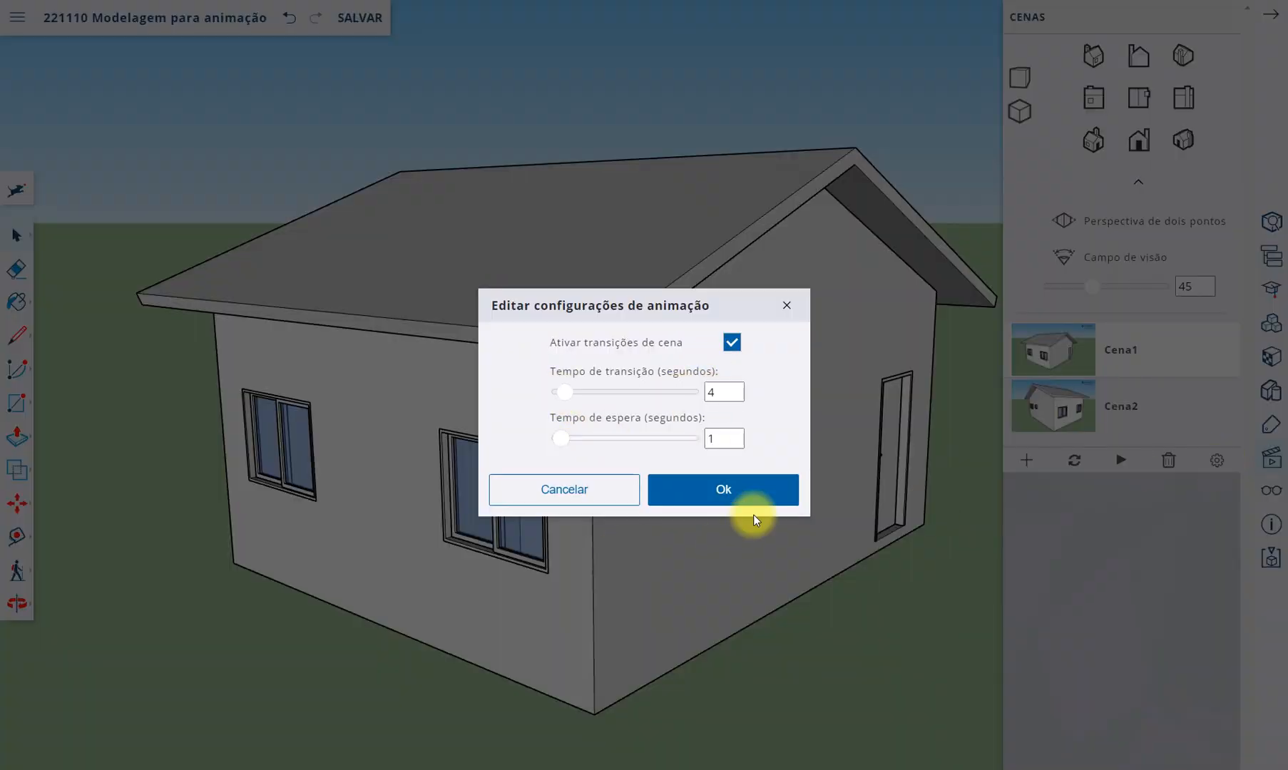
pyautogui.doubleClick(717, 438)
pyautogui.write('0')
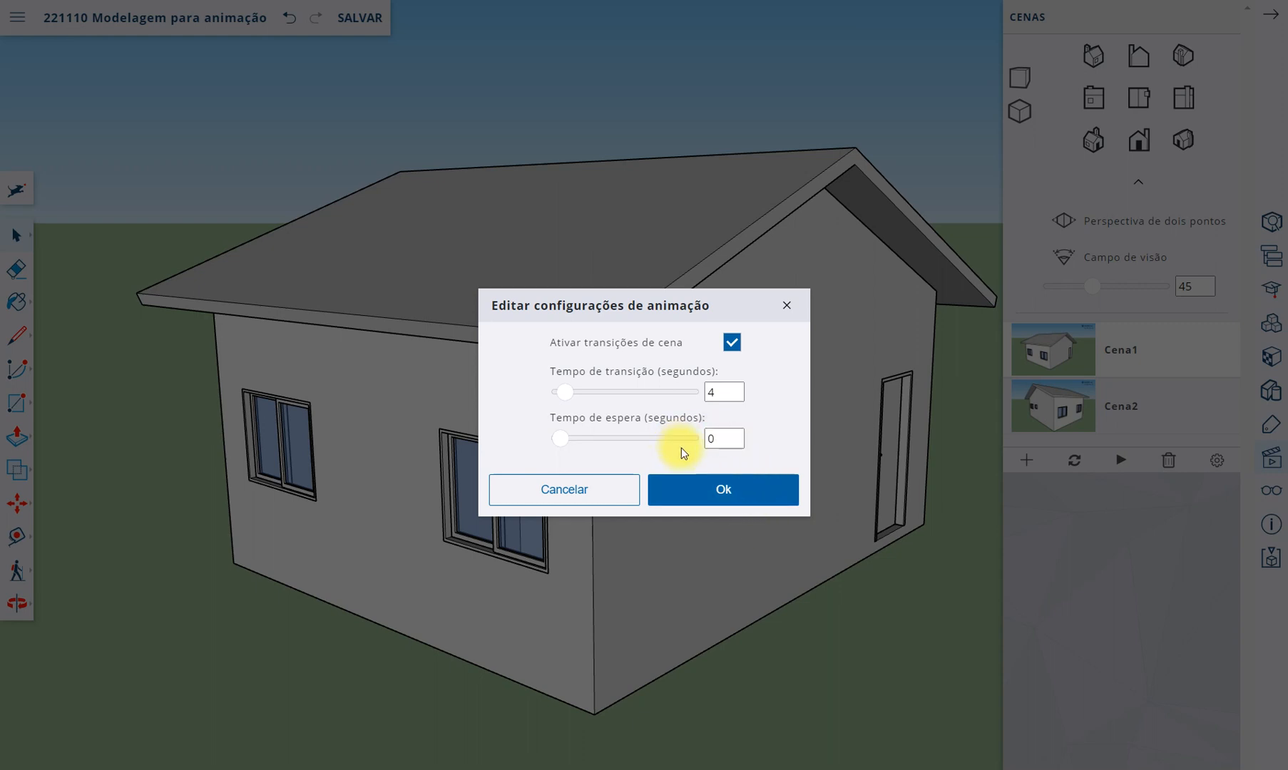
pyautogui.click(726, 488)
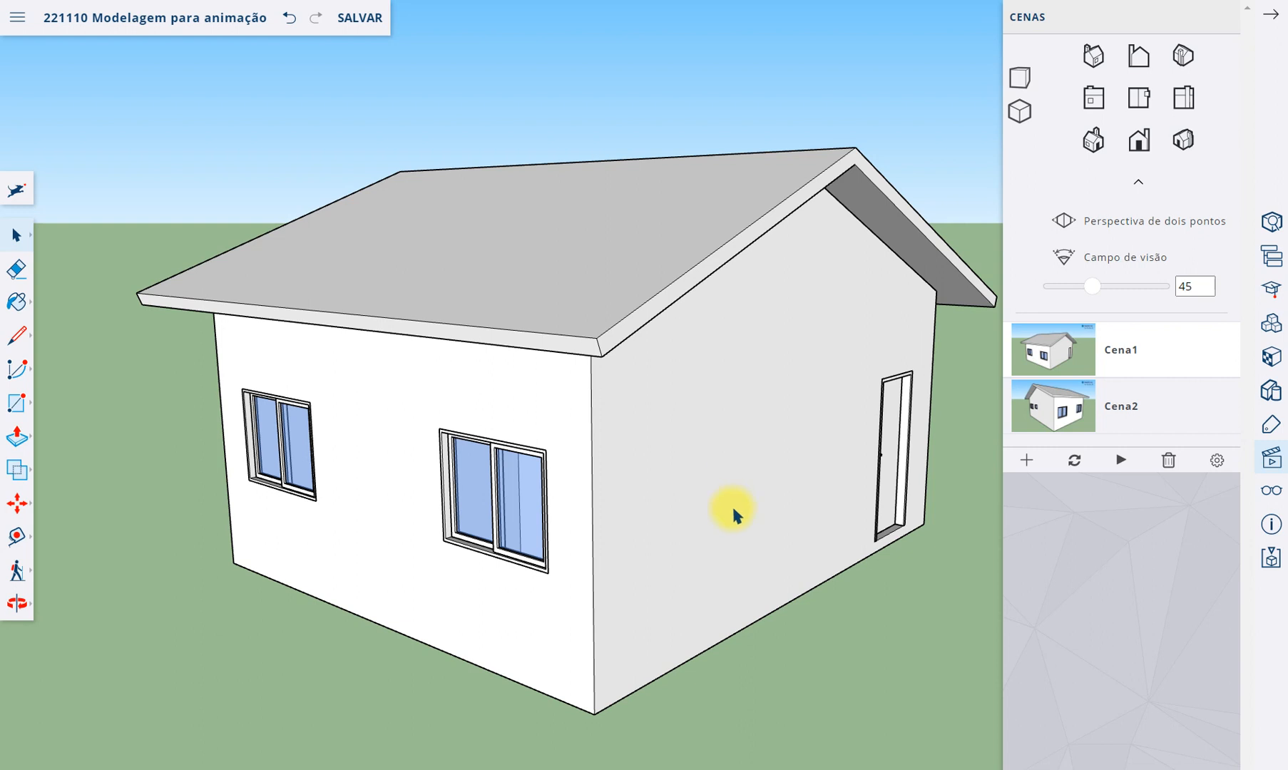
# Play the animation between the two scenes, stop it, and leave full-screen mode.
pyautogui.click(1122, 464)
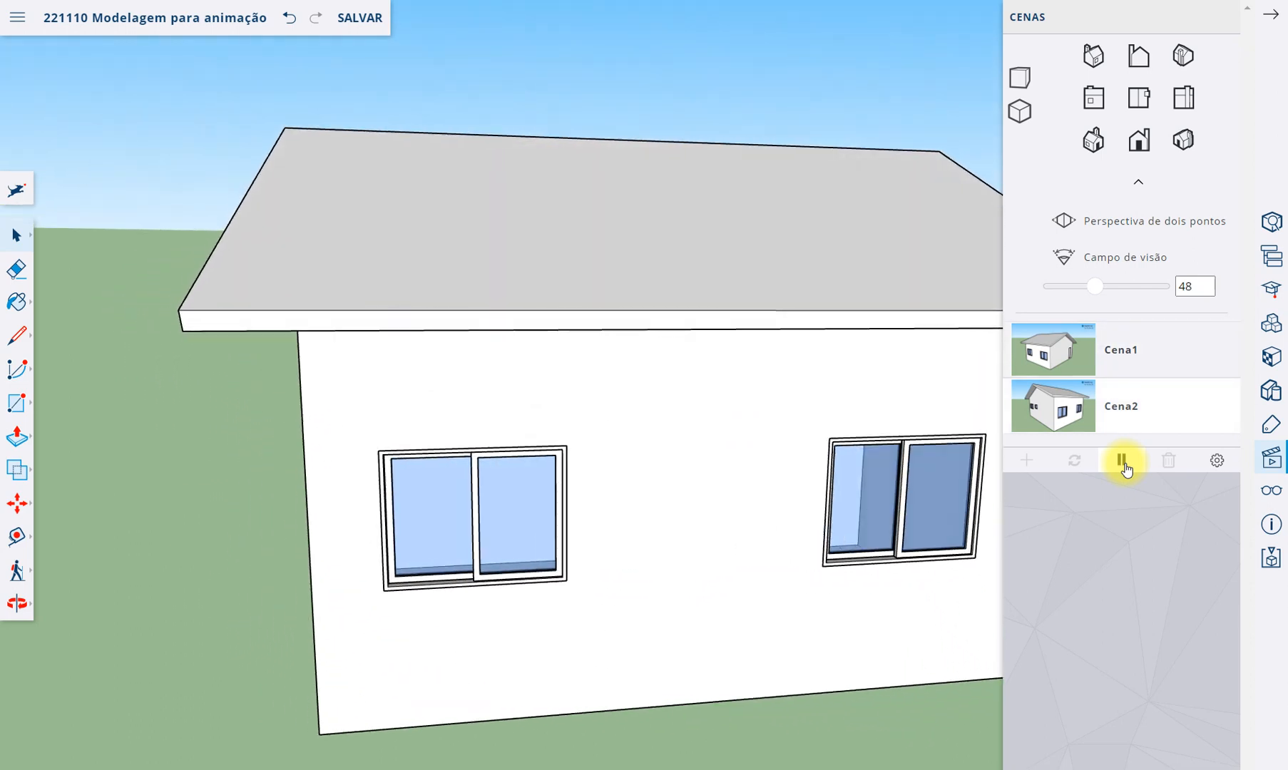
pyautogui.click(1122, 463)
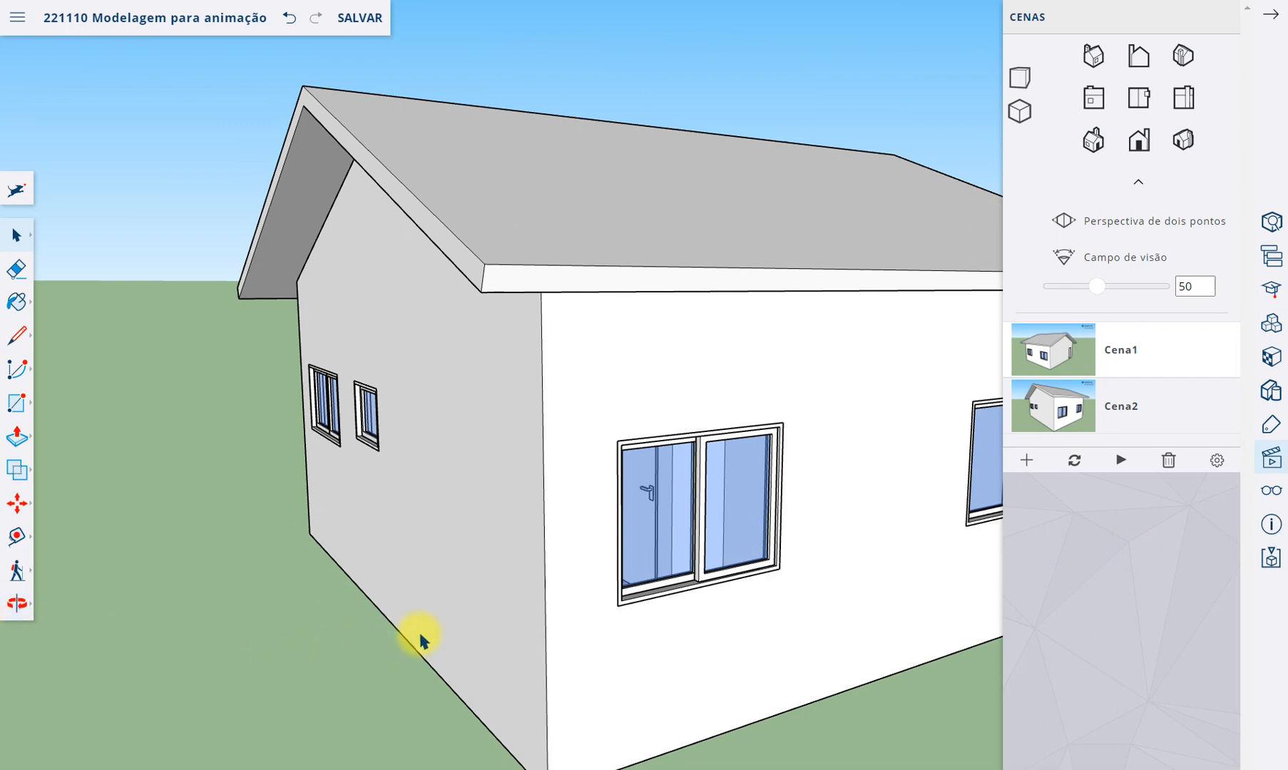
pyautogui.press('F11')
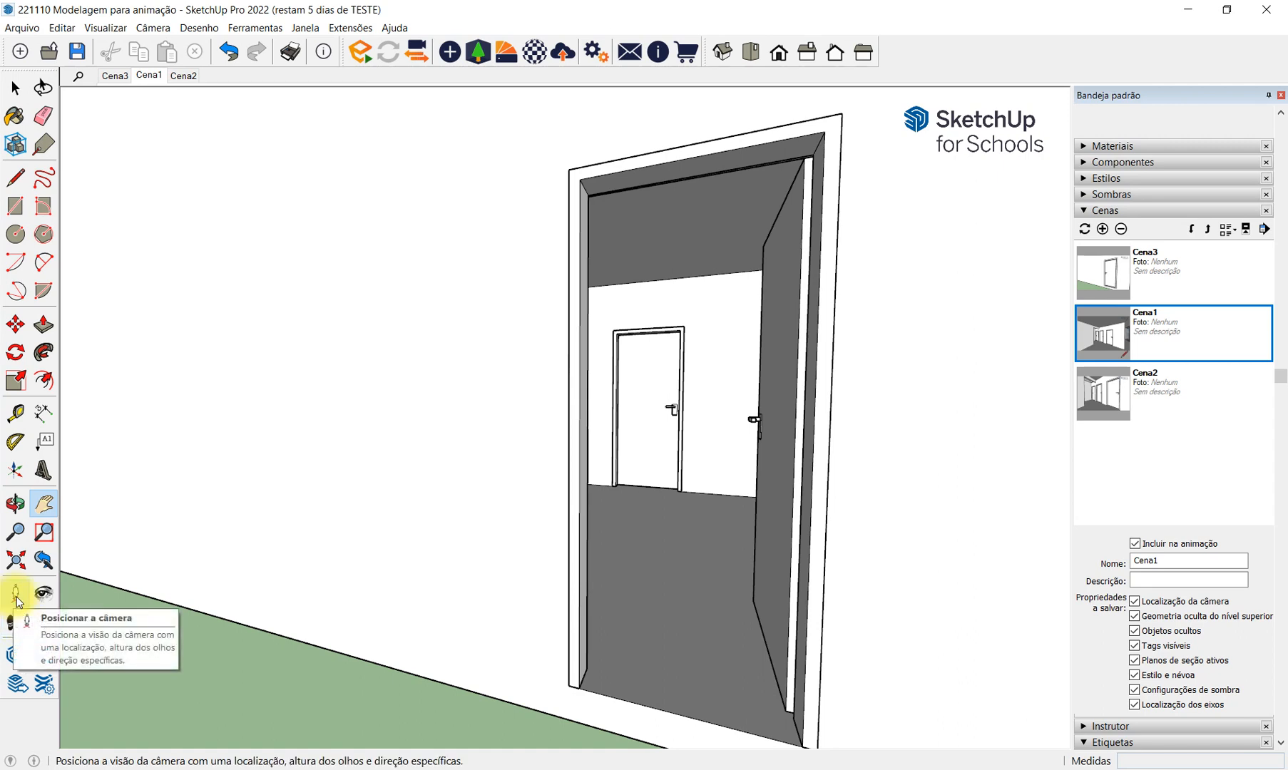
# In SketchUp Pro, position the camera on the floor inside the open door, and try Look Around and Walk toward the interior doors.
pyautogui.click(24, 602)
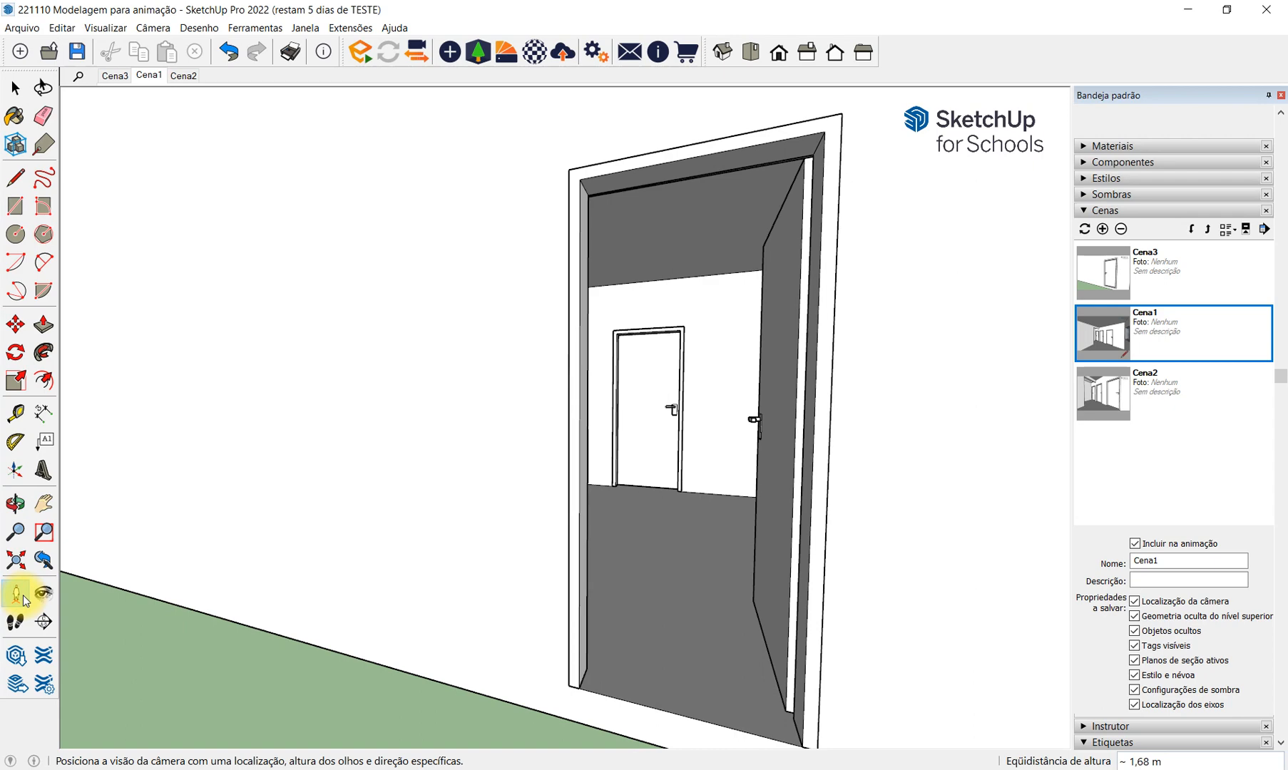
pyautogui.click(676, 670)
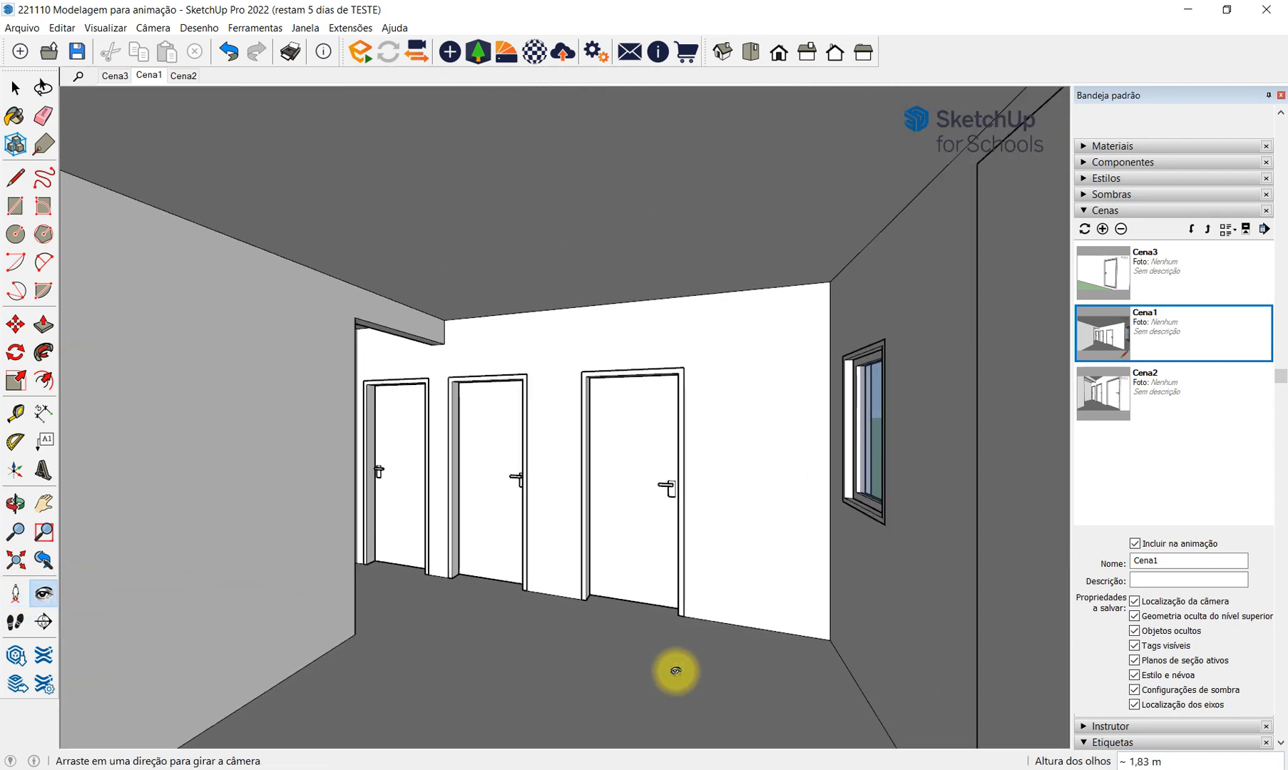
pyautogui.click(46, 596)
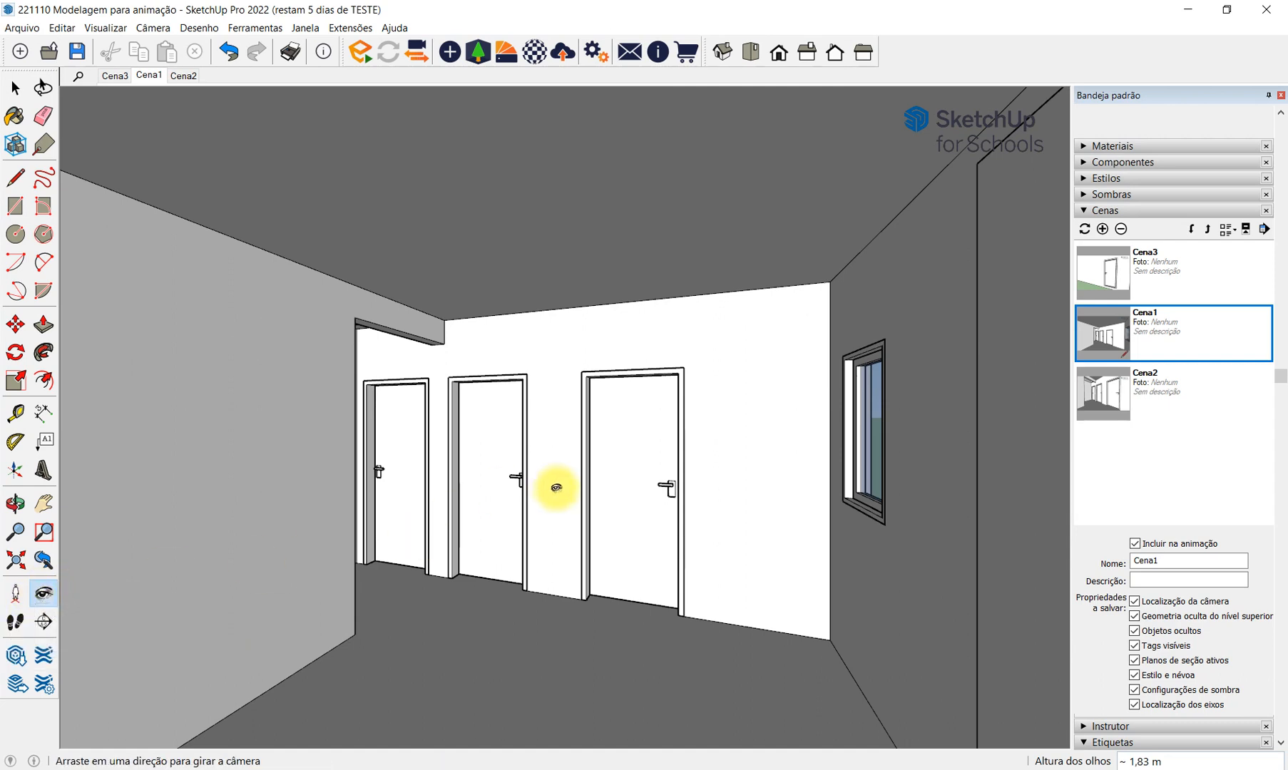
pyautogui.moveTo(586, 414)
pyautogui.mouseDown()
pyautogui.moveTo(563, 343)
pyautogui.moveTo(465, 221)
pyautogui.moveTo(558, 540)
pyautogui.moveTo(567, 696)
pyautogui.moveTo(560, 523)
pyautogui.moveTo(794, 434)
pyautogui.moveTo(388, 459)
pyautogui.moveTo(595, 438)
pyautogui.moveTo(603, 402)
pyautogui.mouseUp()
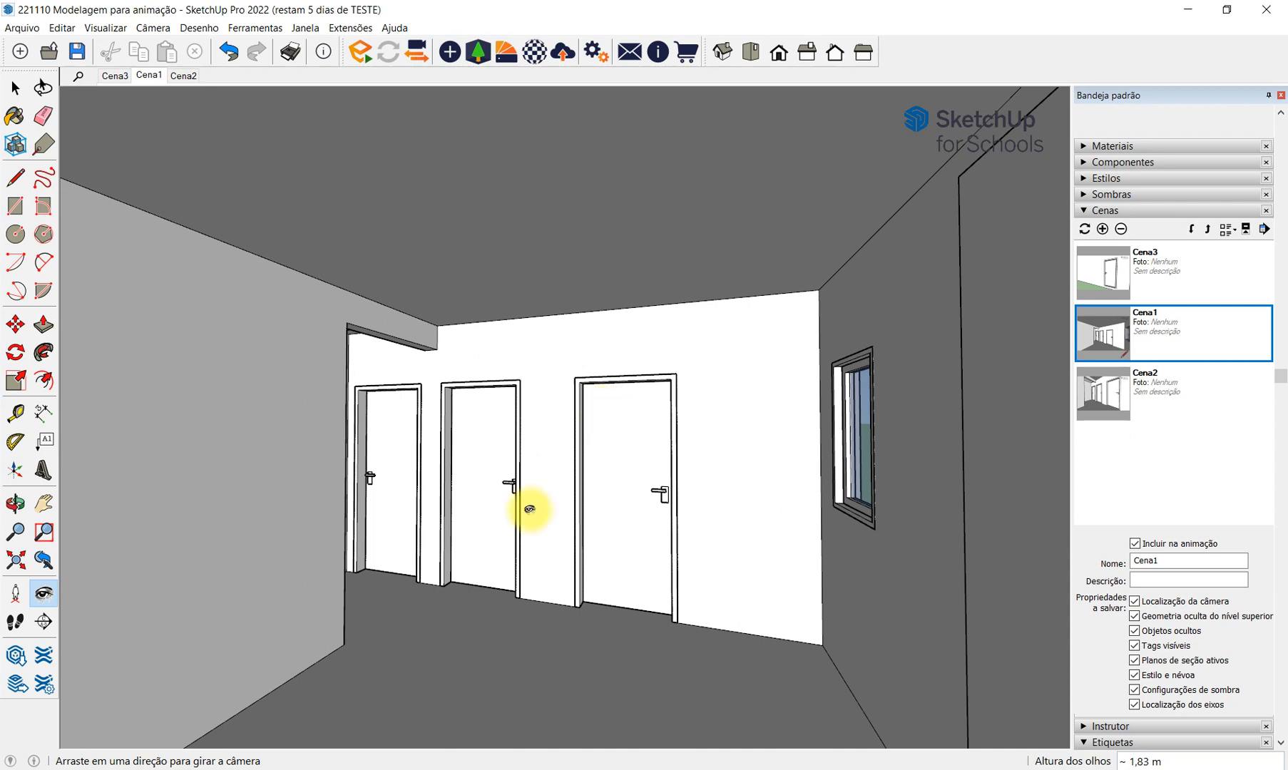
pyautogui.click(20, 627)
pyautogui.moveTo(651, 635); pyautogui.dragTo(365, 434)
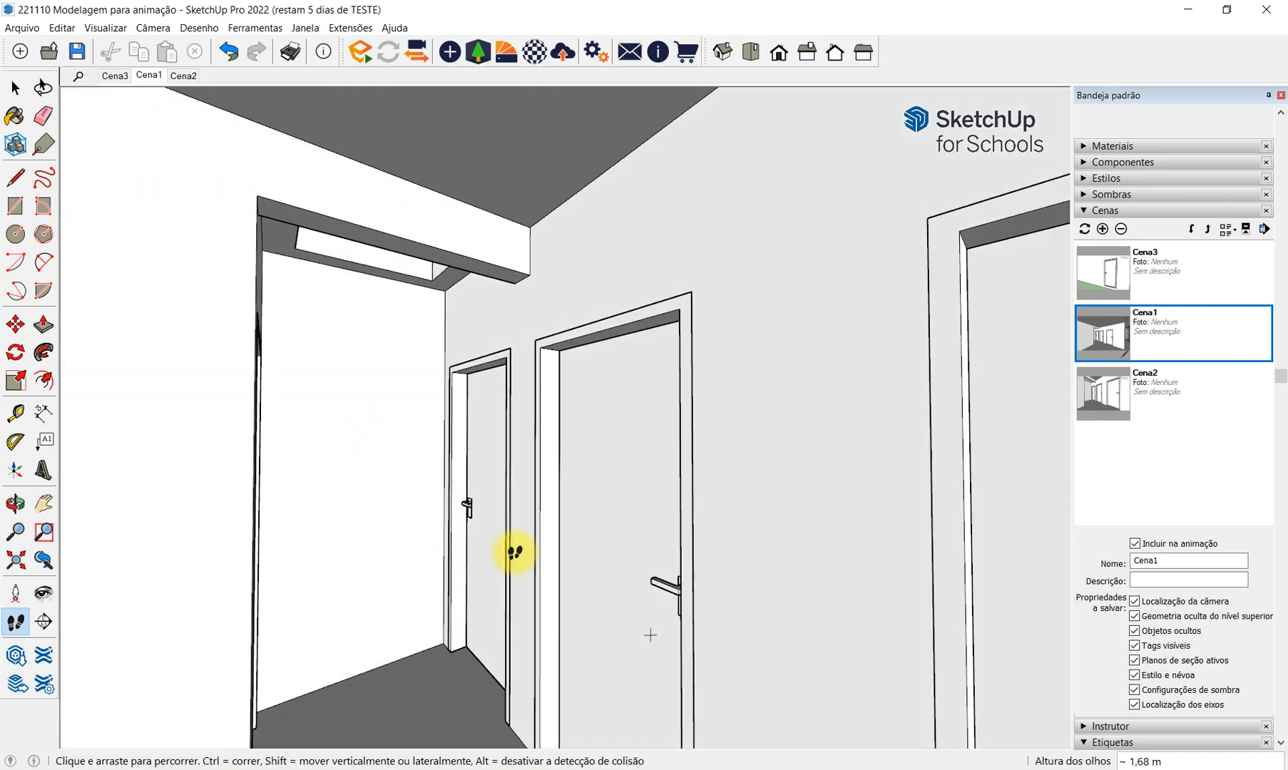
# Locate the Walk tool and related camera tools in full-screen SketchUp for Schools with the scene controls closed, and return to SketchUp Pro.
pyautogui.moveTo(651, 767)
pyautogui.click(646, 706)
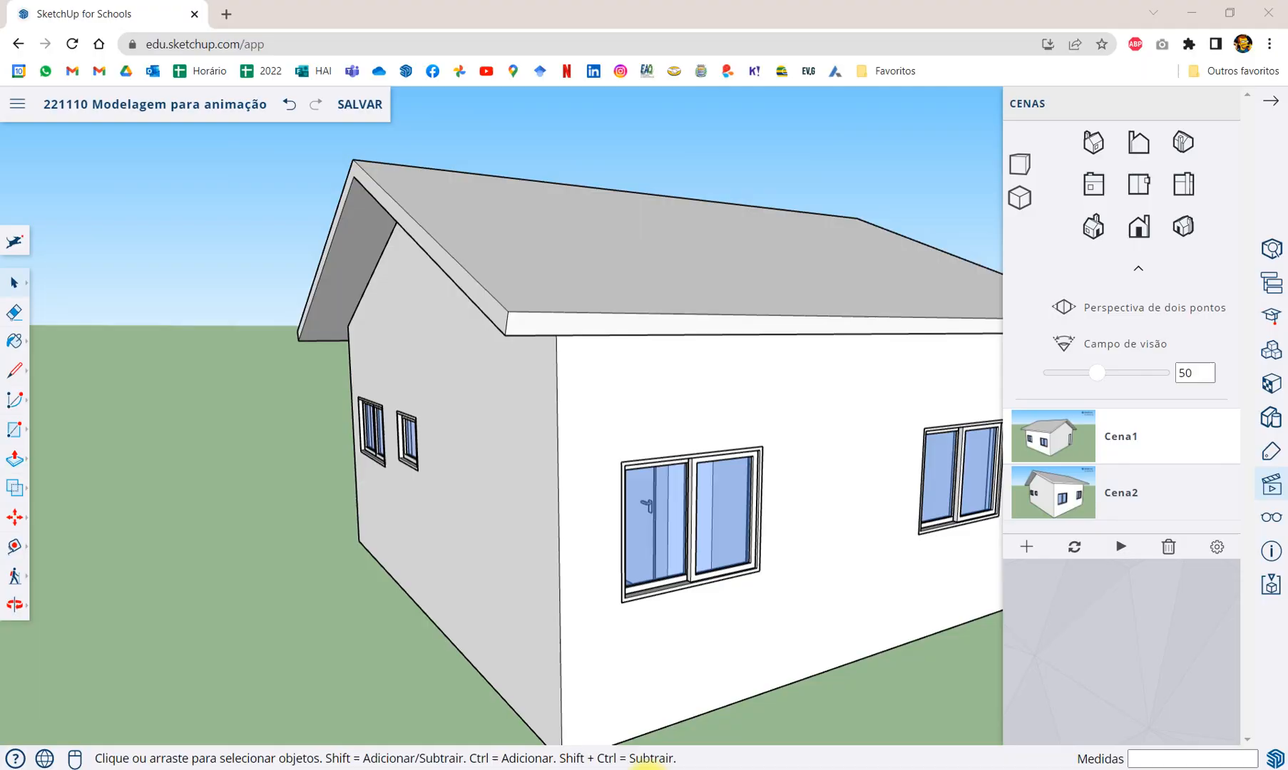
pyautogui.press('F11')
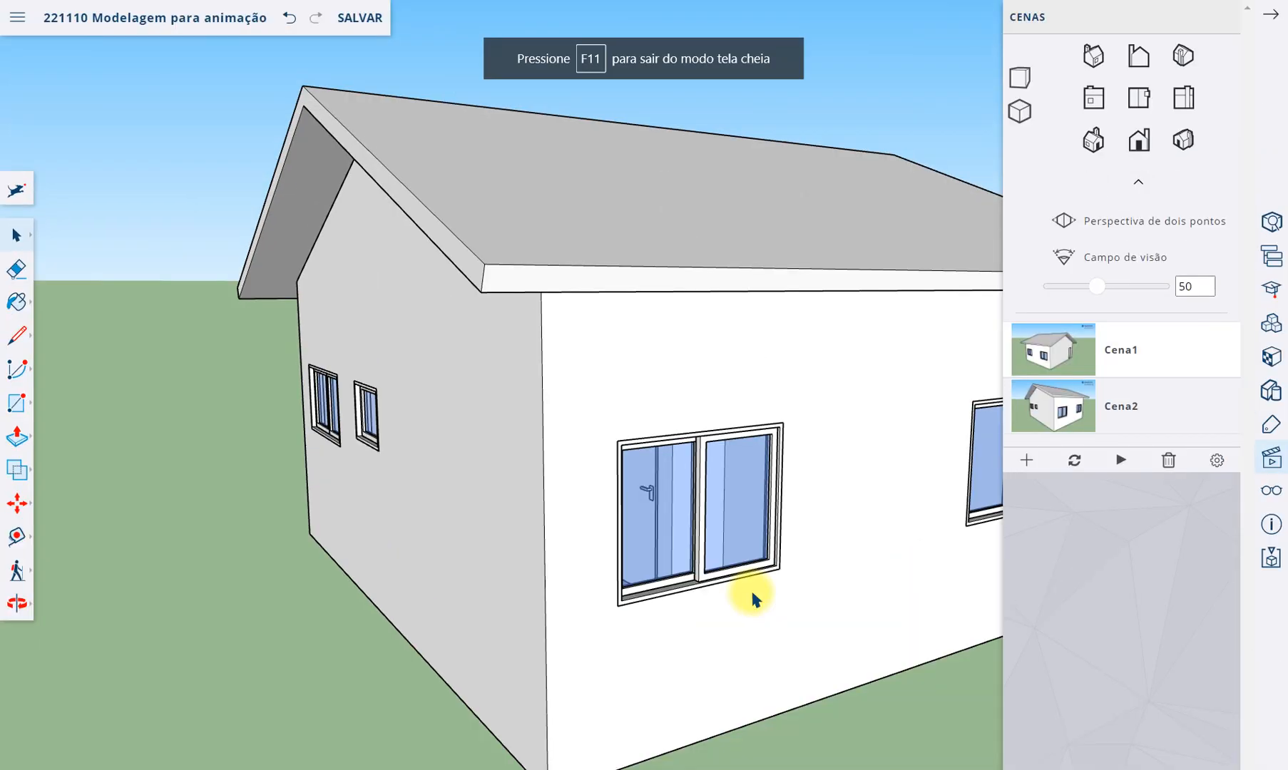
pyautogui.click(1227, 18)
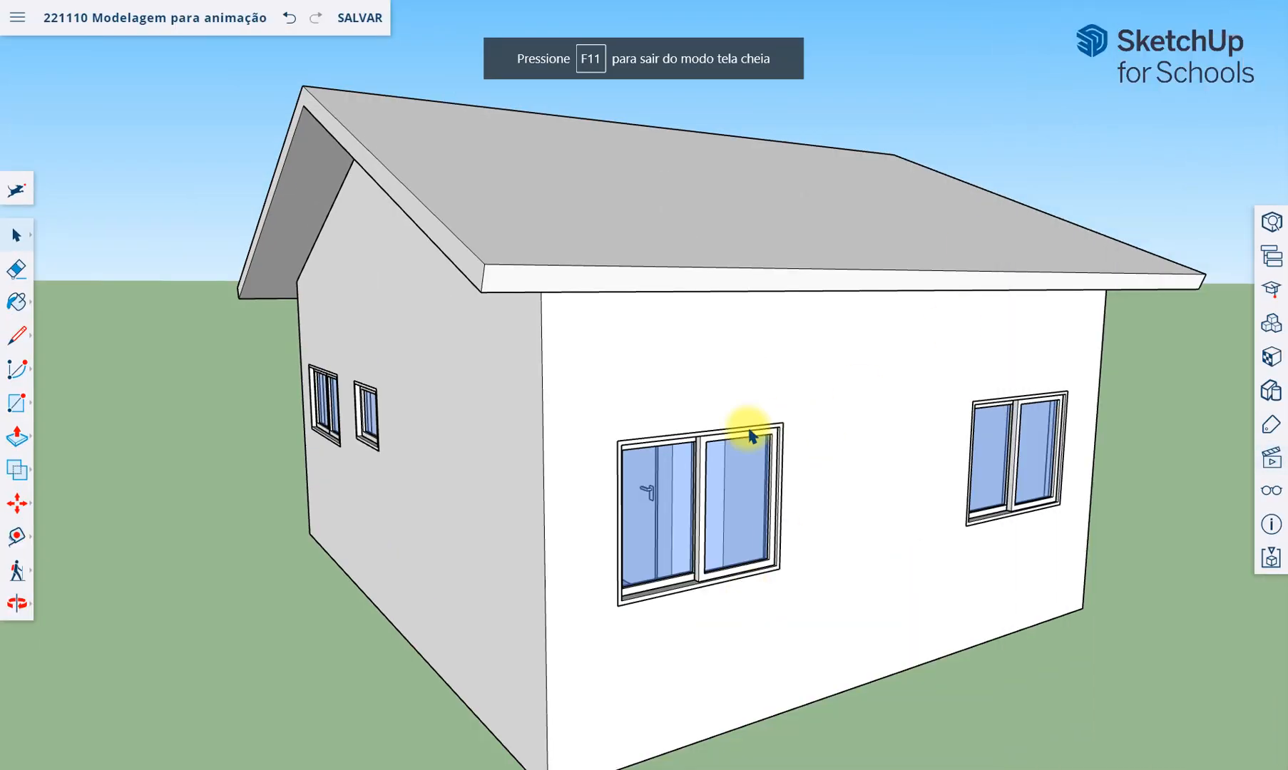
pyautogui.click(27, 578)
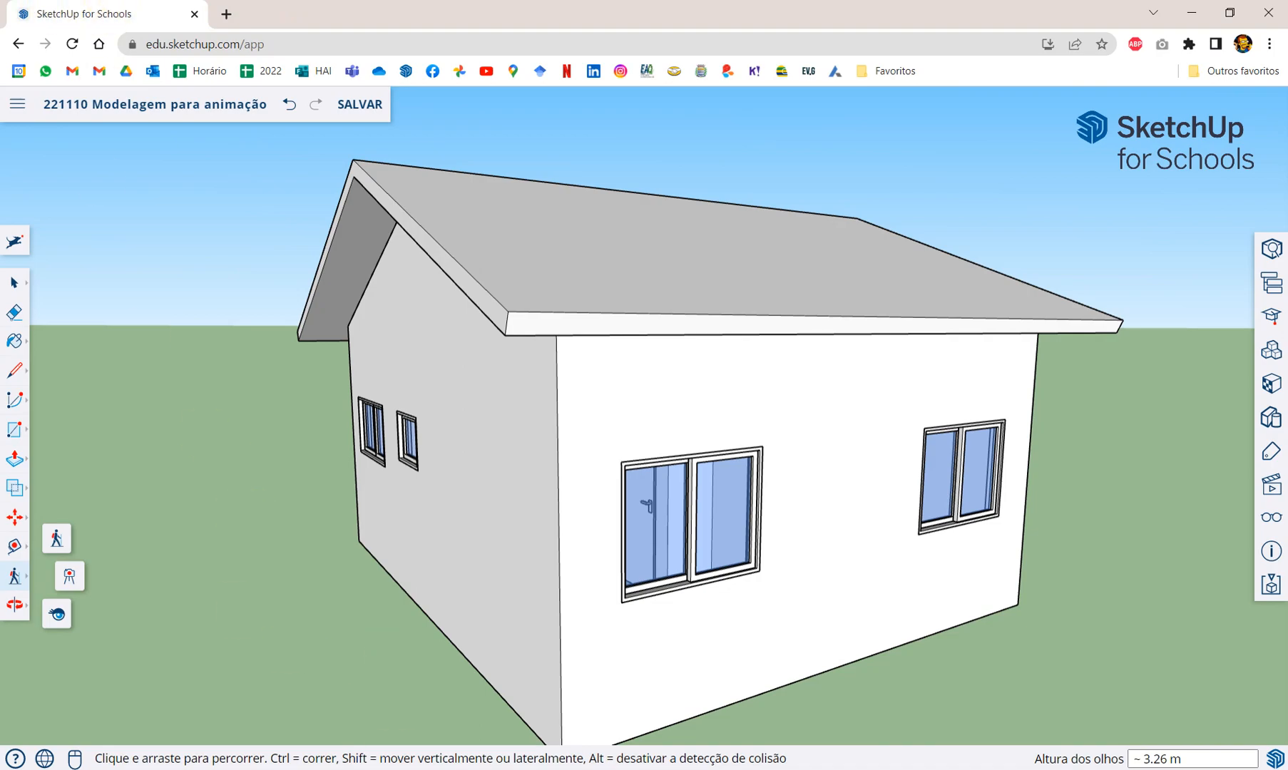
pyautogui.click(394, 706)
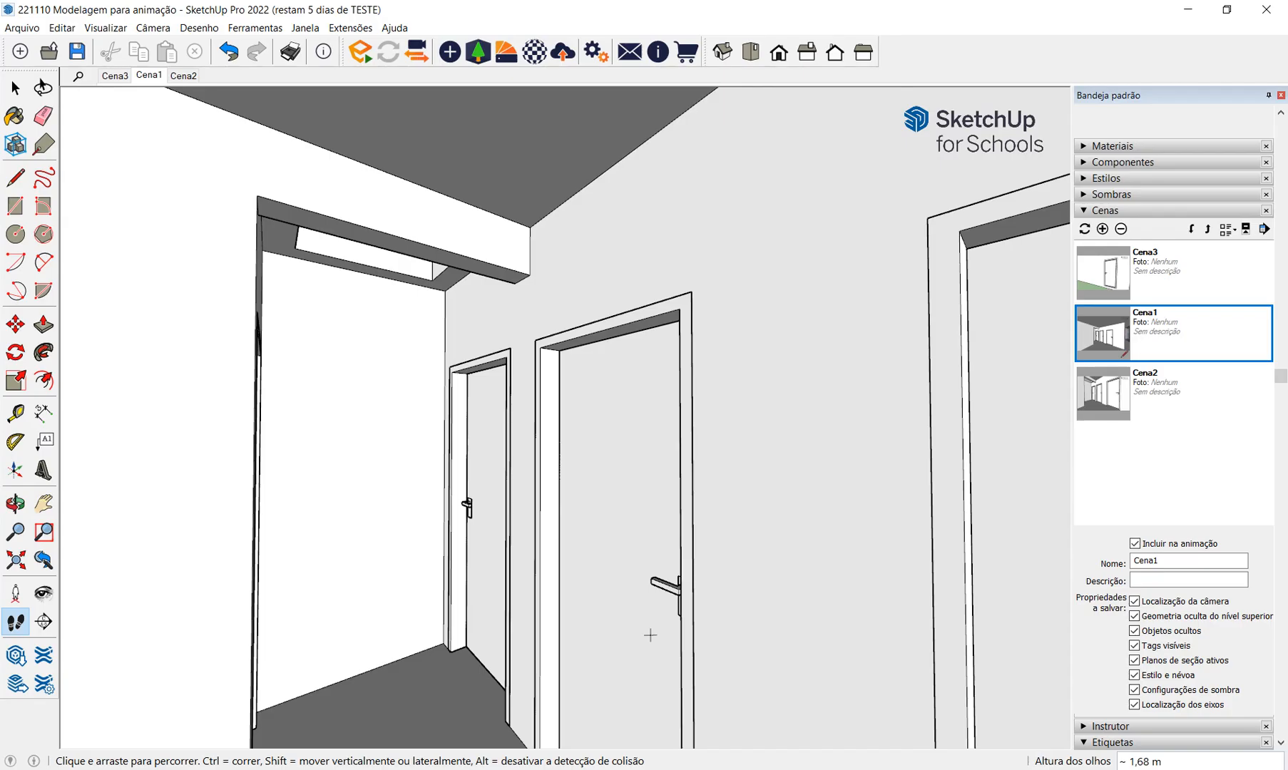